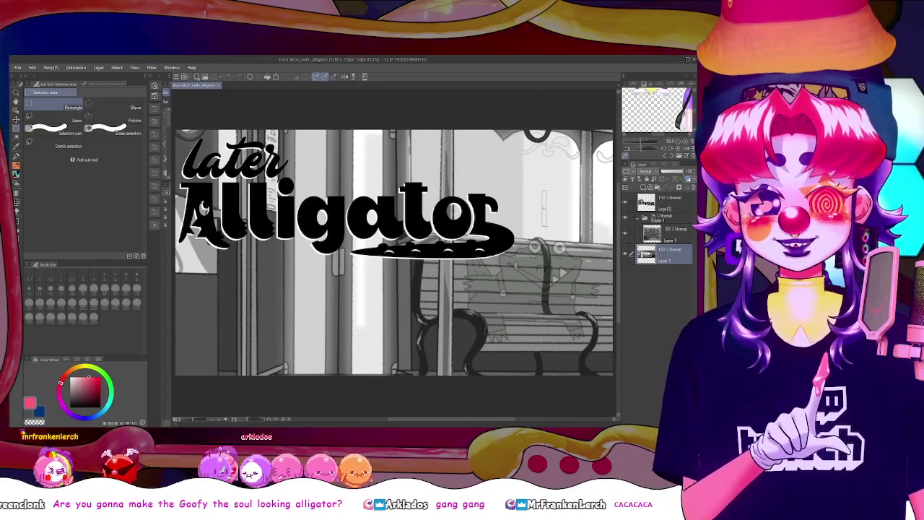
Draw a curved pink arrow pointing down at the alligator sketch with the Textured pen
key("p")
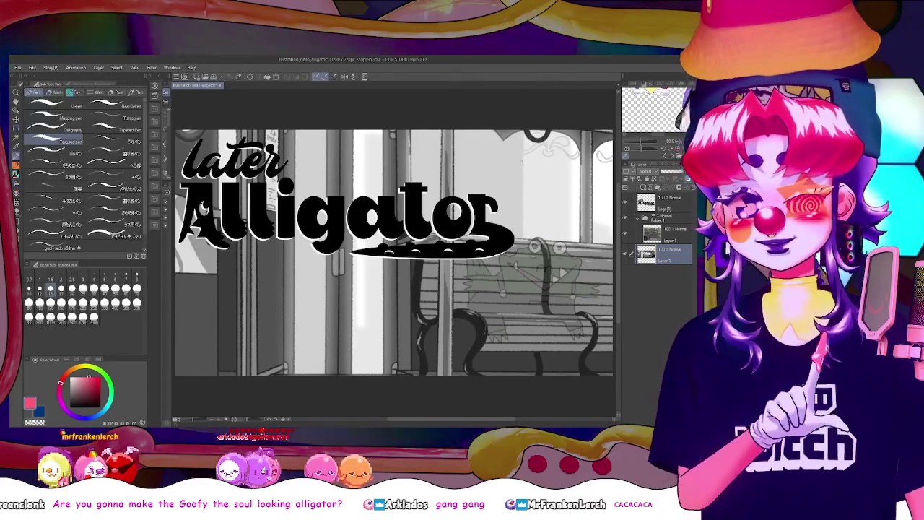
mouse_move(498, 165)
left_mouse_down()
mouse_move(547, 218)
mouse_move(568, 198)
left_mouse_up()
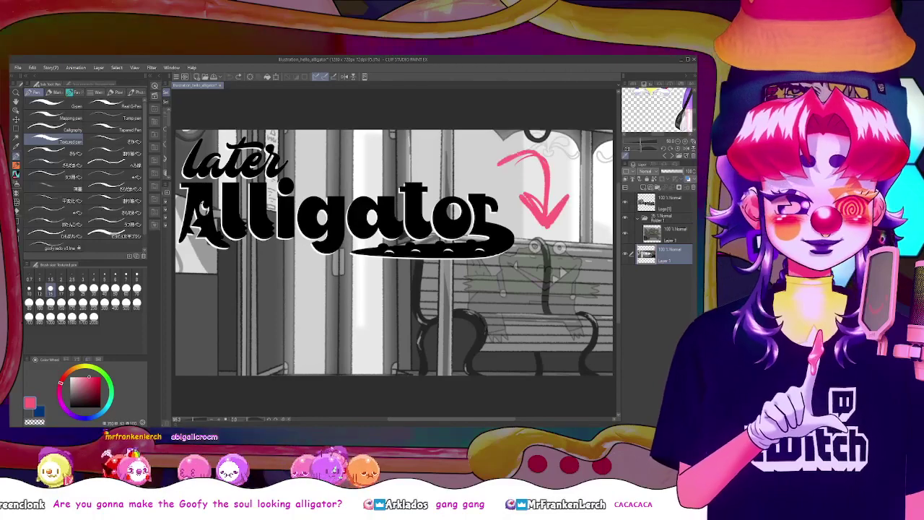
Toggle the visibility of the alligator sketch folder to compare the bench with and without the character
left_click(625, 218)
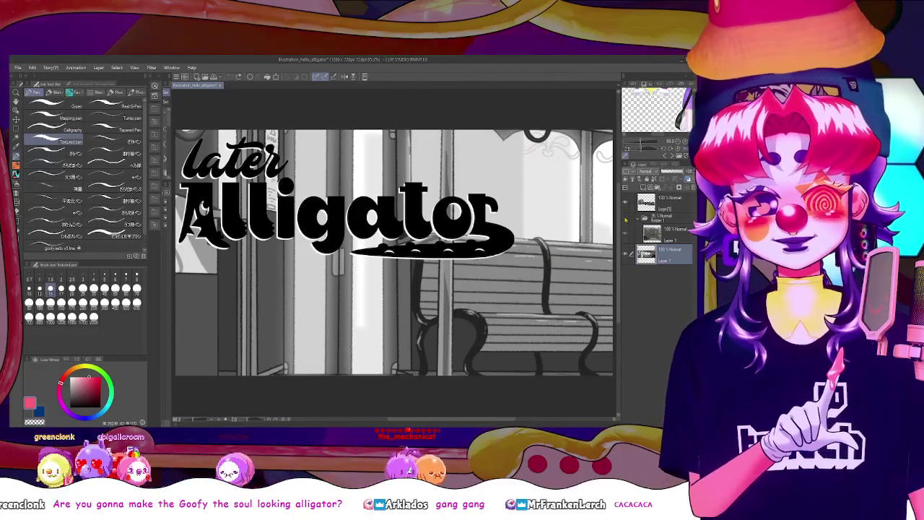
left_click(626, 218)
left_click(625, 218)
left_click(626, 218)
left_click(626, 218)
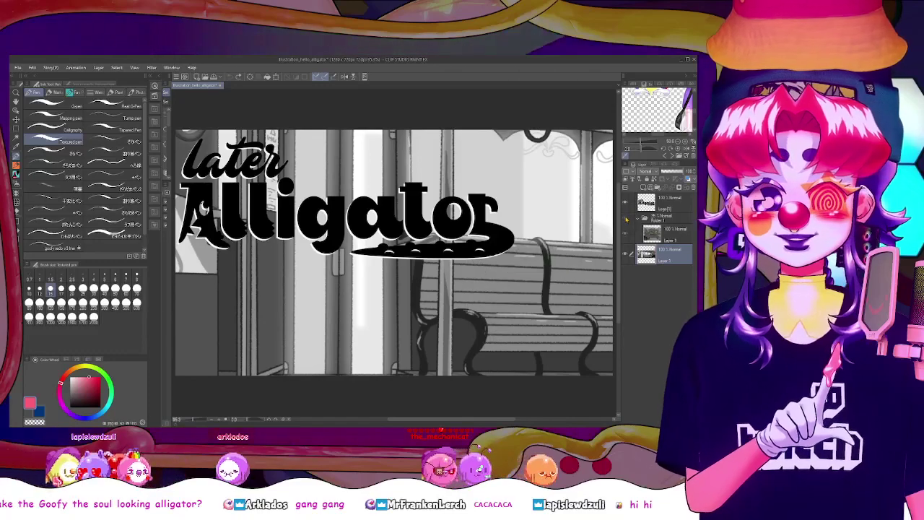
left_click(626, 218)
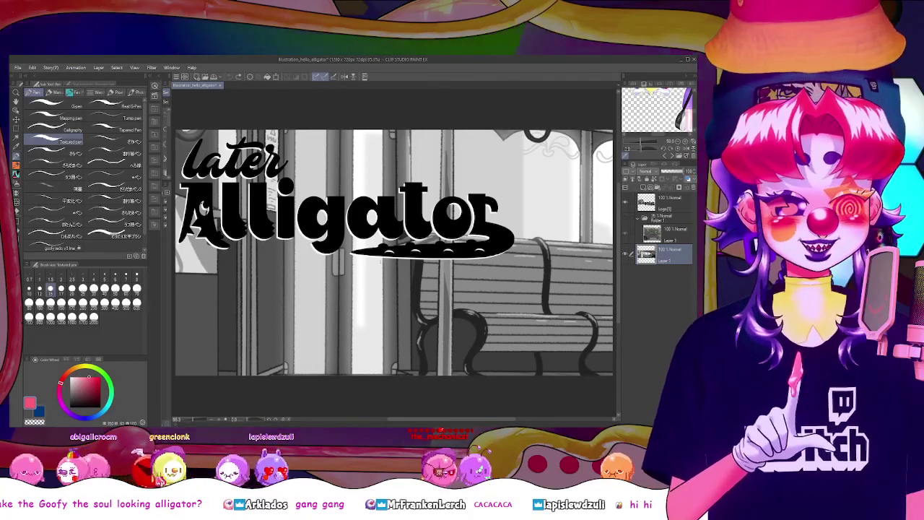
Hide the "later Alligator" logo layer
left_click(627, 205)
left_click(628, 205)
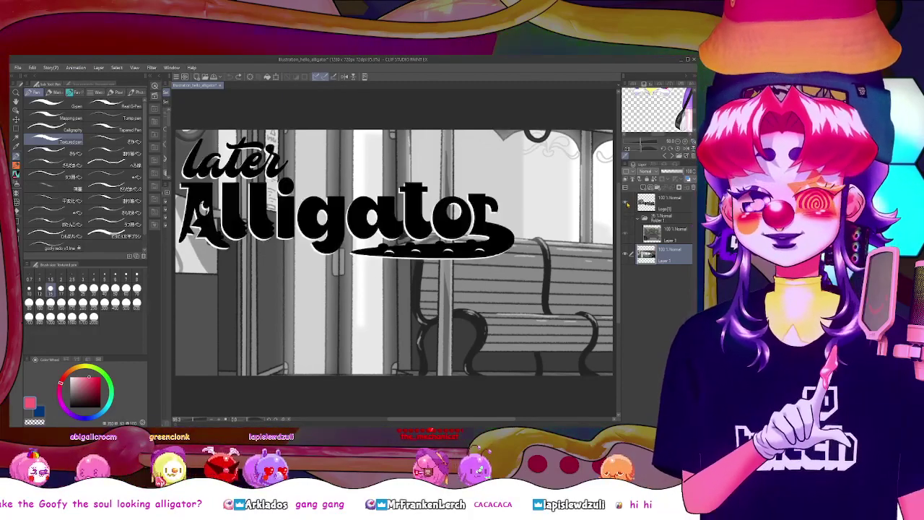
left_click(628, 204)
left_click(627, 205)
left_click(628, 205)
left_click(628, 204)
left_click(628, 204)
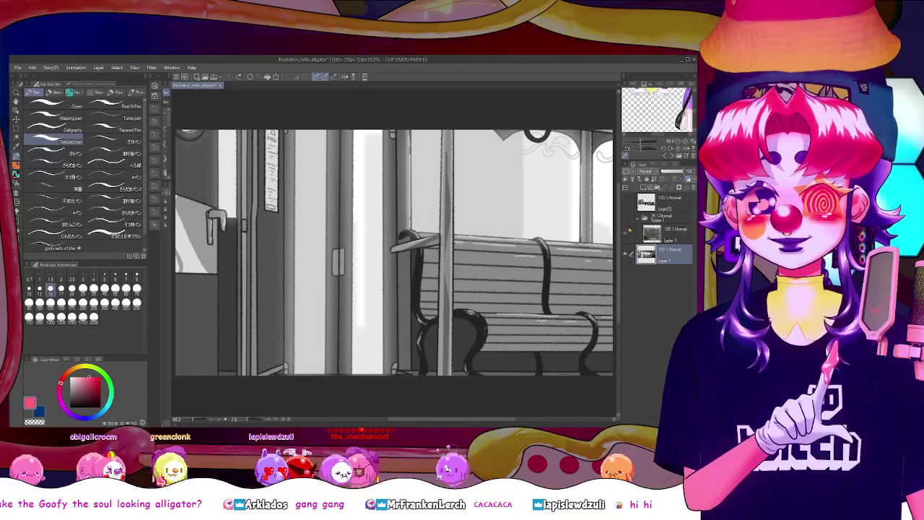
Show the alligator sketch folder, preview it at high opacity, and set the folder's opacity to 34%
left_click(626, 217)
left_click(627, 231)
left_click(626, 232)
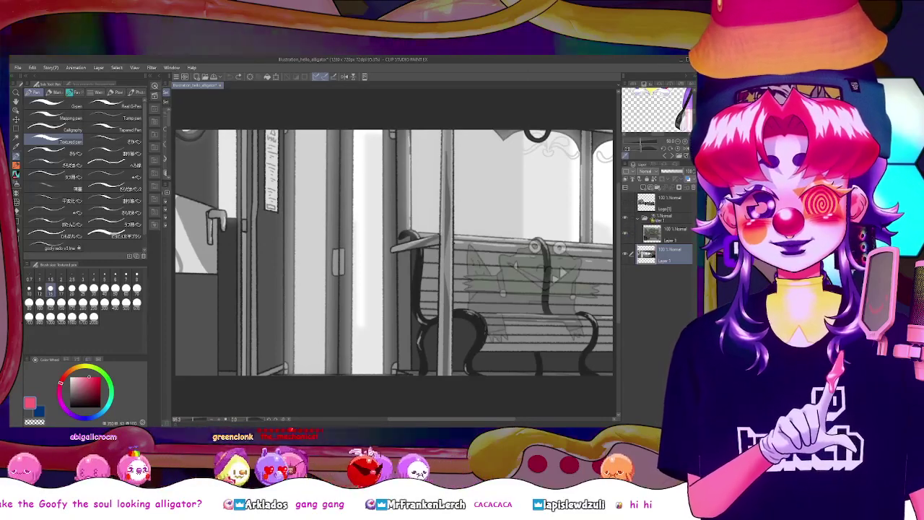
left_click(666, 218)
left_click_drag(670, 172, 689, 185)
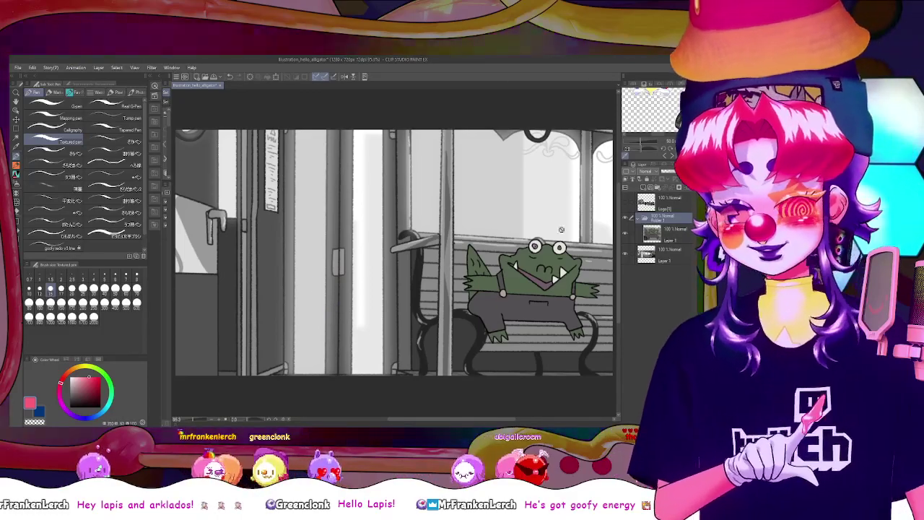
left_click_drag(681, 172, 670, 177)
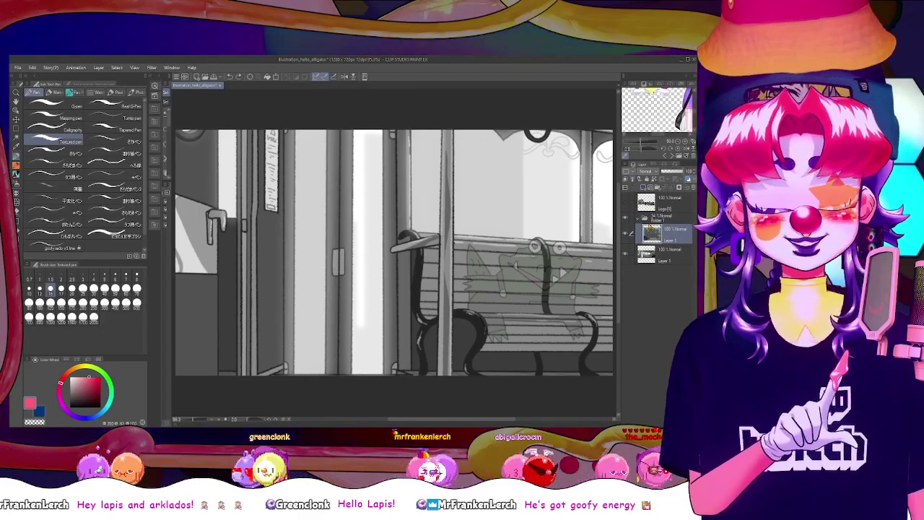
Add a new layer above the alligator drawing and cover the character with a filled pink rectangle
left_click(643, 188)
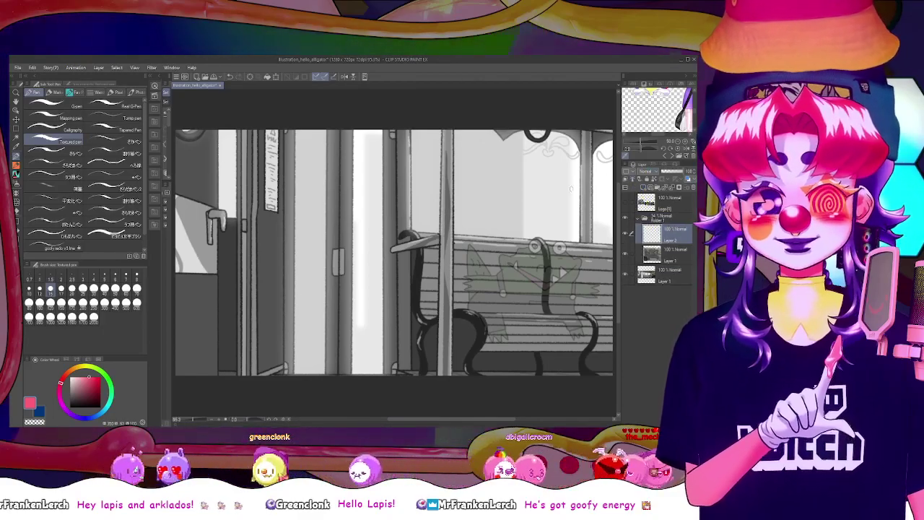
key("u")
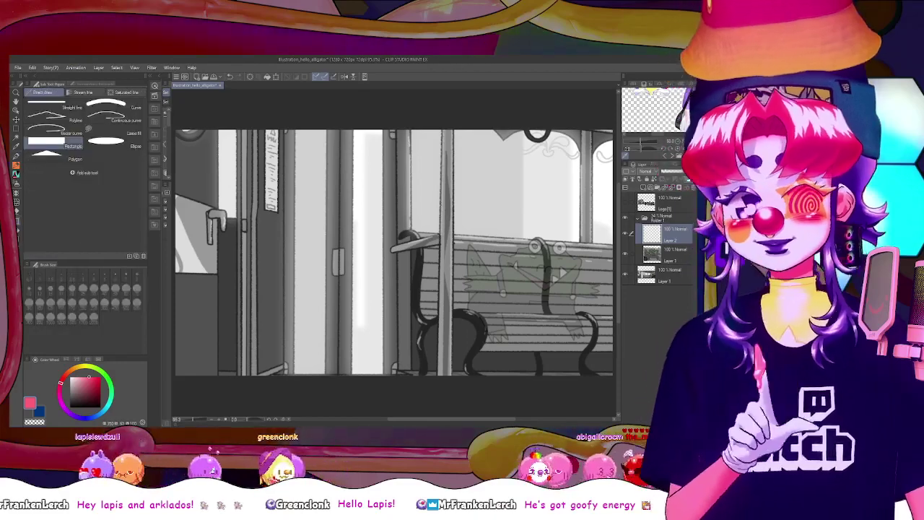
left_click_drag(588, 324, 611, 361)
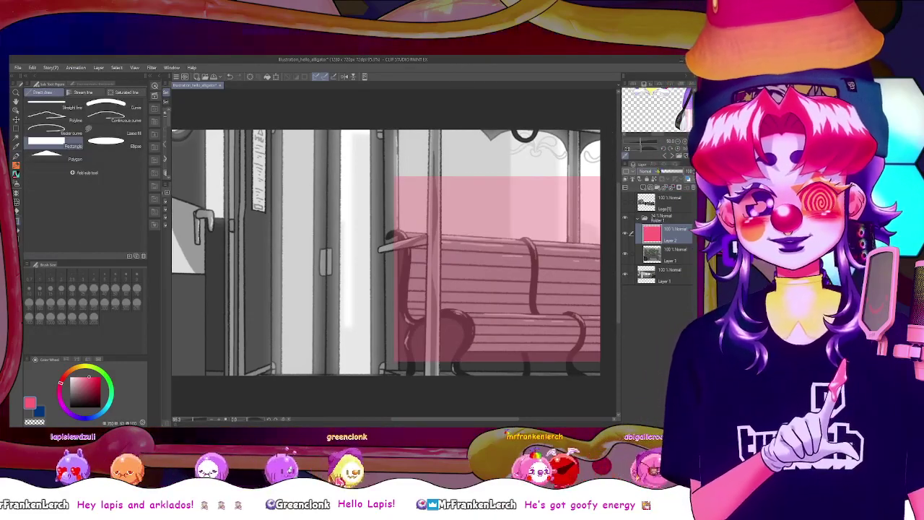
Set the pink rectangle layer to Color blending and clip it to the alligator layer below
left_click(650, 343)
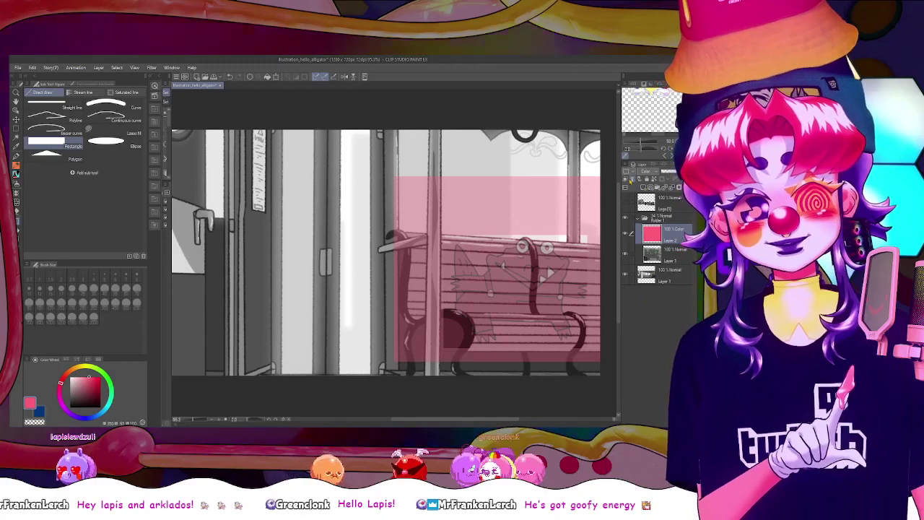
left_click(626, 180)
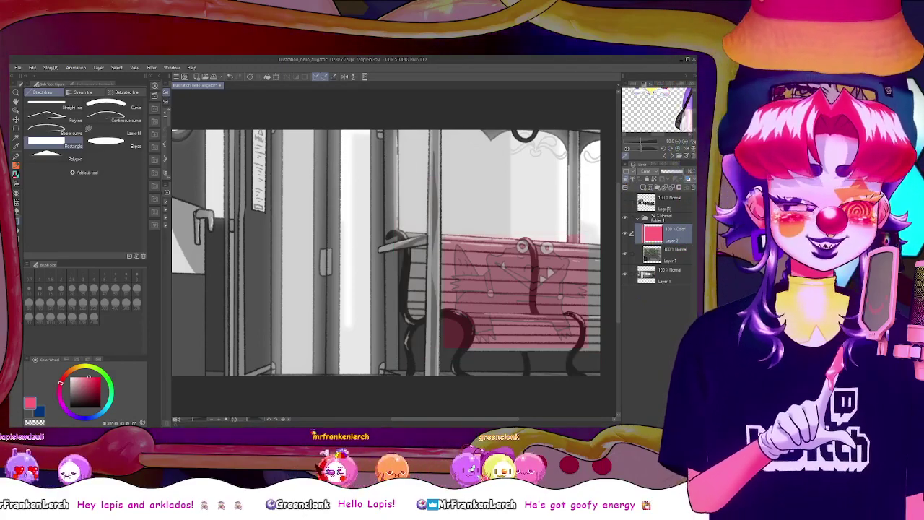
left_click_drag(471, 421, 490, 421)
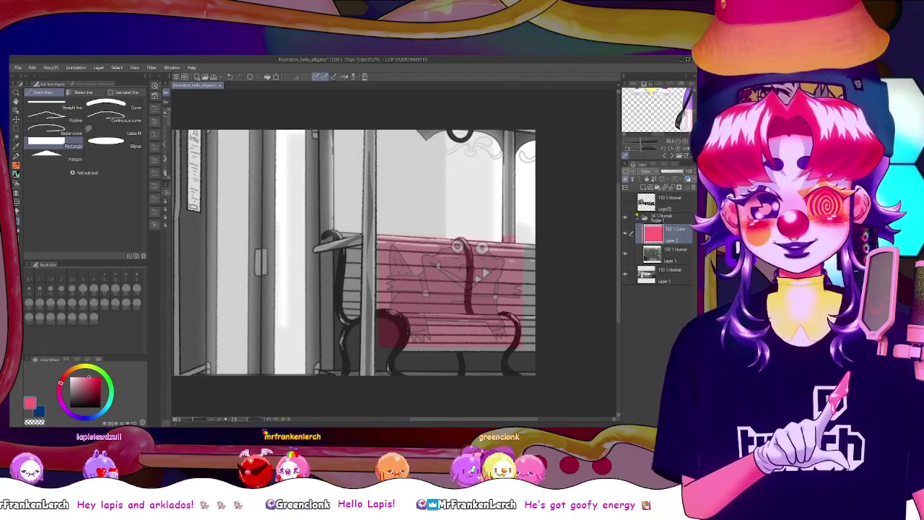
Remove the leftover background around the alligator on its own layer, erasing up to the character's outline
left_click(639, 218)
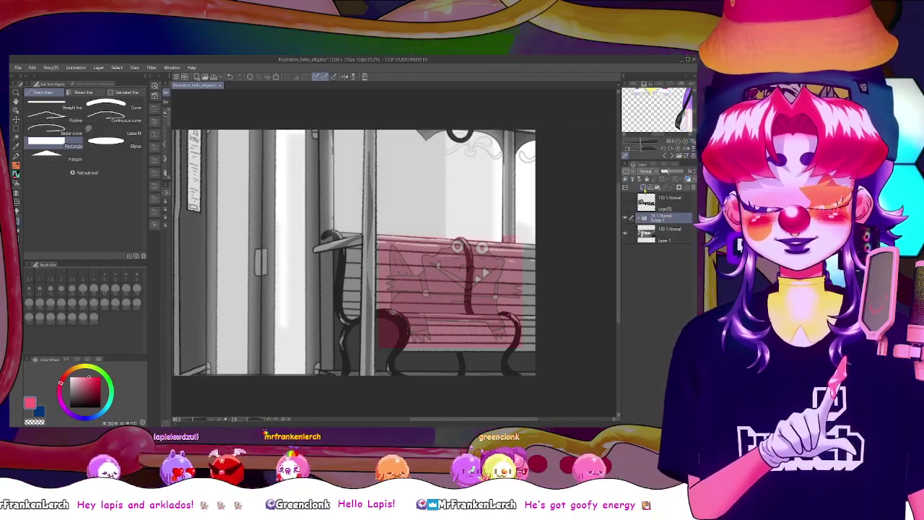
left_click(638, 218)
left_click(655, 253)
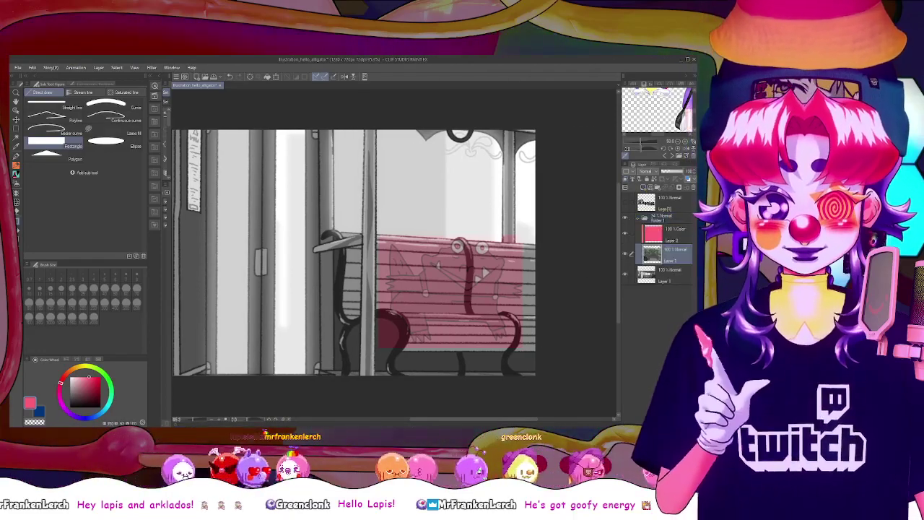
key("w")
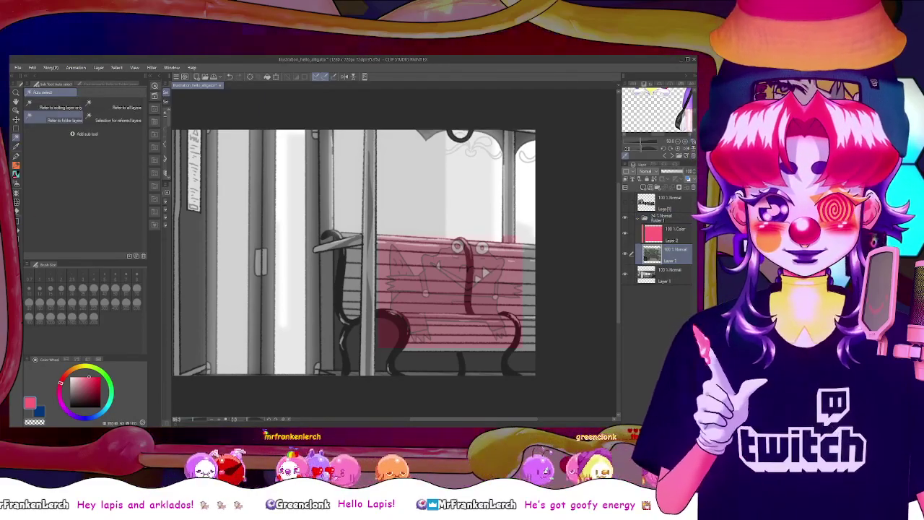
key("e")
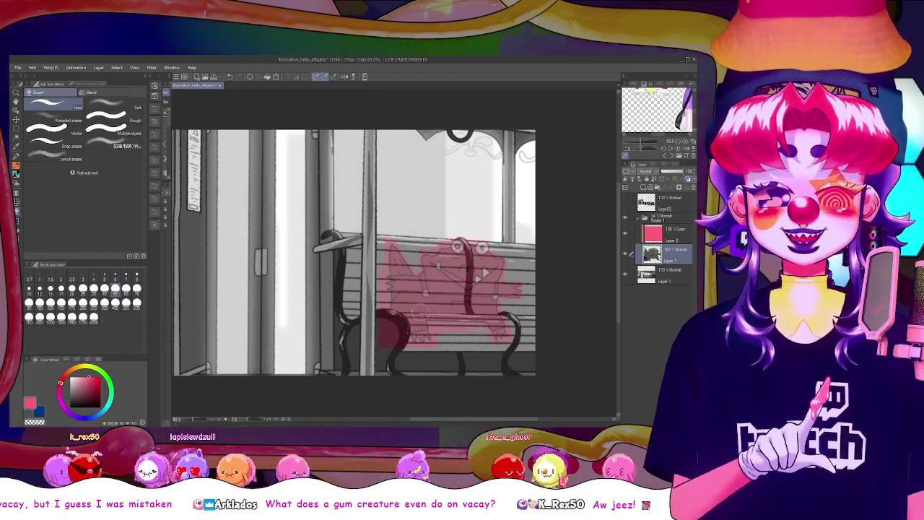
left_click(81, 291)
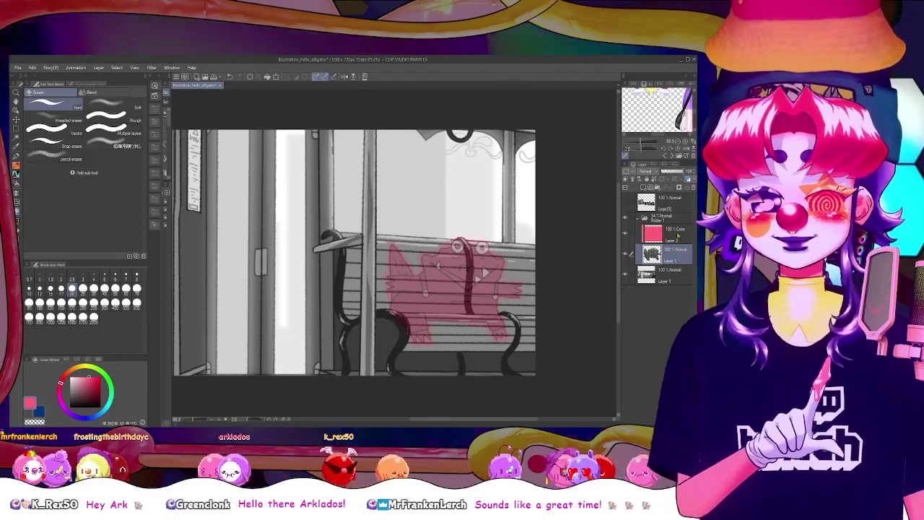
Collapse the alligator folder, add an empty layer above it, and lower the folder's opacity
left_click(637, 218)
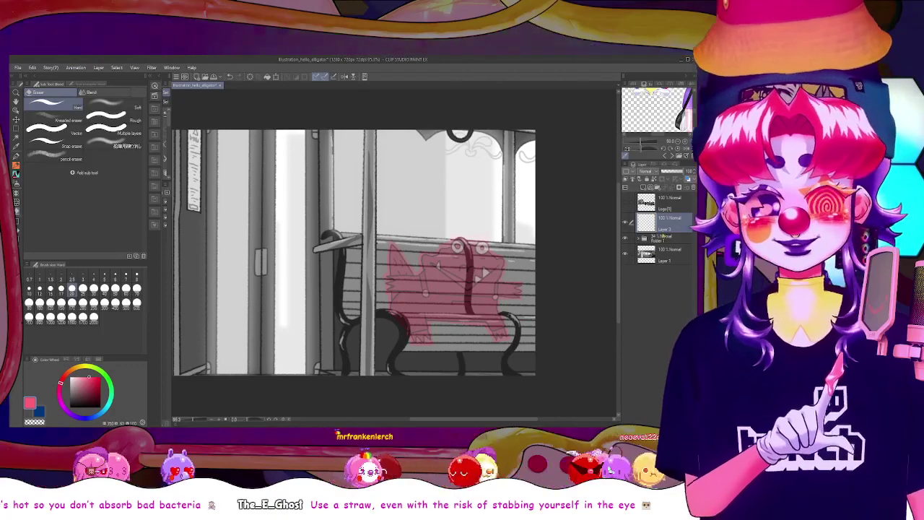
left_click(662, 238)
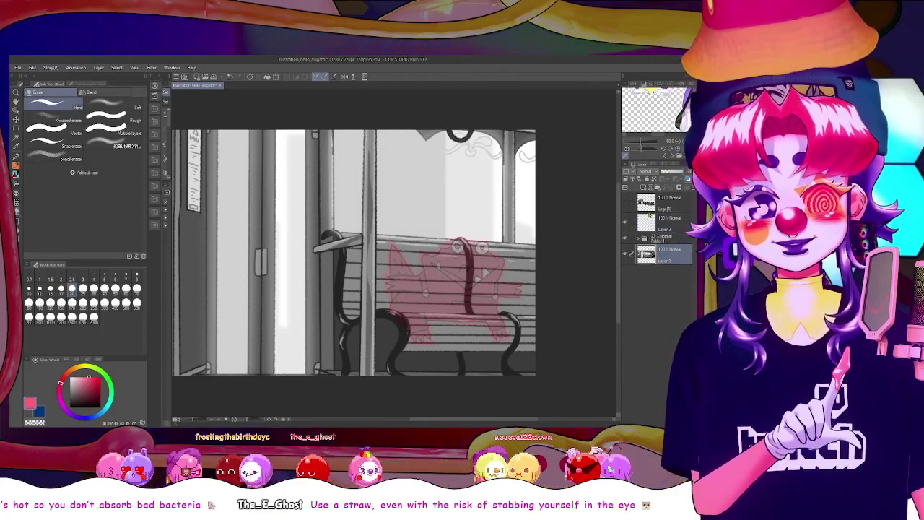
Add a white-filled layer covering the canvas beneath the bench background drawing and lower the background drawing's opacity
left_click(71, 377)
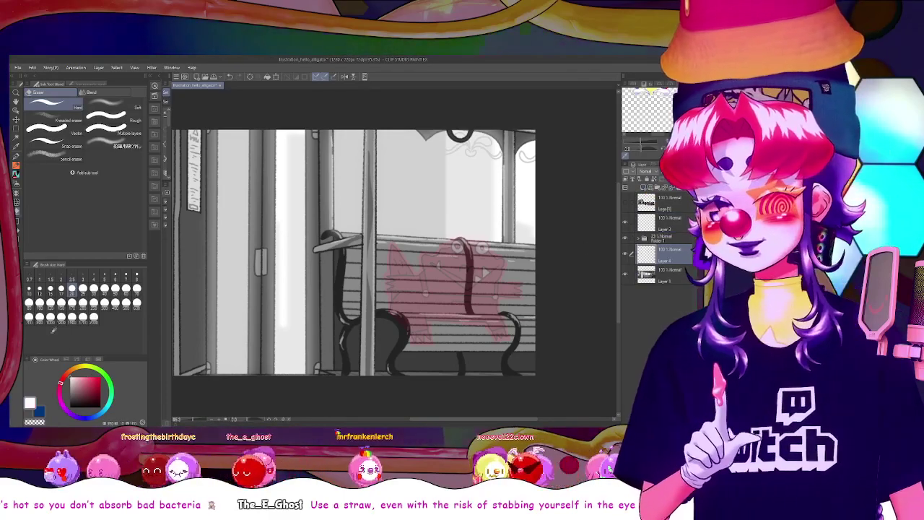
key("u")
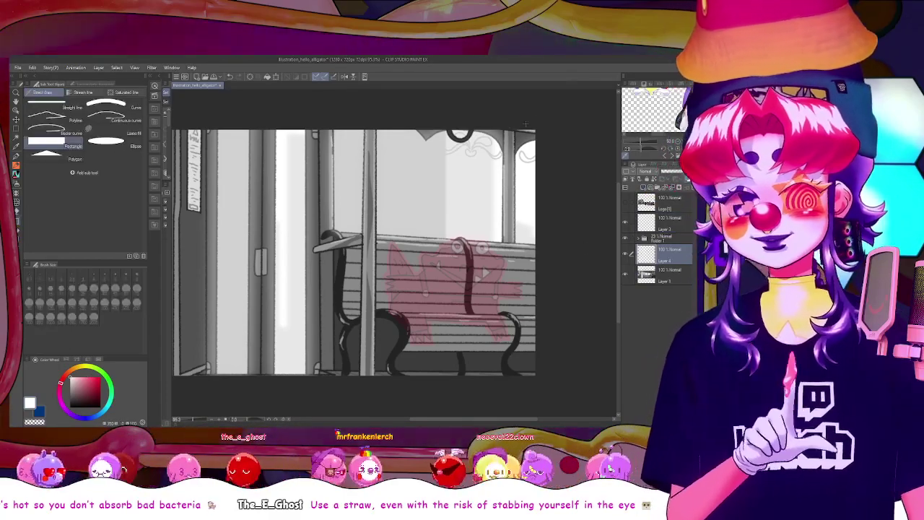
left_click_drag(558, 118, 163, 380)
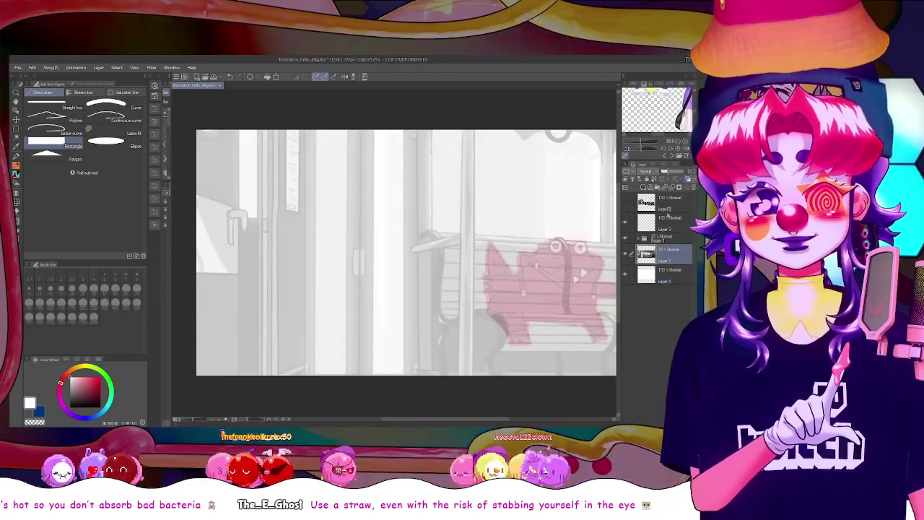
Select the empty layer above the alligator folder and set up the Textured pen with black for inking
left_click(667, 219)
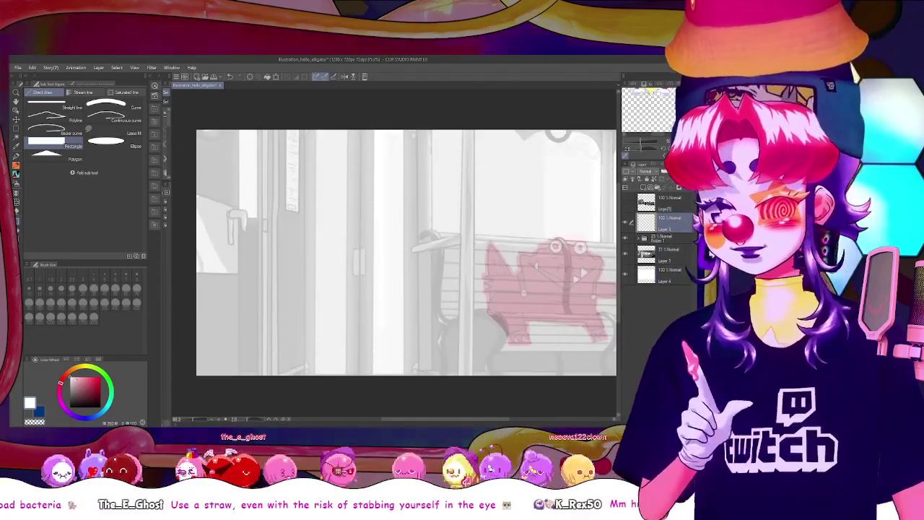
left_click_drag(448, 419, 468, 419)
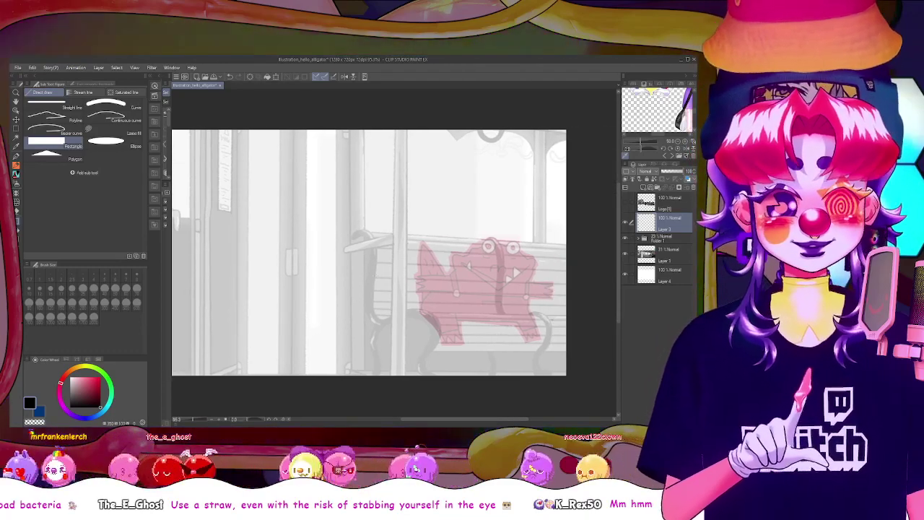
key("p")
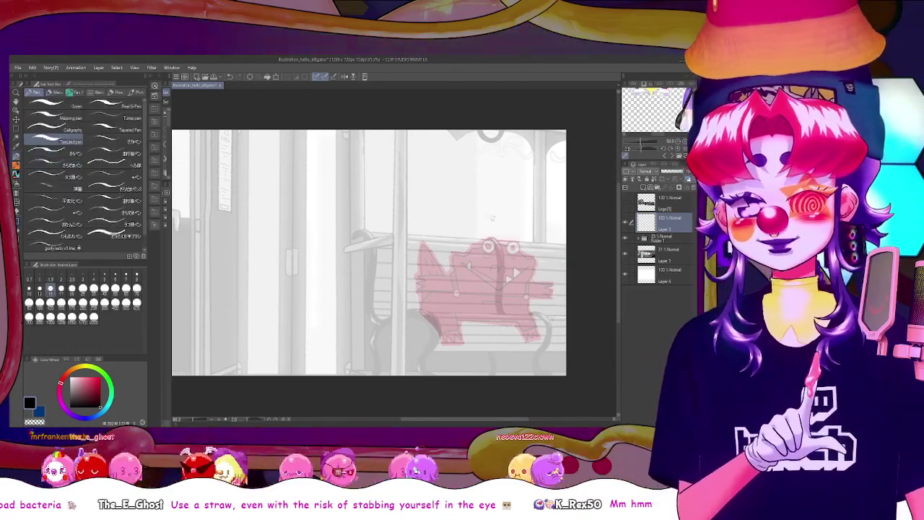
Ink the round outline of the alligator's left eye with a smaller brush, redrawing it over the sketched circle
left_click_drag(489, 224, 524, 241)
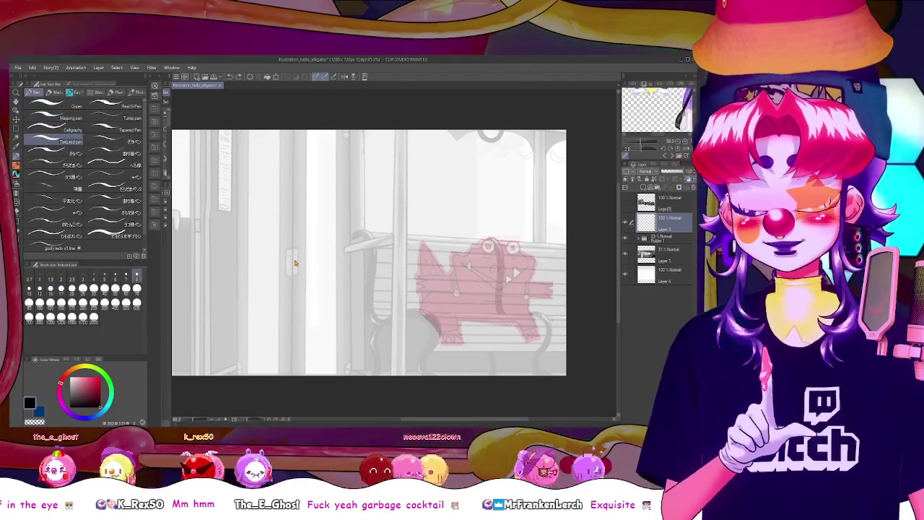
scroll(295, 263, "up", 2)
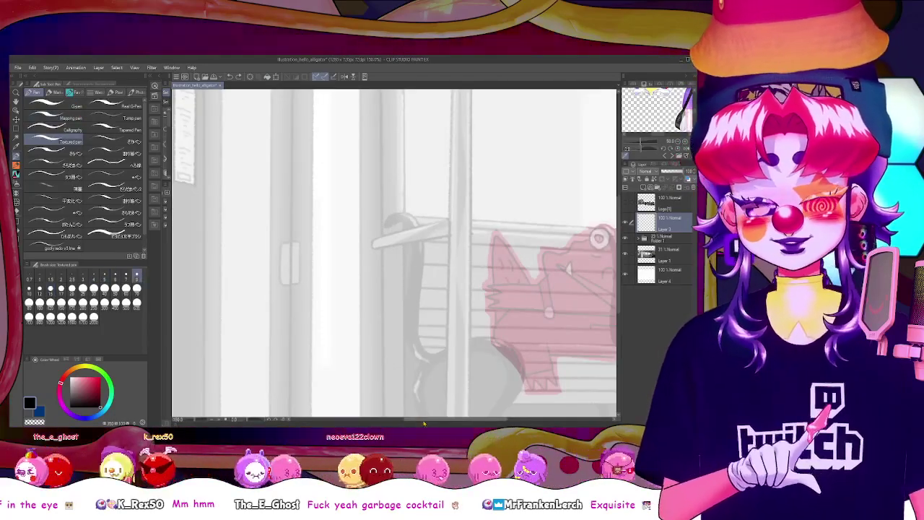
left_click_drag(424, 421, 460, 421)
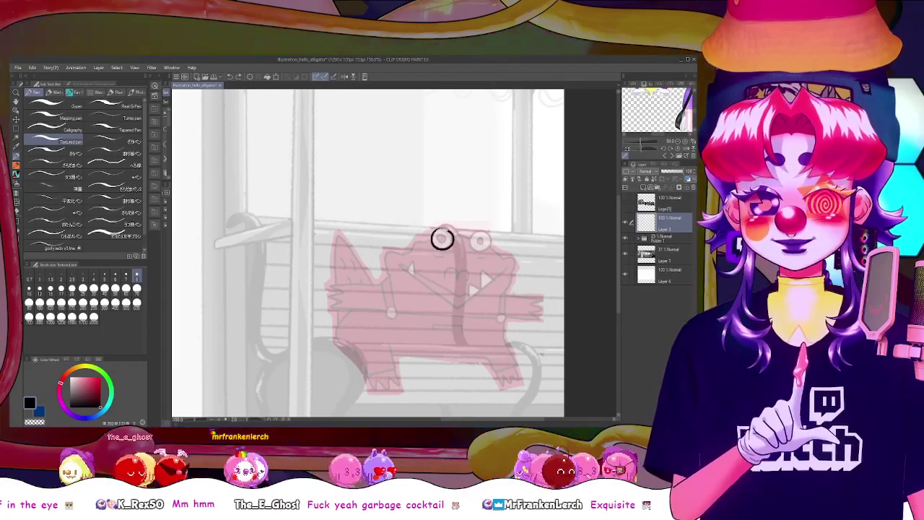
key("ctrl+z")
left_click_drag(438, 231, 438, 231)
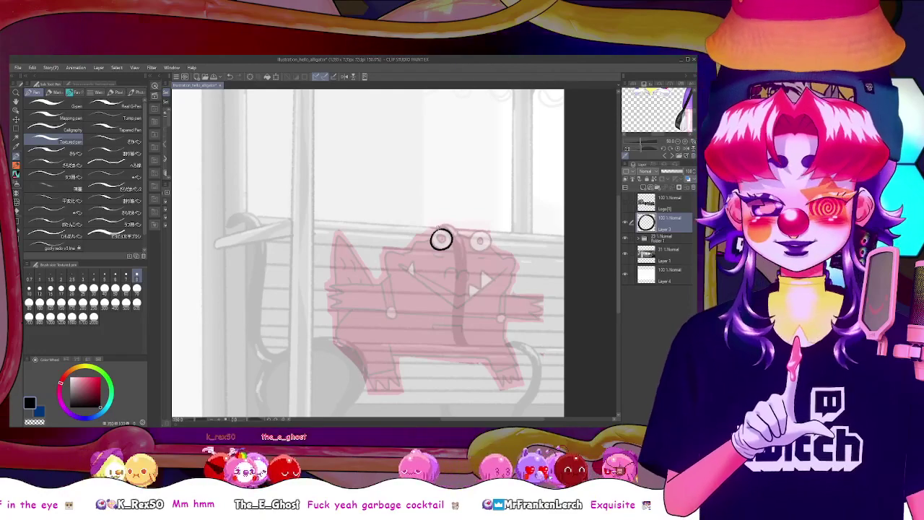
key("ctrl+z")
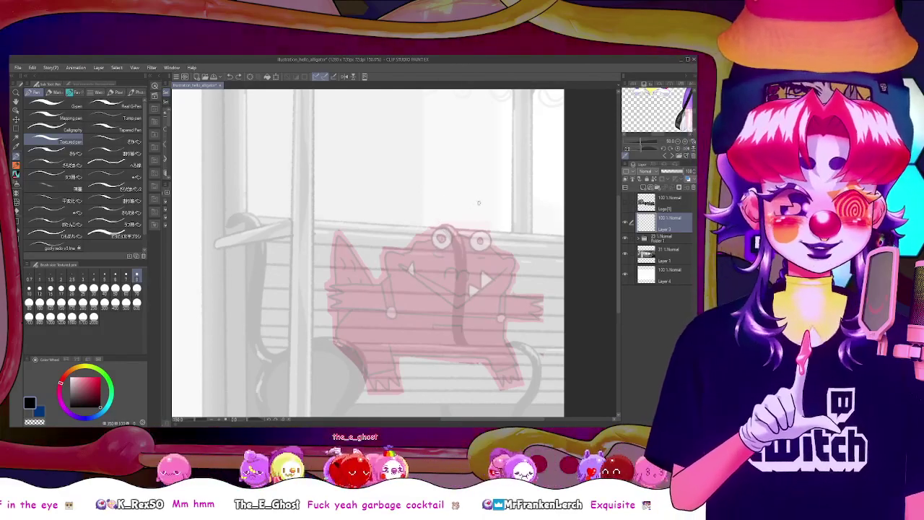
scroll(475, 204, "up", 1)
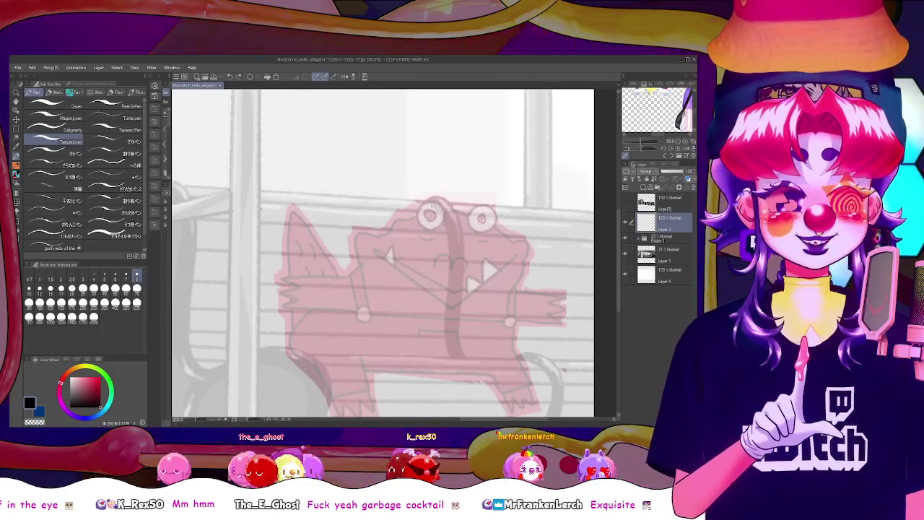
key("ctrl+z")
mouse_move(441, 208)
left_mouse_down()
mouse_move(434, 201)
mouse_move(431, 227)
mouse_move(431, 201)
left_mouse_up()
key("ctrl+z")
key("ctrl+z")
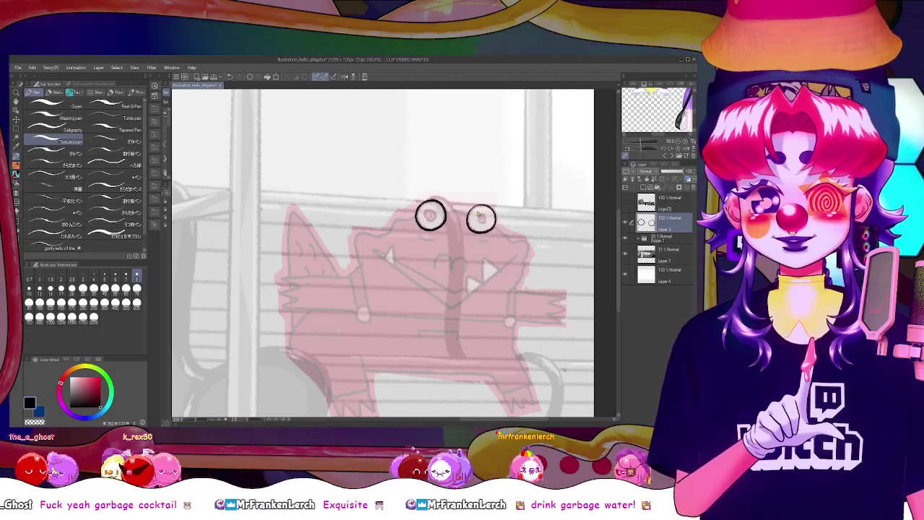
Redraw the round outline of the alligator's right eye, replacing uneven attempts with a closed circle that follows the sketch
key("ctrl+z")
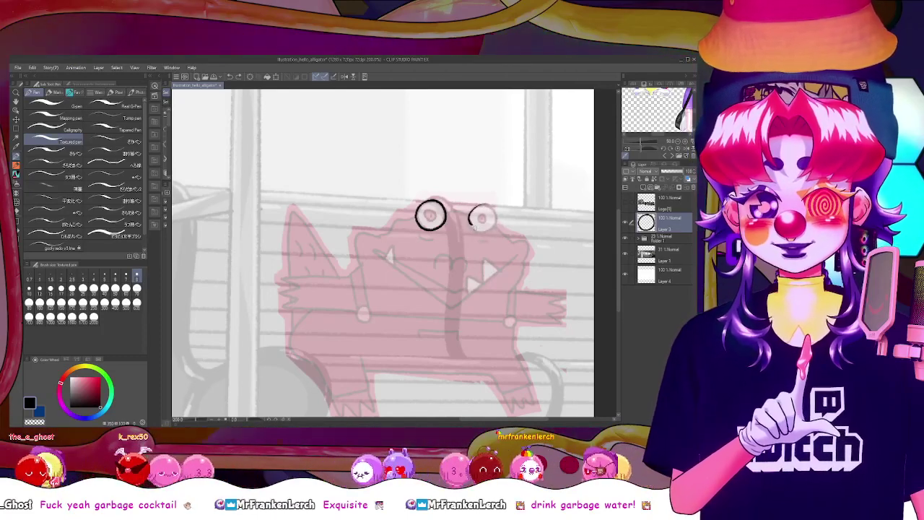
mouse_move(468, 219)
left_mouse_down()
mouse_move(486, 206)
mouse_move(469, 224)
left_mouse_up()
key("ctrl+z")
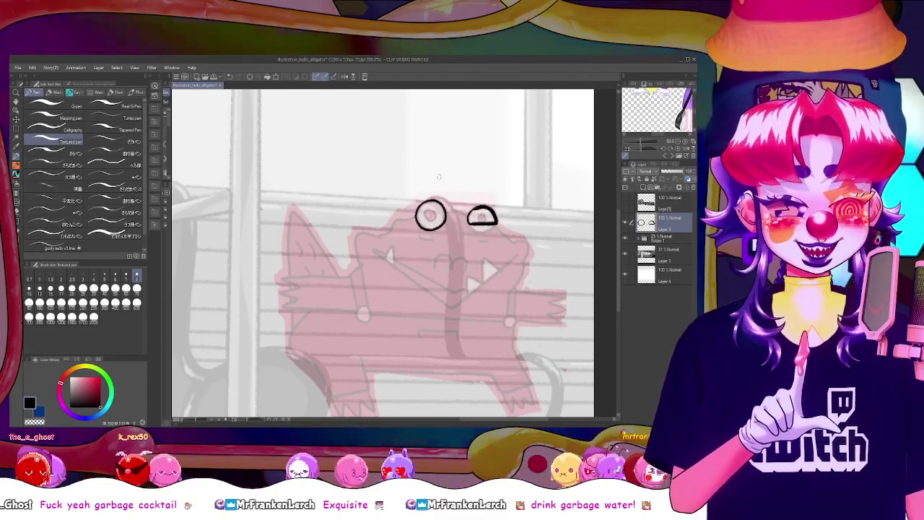
key("ctrl+z")
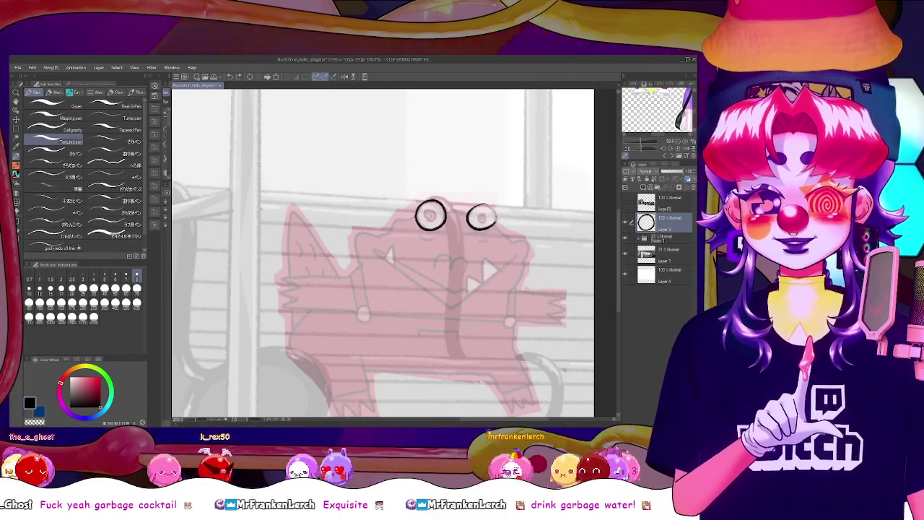
key("ctrl+z")
key("ctrl+z")
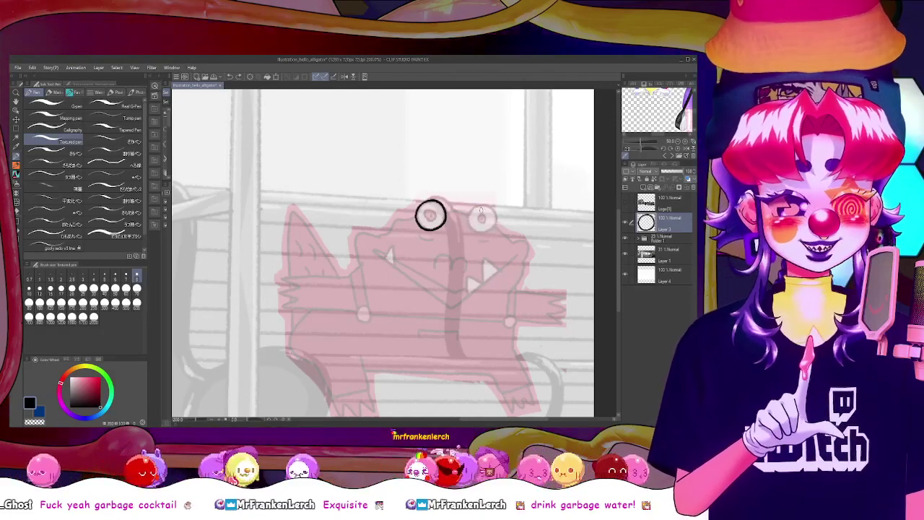
key("ctrl+z")
mouse_move(494, 208)
left_mouse_down()
mouse_move(494, 225)
mouse_move(486, 206)
left_mouse_up()
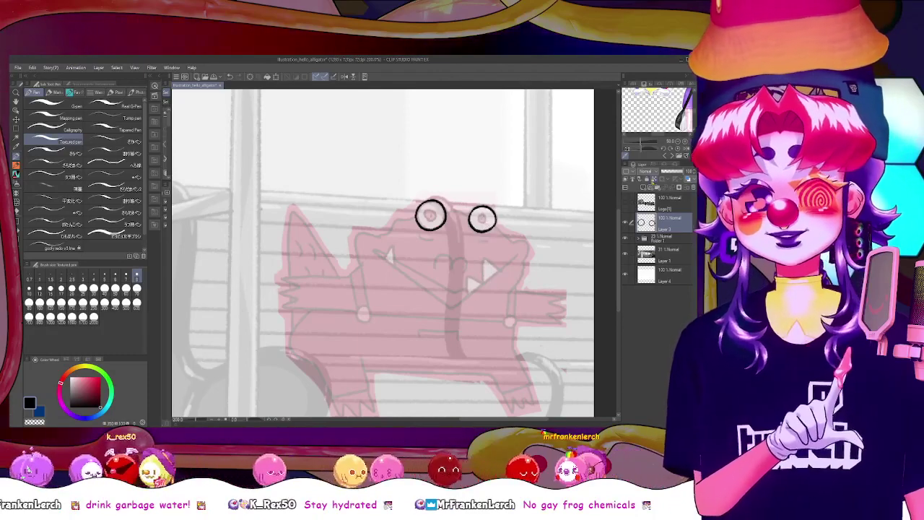
On a new layer above the eye outlines, ink the head contour from the right eye down around the right cheek
left_click_drag(446, 213, 469, 217)
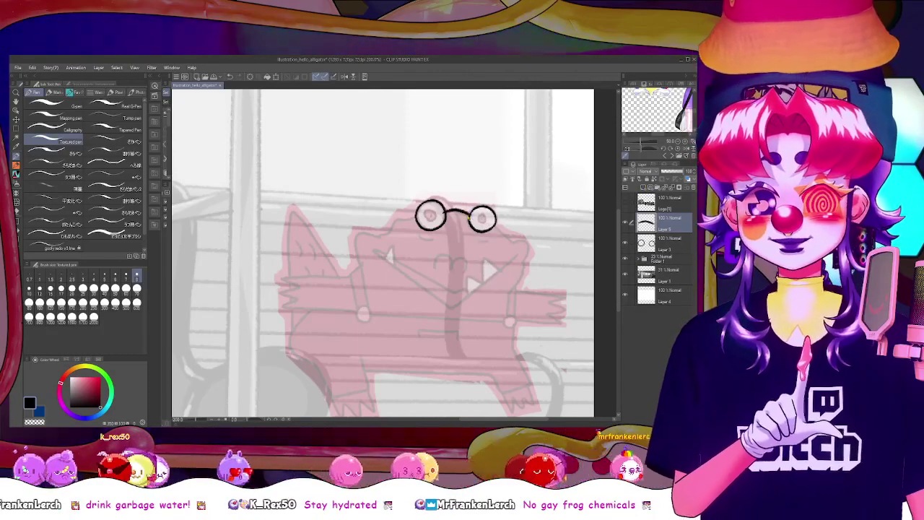
key("ctrl+z")
key("ctrl+z")
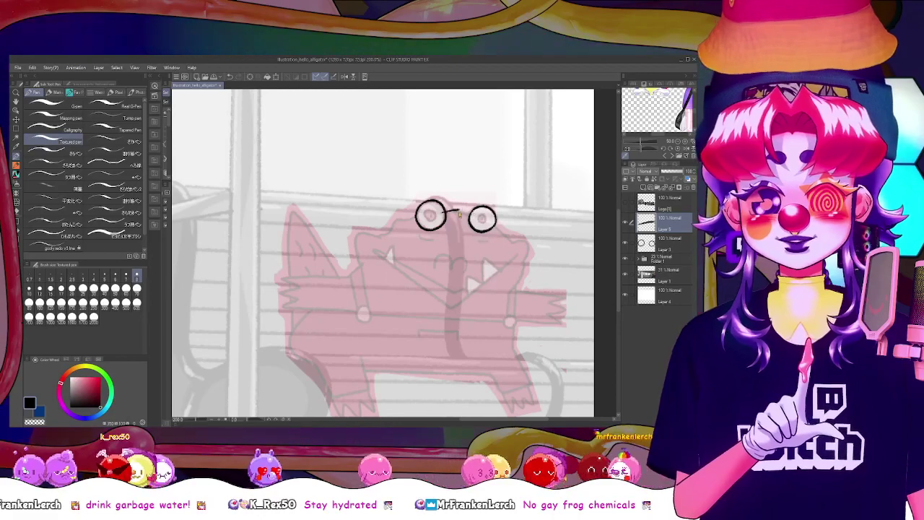
mouse_move(442, 214)
left_mouse_down()
mouse_move(473, 216)
mouse_move(510, 240)
left_mouse_up()
key("ctrl+z")
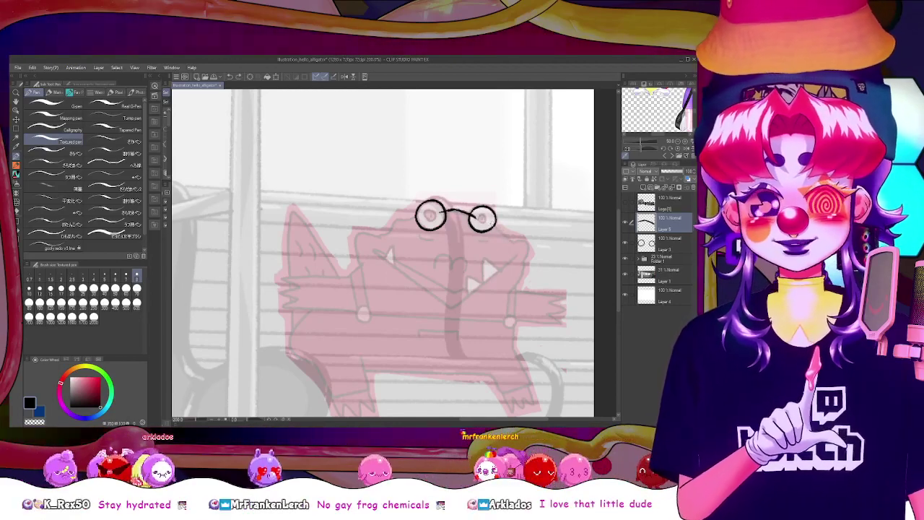
left_click_drag(416, 218, 384, 234)
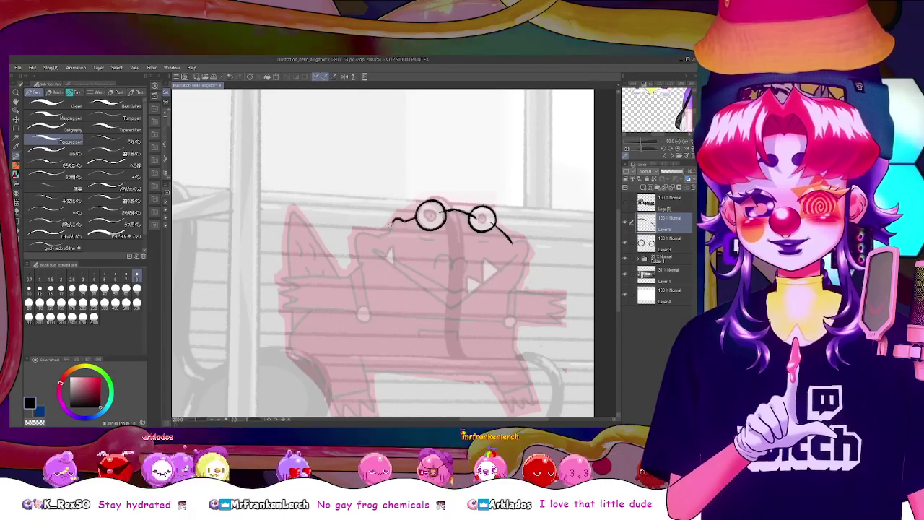
key("ctrl+z")
key("ctrl+z")
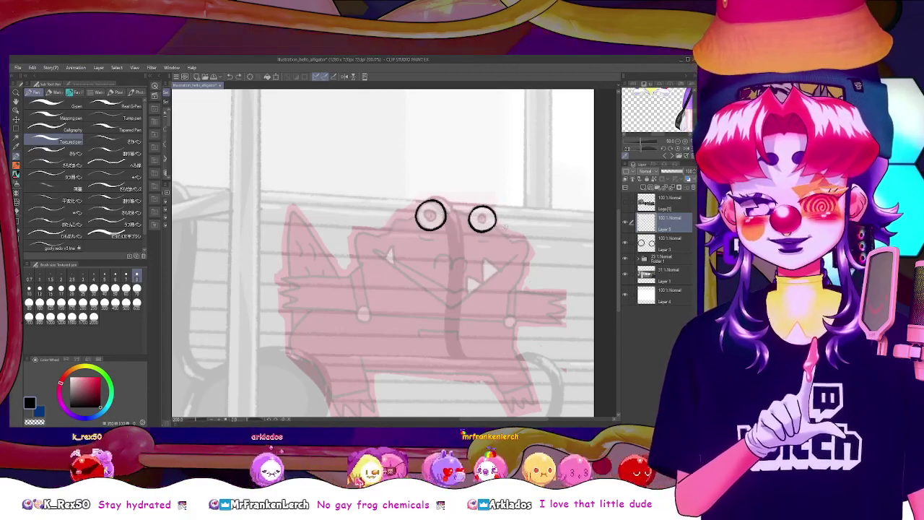
mouse_move(493, 224)
left_mouse_down()
mouse_move(529, 242)
mouse_move(522, 261)
left_mouse_up()
key("ctrl+z")
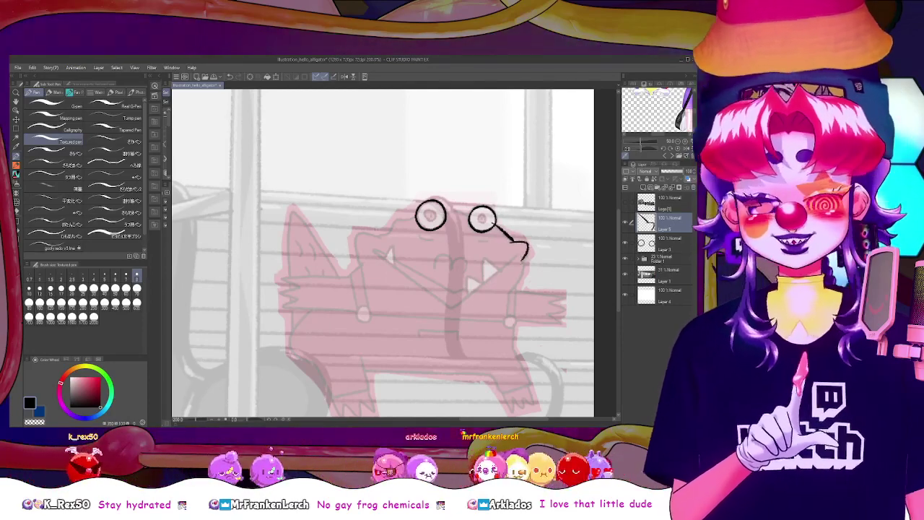
Ink the head's left corner contour, running along the upper edge and bending down the left cheek
mouse_move(380, 238)
left_mouse_down()
mouse_move(372, 236)
mouse_move(358, 261)
left_mouse_up()
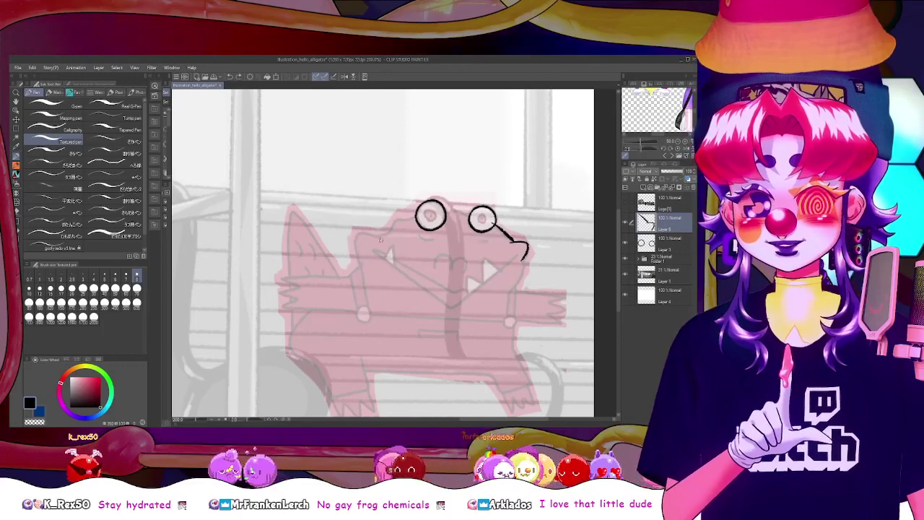
key("ctrl+z")
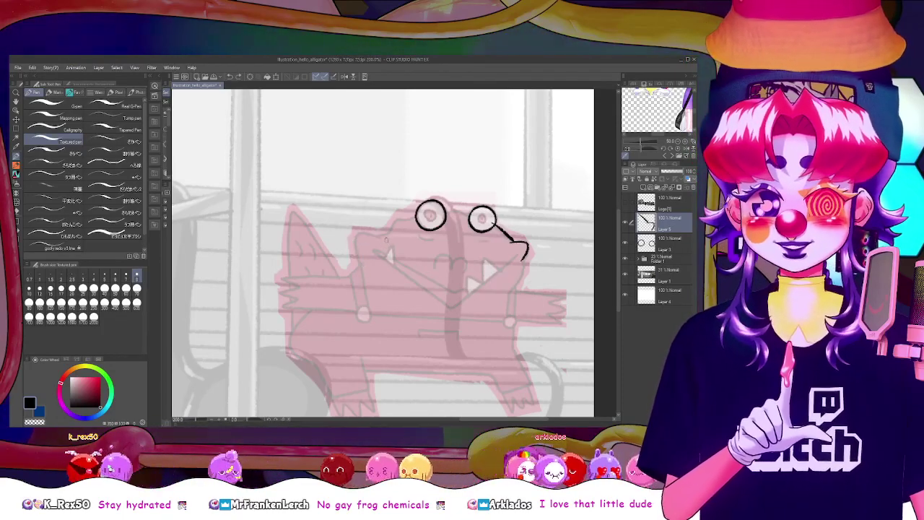
left_click_drag(356, 236, 390, 244)
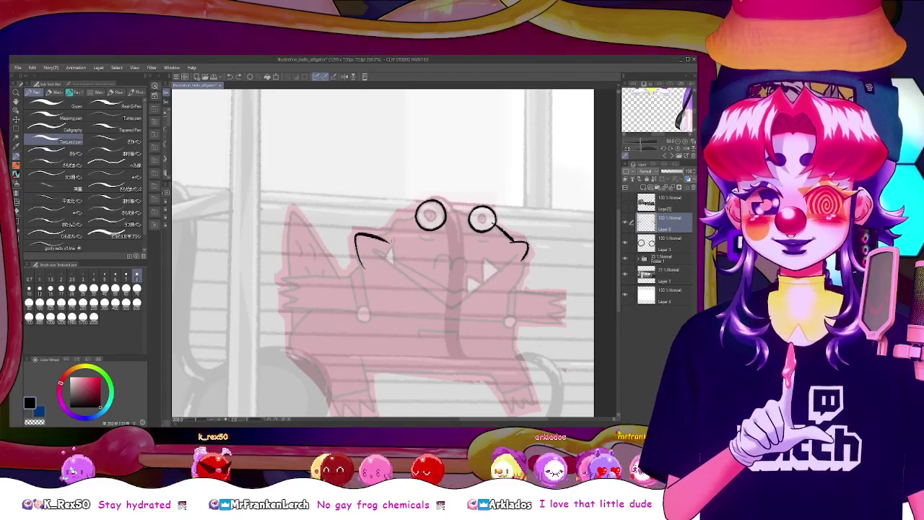
mouse_move(380, 234)
left_mouse_down()
mouse_move(421, 201)
mouse_move(380, 234)
left_mouse_up()
key("ctrl+z")
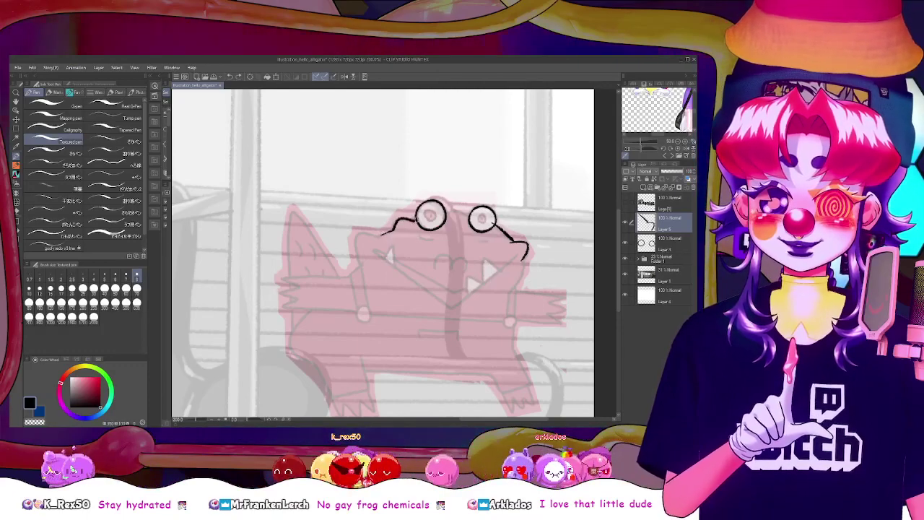
key("ctrl+z")
key("ctrl+z")
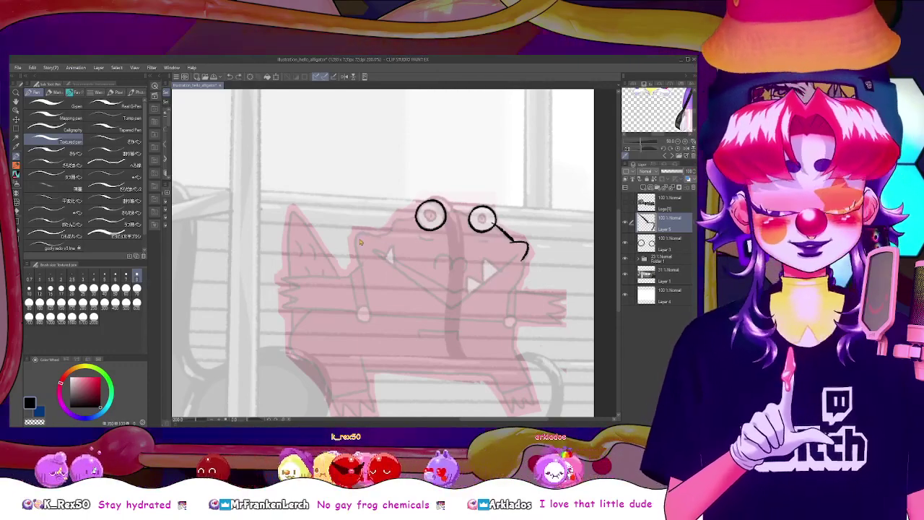
left_click_drag(358, 233, 364, 266)
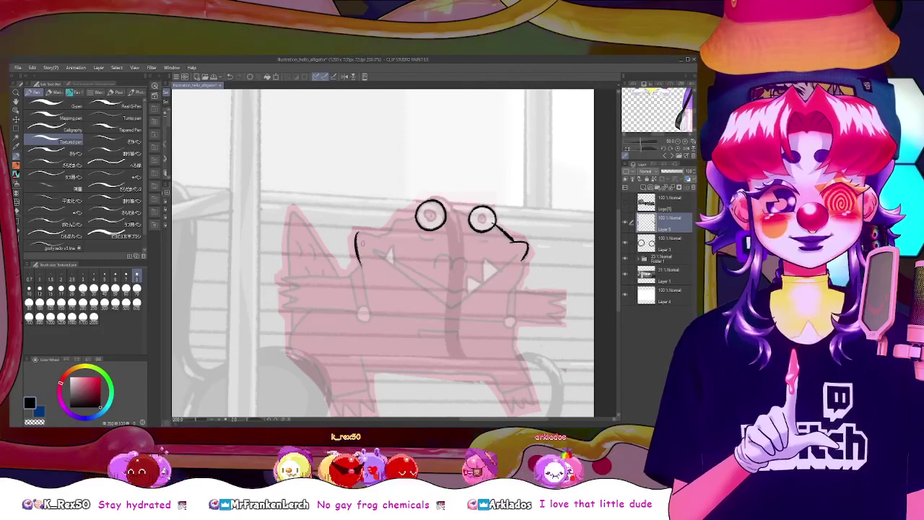
key("ctrl+z")
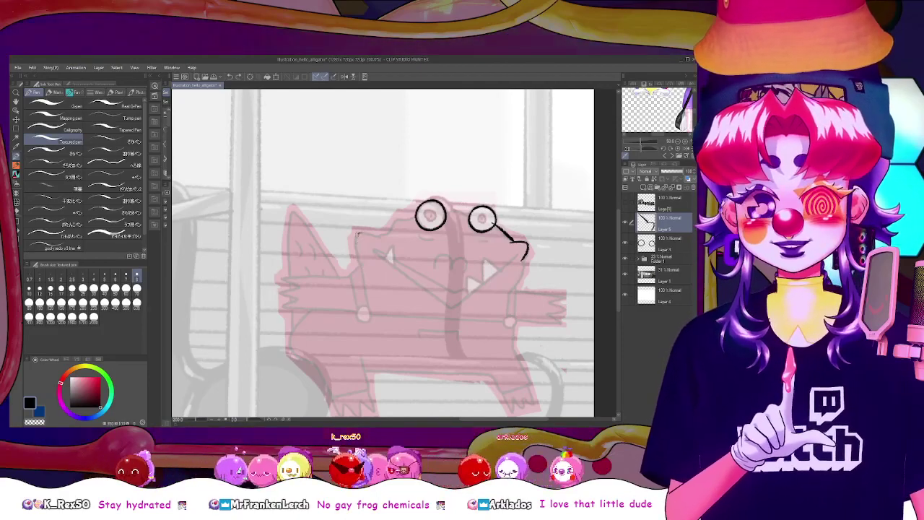
left_click_drag(381, 236, 359, 268)
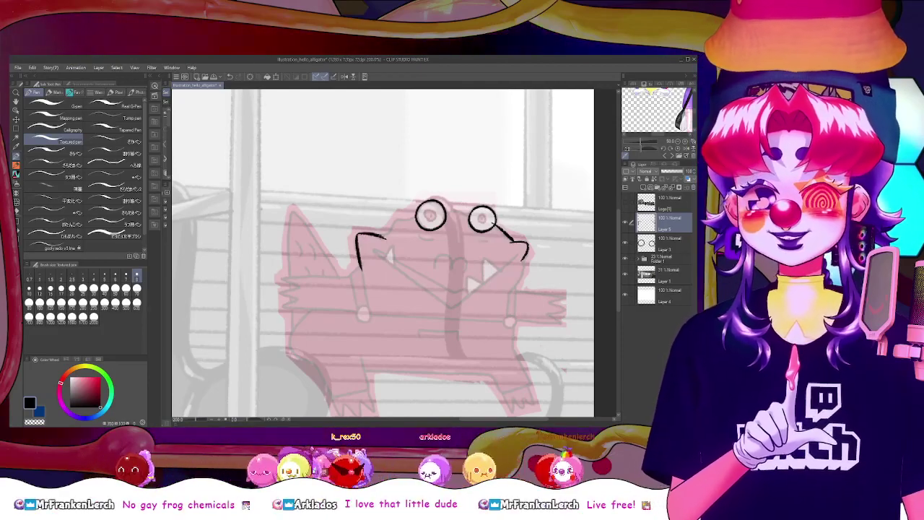
Extend the left head contour with a short stroke rising from the inked corner towards the left eye
left_click_drag(392, 232, 380, 237)
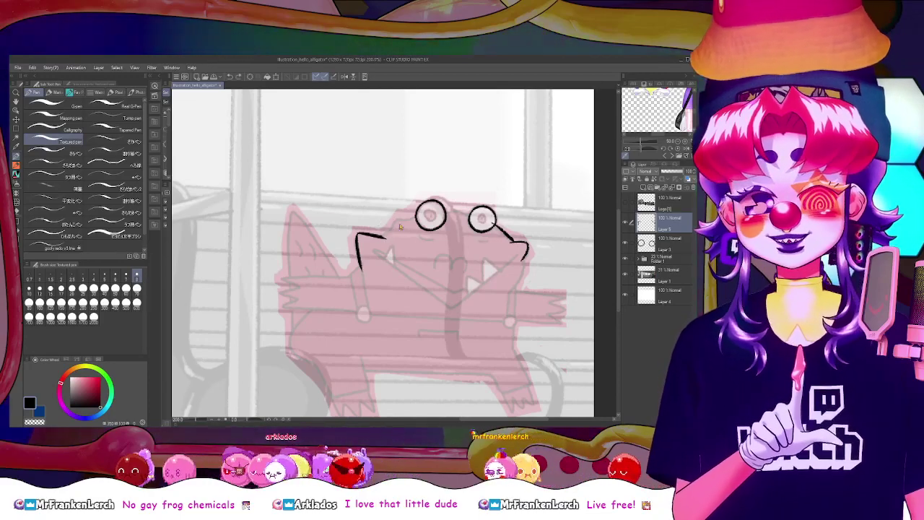
left_click_drag(620, 219, 619, 226)
scroll(605, 238, "down", 2)
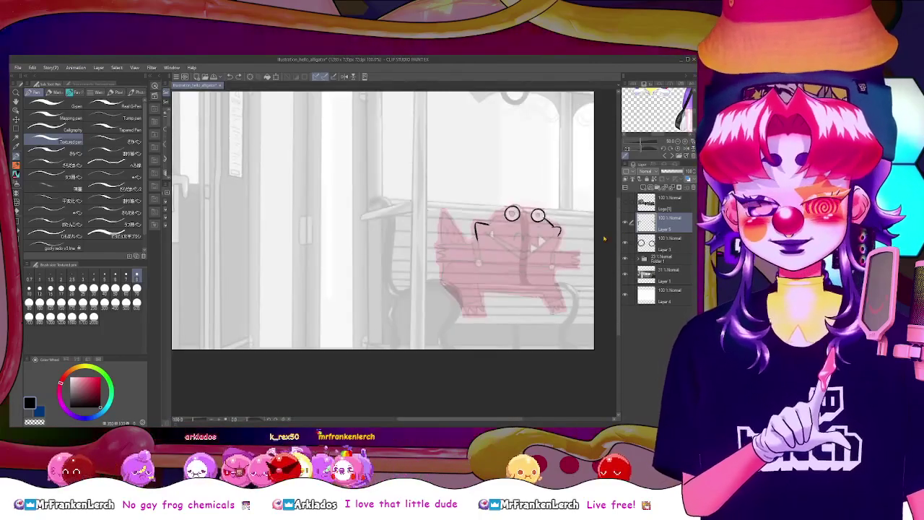
scroll(605, 238, "up", 2)
scroll(605, 238, "down", 1)
scroll(533, 106, "up", 4)
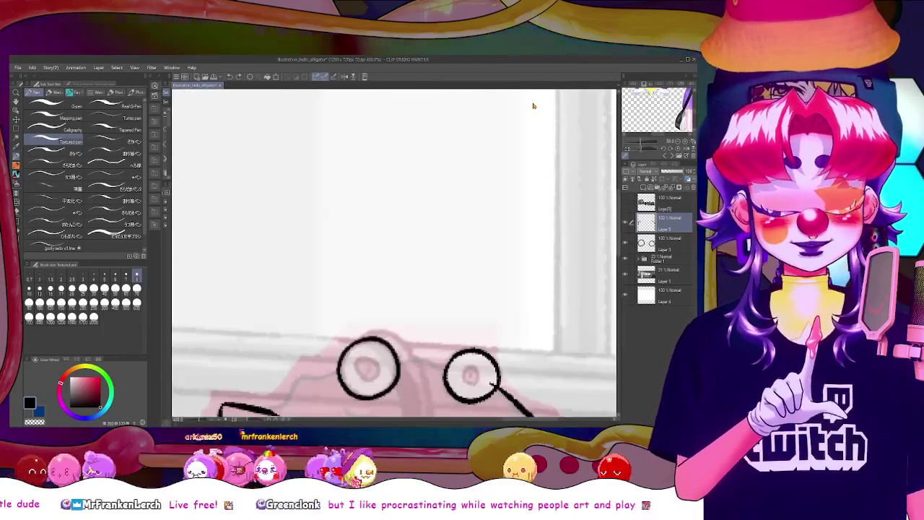
left_click_drag(619, 212, 619, 242)
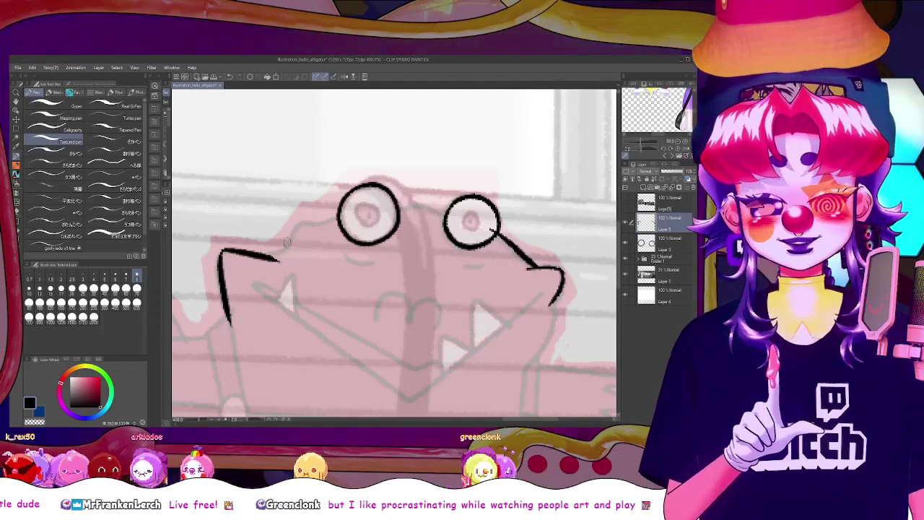
left_click_drag(269, 259, 295, 242)
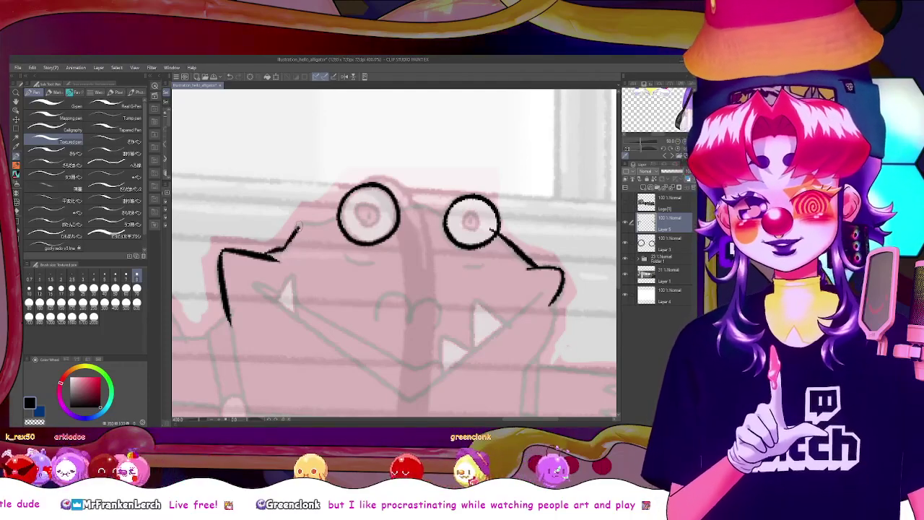
Check the inked lines without the sketch by hiding the alligator folder, and show the folder again
scroll(289, 242, "down", 5)
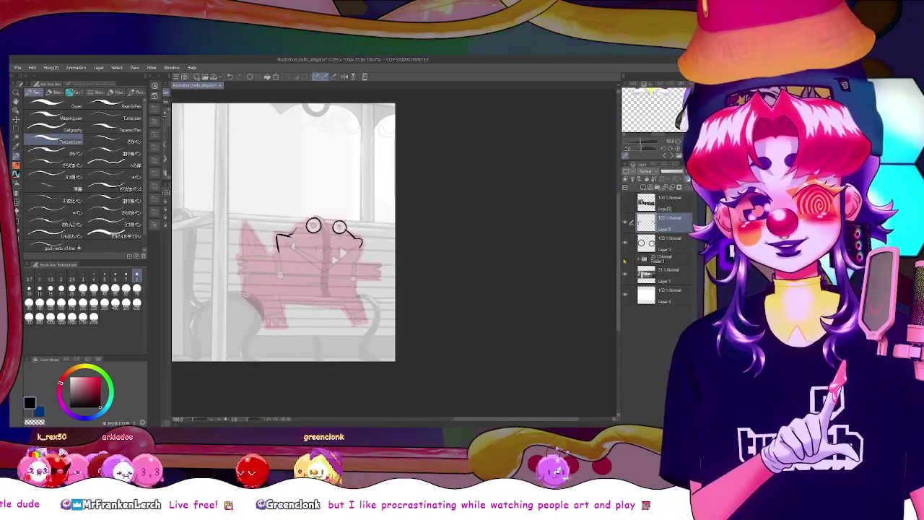
left_click(625, 258)
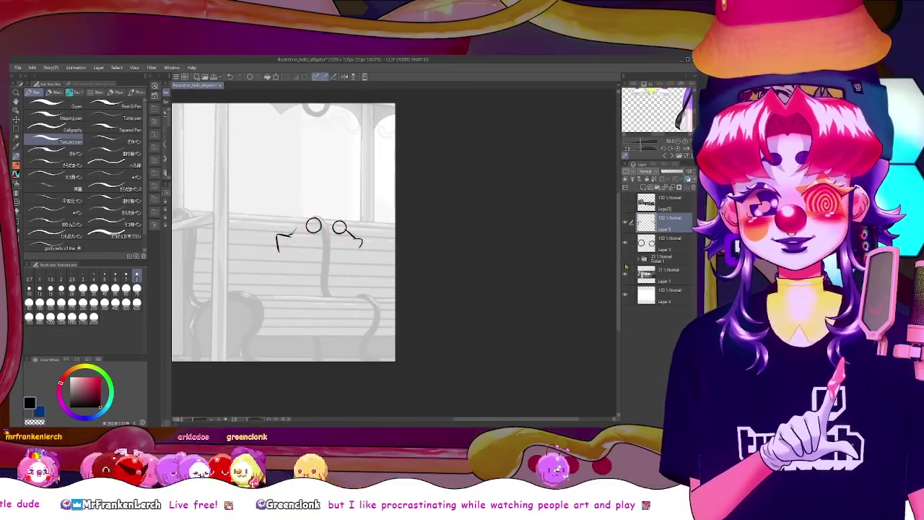
left_click(626, 257)
scroll(349, 289, "up", 5)
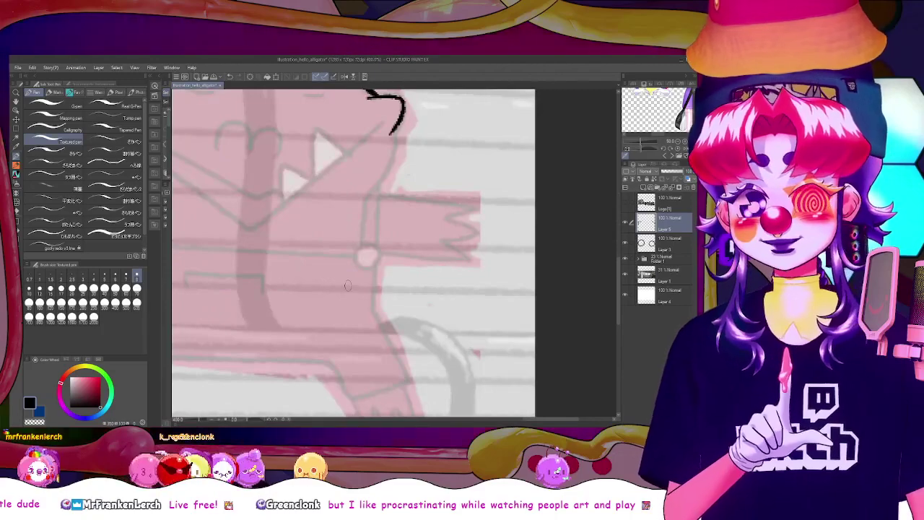
left_click_drag(618, 279, 618, 223)
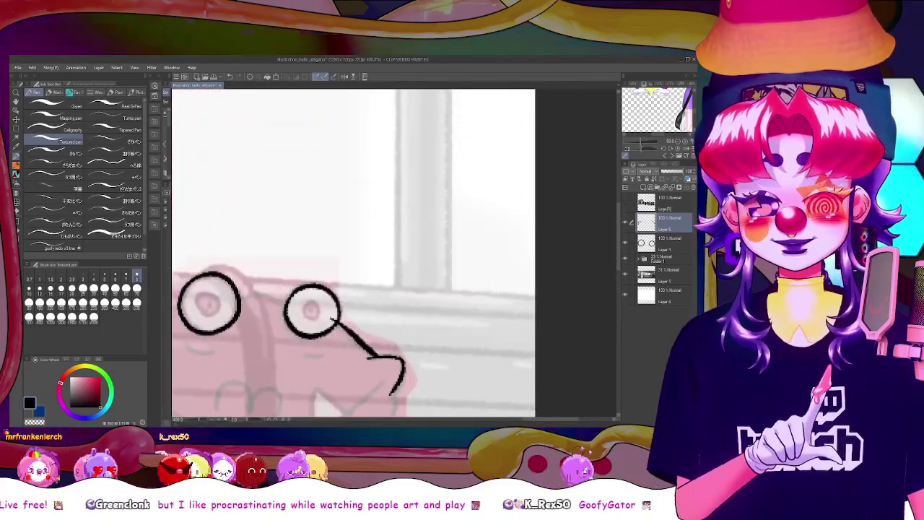
Redo the left contour stroke, ink it up to the left eye, and bridge the gap between the two eyes with a curved line
scroll(610, 221, "left", 4)
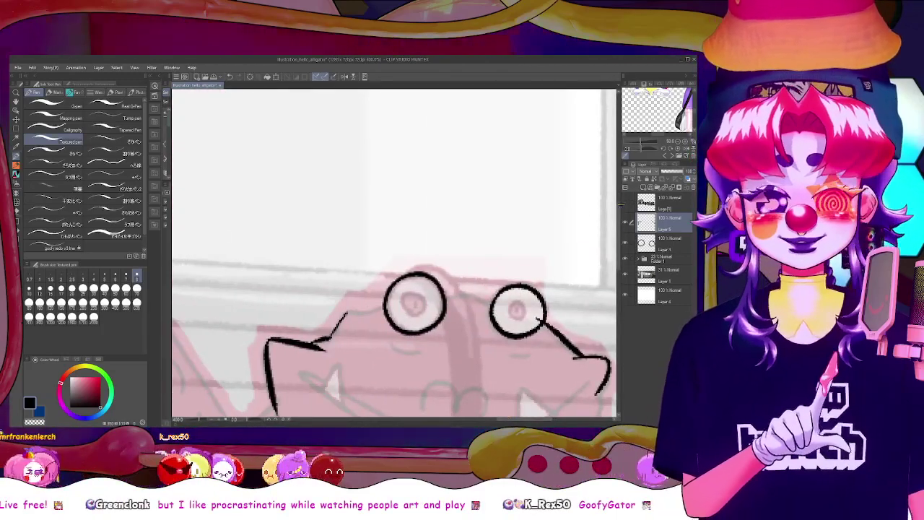
scroll(595, 197, "down", 2)
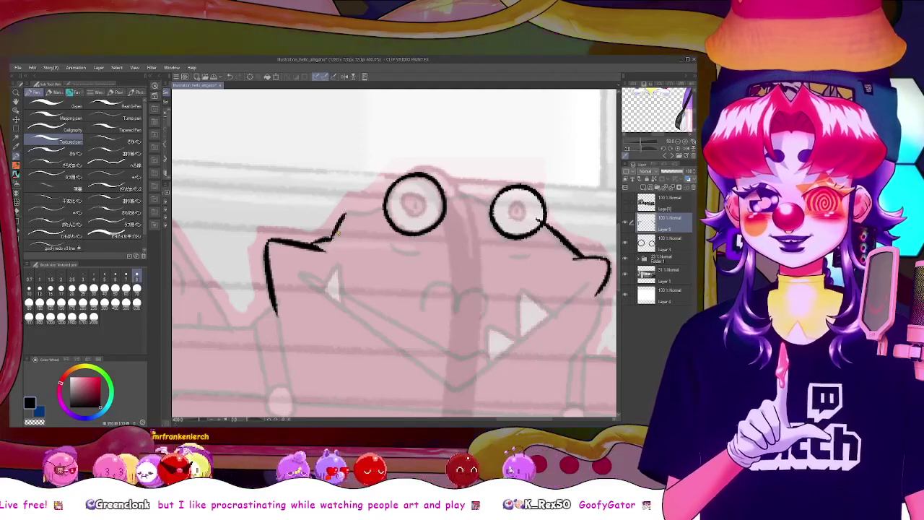
key("ctrl+z")
mouse_move(331, 239)
left_mouse_down()
mouse_move(346, 210)
mouse_move(384, 207)
left_mouse_up()
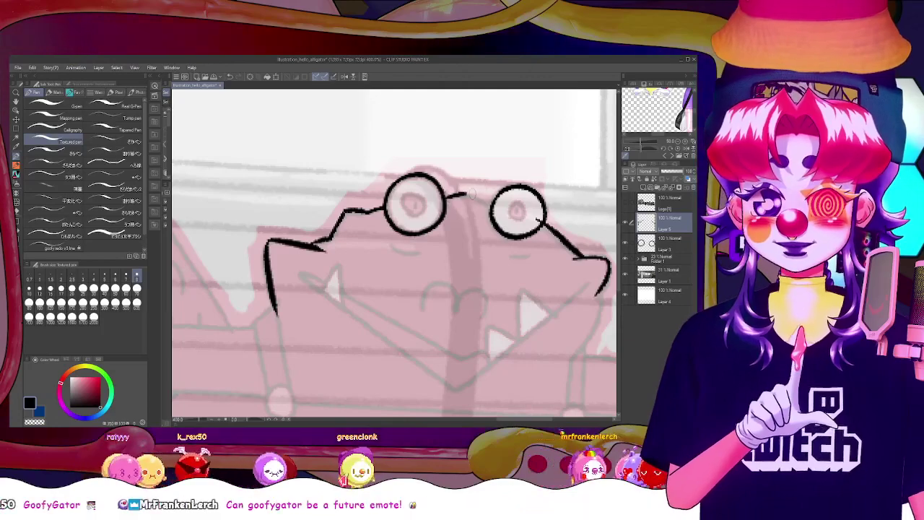
left_click_drag(468, 193, 494, 200)
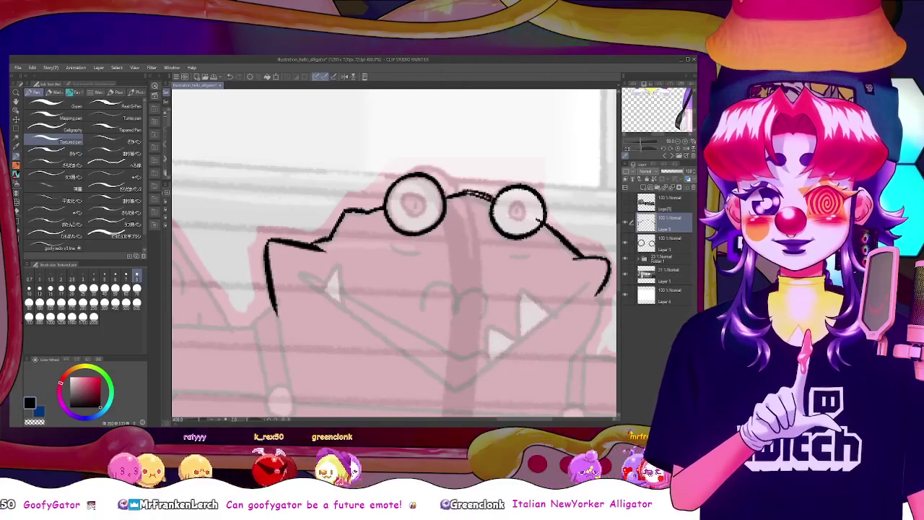
key("e")
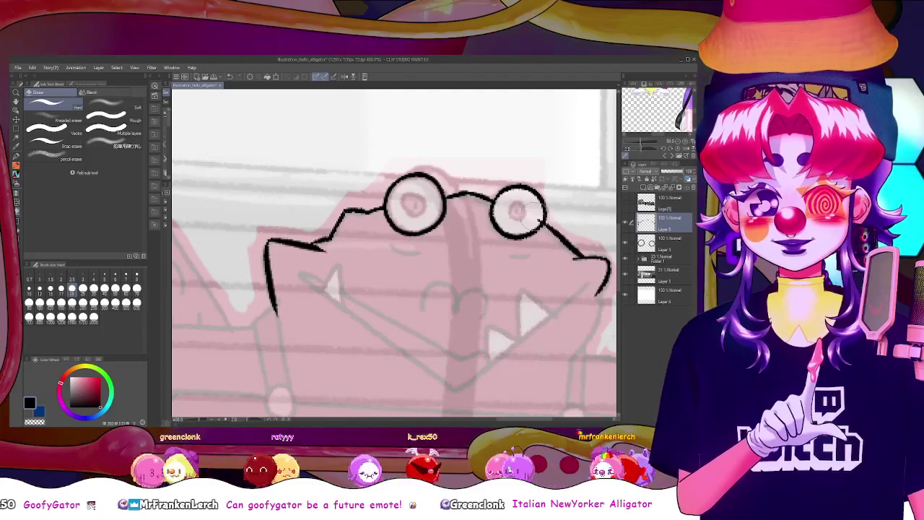
Ink a short curved crease under each eye, redrawing the strokes until they follow the sketch
key("p")
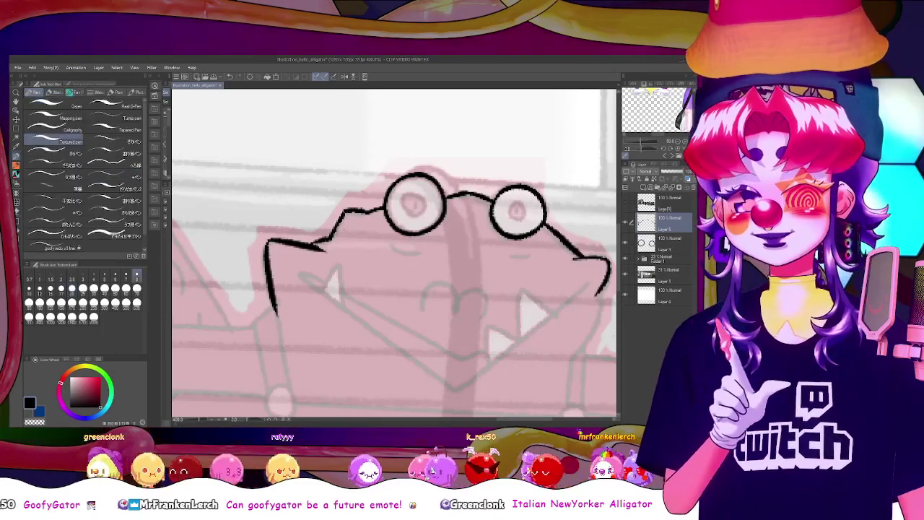
left_click_drag(394, 245, 424, 251)
key("ctrl+z")
left_click_drag(506, 255, 536, 251)
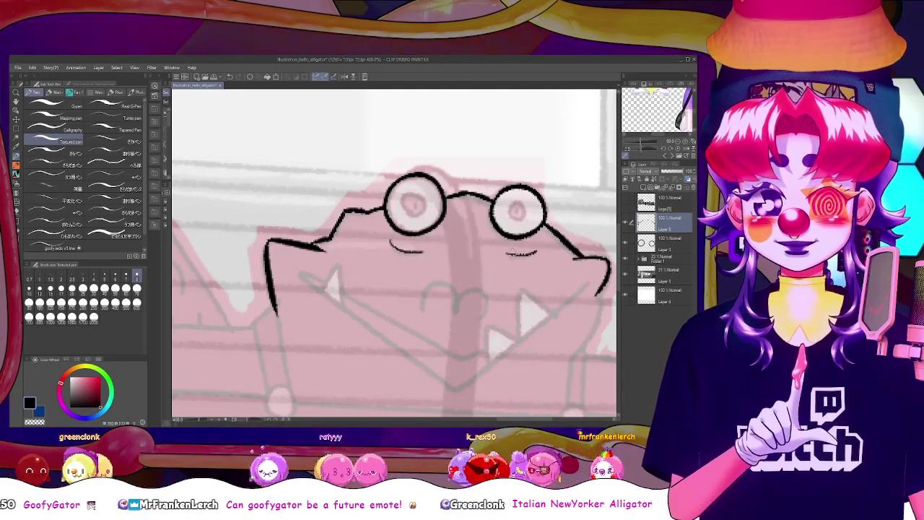
key("ctrl+z")
key("ctrl+z")
key("ctrl+y")
key("ctrl+y")
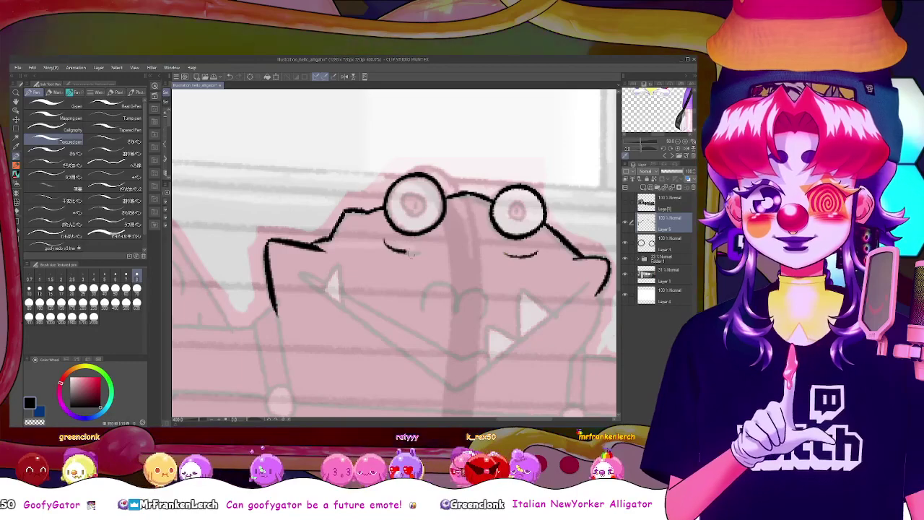
key("ctrl+z")
left_click_drag(390, 241, 421, 252)
key("ctrl+z")
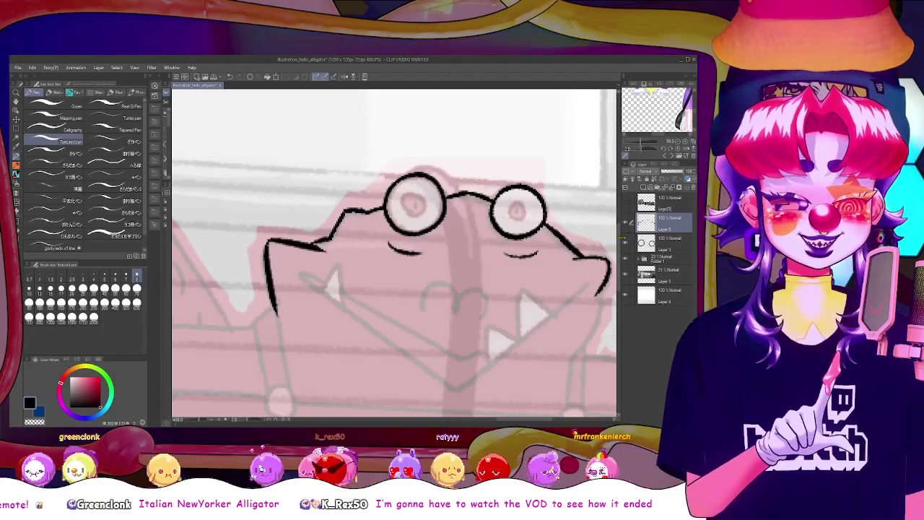
Set the pen size to 4, ink the V-shaped mouth with straight lines, and add the inner mouth line above it
left_click_drag(618, 244, 618, 257)
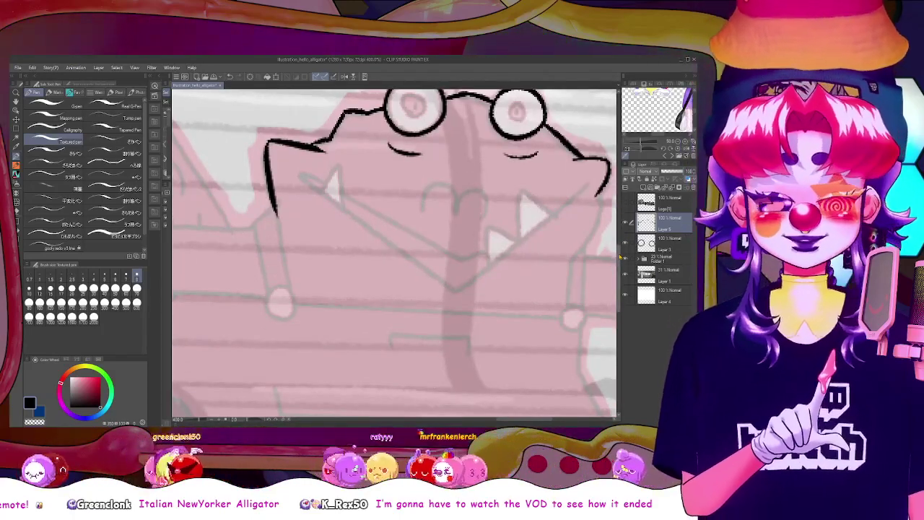
scroll(463, 229, "up", 3)
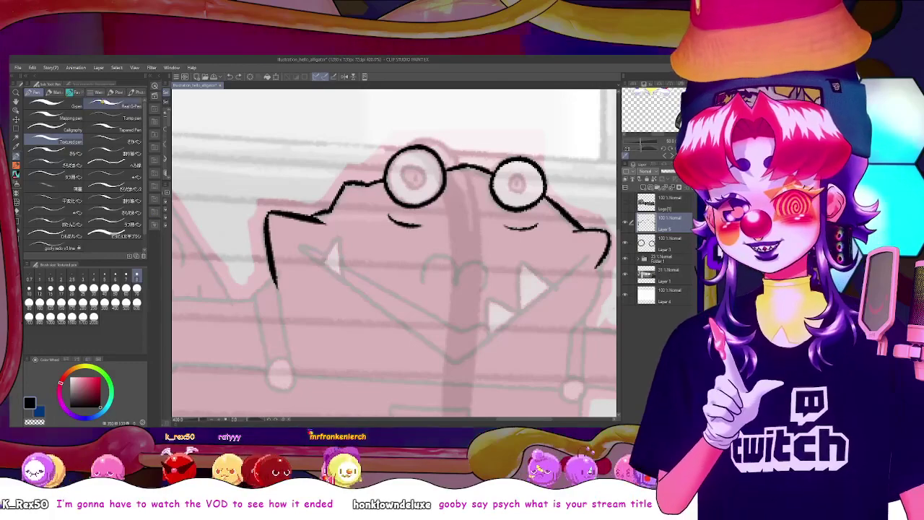
left_click(53, 86)
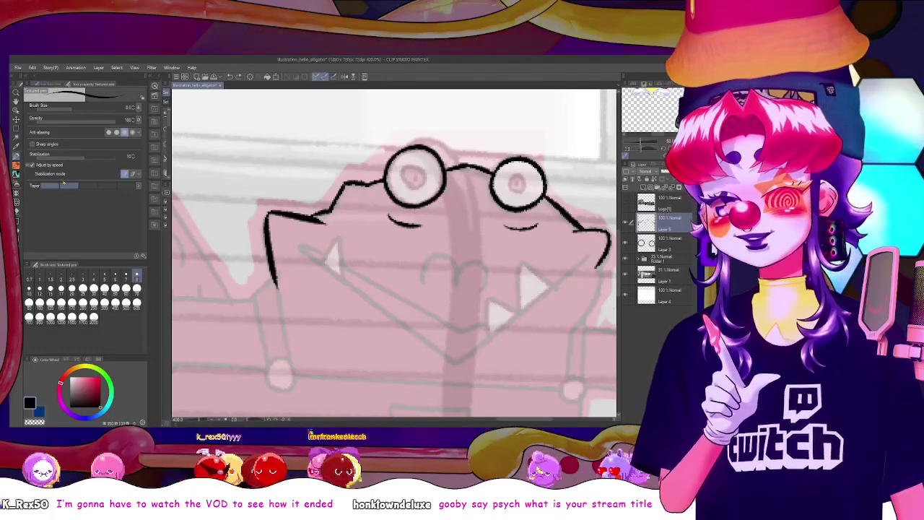
left_click(94, 277)
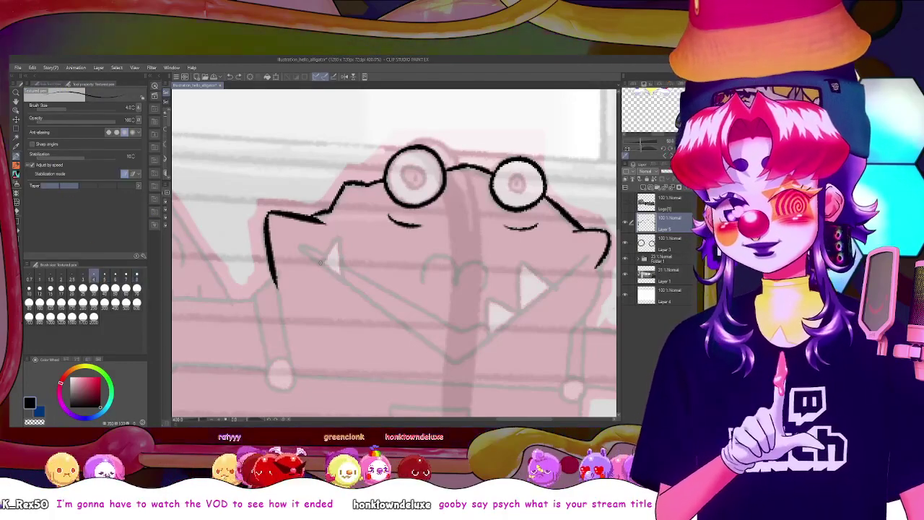
left_click(301, 247)
left_click(454, 364, "shift")
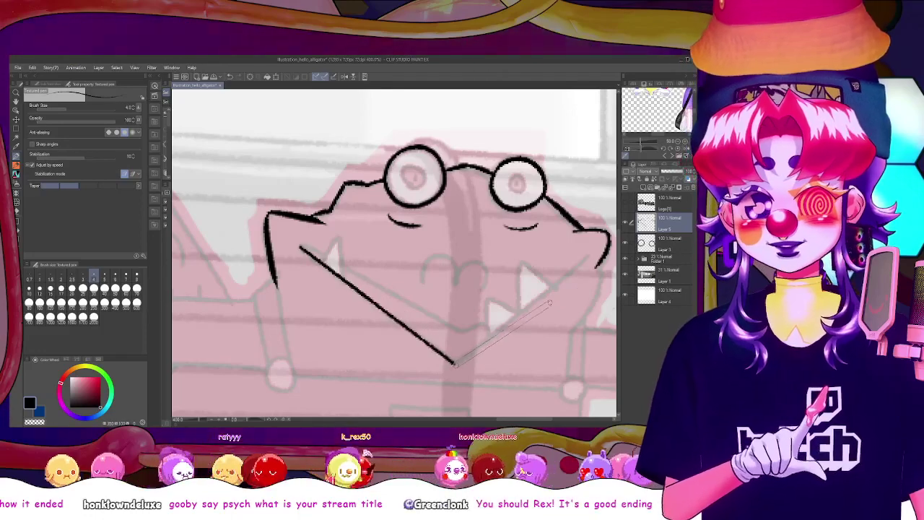
left_click(591, 253, "shift")
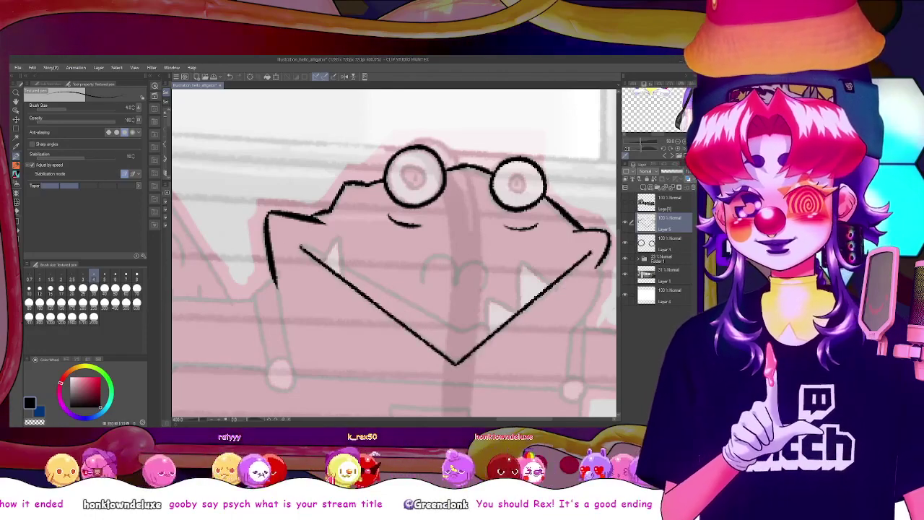
mouse_move(328, 262)
left_mouse_down()
mouse_move(468, 334)
mouse_move(504, 313)
left_mouse_up()
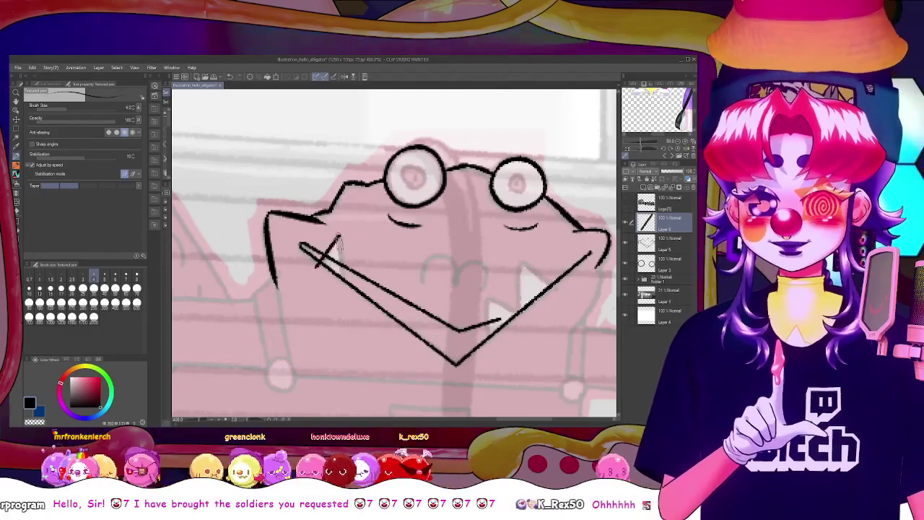
left_click_drag(336, 238, 342, 284)
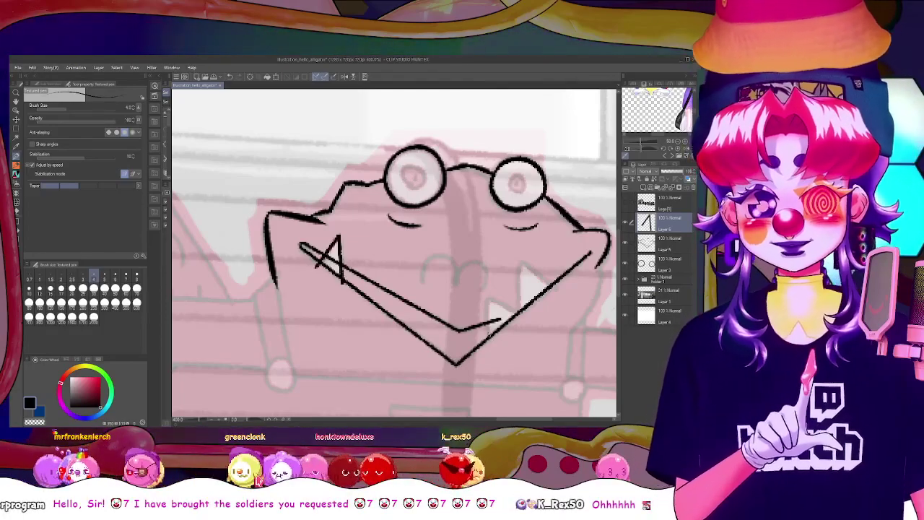
left_click_drag(488, 337, 489, 302)
left_click(523, 316, "shift")
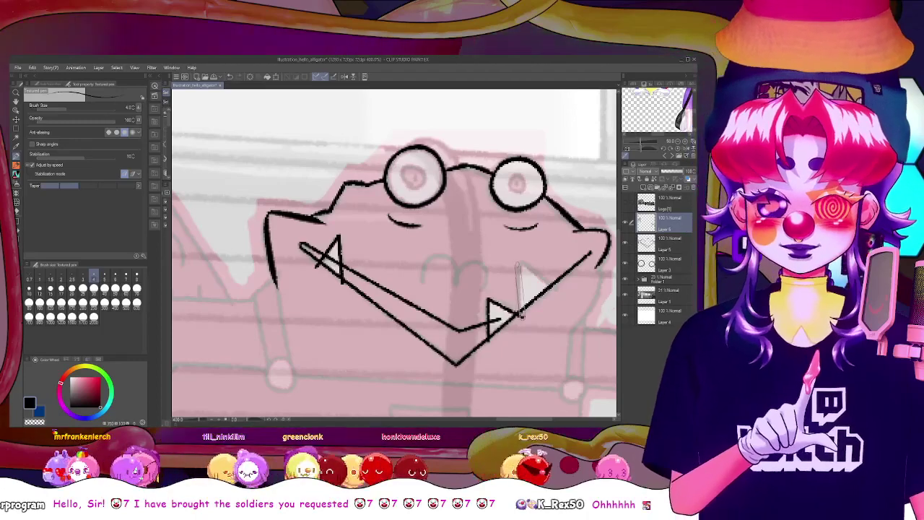
left_click(521, 260, "shift")
left_click(558, 288, "shift")
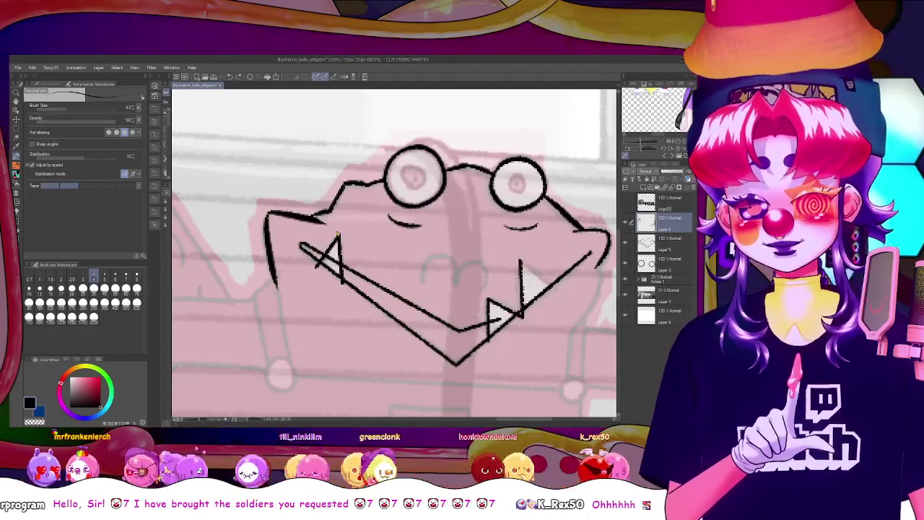
key("ctrl+z")
key("ctrl+z")
key("ctrl+z")
key("ctrl+z")
key("ctrl+z")
key("ctrl+z")
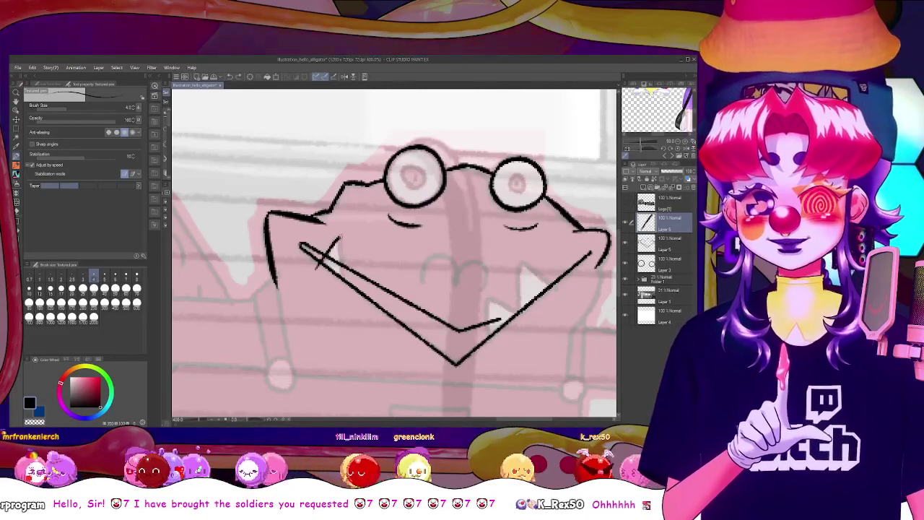
Ink the three triangular teeth along the mouth, drawing the largest right one on a new layer and merging it down
left_click_drag(337, 237, 342, 283)
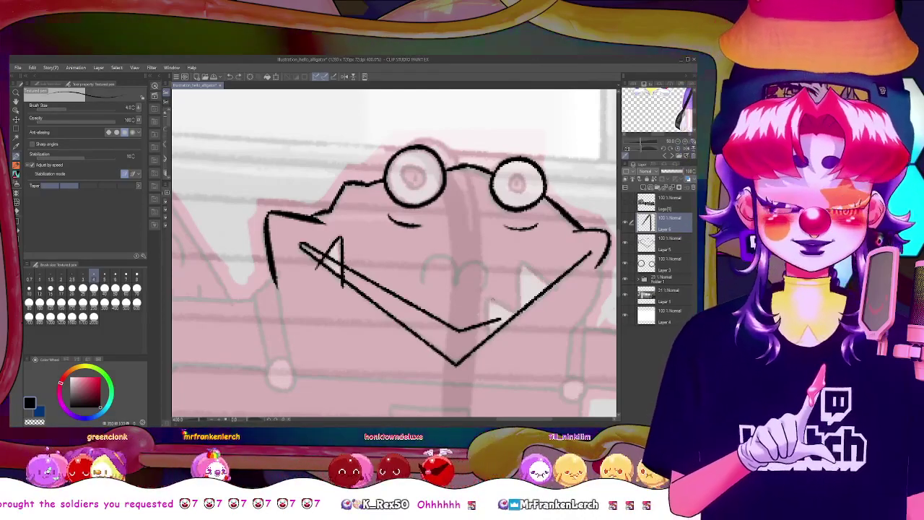
left_click_drag(488, 298, 516, 313)
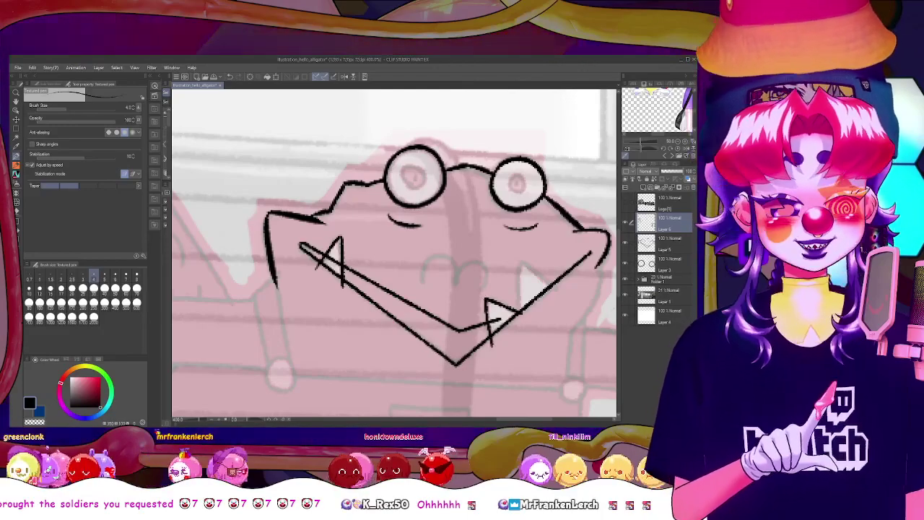
left_click(644, 187)
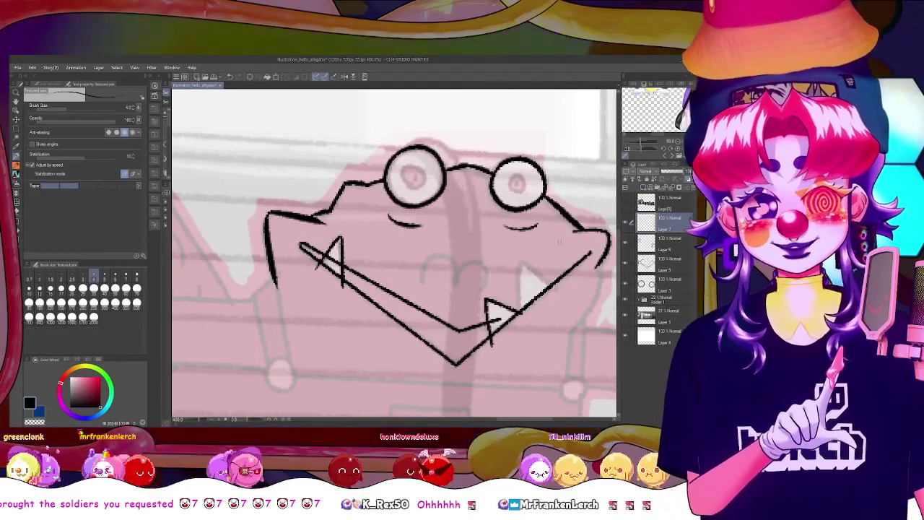
left_click_drag(518, 264, 521, 311)
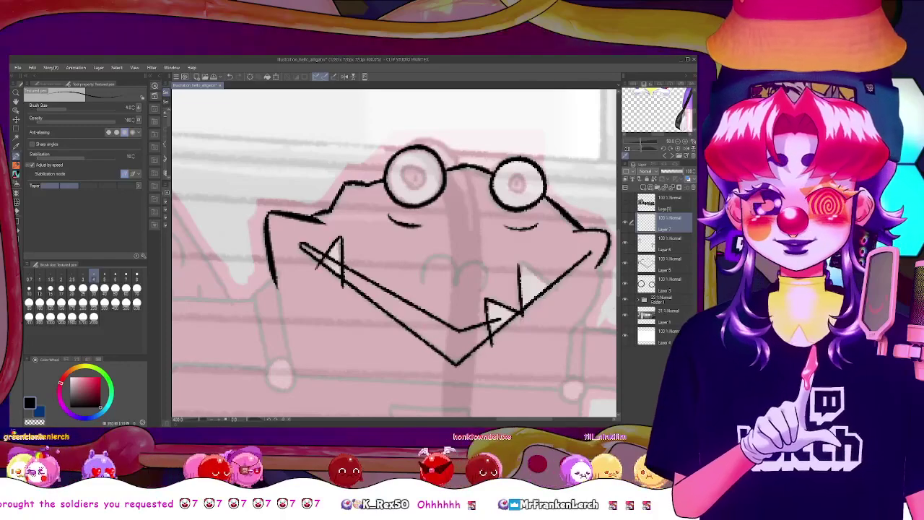
left_click_drag(518, 266, 521, 315)
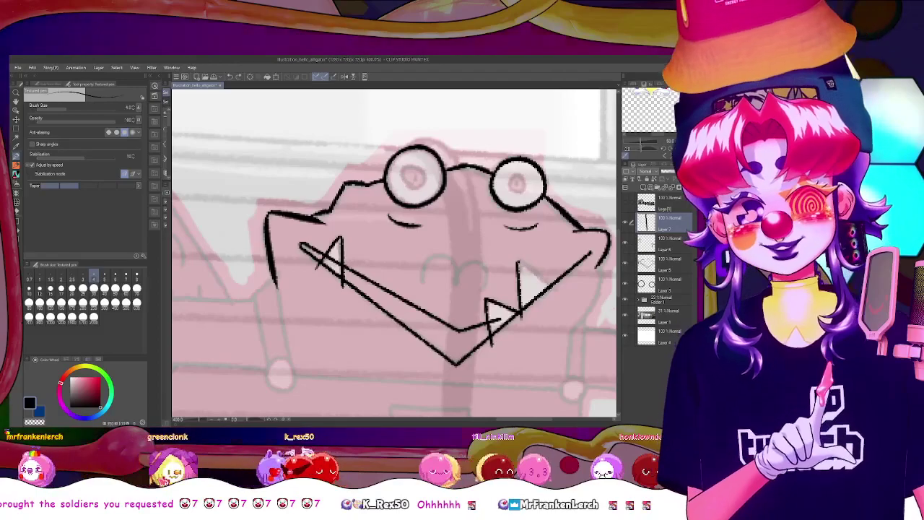
left_click_drag(519, 264, 558, 286)
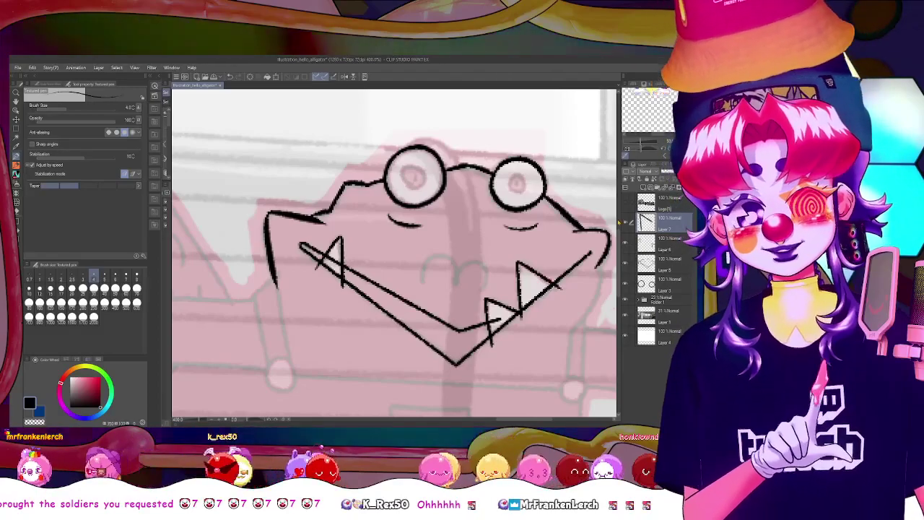
key("ctrl+e")
Erase the tooth overshoots and the mouth lines crossing the teeth with a size 8 hard eraser
key("e")
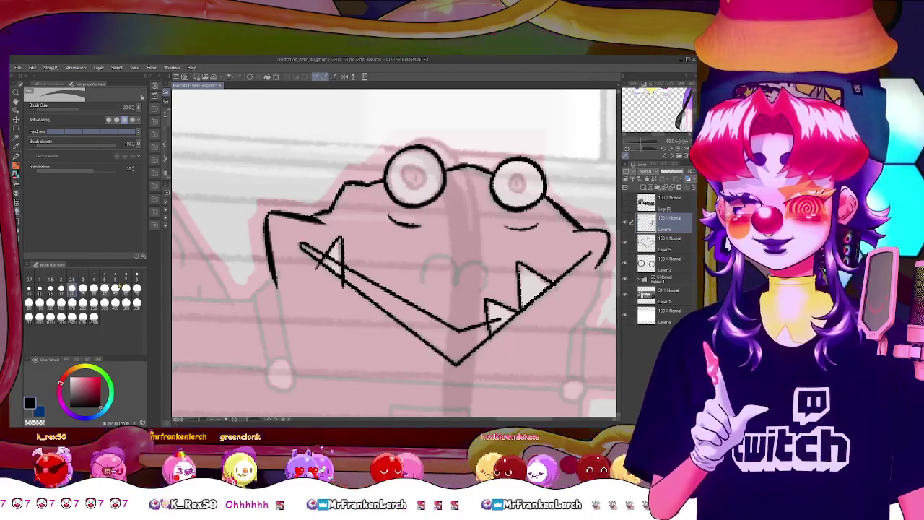
left_click(136, 276)
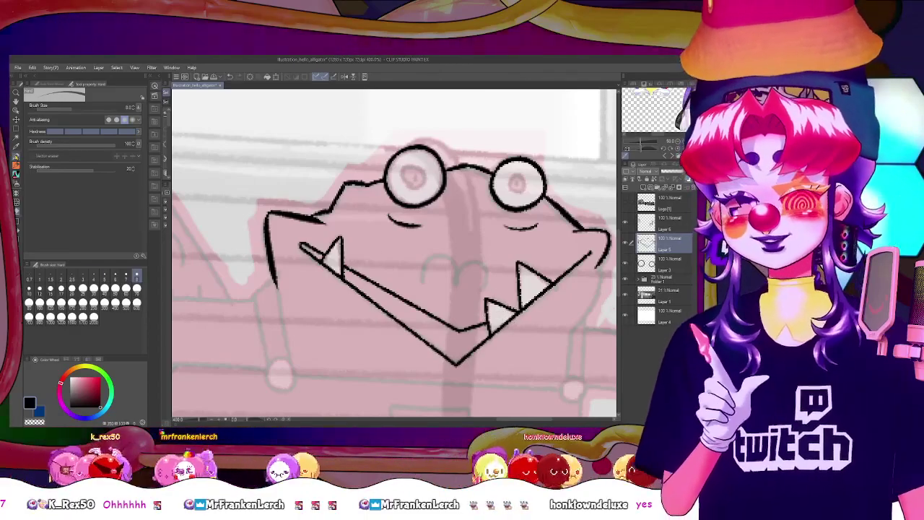
key("p")
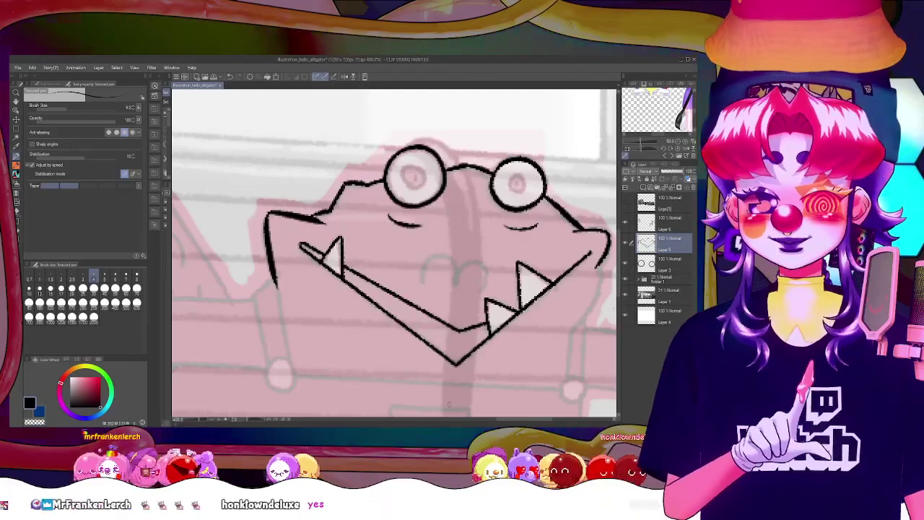
scroll(449, 405, "down", 2)
scroll(449, 405, "up", 2)
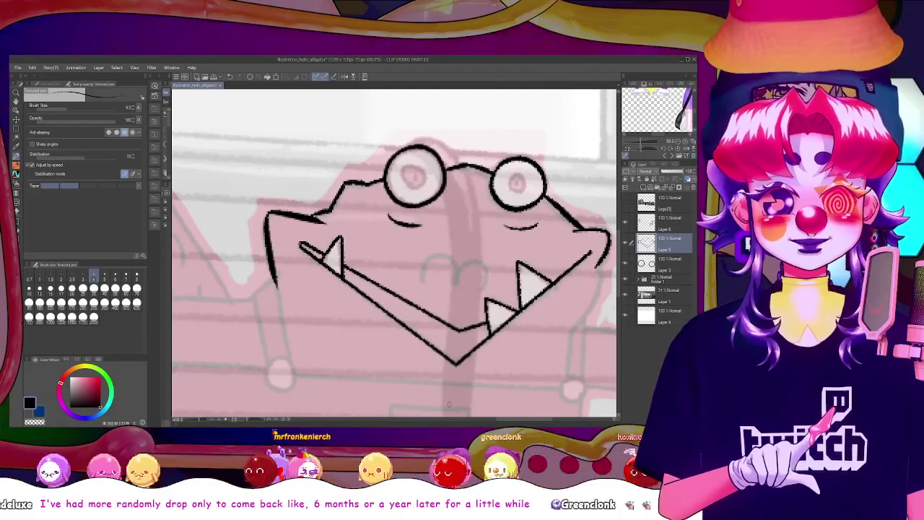
scroll(449, 406, "down", 2)
scroll(450, 408, "up", 4)
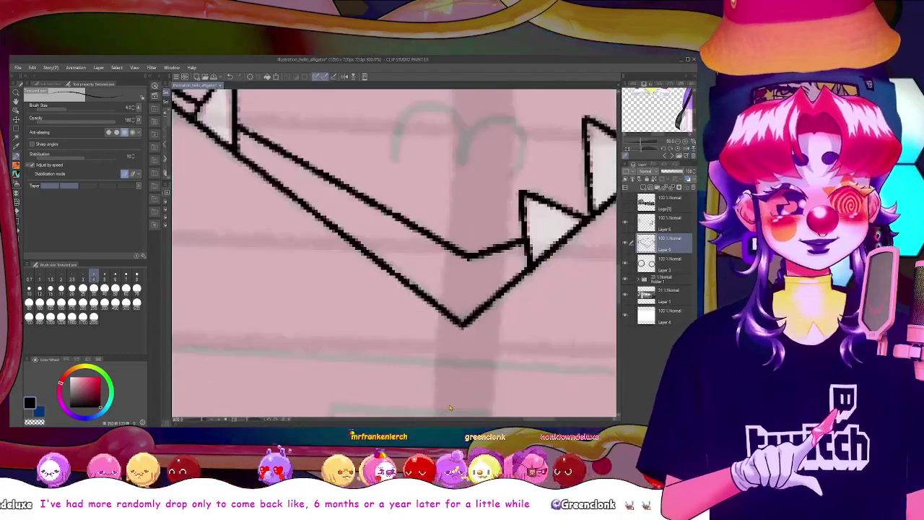
scroll(449, 408, "down", 3)
scroll(449, 408, "up", 2)
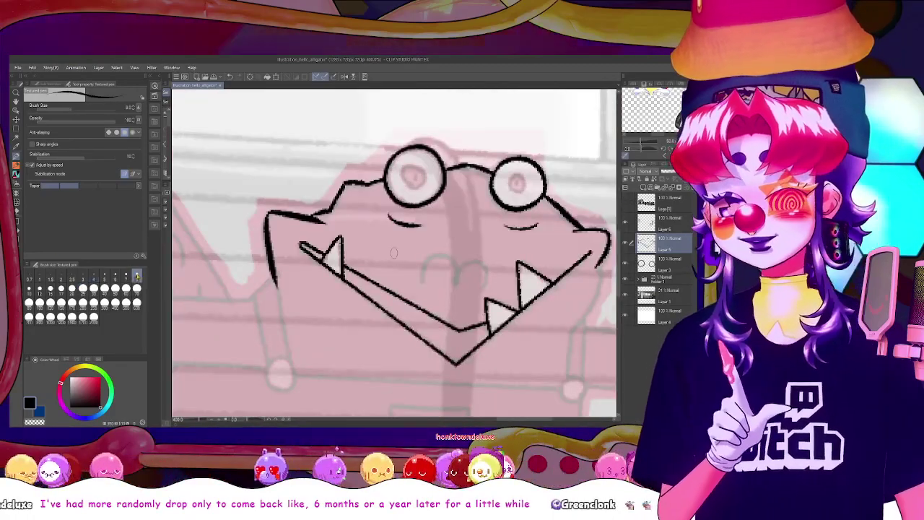
scroll(394, 252, "down", 3)
scroll(395, 253, "up", 3)
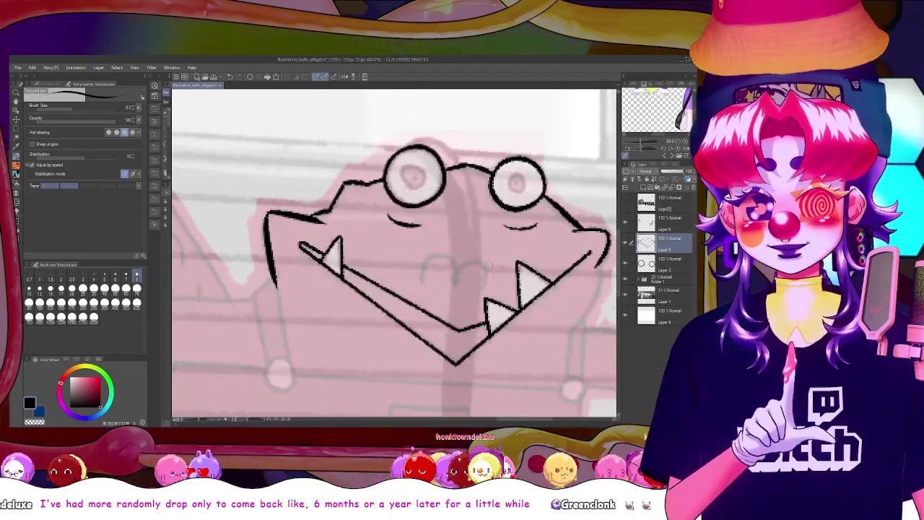
With the pen at size 8, ink the right cheek contour curving down from the head's right corner towards the jaw
scroll(503, 210, "right", 2)
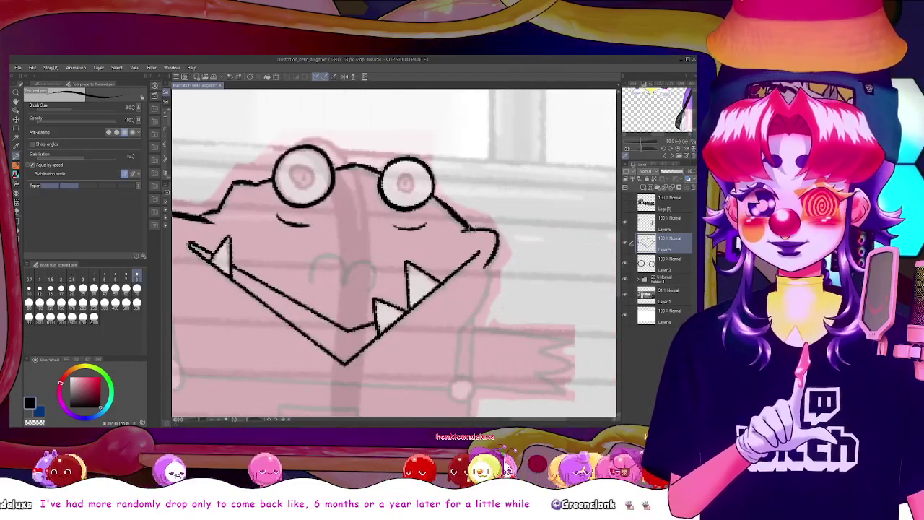
mouse_move(472, 229)
left_mouse_down()
mouse_move(488, 265)
mouse_move(475, 323)
mouse_move(448, 344)
left_mouse_up()
key("ctrl+z")
left_click_drag(492, 264, 443, 337)
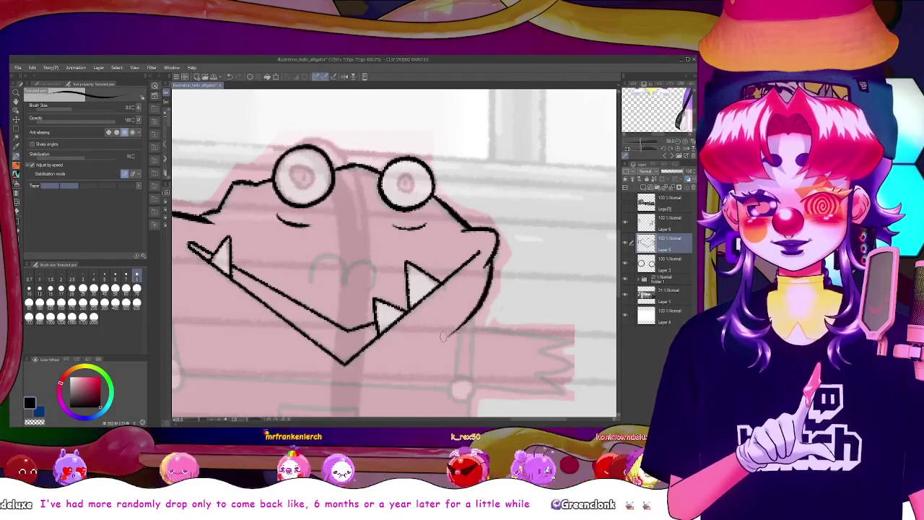
Undo the right cheek contour and re-ink it on a new layer, curving from the head's right corner towards the jaw
key("ctrl+z")
key("ctrl+z")
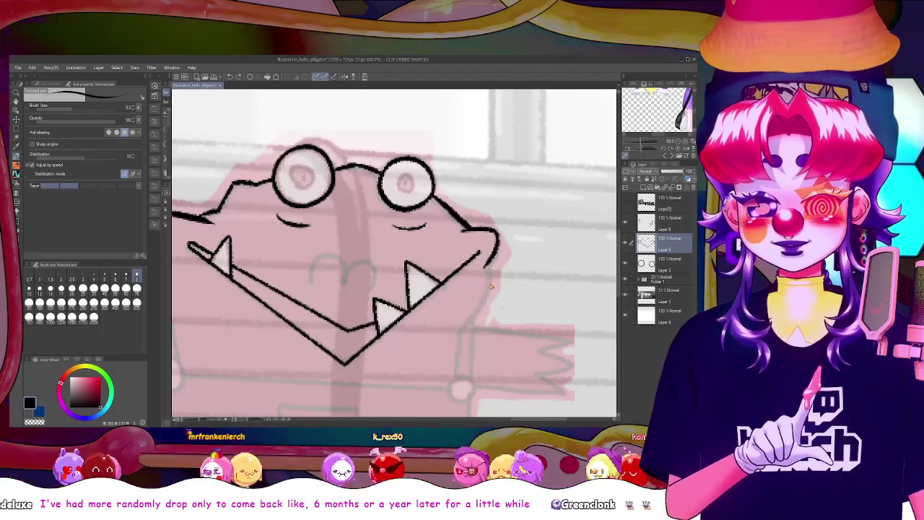
left_click_drag(495, 266, 442, 351)
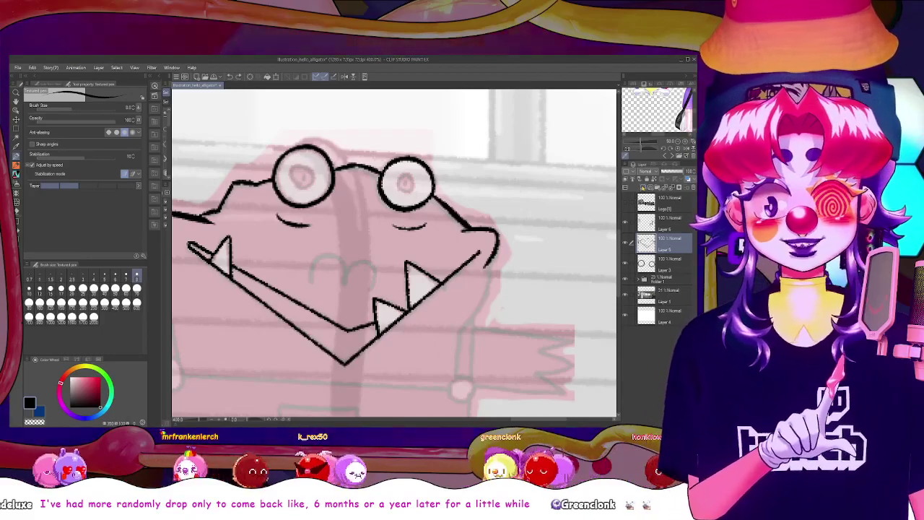
key("ctrl+shift+n")
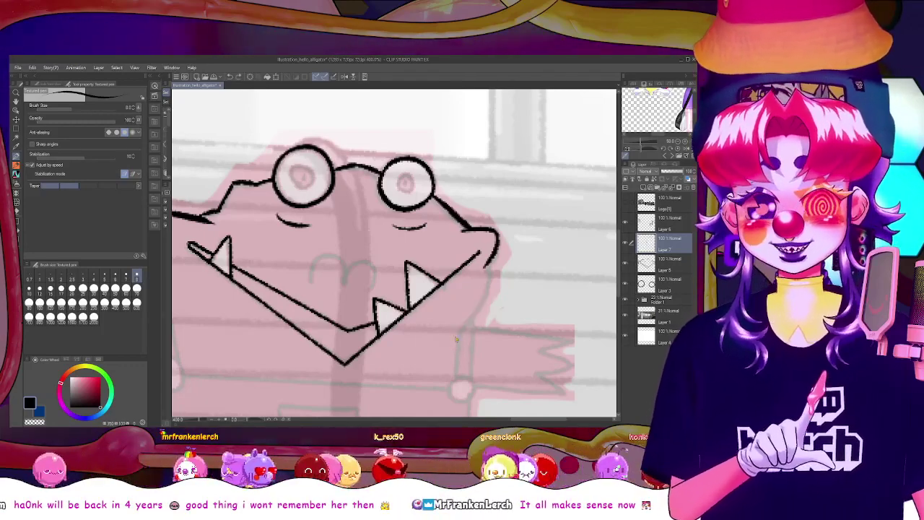
key("ctrl+z")
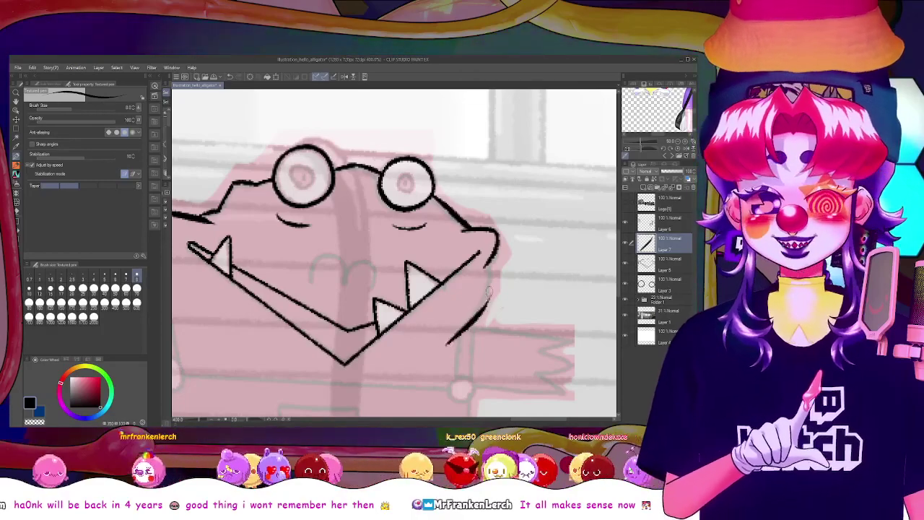
key("ctrl+z")
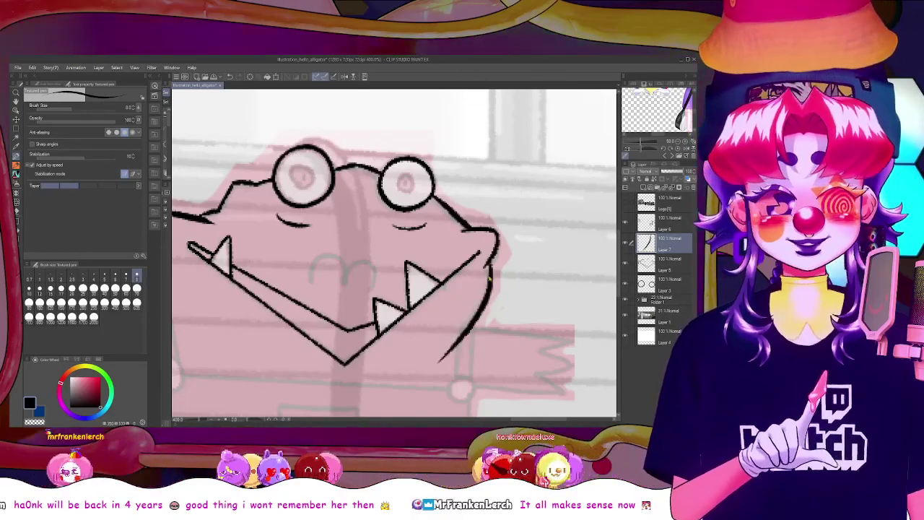
key("ctrl+z")
left_click_drag(490, 265, 440, 359)
key("ctrl+z")
left_click_drag(491, 266, 436, 354)
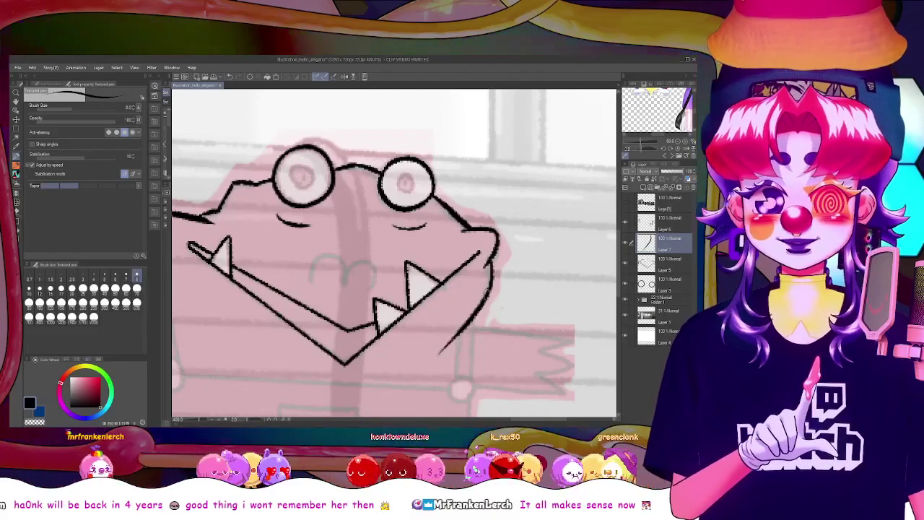
Ink the left cheek contour running down from the head's left corner
left_click_drag(519, 419, 489, 414)
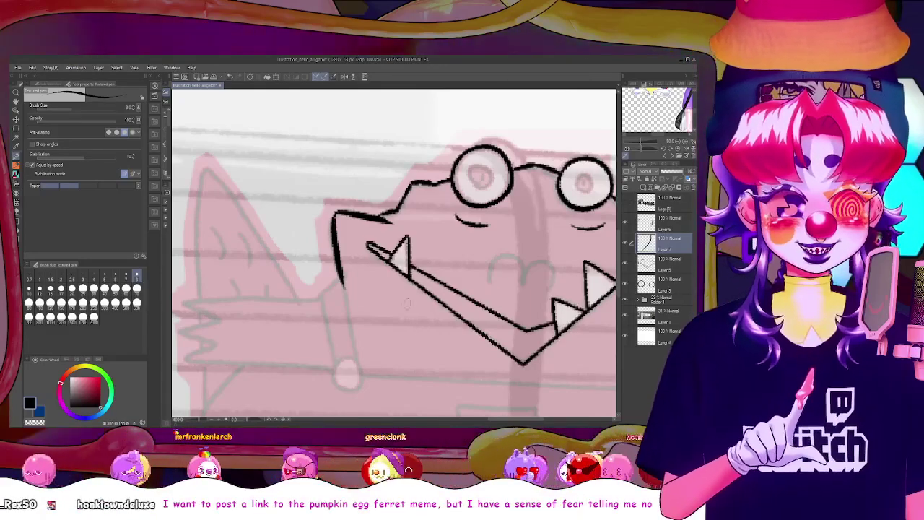
left_click_drag(493, 420, 508, 421)
left_click_drag(619, 240, 620, 247)
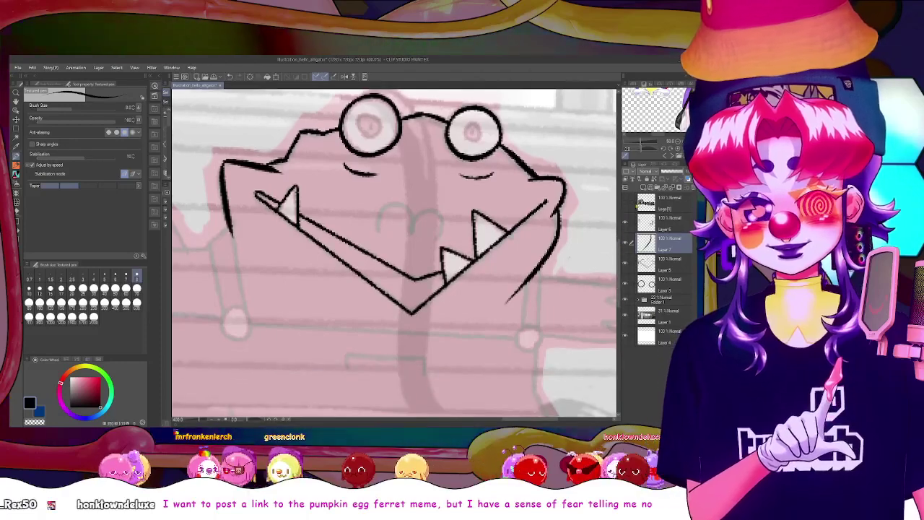
On a new layer with the pen at size 6, ink the right strap's top edge and two long sides
left_click(643, 187)
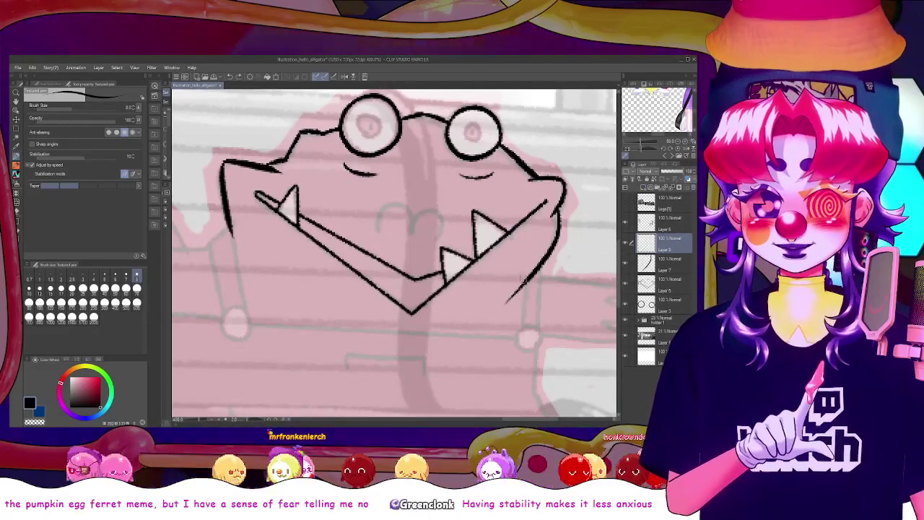
left_click(116, 277)
left_click_drag(524, 280, 522, 325)
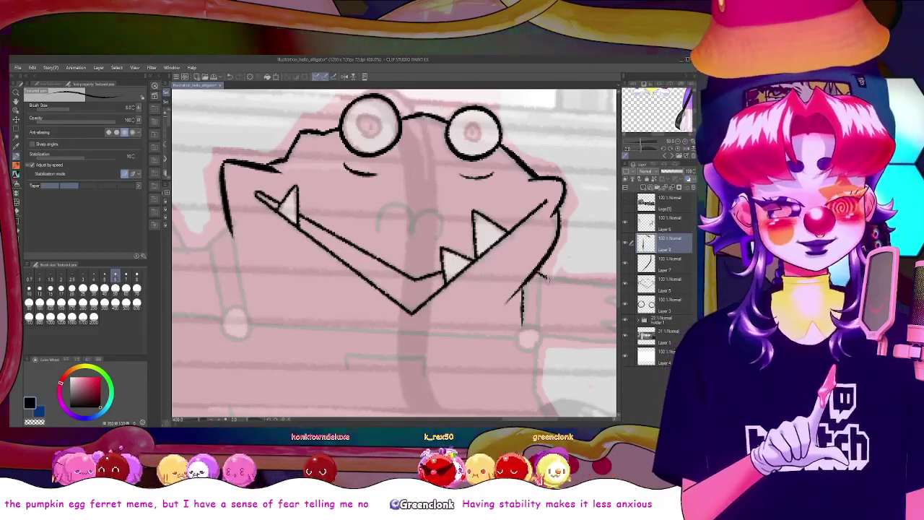
left_click_drag(547, 278, 543, 328)
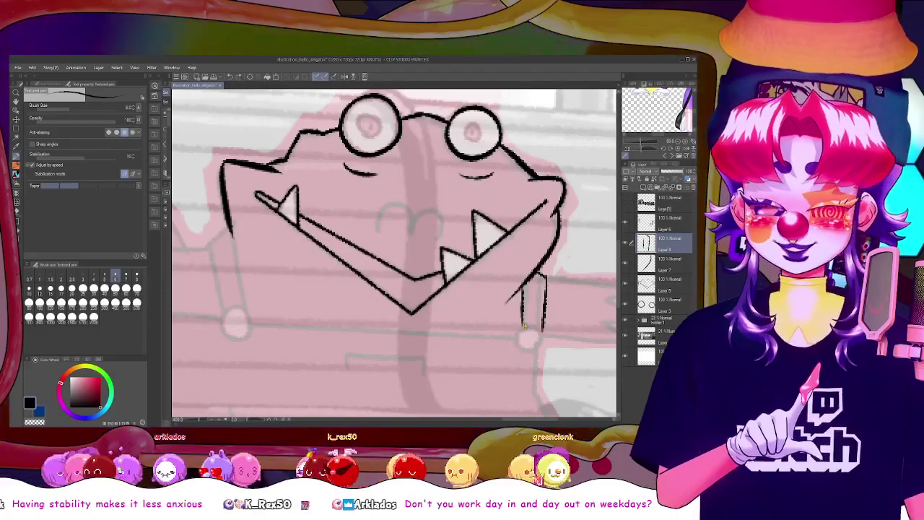
left_click_drag(532, 331, 517, 328)
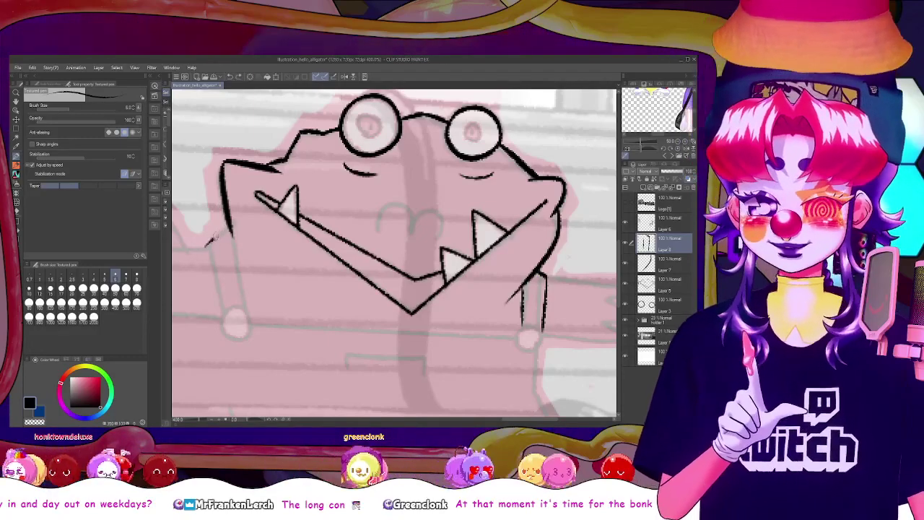
left_click_drag(207, 249, 231, 232)
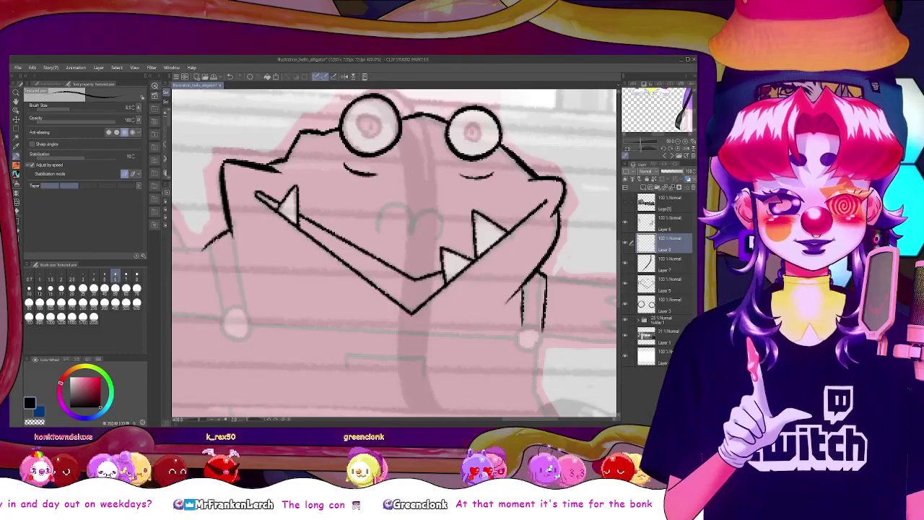
key("ctrl+z")
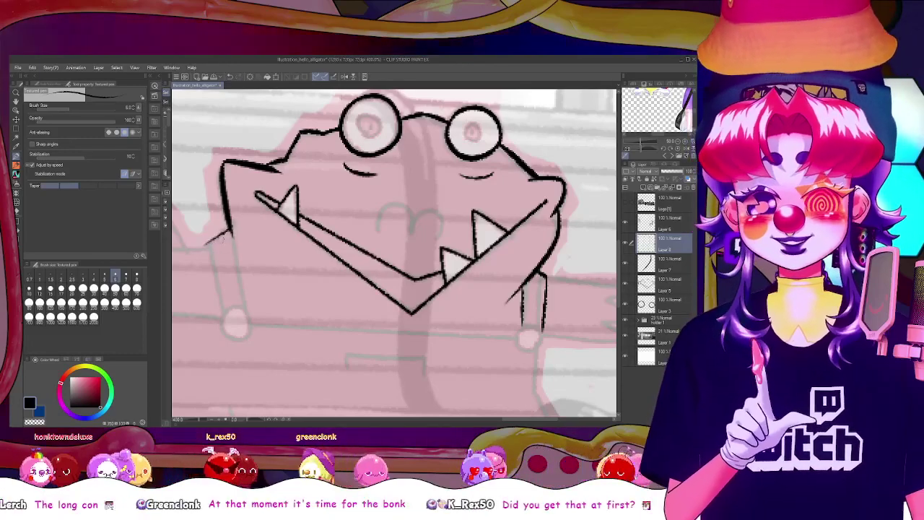
left_click_drag(231, 238, 246, 329)
key("ctrl+z")
key("ctrl+z")
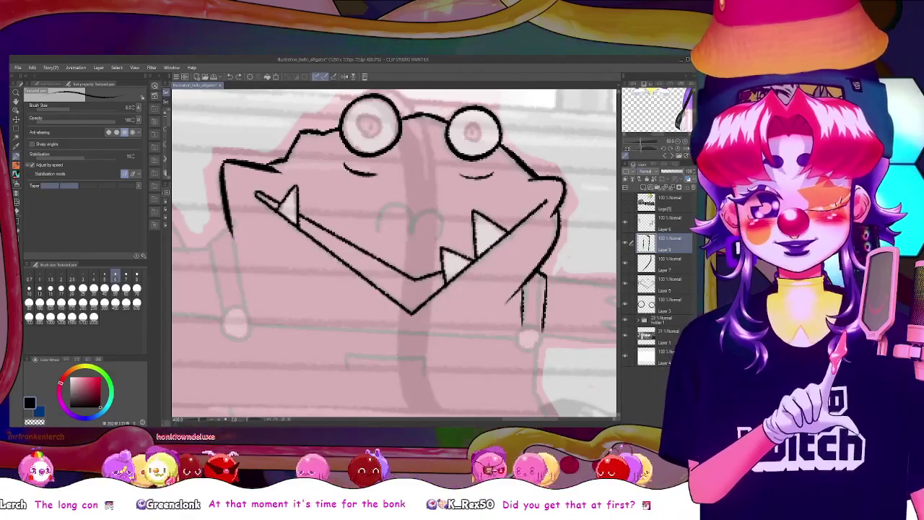
On another new layer, ink the short slanted top edge of the left strap beside the cheek contour
left_click(644, 188)
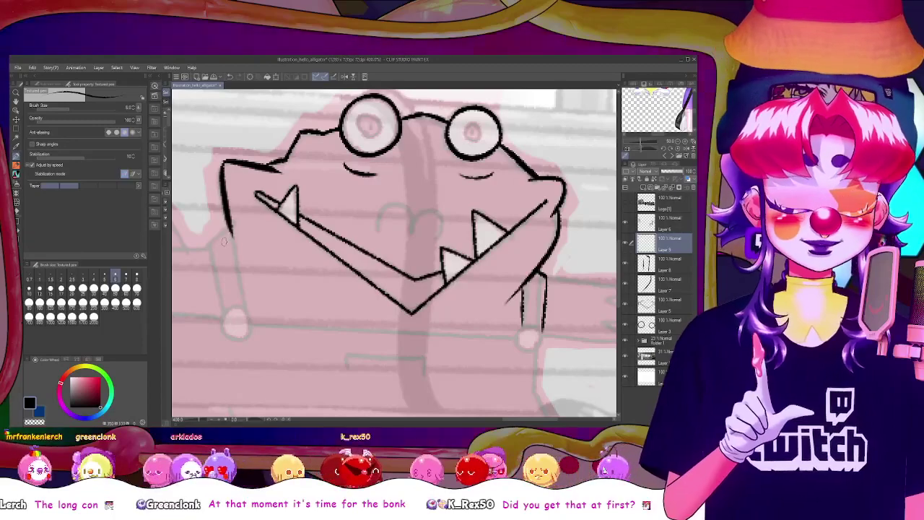
left_click_drag(505, 418, 483, 426)
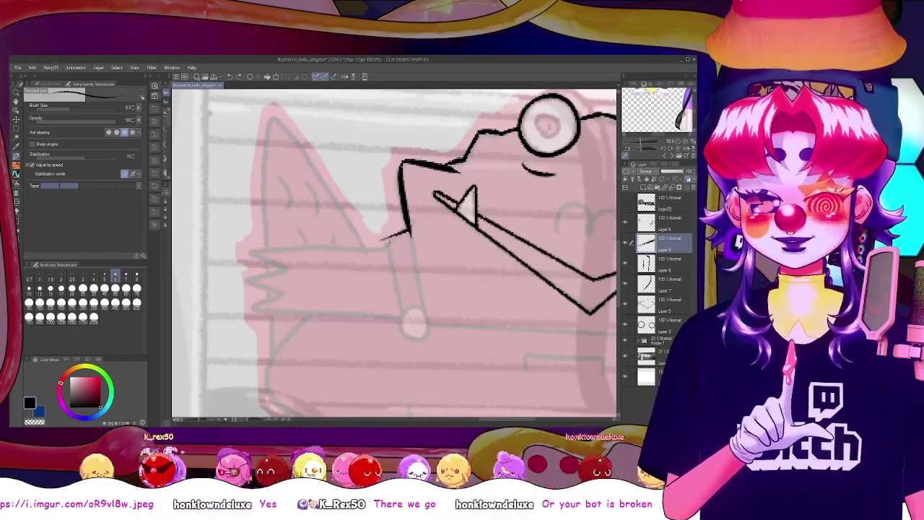
key("ctrl+z")
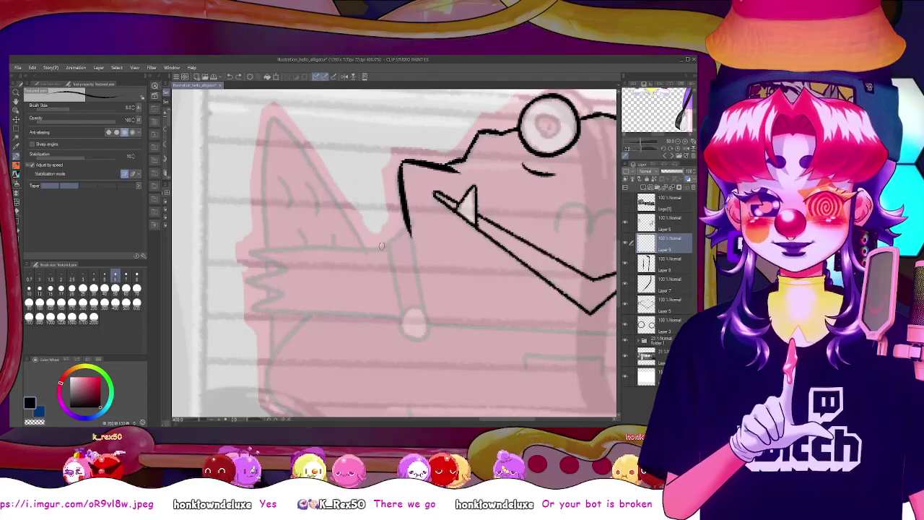
left_click_drag(385, 245, 410, 231)
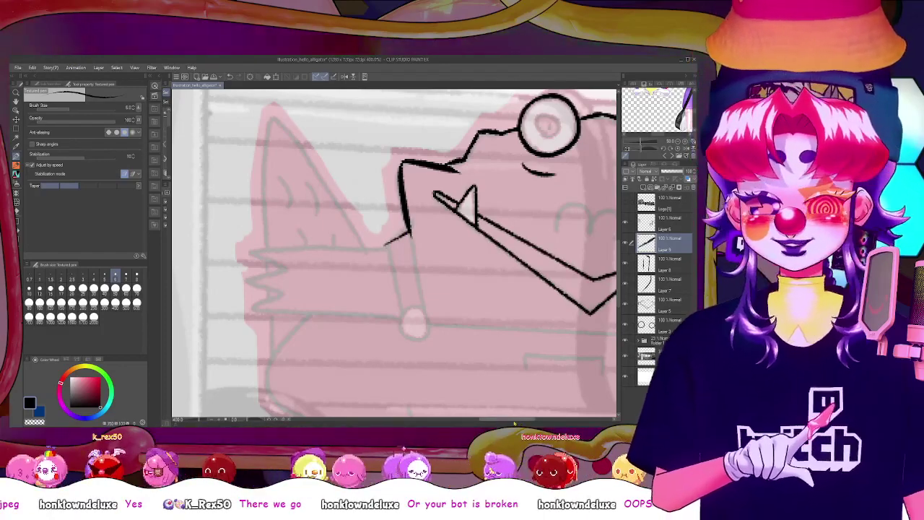
mouse_move(510, 420)
left_mouse_down()
mouse_move(532, 420)
mouse_move(514, 419)
left_mouse_up()
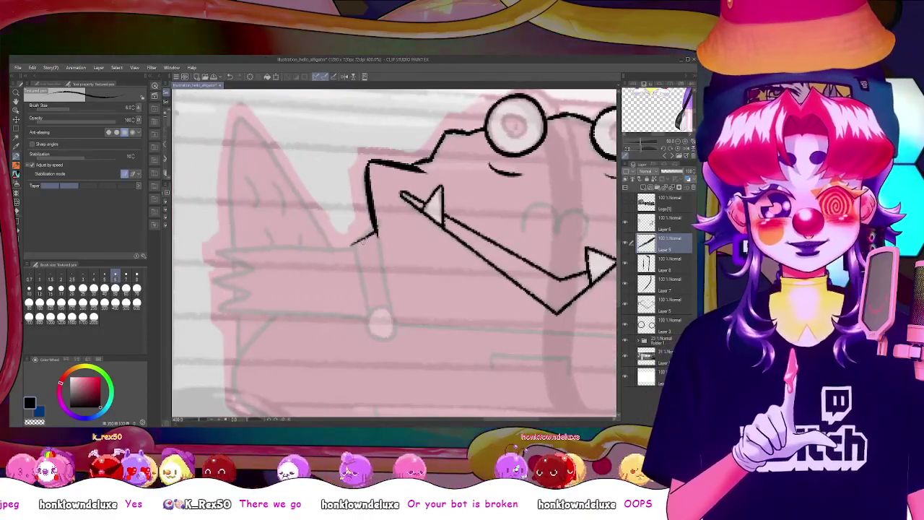
left_click_drag(350, 247, 372, 234)
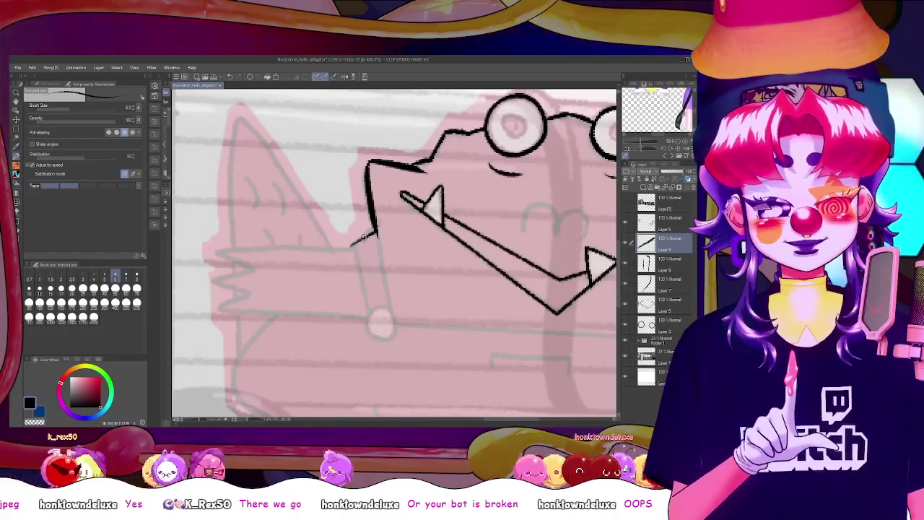
Ink the left strap's two long sides down to its round button
left_click_drag(352, 246, 367, 300)
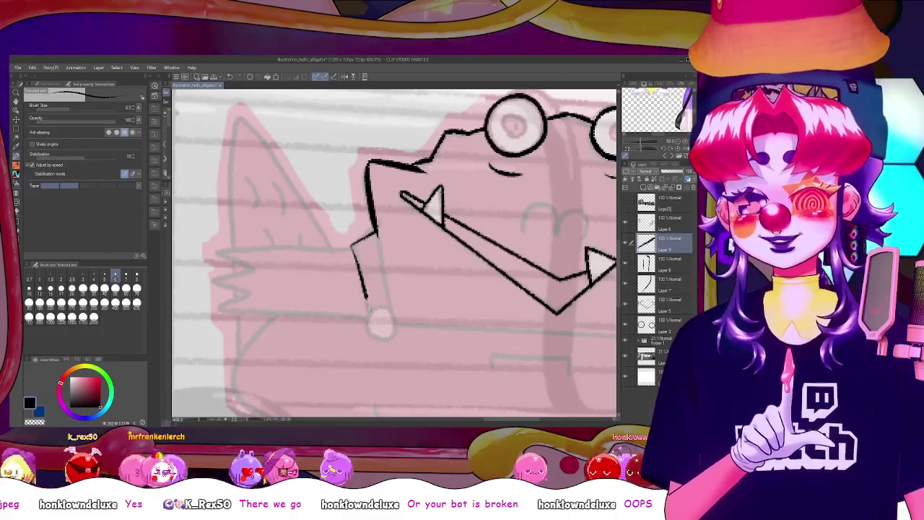
left_click_drag(351, 245, 368, 310)
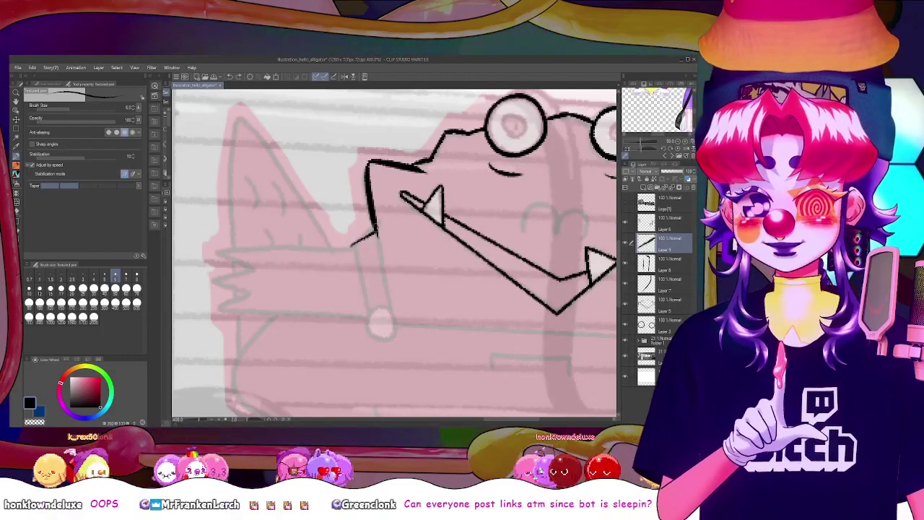
left_click_drag(375, 233, 388, 309)
left_click_drag(351, 246, 366, 315)
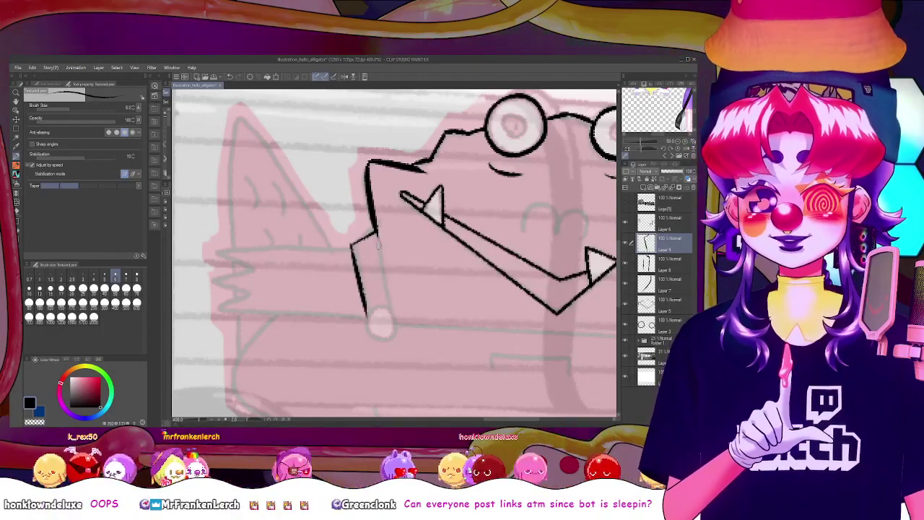
left_click_drag(376, 232, 393, 308)
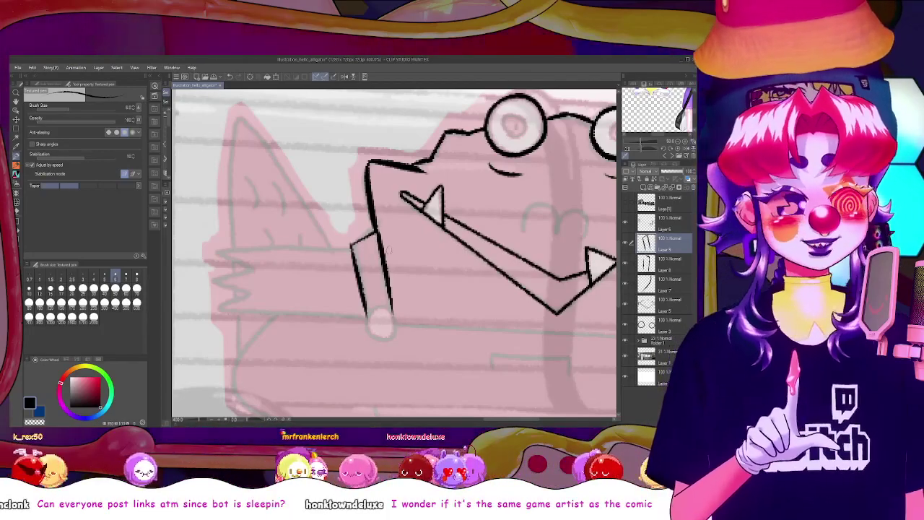
Re-ink the right strap's outer side and outline the round button at its lower end
left_click_drag(500, 418, 532, 426)
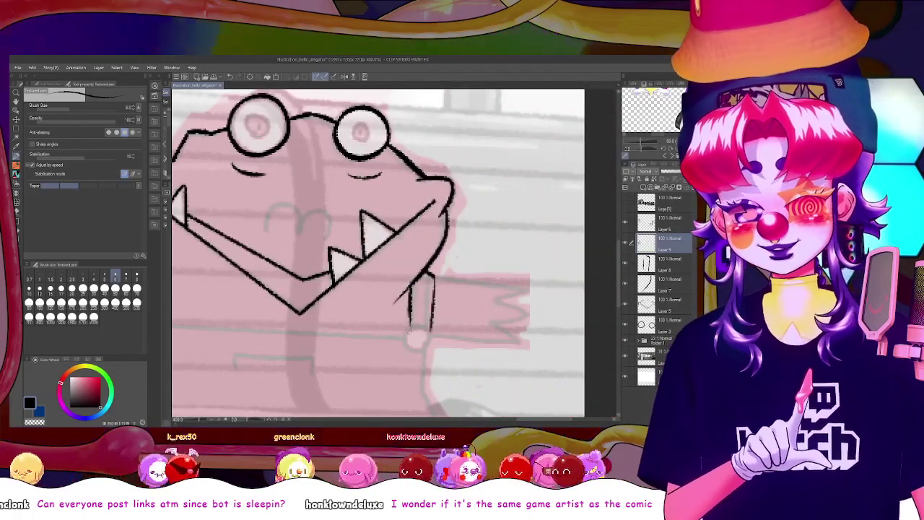
key("ctrl+z")
left_click_drag(434, 277, 431, 334)
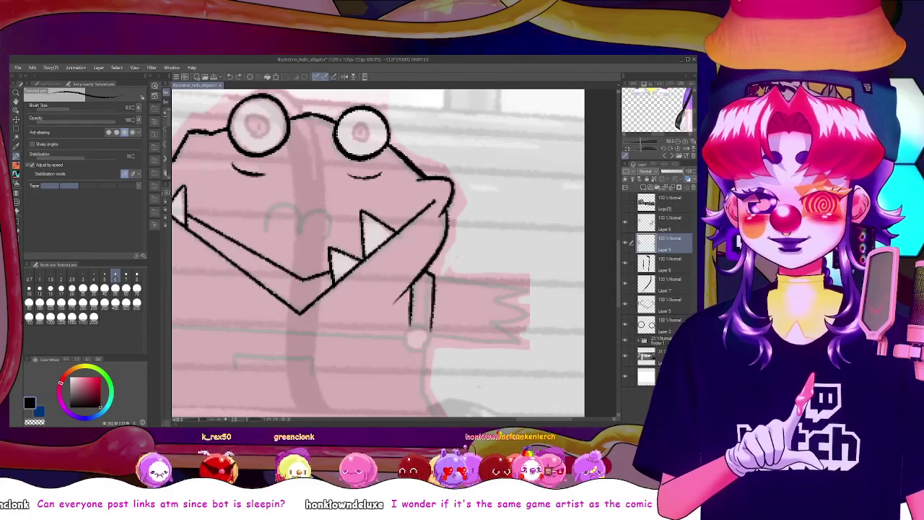
left_click_drag(409, 336, 411, 331)
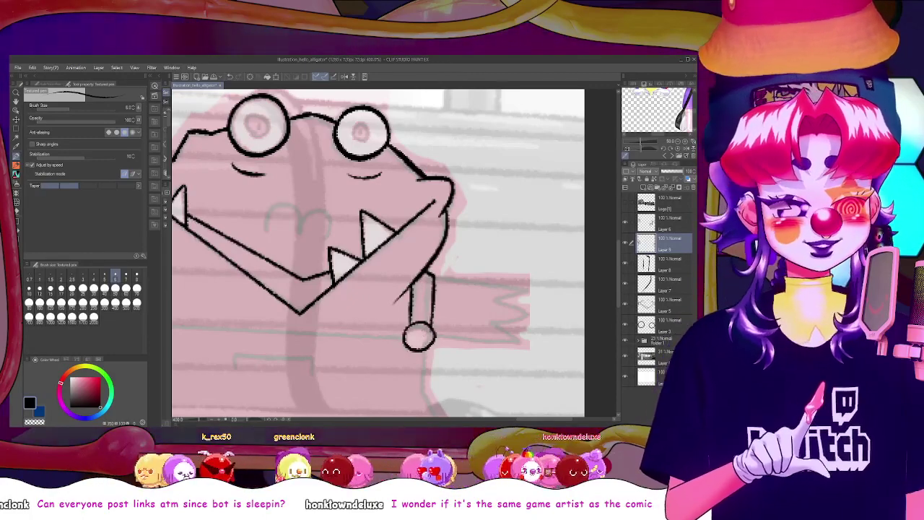
Examine the inked head and both straps against the whole alligator sketch
left_click_drag(519, 419, 493, 419)
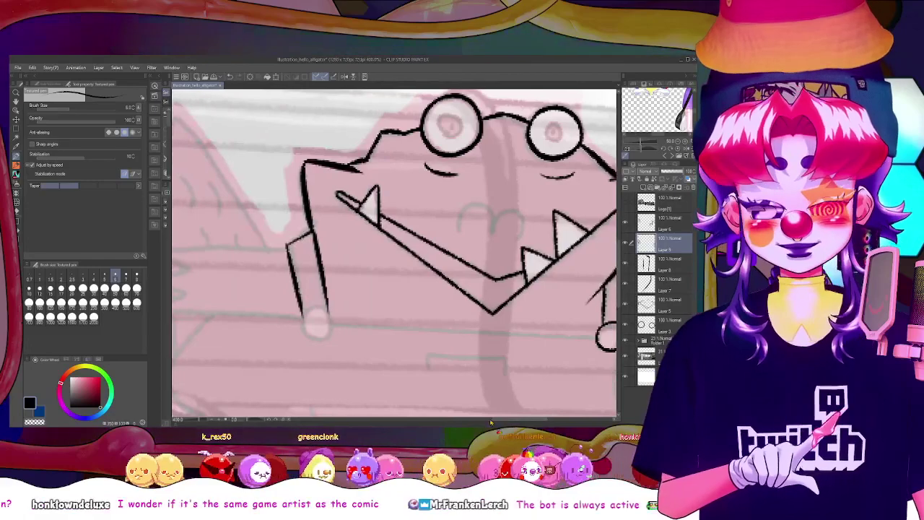
key("ctrl+minus")
key("ctrl+minus")
key("ctrl+minus")
scroll(490, 422, "up", 3)
scroll(491, 422, "down", 3)
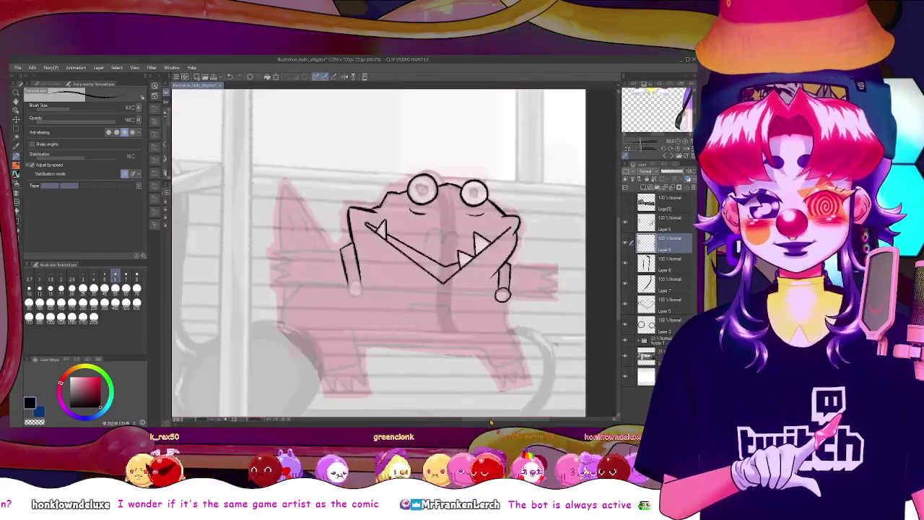
scroll(490, 422, "up", 3)
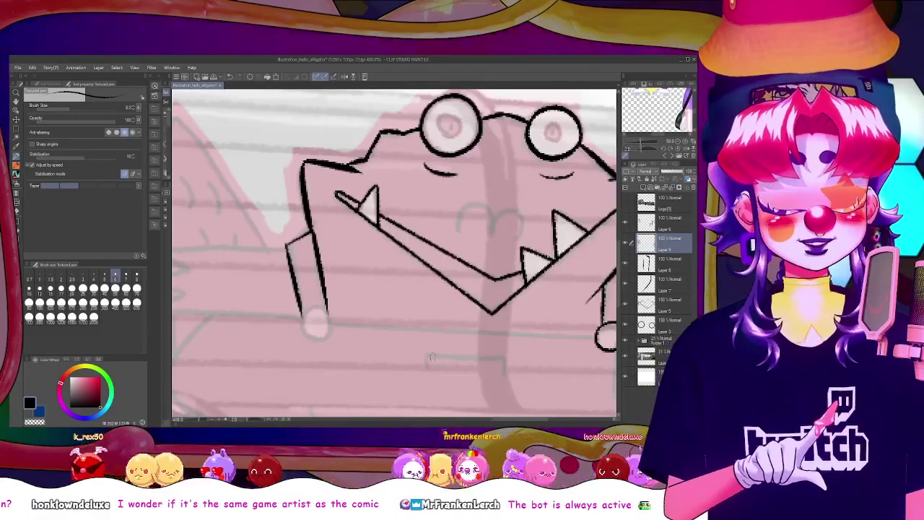
scroll(505, 424, "down", 2)
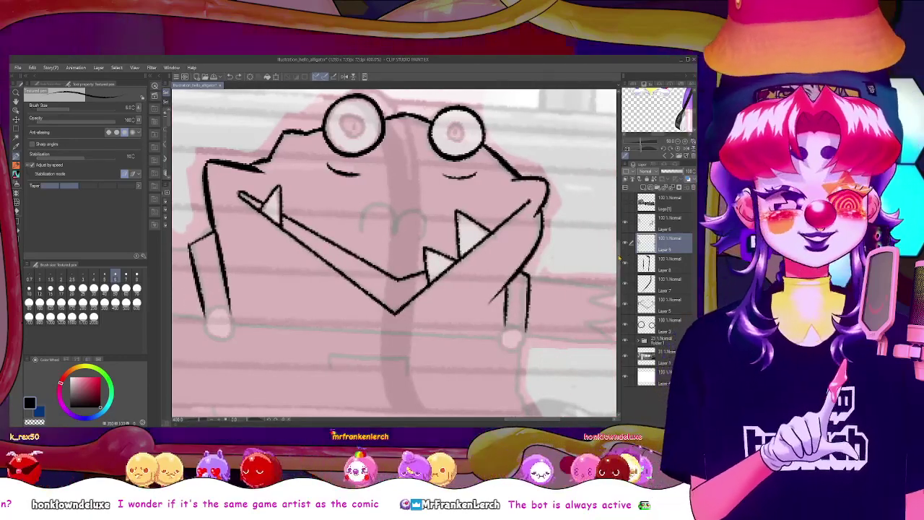
On a new layer, try to outline the round button at the right strap's lower end
scroll(619, 255, "down", 3)
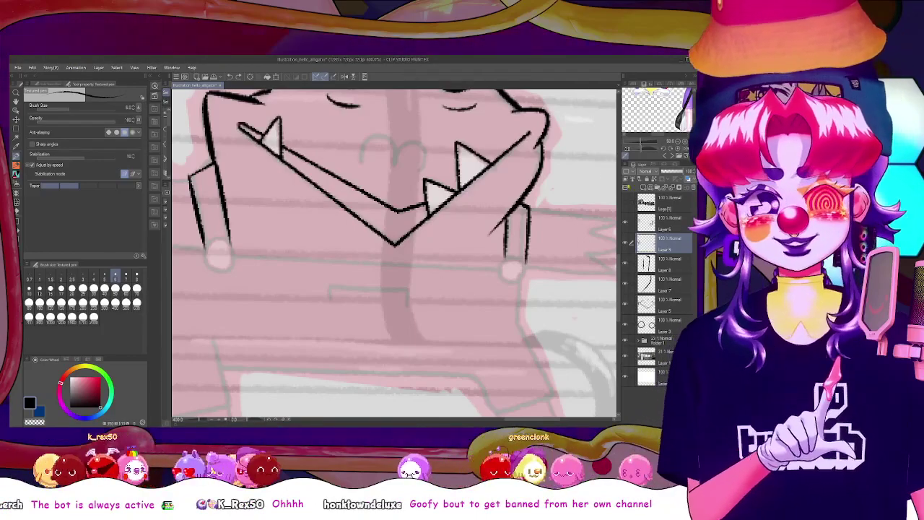
key("ctrl+shift+n")
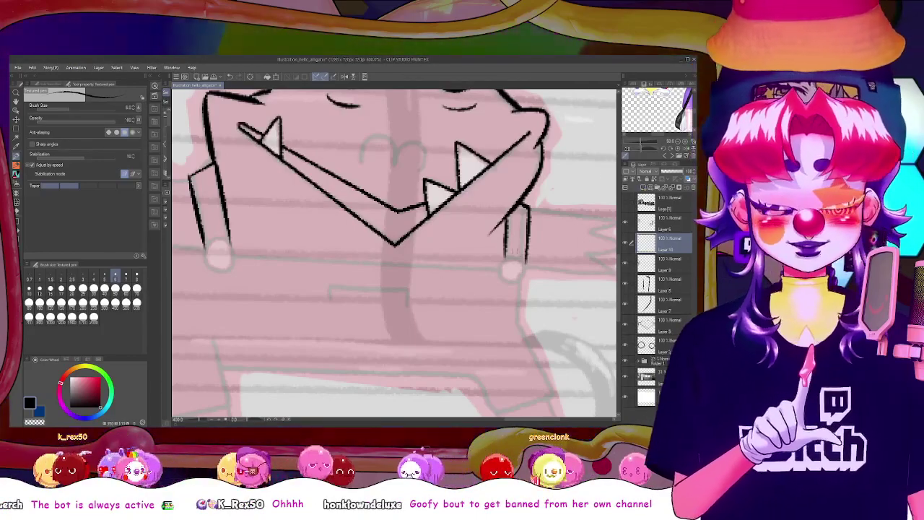
key("ctrl+z")
left_click_drag(516, 258, 514, 257)
key("ctrl+z")
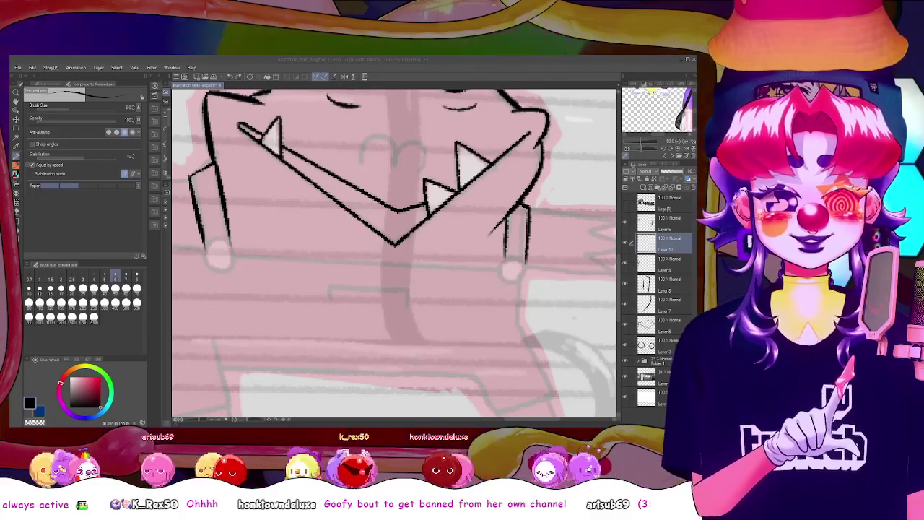
Try to ink a large round nose over the nostril sketch between the eyes and mouth
scroll(388, 236, "up", 3)
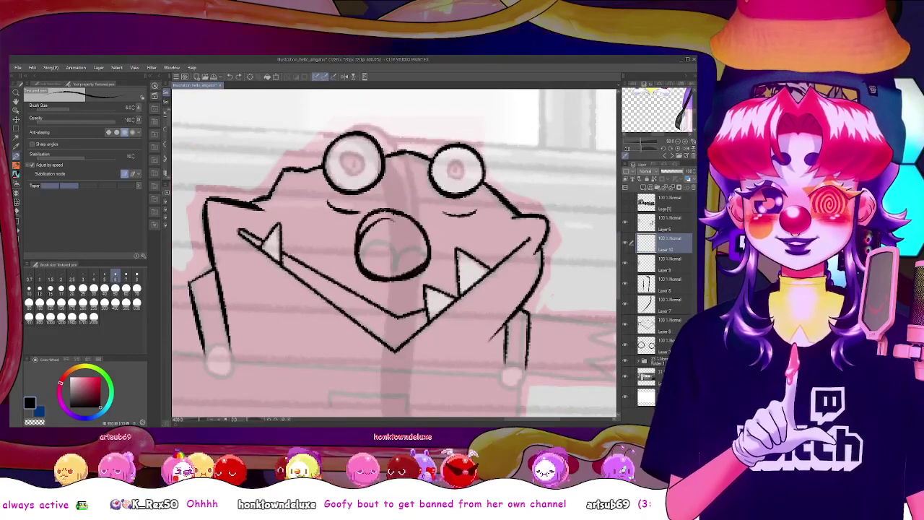
key("ctrl+z")
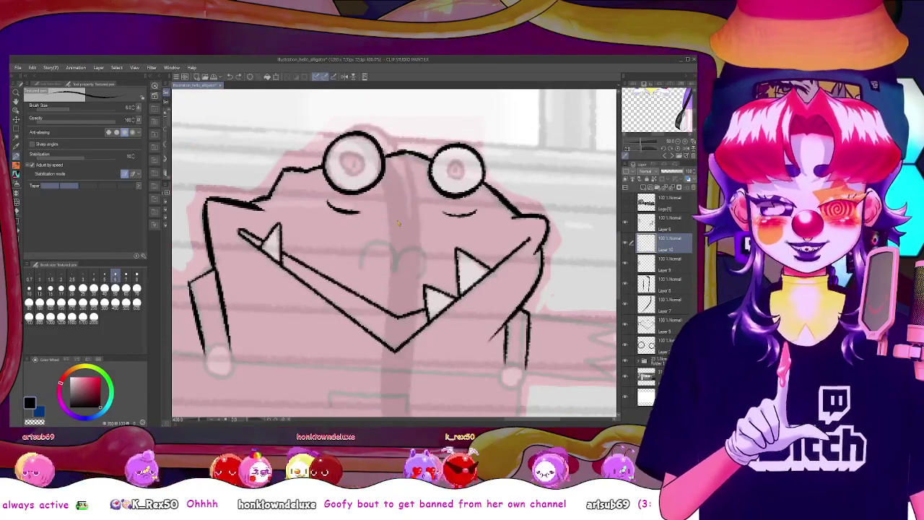
key("ctrl+z")
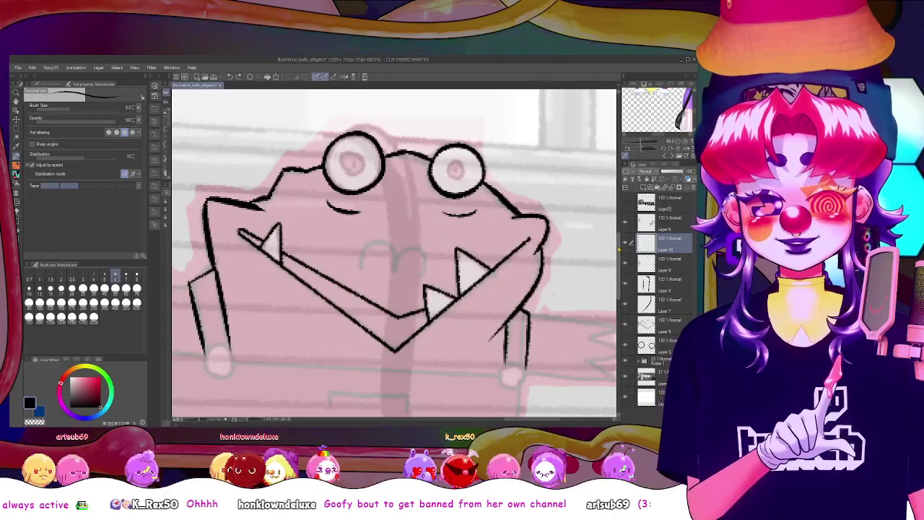
On another new layer, try to outline the round button at the left strap's lower end
scroll(394, 245, "down", 1)
scroll(395, 246, "down", 1)
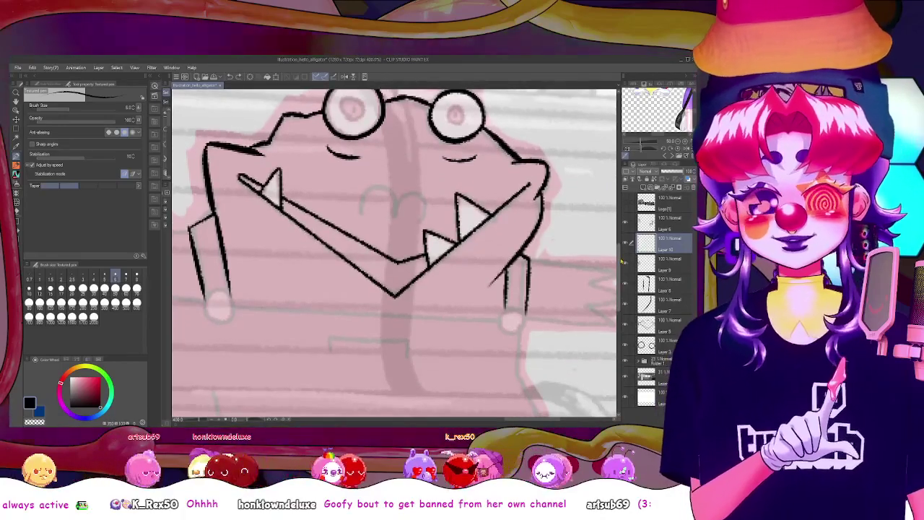
scroll(613, 249, "up", 1)
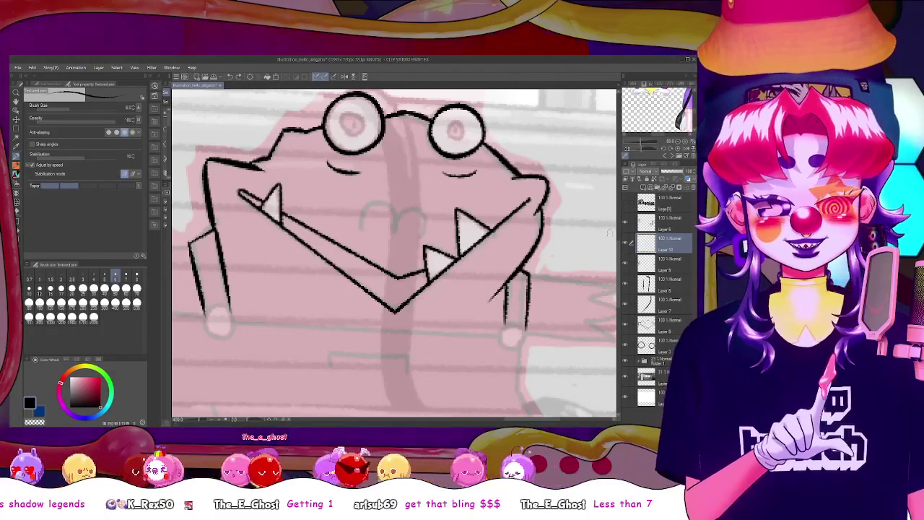
scroll(619, 255, "down", 1)
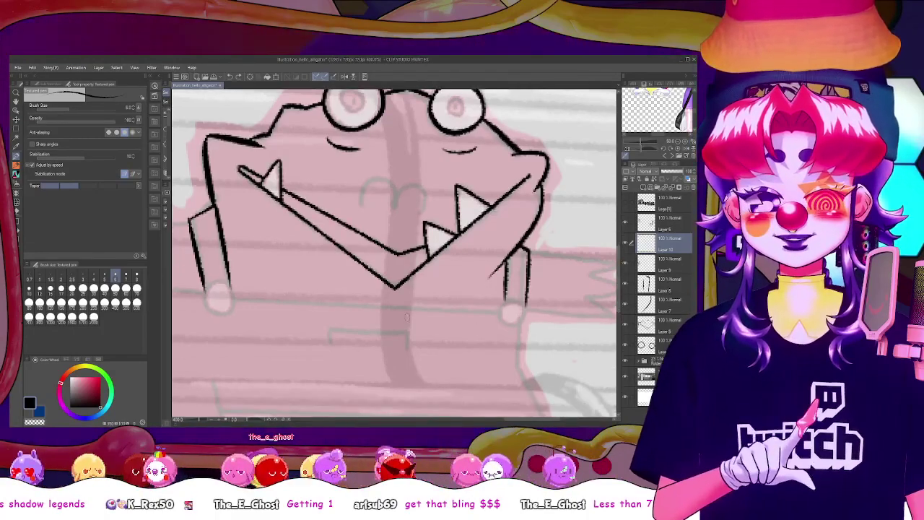
left_click(643, 187)
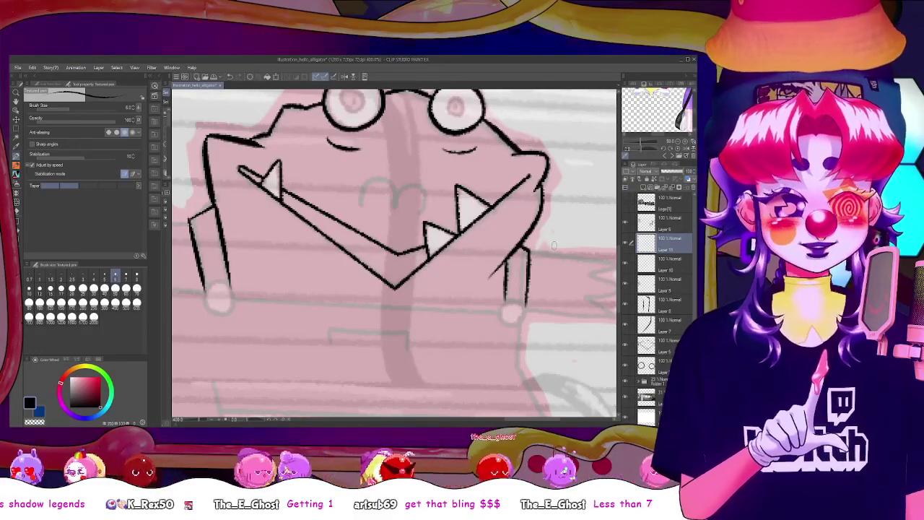
left_click_drag(217, 285, 221, 287)
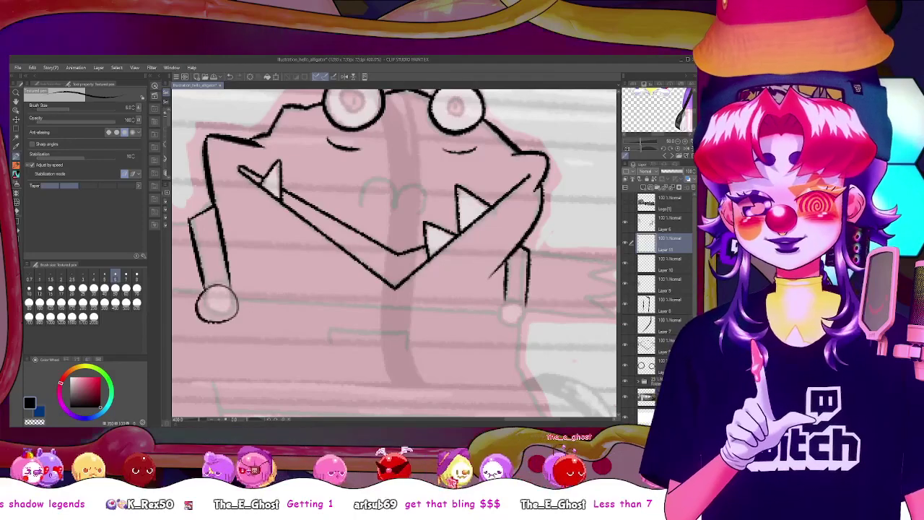
key("ctrl+z")
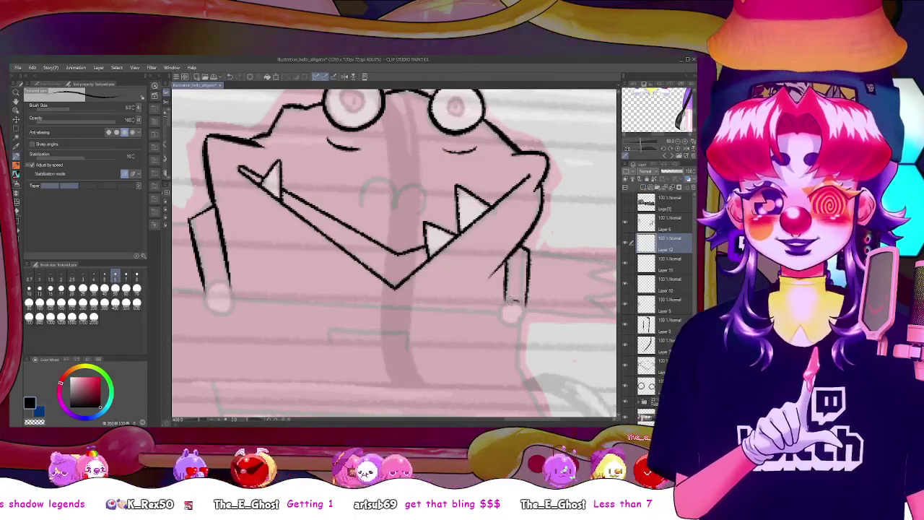
Outline the right strap's round button in black and place a copy of it at the left strap's lower end
left_click_drag(513, 304, 514, 304)
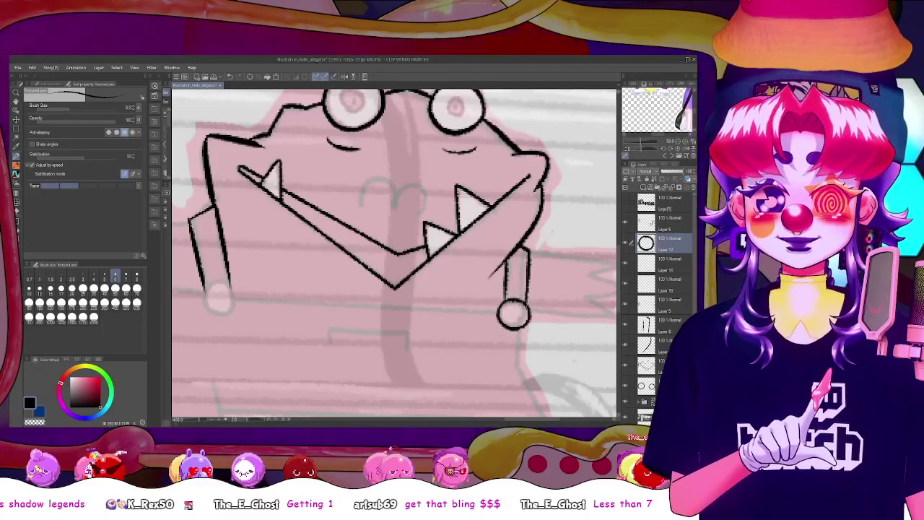
left_click_drag(513, 421, 504, 421)
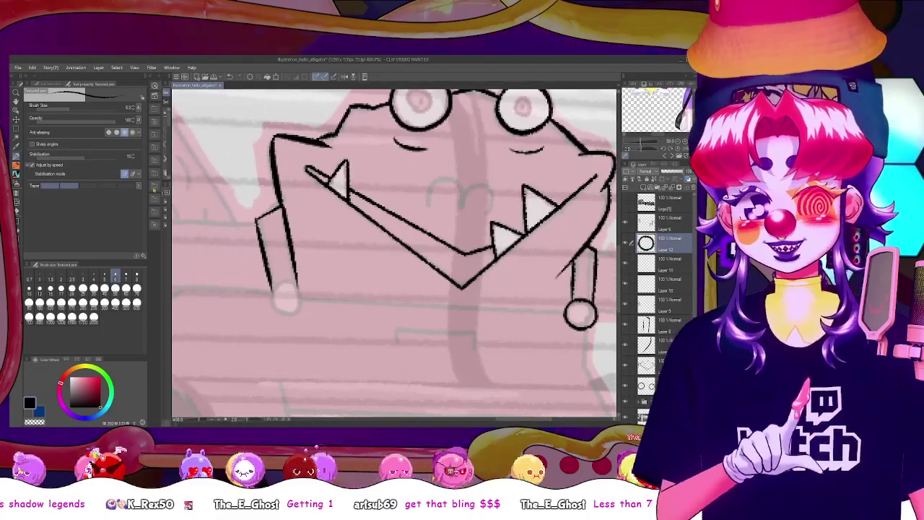
key("o")
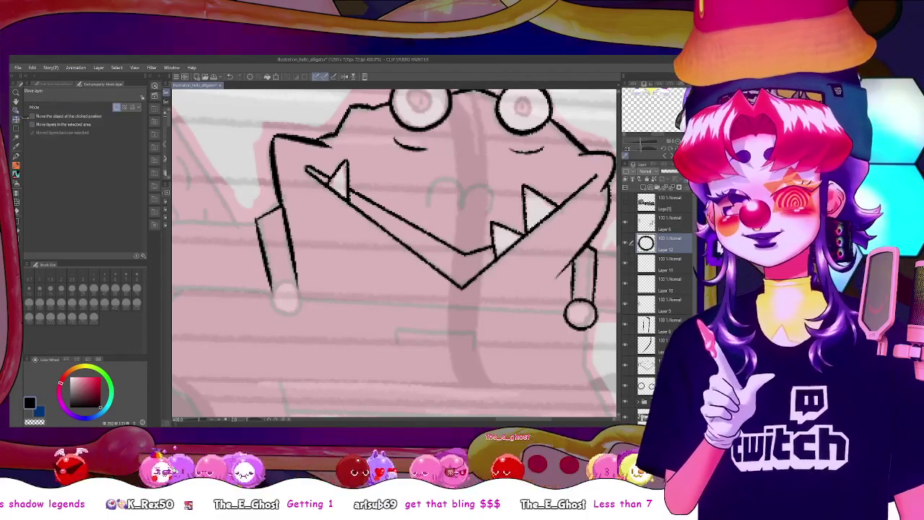
key("ctrl+c")
key("ctrl+v")
left_click_drag(593, 304, 289, 298)
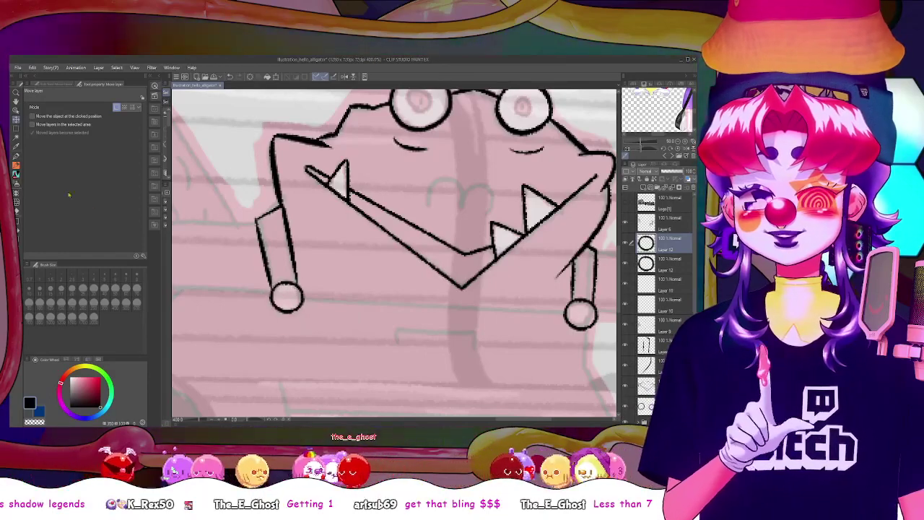
Extend the inner side lines of both straps so that they meet their round buttons
key("p")
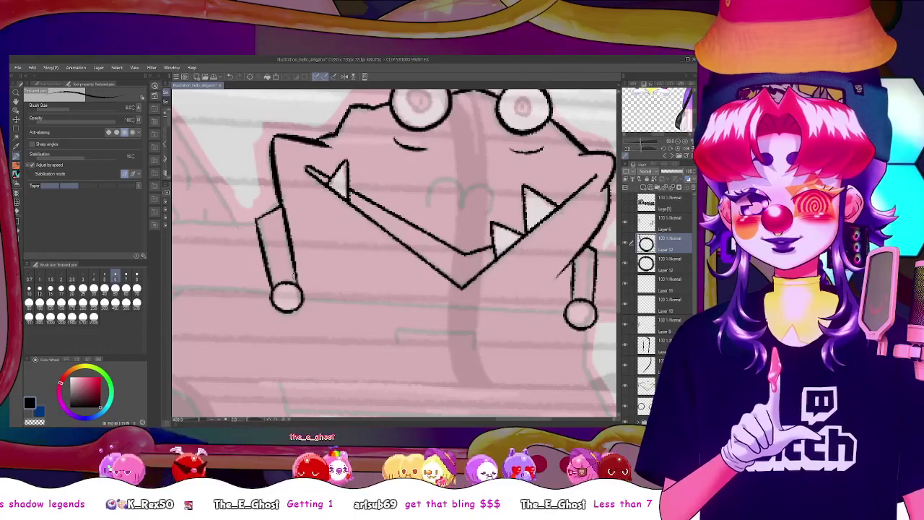
left_click_drag(294, 275, 296, 283)
left_click_drag(573, 279, 574, 289)
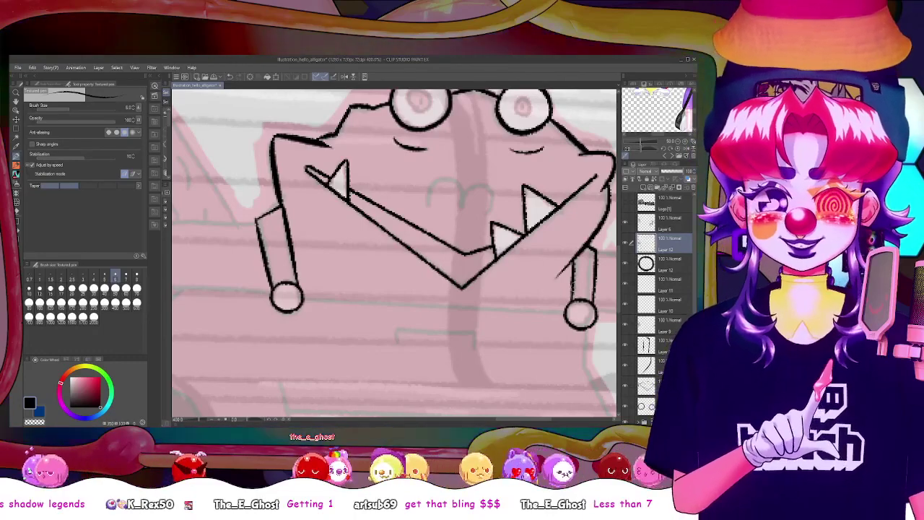
Examine the inked head, straps and buttons against the whole alligator sketch and its outstretched right arm
scroll(574, 281, "down", 2)
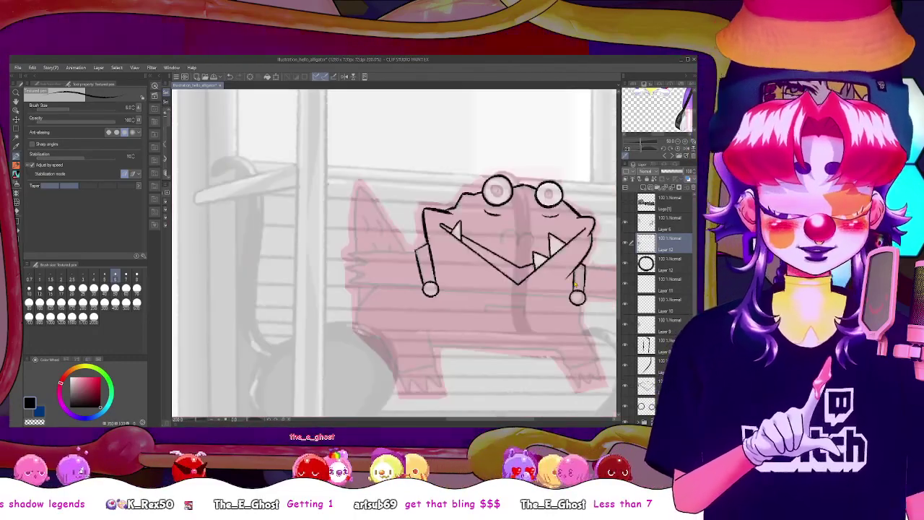
scroll(575, 285, "down", 1)
scroll(576, 285, "down", 1)
scroll(576, 284, "up", 1)
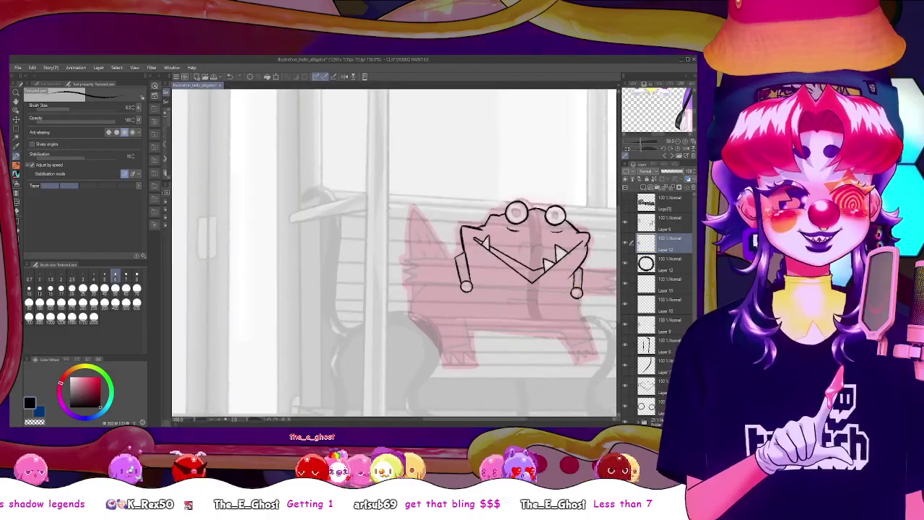
scroll(572, 280, "up", 1)
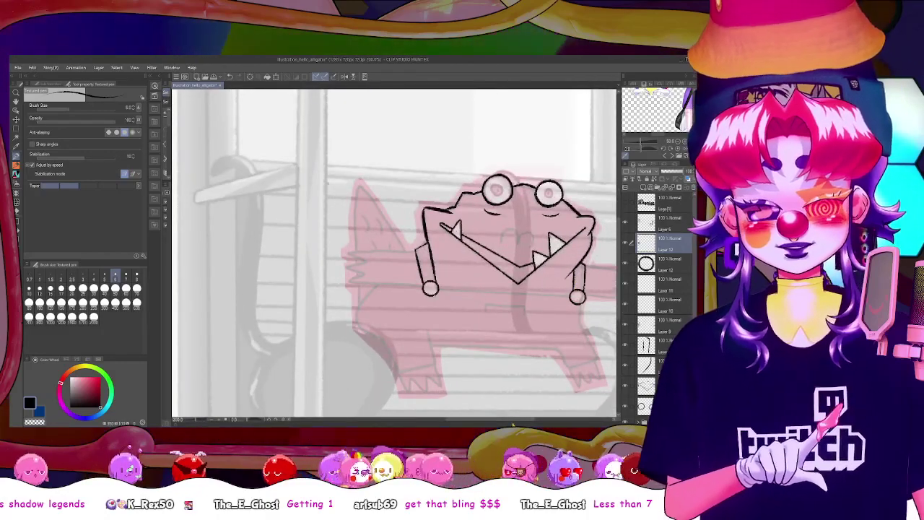
left_click_drag(513, 420, 529, 420)
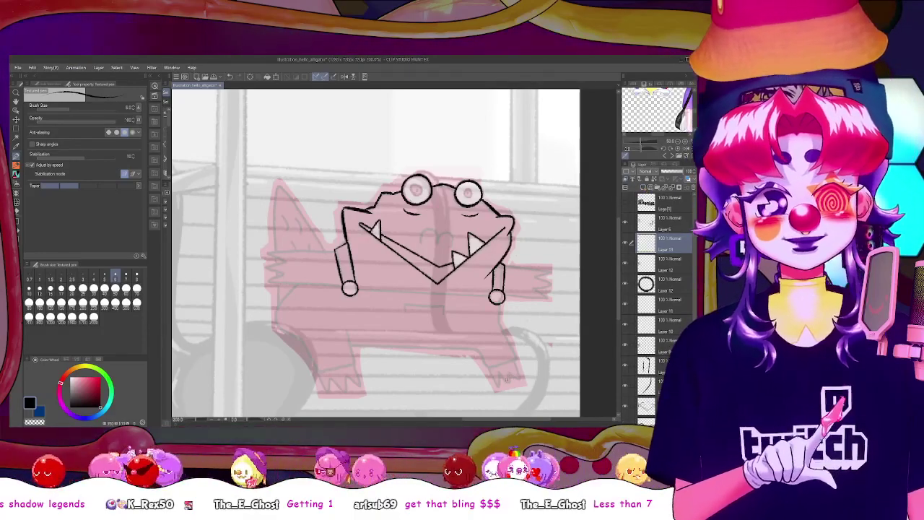
left_click_drag(501, 419, 515, 420)
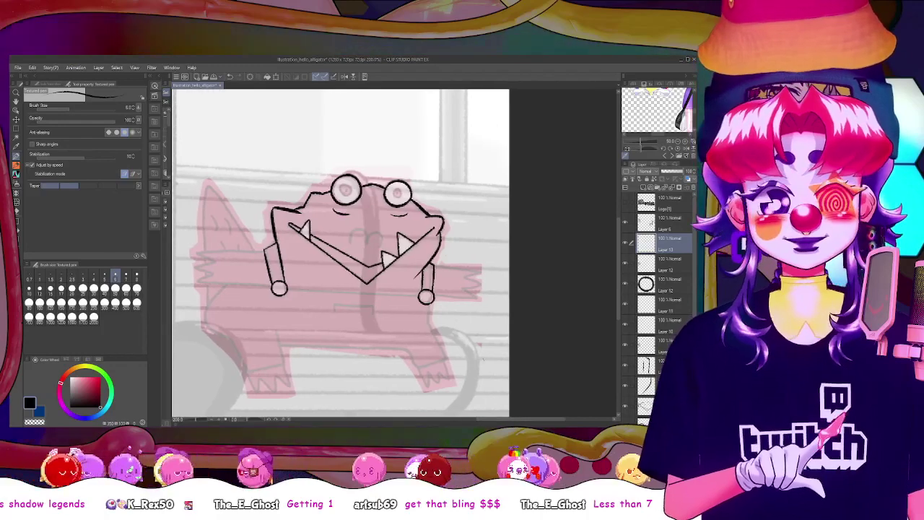
scroll(468, 270, "up", 2)
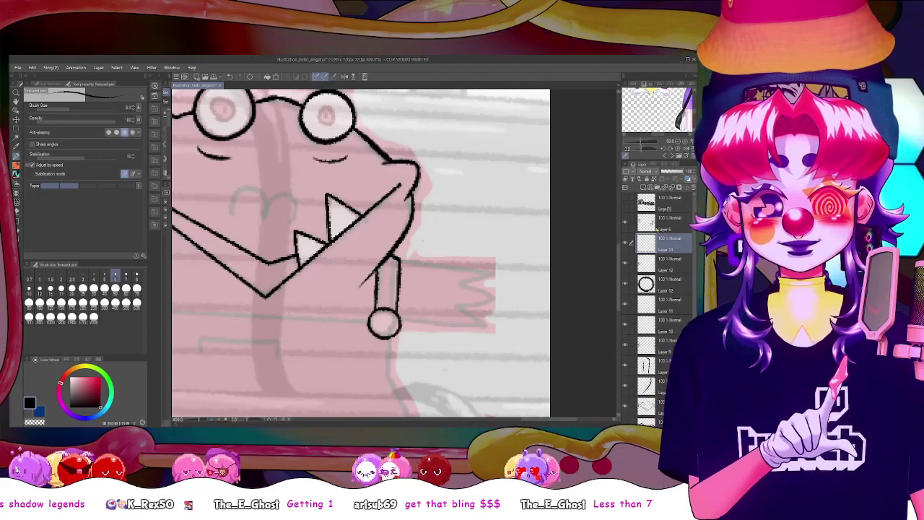
Merge the working layer and the two strap button layers into one, and add a new layer above it
key("ctrl+e")
key("ctrl+e")
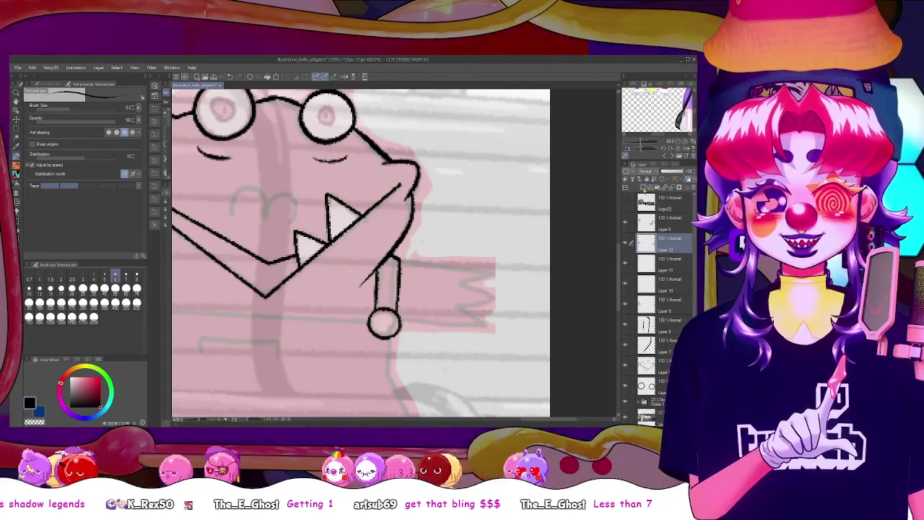
key("ctrl+z")
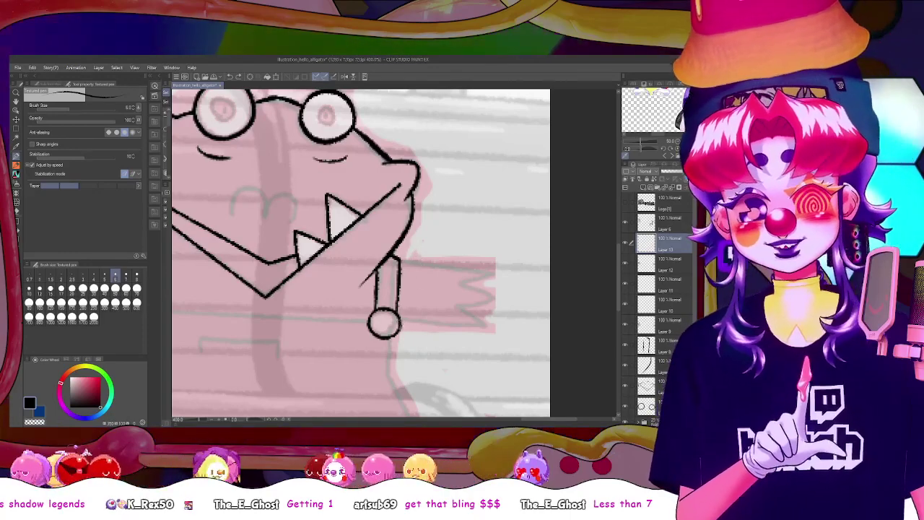
Try to ink the right arm's lower edge from the strap button out to the hand
left_click_drag(396, 323, 494, 323)
key("ctrl+z")
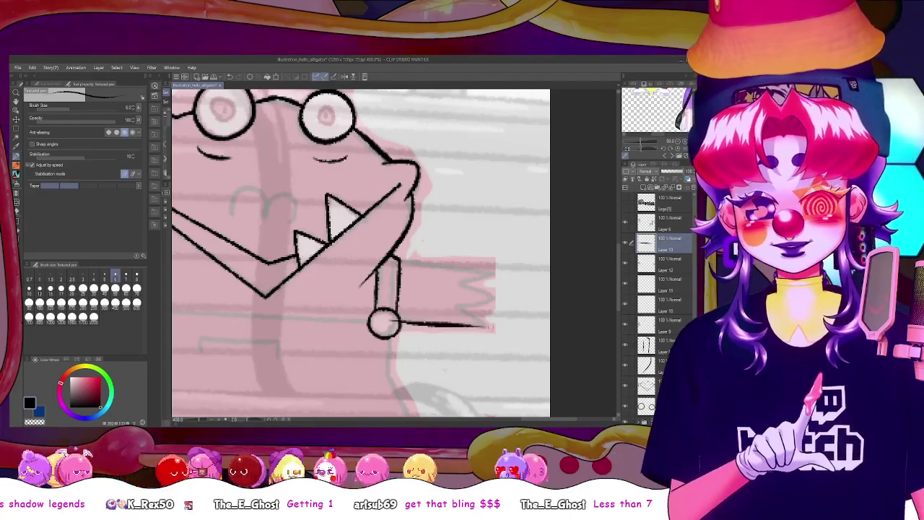
key("ctrl+z")
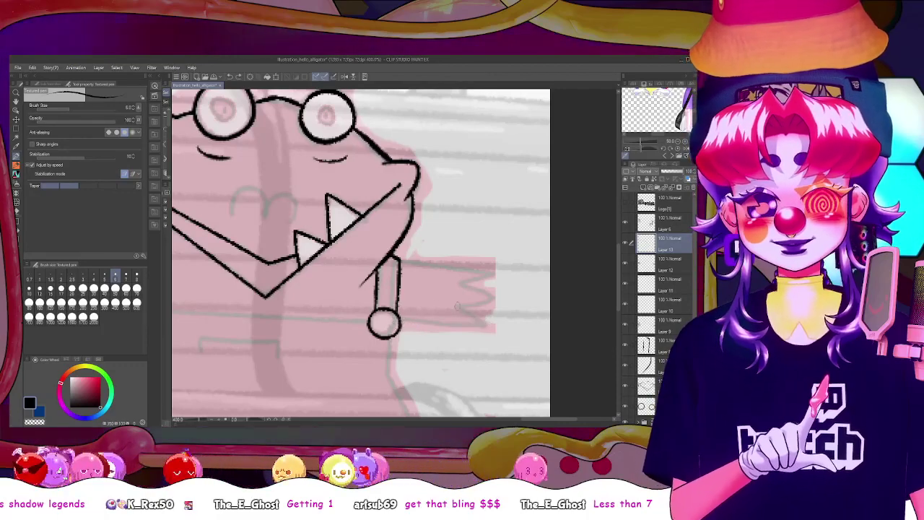
Ink the zigzag fingers at the end of the right arm and add another new layer
mouse_move(459, 309)
left_mouse_down()
mouse_move(496, 298)
mouse_move(474, 288)
mouse_move(499, 300)
mouse_move(464, 282)
mouse_move(495, 273)
left_mouse_up()
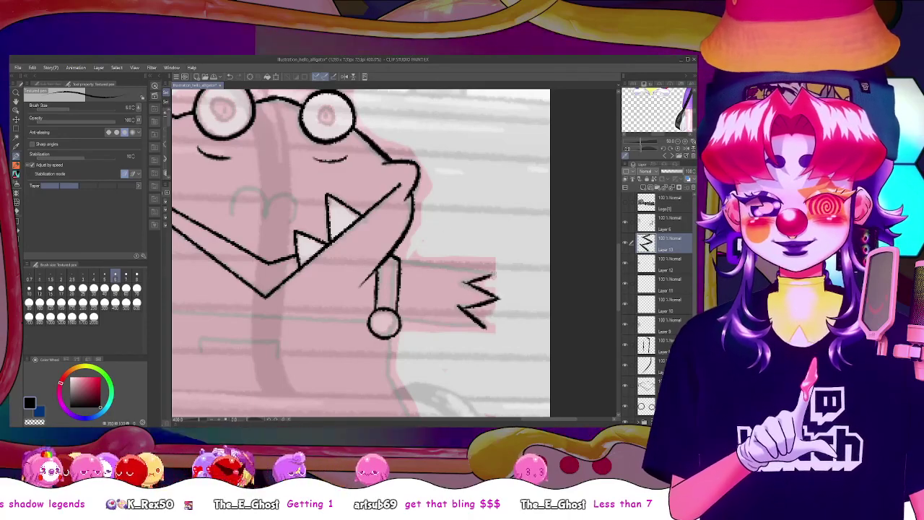
key("ctrl+shift+n")
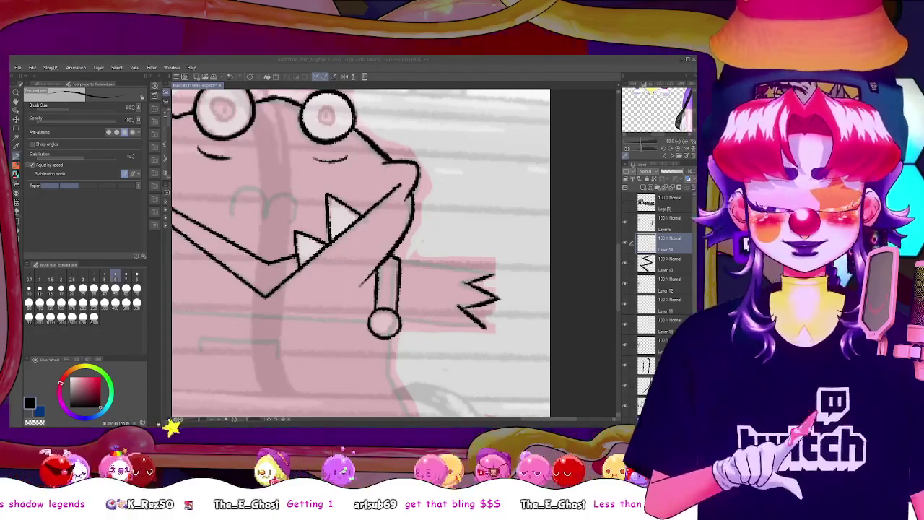
left_click(510, 366)
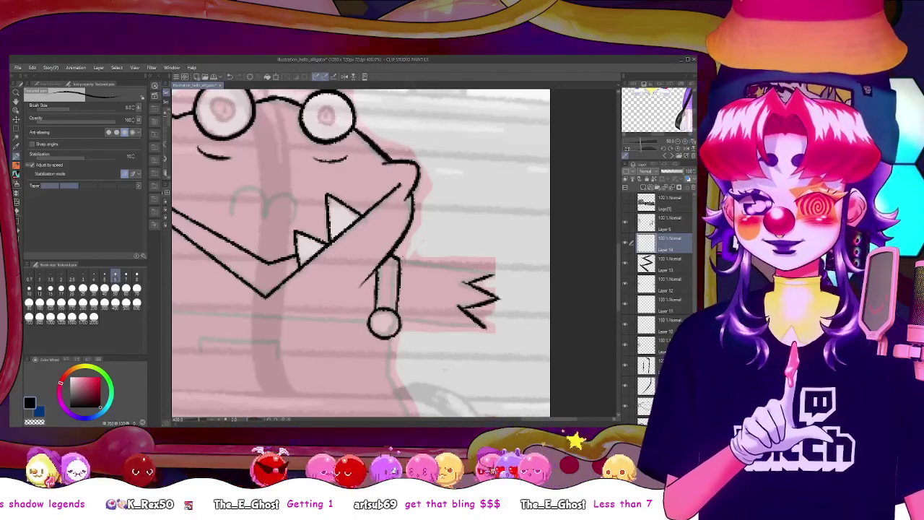
Try to ink the right arm's upper edge from the strap out to the zigzag fingers
left_click_drag(400, 265, 481, 266)
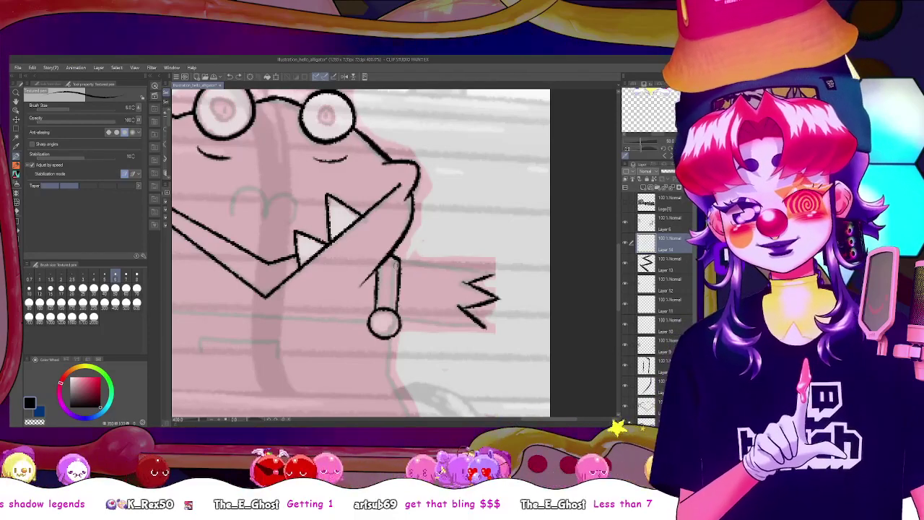
key("ctrl+z")
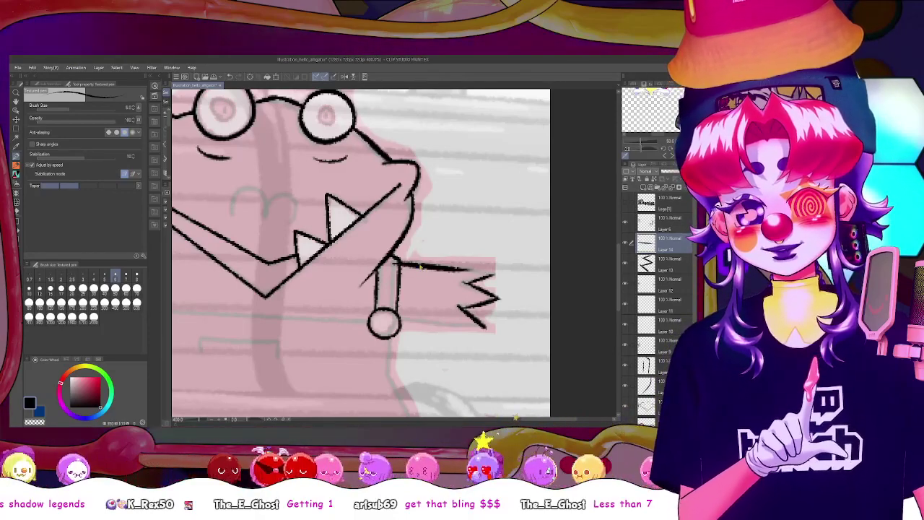
key("ctrl+z")
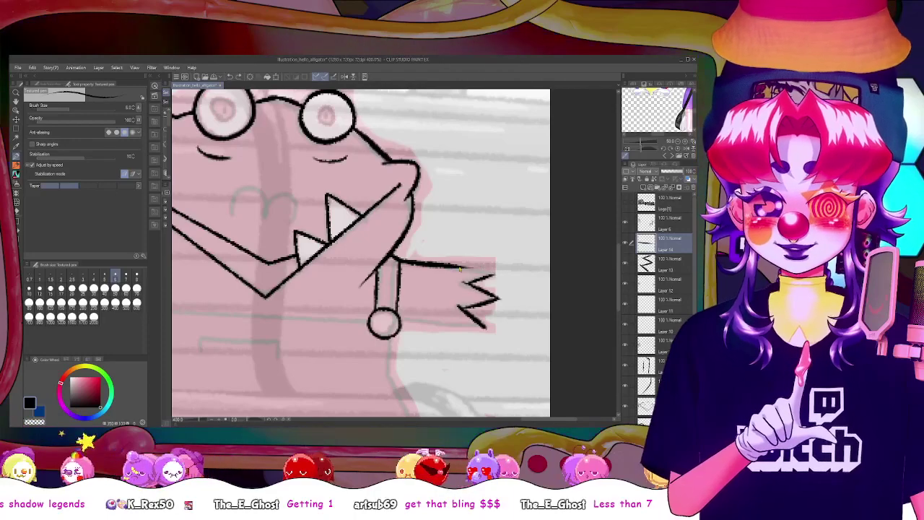
key("ctrl+z")
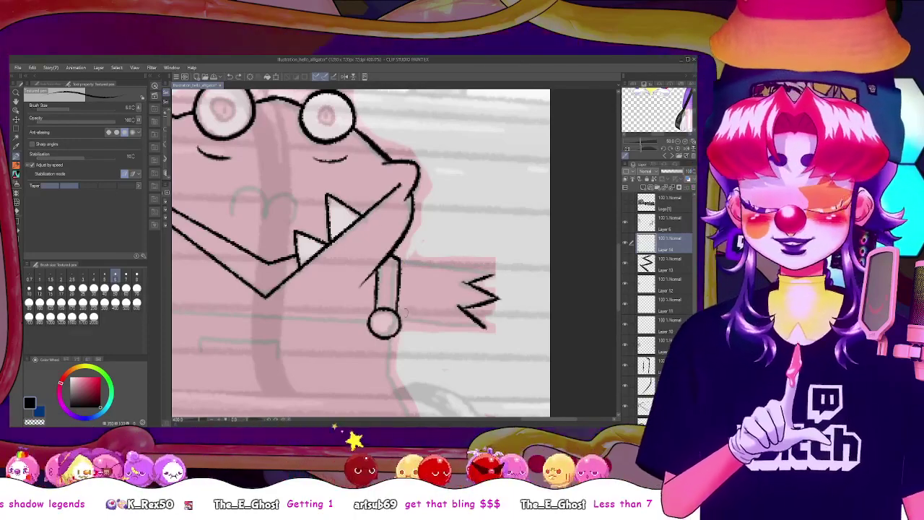
Ink the right arm's lower edge from the strap button to the fingers, and its upper edge from the strap to the fingertip
key("ctrl+z")
left_click_drag(396, 318, 484, 328)
key("ctrl+z")
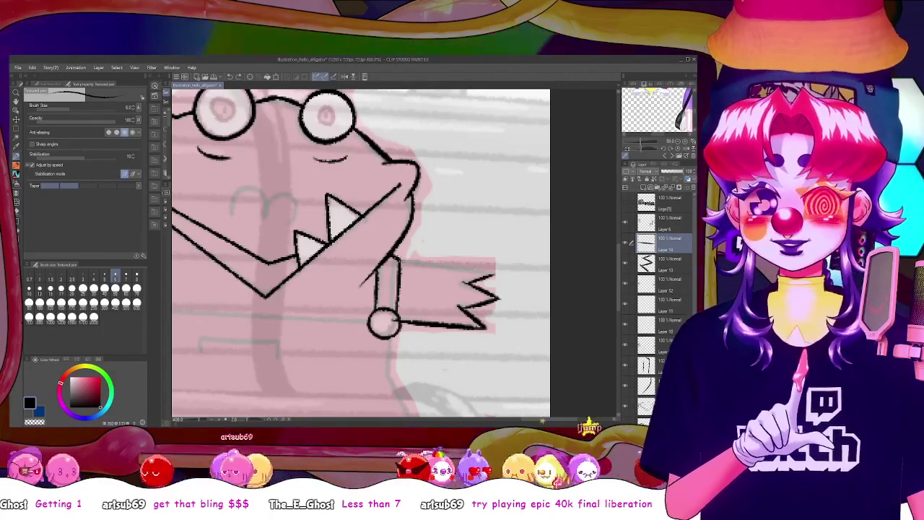
left_click_drag(398, 258, 496, 275)
key("ctrl+z")
left_click_drag(399, 259, 497, 274)
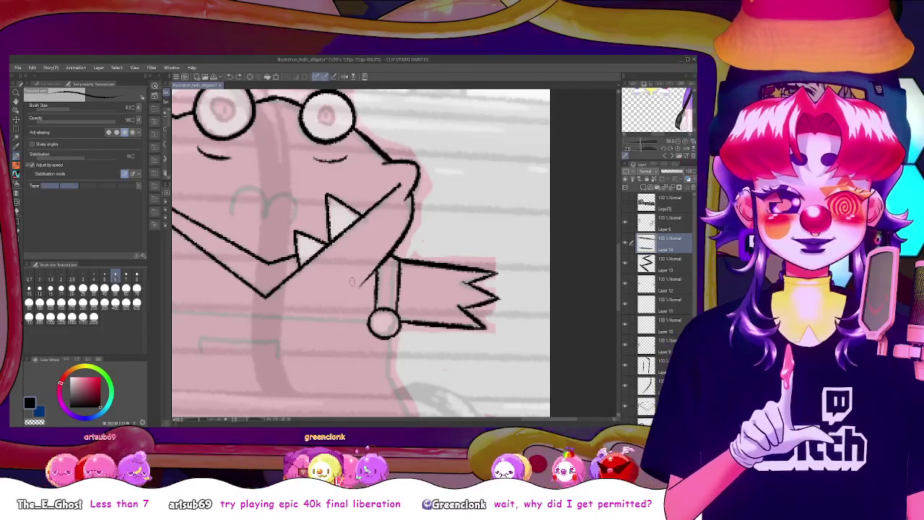
Add a new layer and ink a straight line across the chest joining the two round strap buttons
left_click_drag(529, 418, 498, 418)
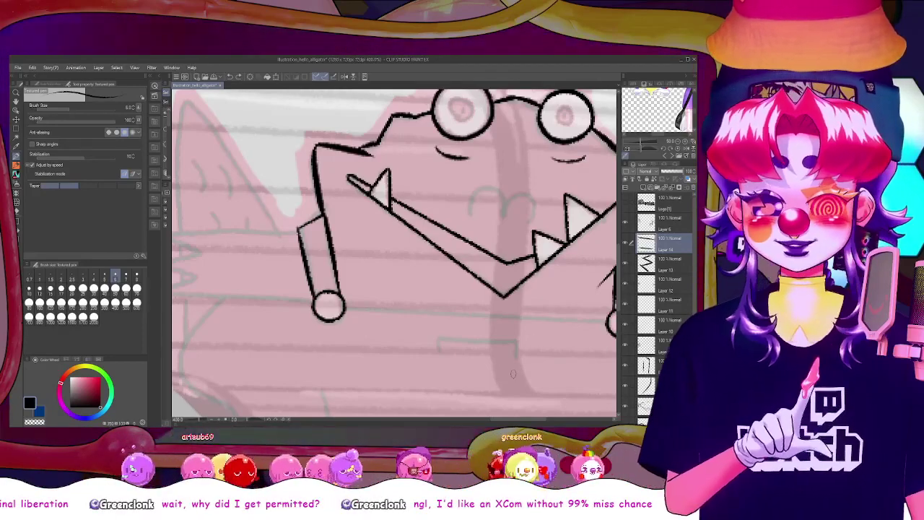
scroll(513, 374, "down", 2)
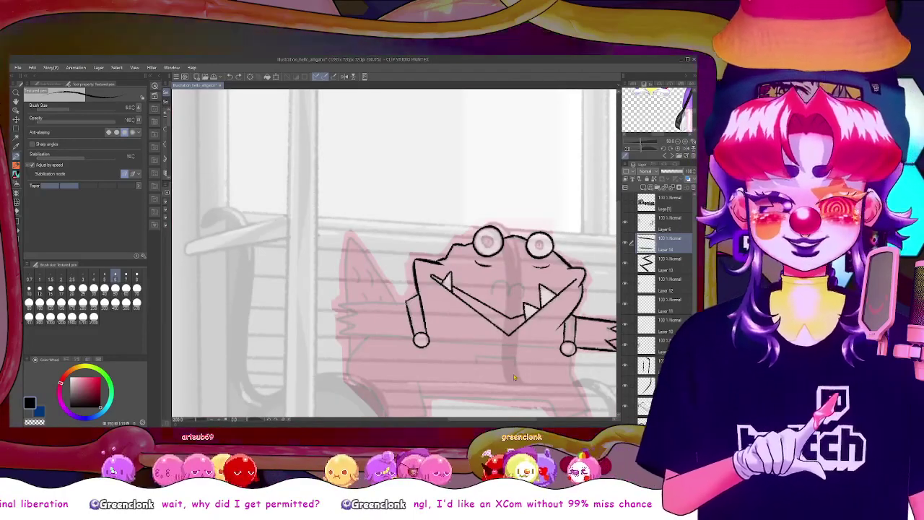
scroll(513, 374, "up", 2)
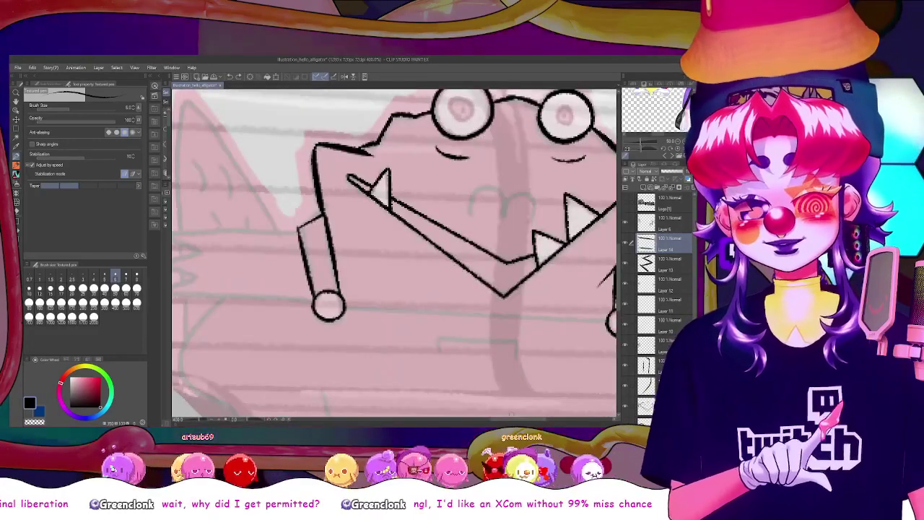
left_click_drag(517, 419, 533, 419)
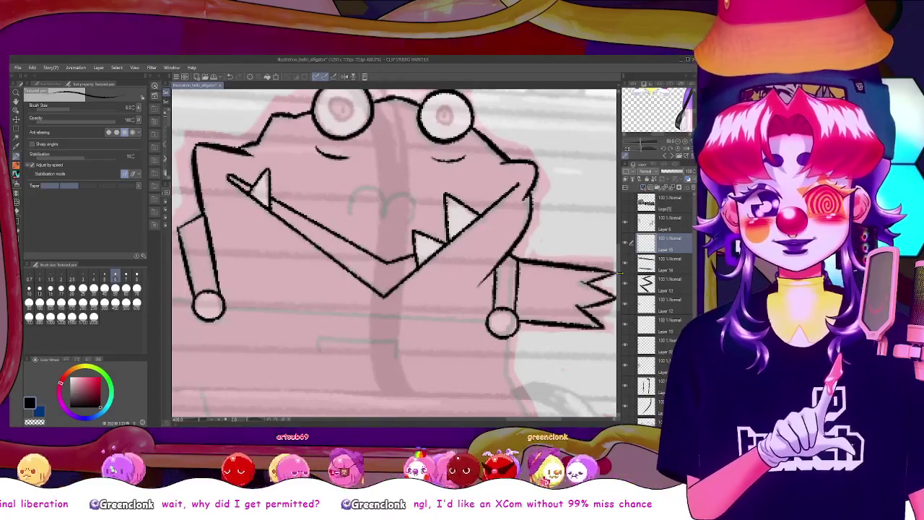
scroll(395, 253, "down", 2)
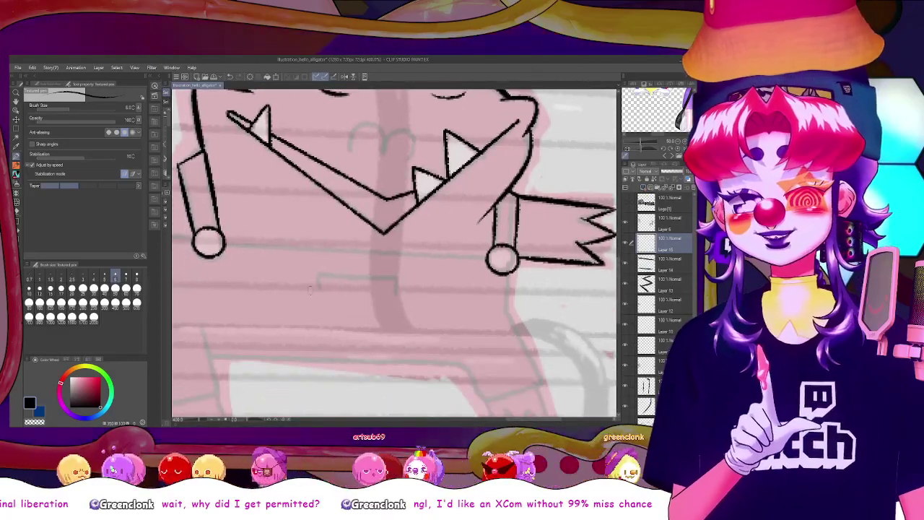
scroll(420, 345, "down", 2)
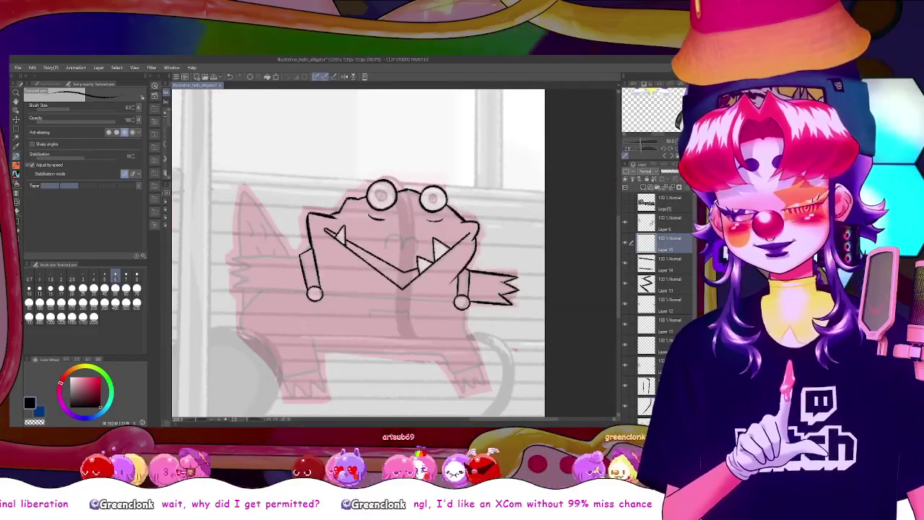
left_click_drag(323, 295, 463, 300)
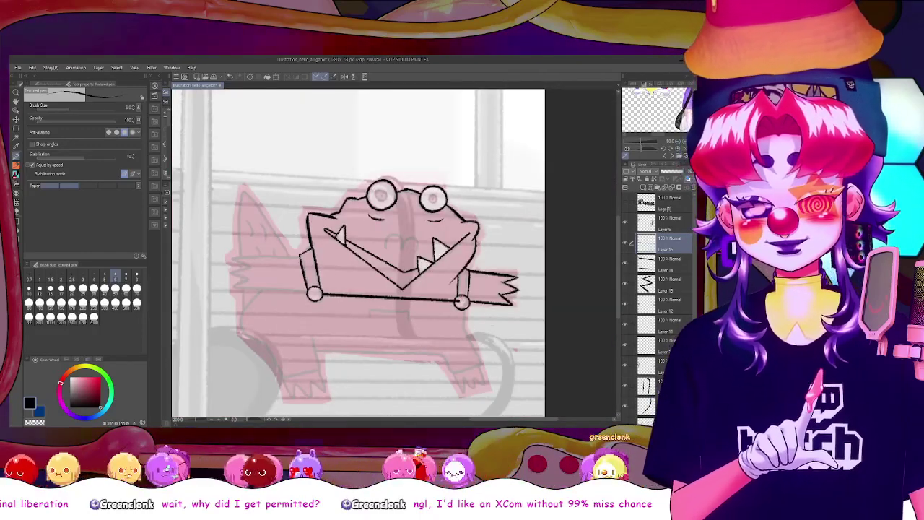
Ink the small bracket-shaped pocket outline just below the chest line with the textured pen
left_click(20, 213)
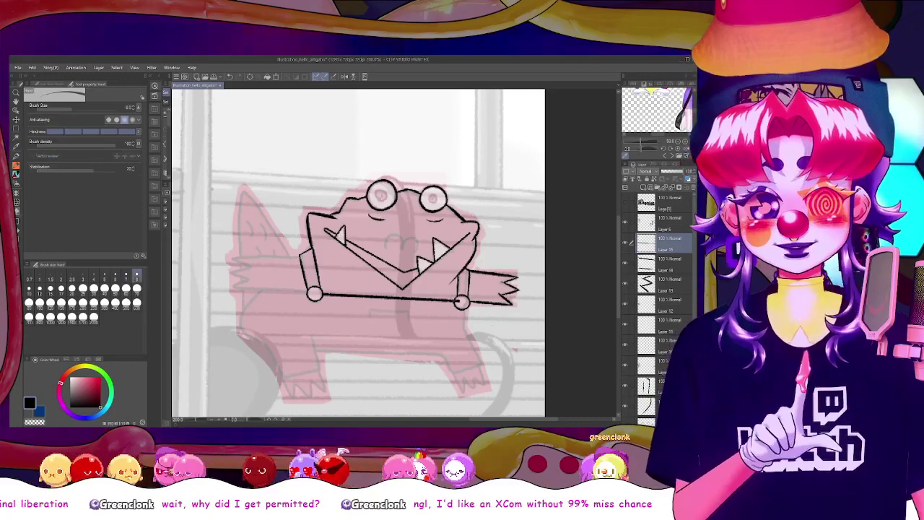
key("p")
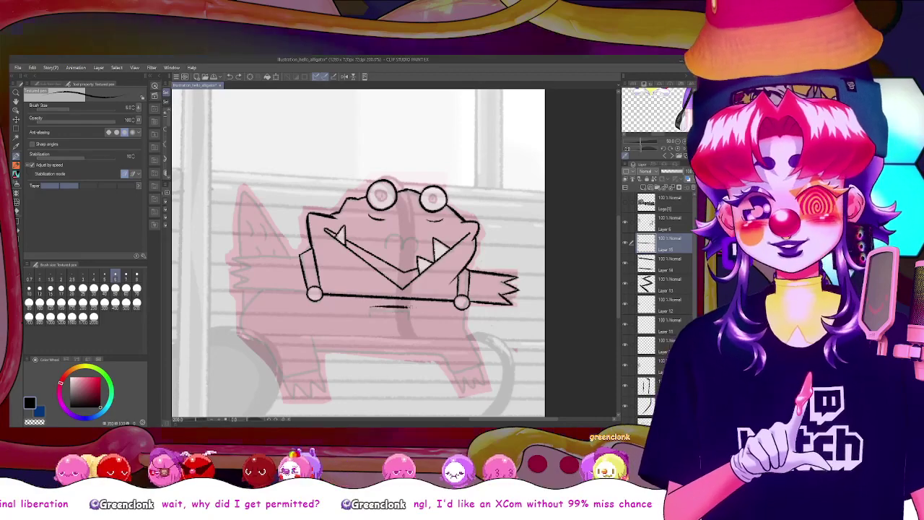
key("ctrl+z")
left_click_drag(363, 307, 415, 309)
key("ctrl+z")
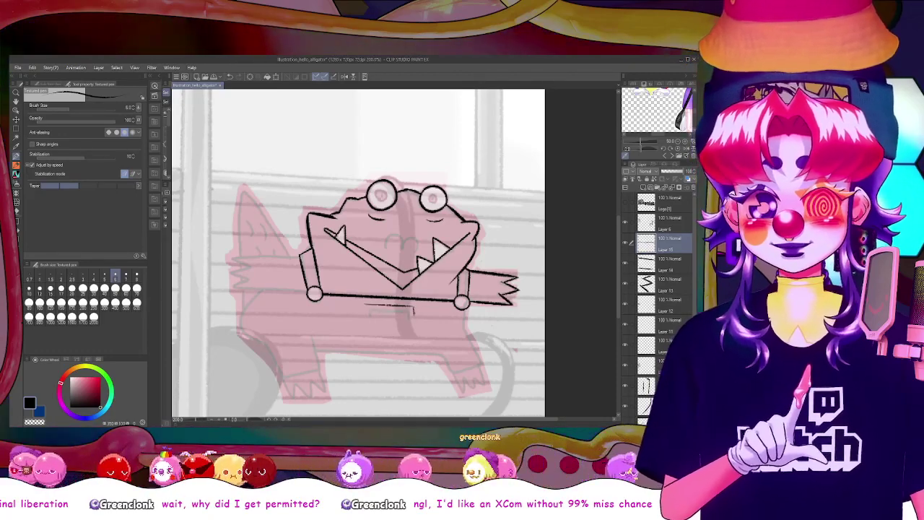
left_click_drag(415, 306, 413, 313)
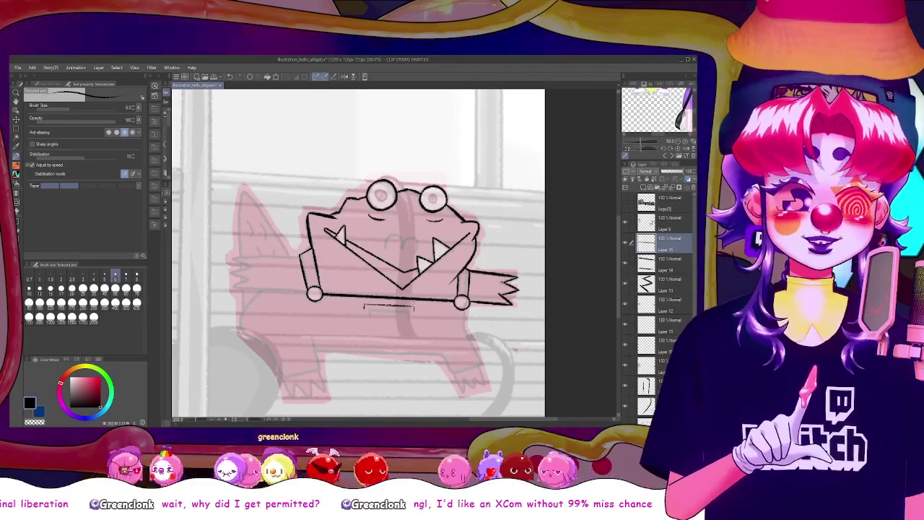
Flip the canvas view horizontally back and forth to check the inked character's balance in mirror image
left_click(345, 77)
left_click(345, 76)
left_click(345, 77)
left_click(345, 76)
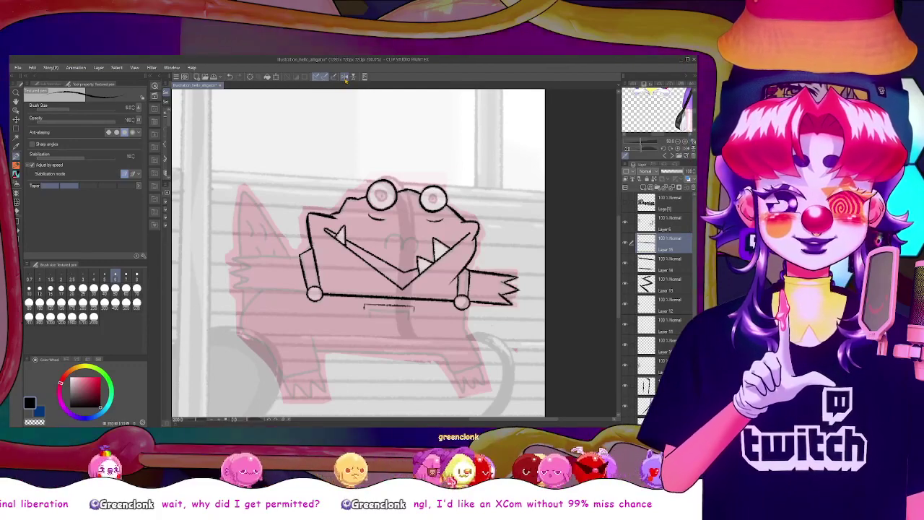
left_click(345, 79)
left_click(345, 80)
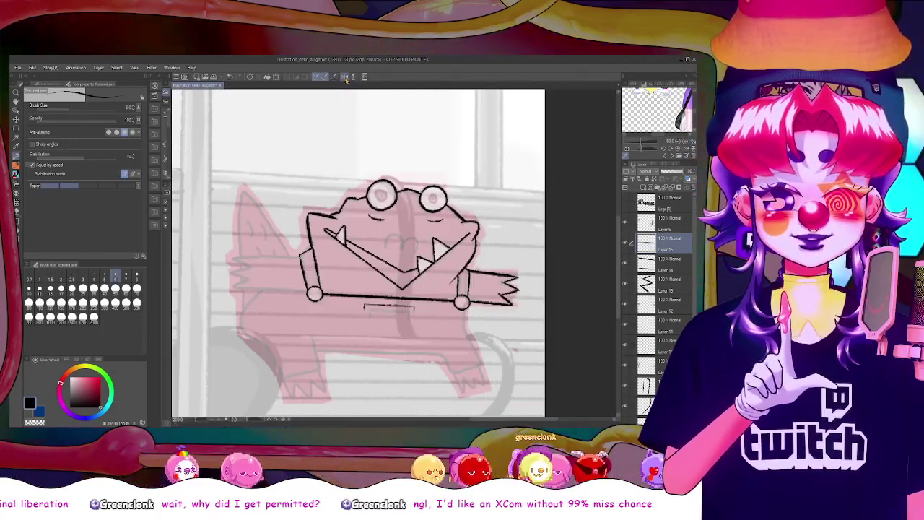
left_click(345, 80)
left_click(345, 80)
left_click(345, 81)
left_click(345, 80)
left_click(346, 81)
left_click(346, 80)
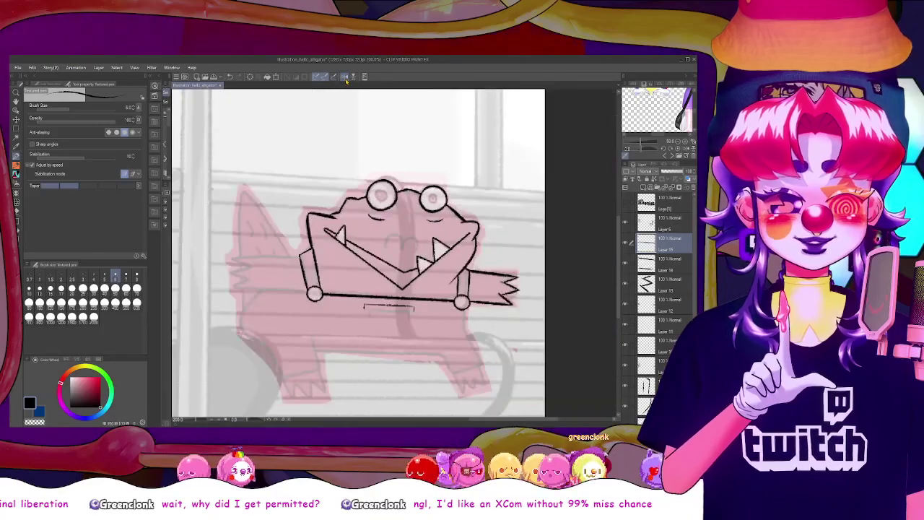
left_click(346, 80)
left_click(346, 80)
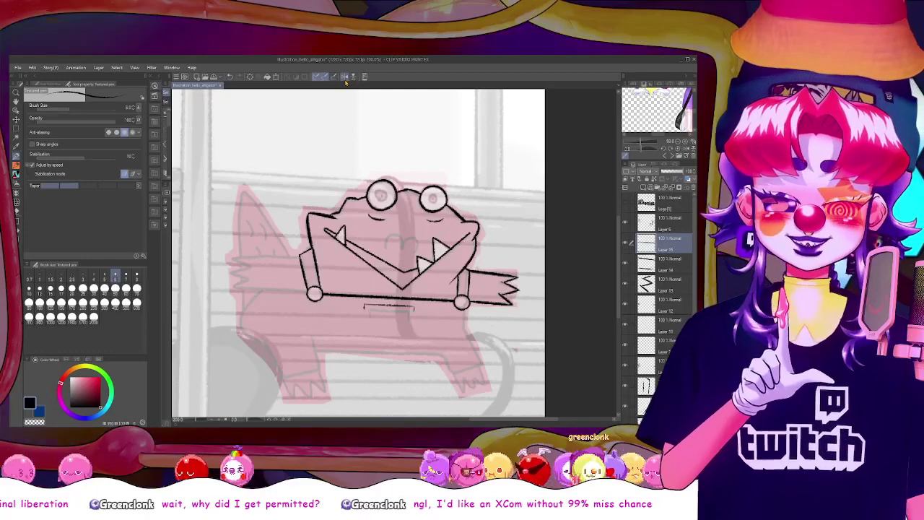
left_click(346, 80)
left_click(346, 80)
left_click(345, 80)
left_click(345, 80)
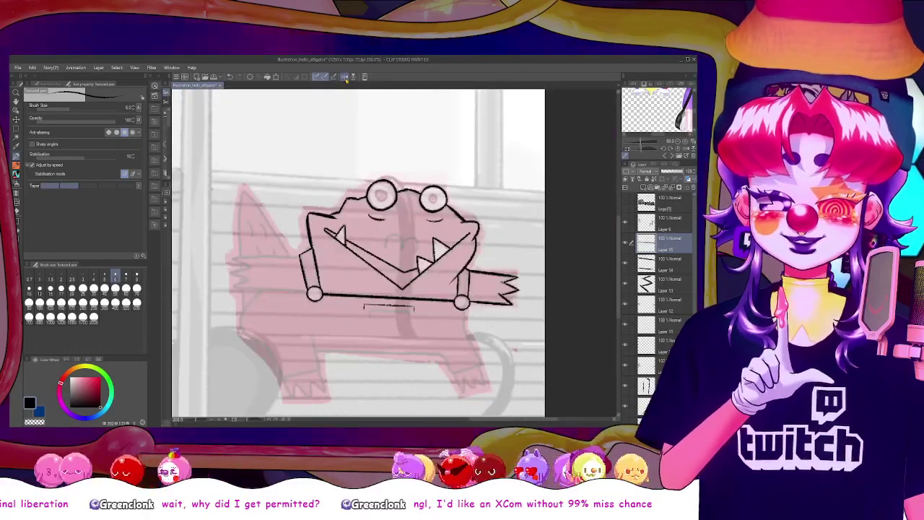
left_click(346, 80)
left_click(346, 80)
left_click(346, 80)
left_click(346, 81)
left_click(346, 80)
left_click(346, 80)
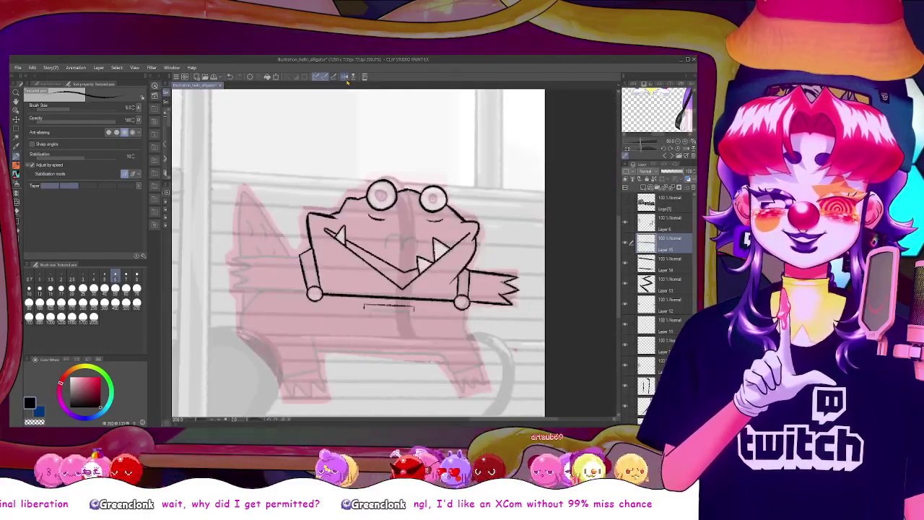
left_click(345, 80)
left_click(346, 80)
left_click(346, 80)
left_click(346, 80)
left_click(346, 80)
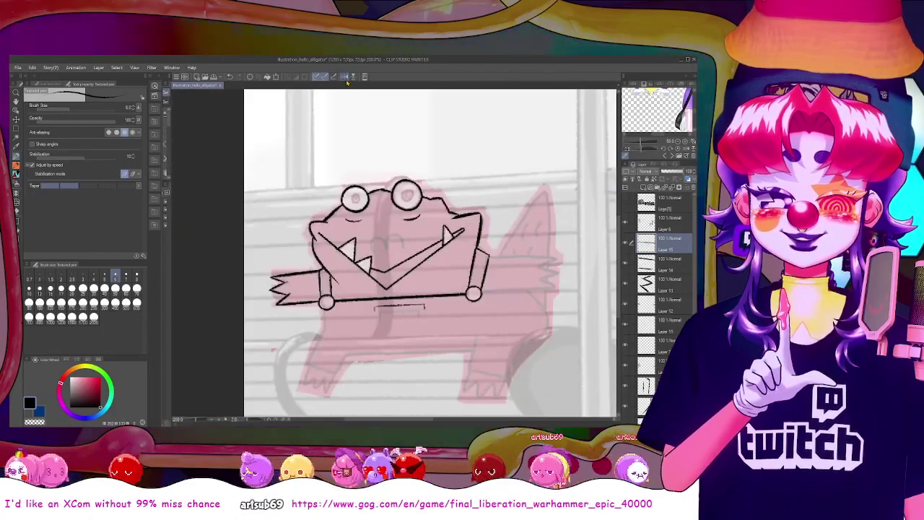
left_click(346, 80)
left_click(346, 80)
left_click(346, 80)
left_click(346, 80)
left_click(346, 80)
left_click(346, 81)
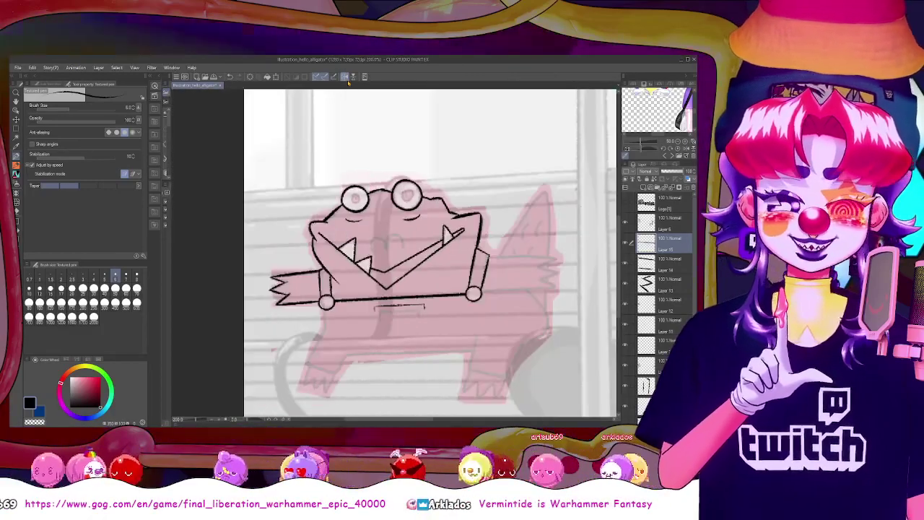
left_click(346, 80)
left_click(346, 80)
left_click(346, 80)
left_click(346, 80)
left_click(346, 80)
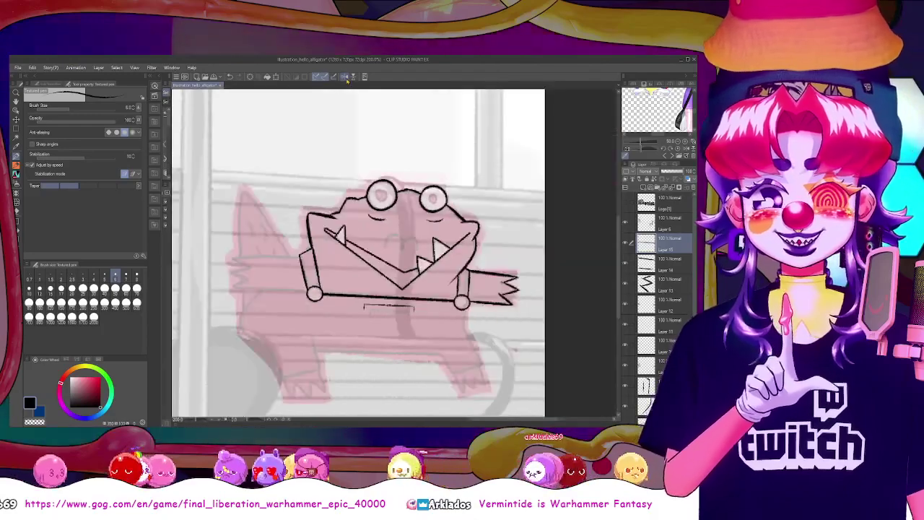
left_click(345, 81)
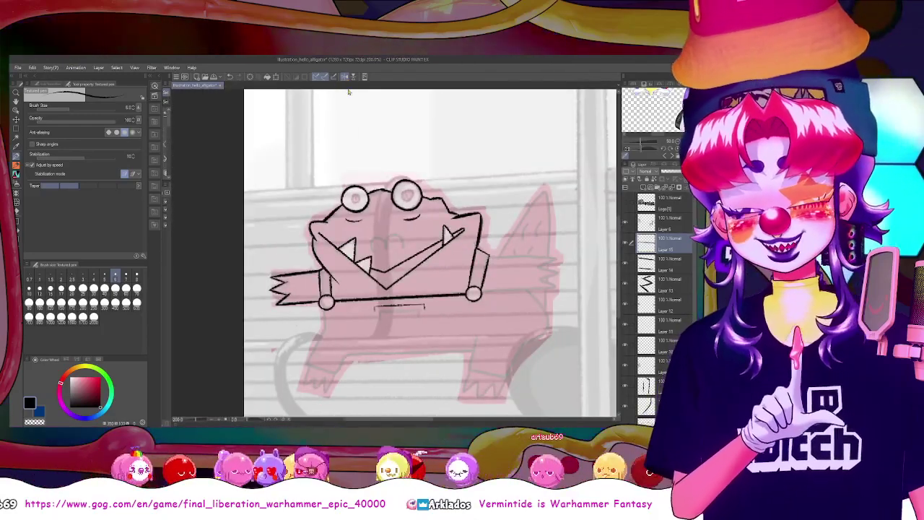
left_click(345, 80)
Ink the left arm's upper edge between the strap's upper corner and the tip of the hand
scroll(348, 93, "up", 6)
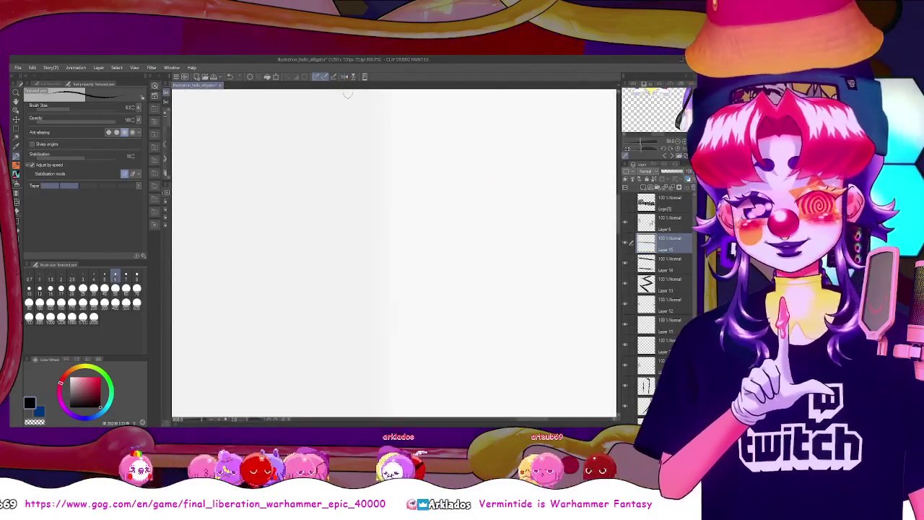
left_click_drag(619, 201, 619, 279)
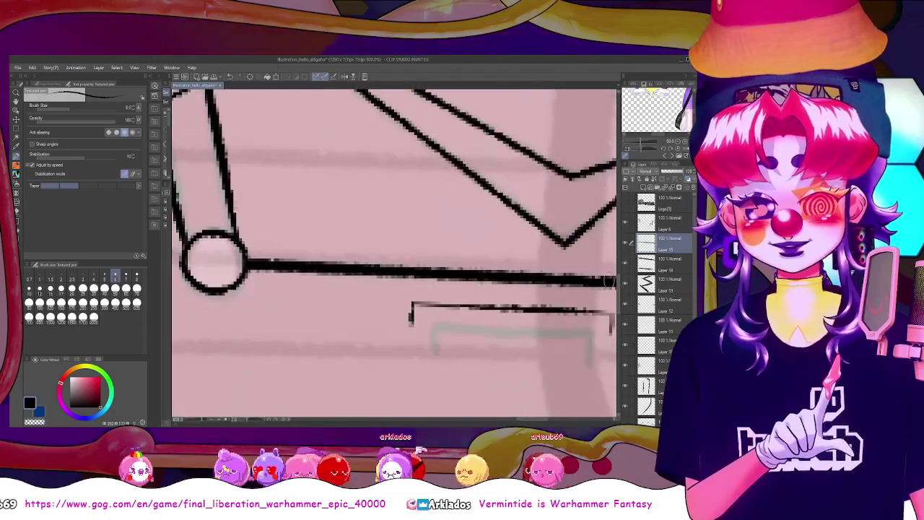
scroll(608, 279, "down", 3)
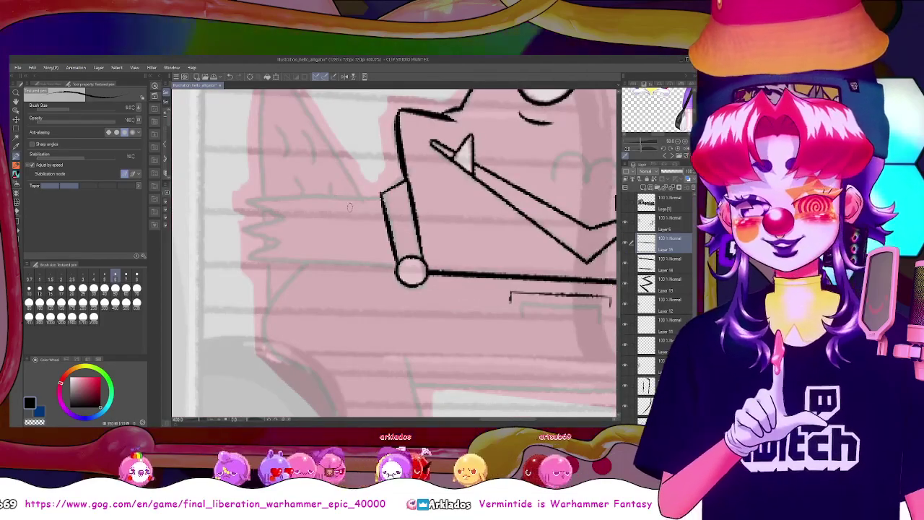
mouse_move(504, 419)
left_mouse_down()
mouse_move(523, 413)
mouse_move(499, 411)
mouse_move(530, 406)
mouse_move(510, 407)
left_mouse_up()
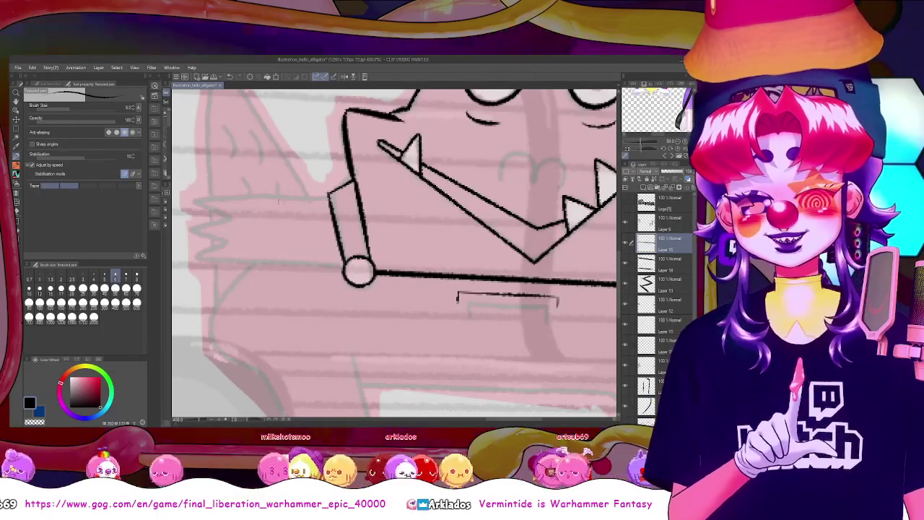
left_click_drag(517, 419, 514, 422)
scroll(513, 422, "left", 5)
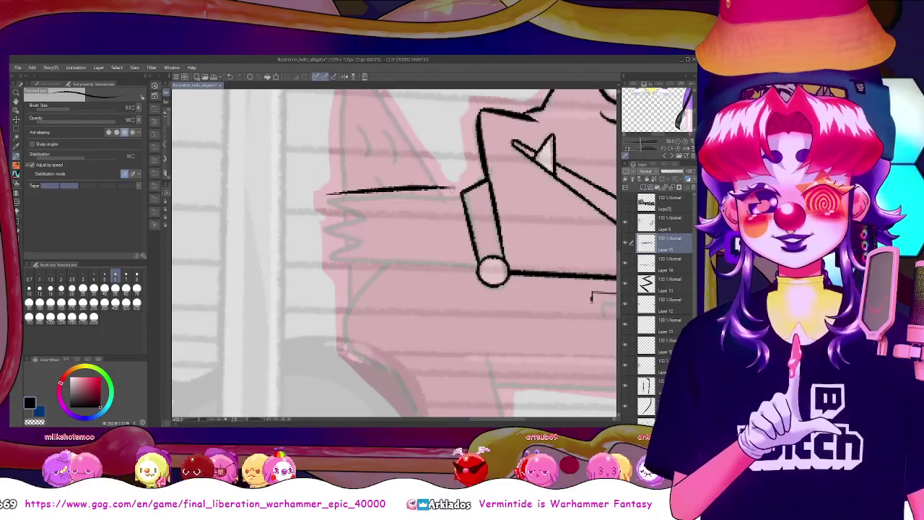
left_click_drag(334, 200, 462, 194)
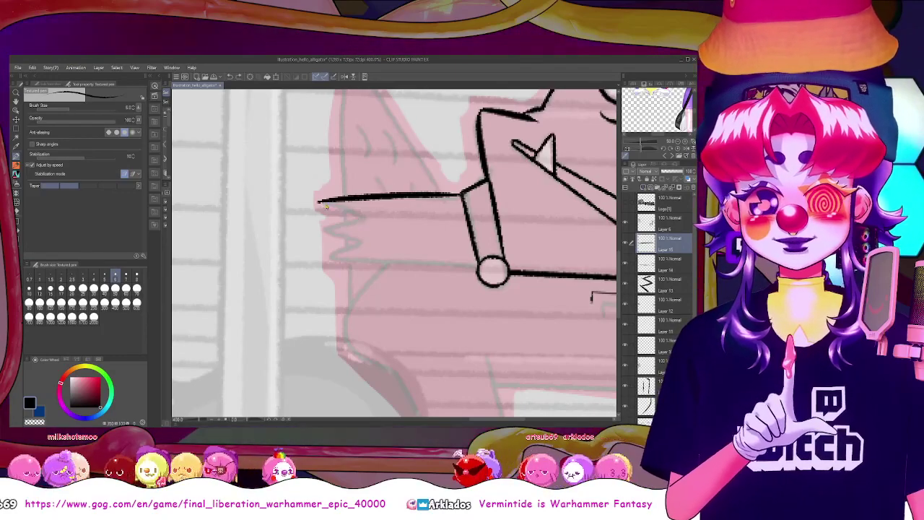
Ink the zigzag fingers at the end of the left arm
left_click_drag(318, 202, 335, 211)
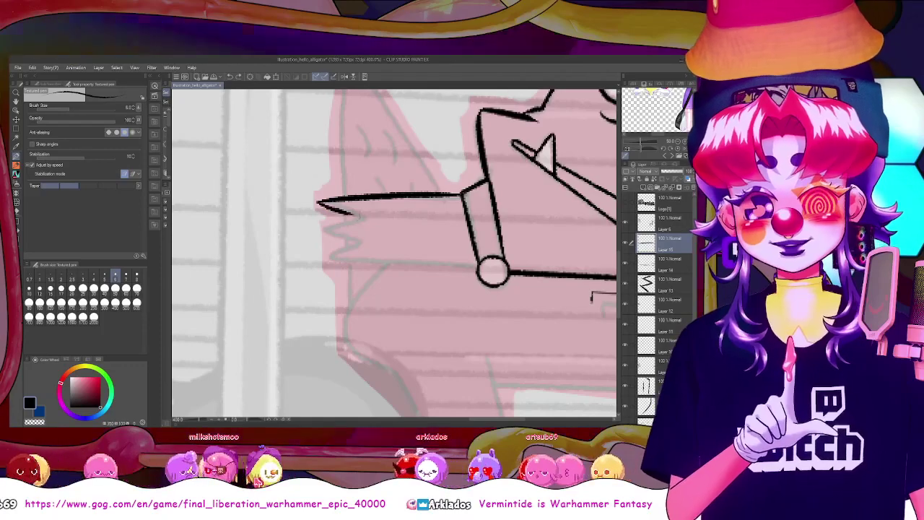
mouse_move(319, 203)
left_mouse_down()
mouse_move(353, 221)
mouse_move(320, 229)
mouse_move(352, 242)
left_mouse_up()
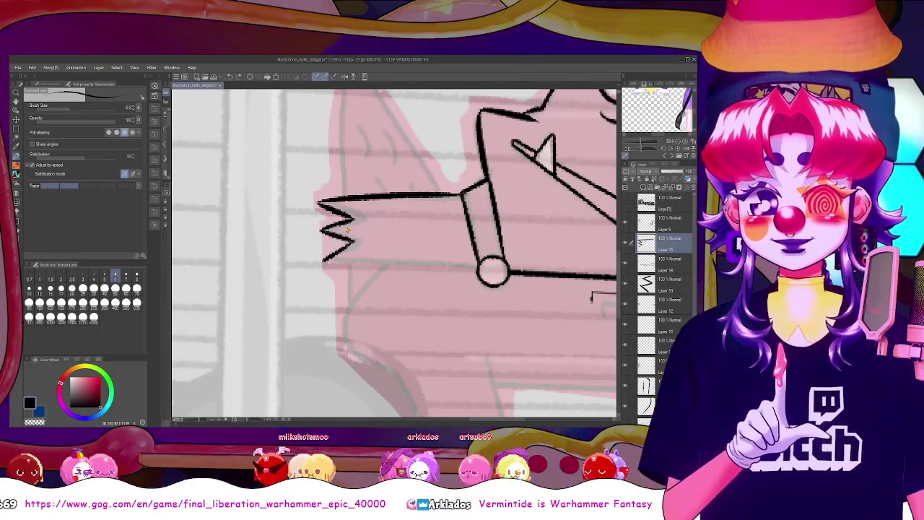
key("ctrl+z")
left_click_drag(353, 241, 327, 262)
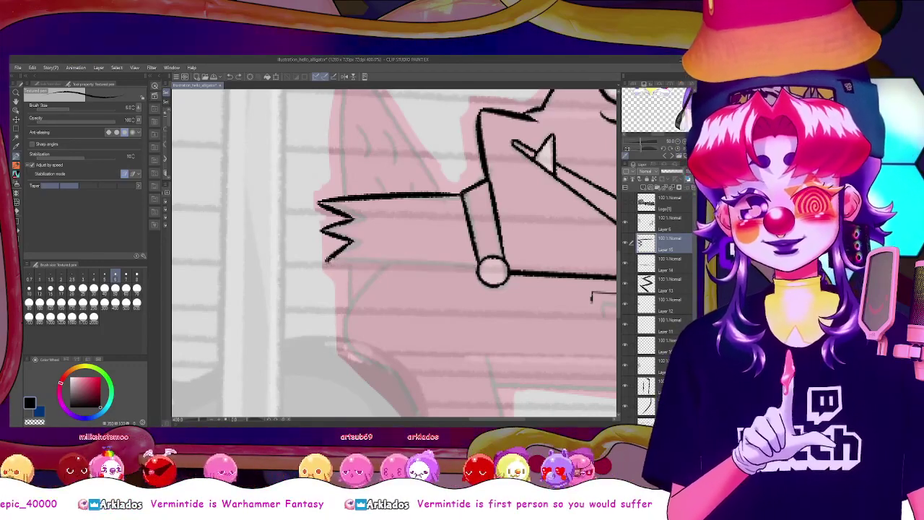
Try inking the left arm's lower edge from the bottom finger to the strap's button, at stabilization 10 and at 100
key("ctrl+z")
left_click_drag(326, 264, 444, 273)
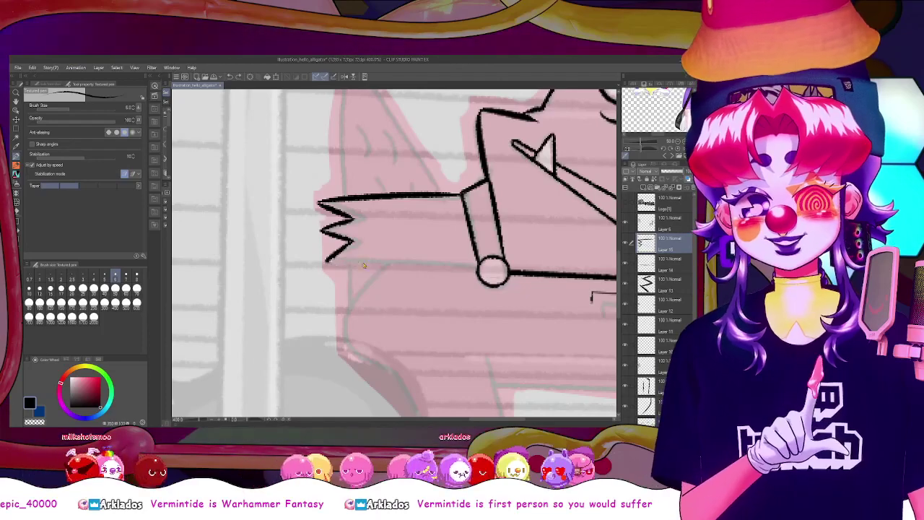
left_click_drag(326, 263, 488, 275)
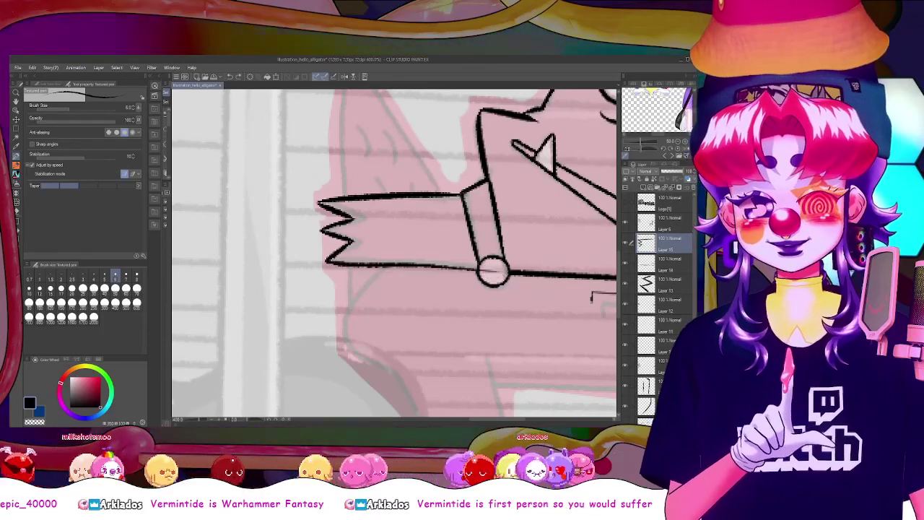
left_click_drag(327, 262, 478, 267)
key("ctrl+z")
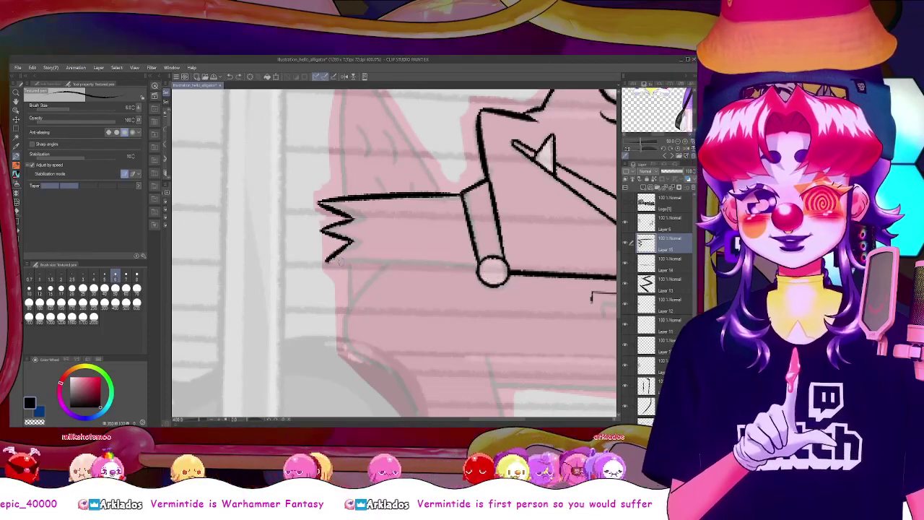
left_click_drag(326, 263, 477, 272)
key("ctrl+z")
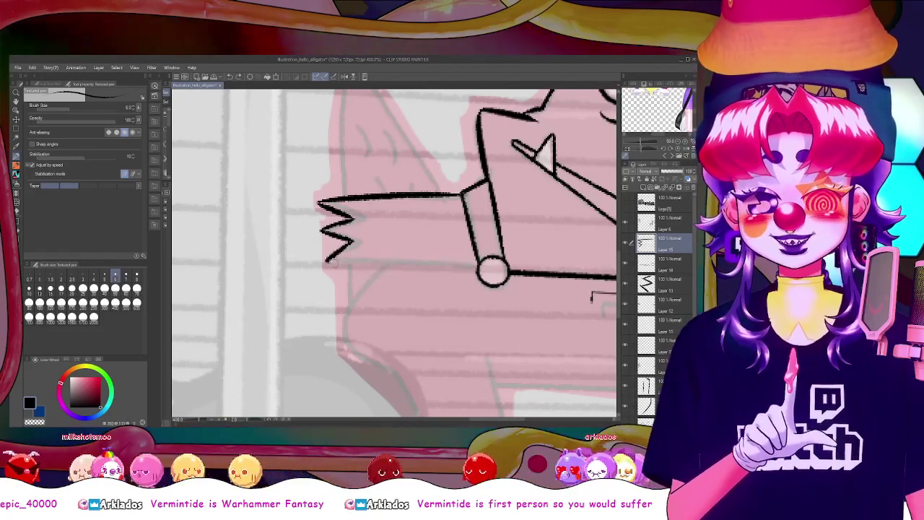
left_click_drag(327, 264, 476, 268)
key("ctrl+z")
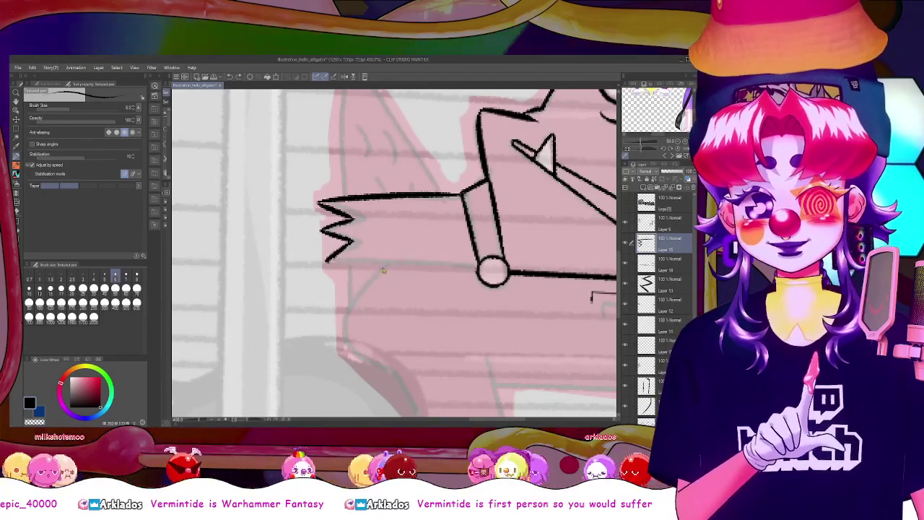
left_click_drag(355, 268, 505, 269)
key("ctrl+z")
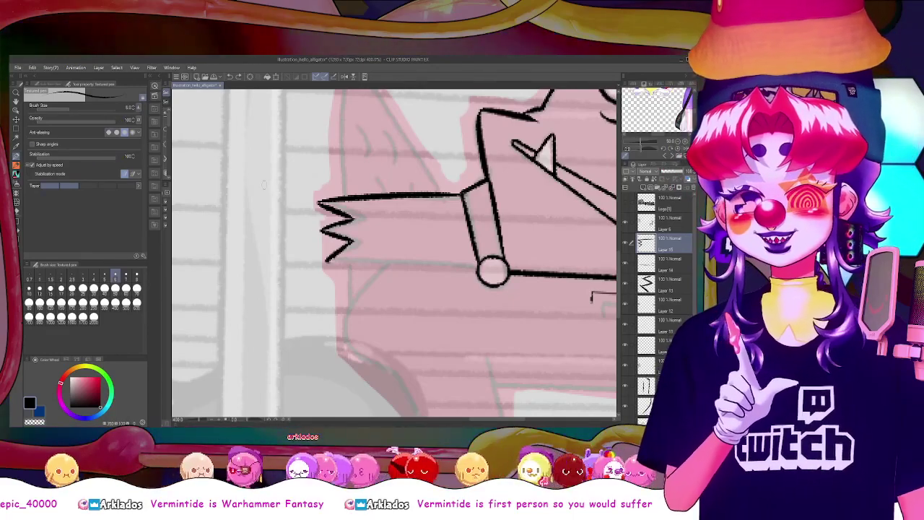
left_click_drag(325, 264, 455, 265)
key("ctrl+z")
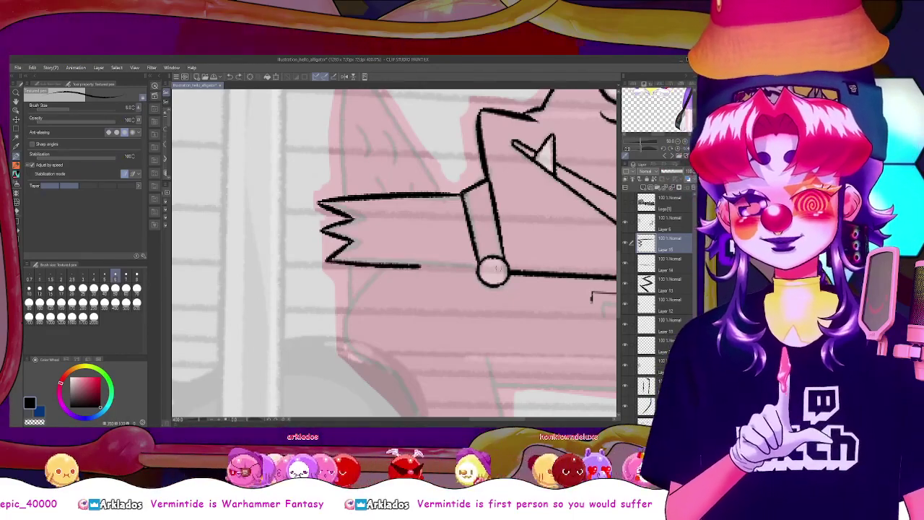
key("ctrl+z")
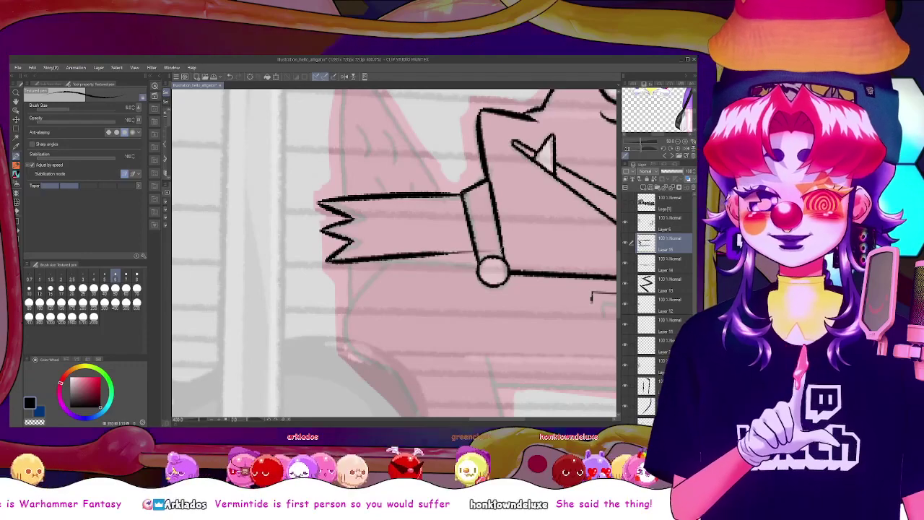
key("ctrl+z")
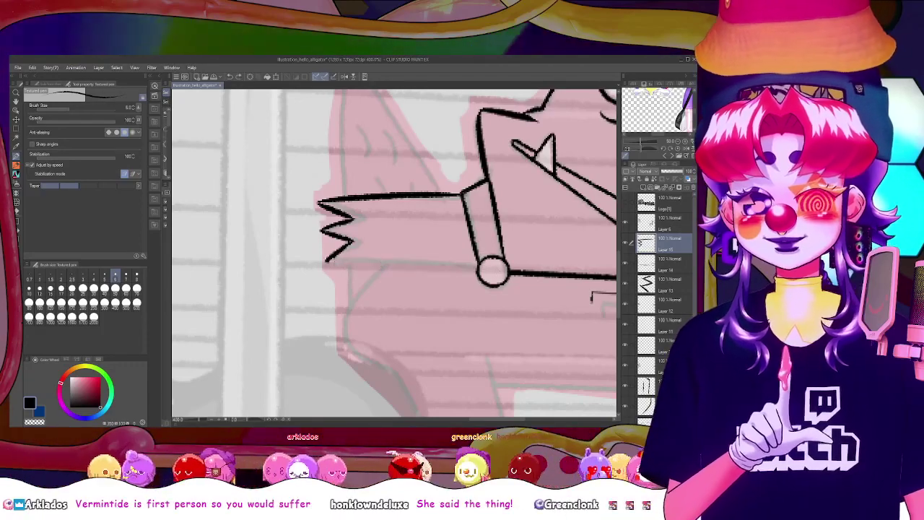
Ink the left arm's lower edge from the bottom finger towards the strap's button and touch up the upper edge near the strap
left_click_drag(327, 261, 473, 269)
key("ctrl+z")
left_click_drag(327, 261, 490, 274)
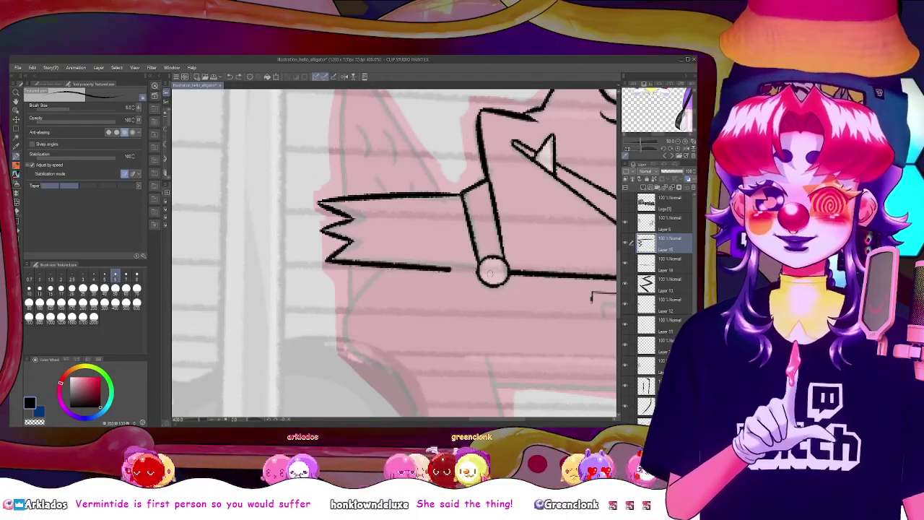
key("ctrl+z")
left_click_drag(424, 266, 470, 268)
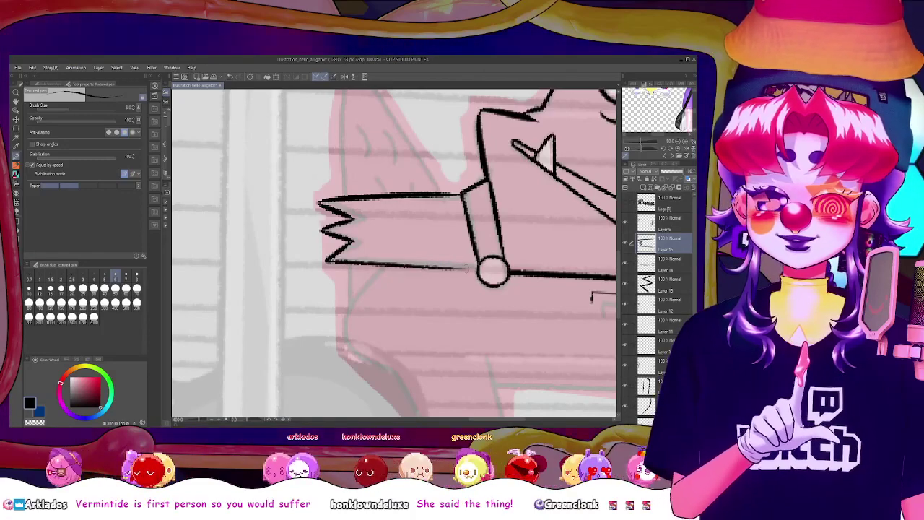
left_click_drag(362, 261, 433, 261)
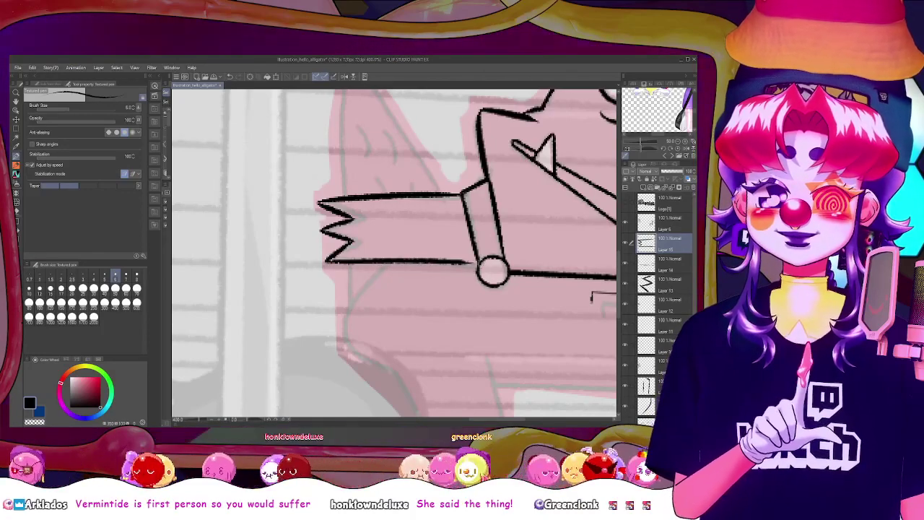
left_click_drag(445, 194, 463, 194)
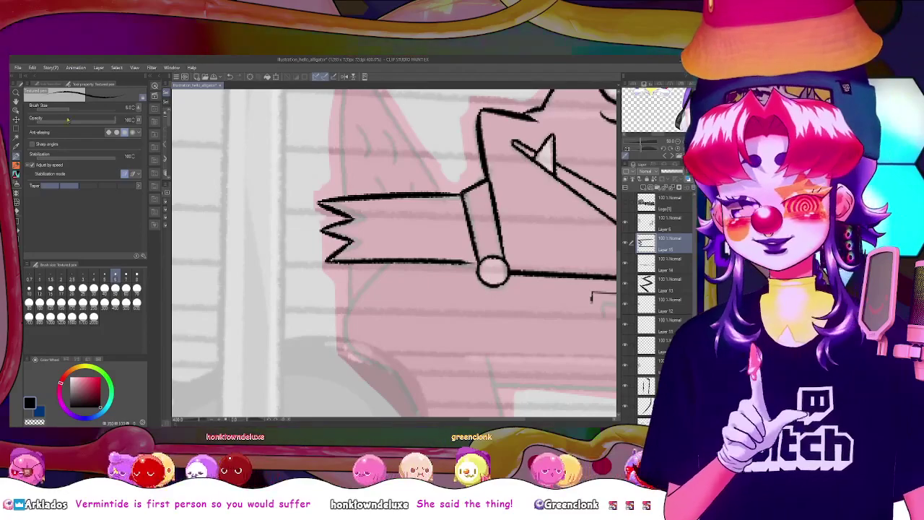
Reselect the Textured pen with stabilization 10, and undo and redo the latest arm strokes to compare them
left_click(49, 84)
left_click(67, 130)
left_click(63, 141)
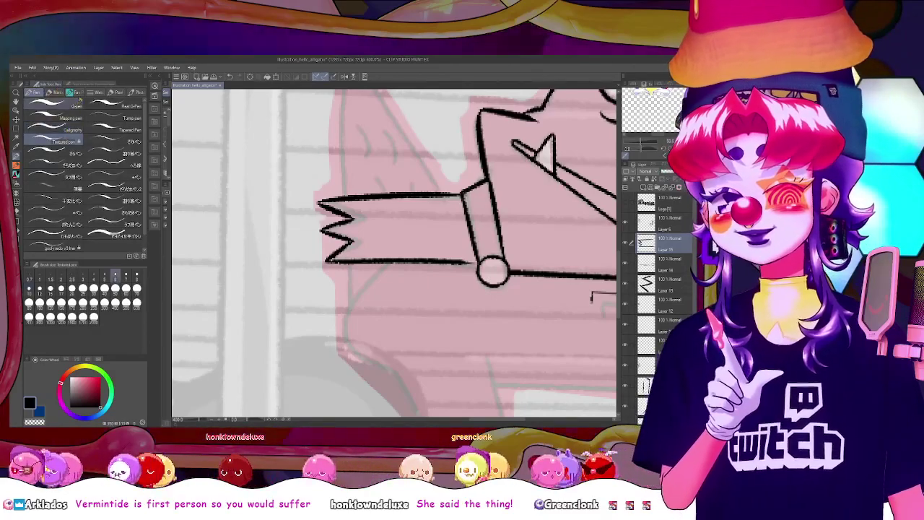
left_click(92, 84)
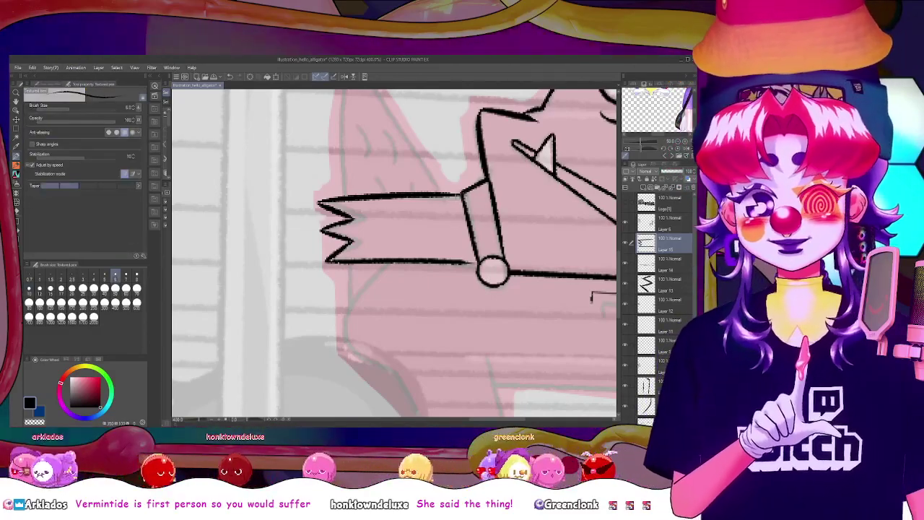
key("ctrl+z")
key("ctrl+z")
key("ctrl+y")
key("ctrl+y")
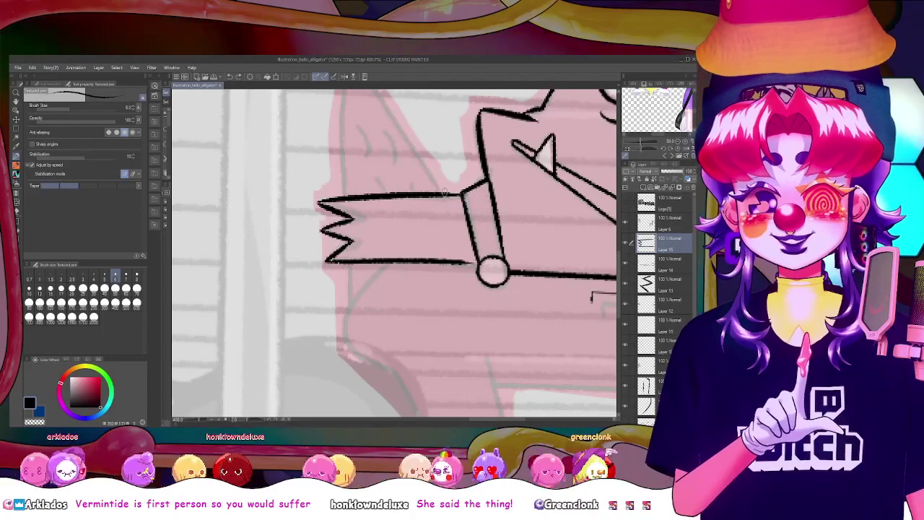
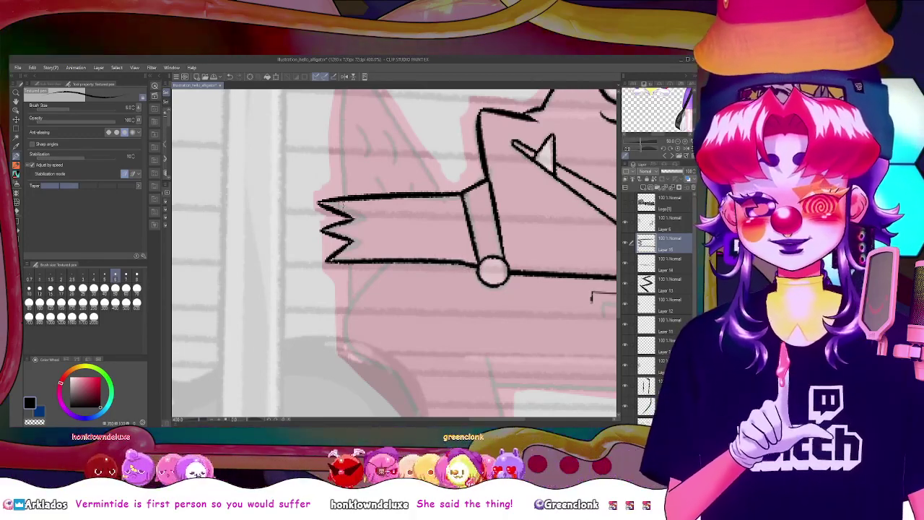
Ink a thin line along the pocket's lower edge, just below the chest line
scroll(338, 209, "down", 2)
scroll(342, 209, "down", 1)
scroll(342, 209, "up", 1)
scroll(342, 209, "down", 1)
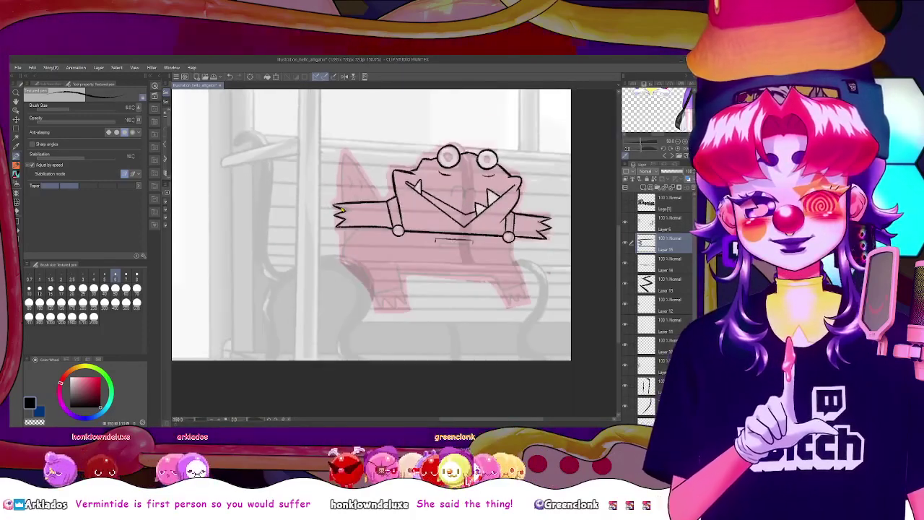
scroll(342, 209, "up", 1)
scroll(342, 210, "down", 1)
scroll(341, 210, "up", 2)
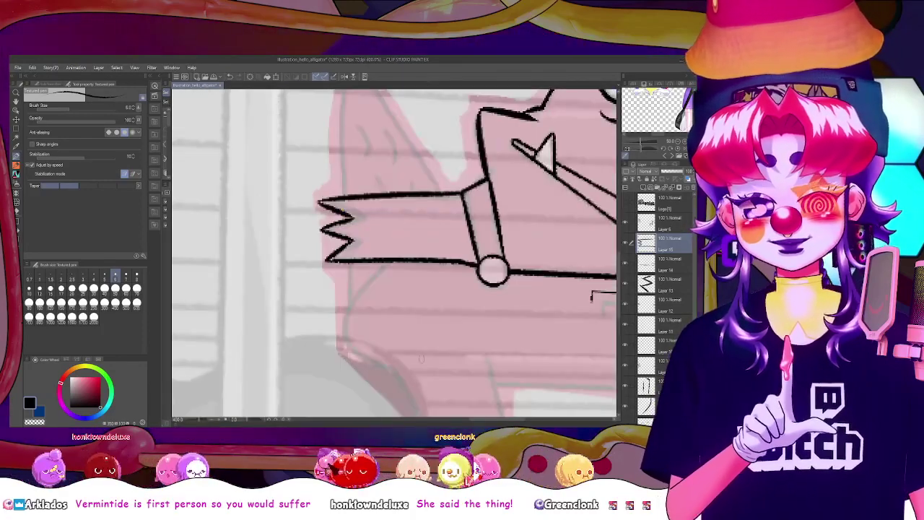
left_click_drag(492, 418, 524, 419)
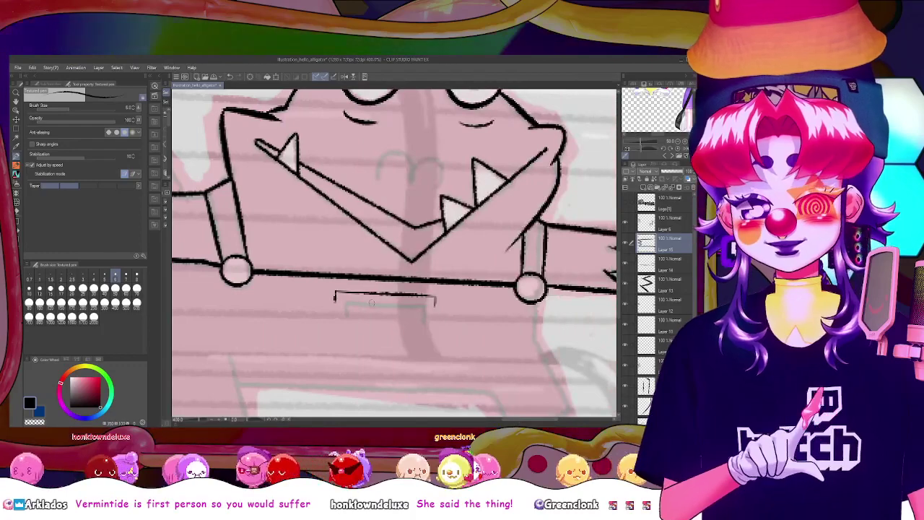
mouse_move(336, 301)
left_mouse_down()
mouse_move(434, 306)
mouse_move(339, 303)
mouse_move(435, 309)
left_mouse_up()
key("ctrl+z")
key("ctrl+z")
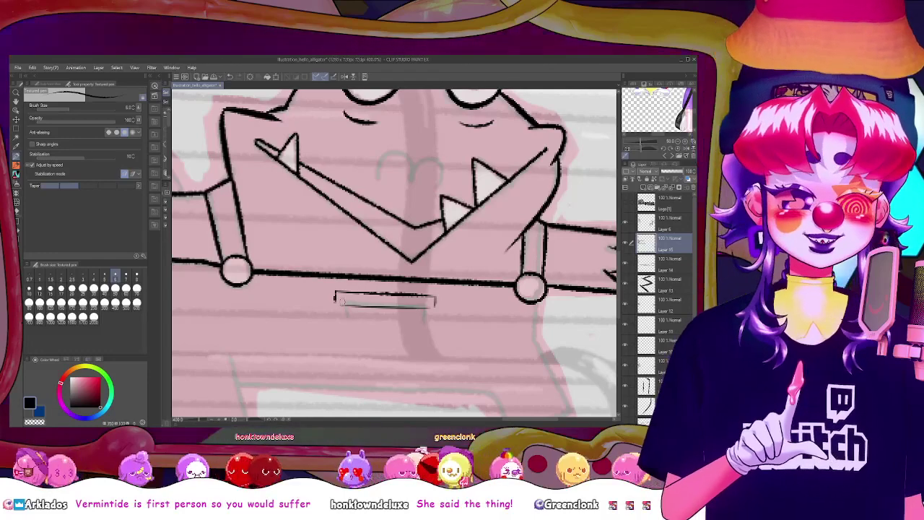
Ink the short vertical side of the body directly below the right strap's button
scroll(580, 233, "down", 2)
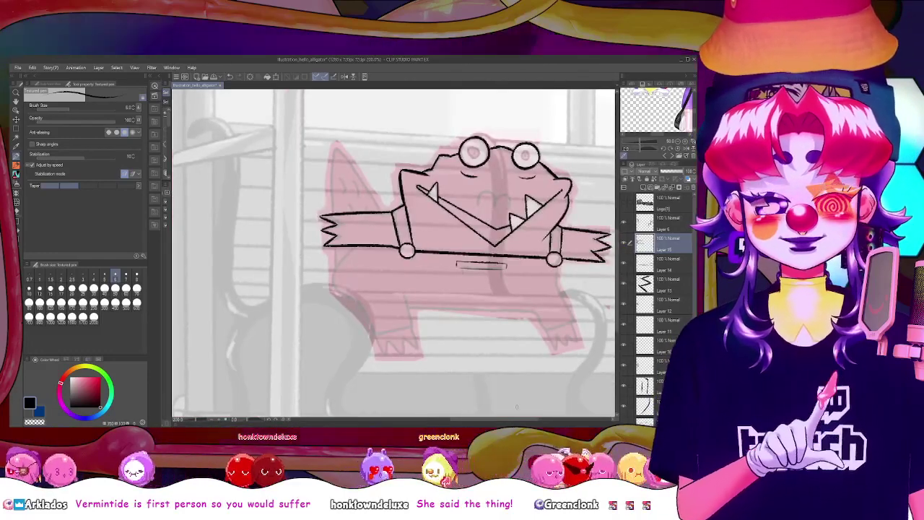
mouse_move(522, 422)
left_mouse_down()
mouse_move(537, 419)
mouse_move(524, 419)
left_mouse_up()
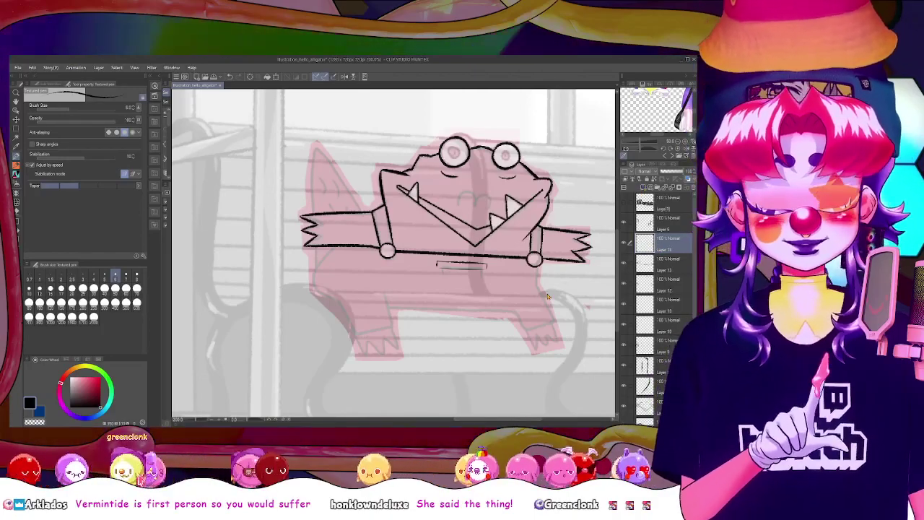
scroll(548, 296, "up", 3)
left_click_drag(527, 239, 526, 281)
key("ctrl+z")
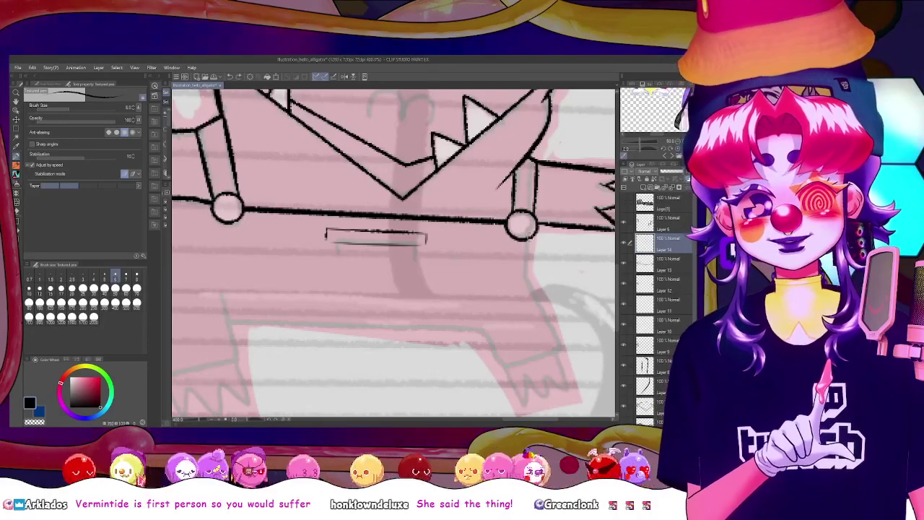
key("ctrl+z")
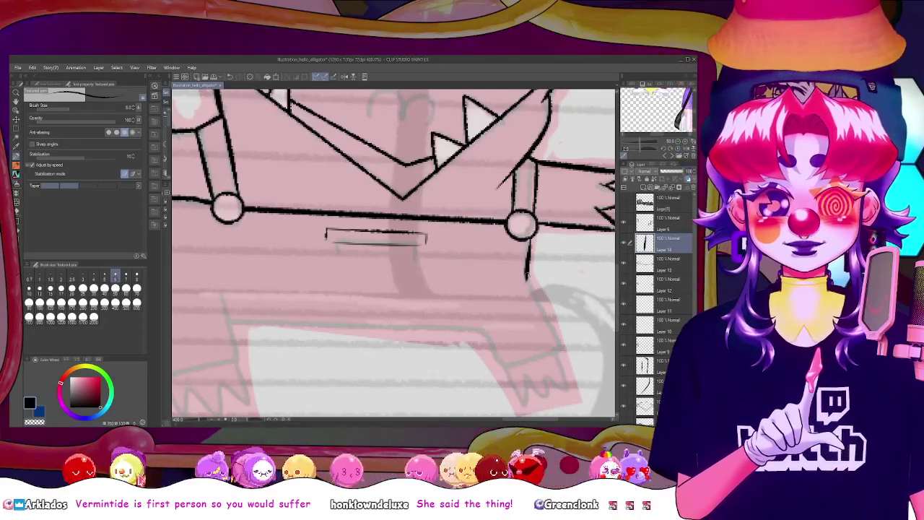
key("ctrl+z")
left_click_drag(529, 240, 526, 278)
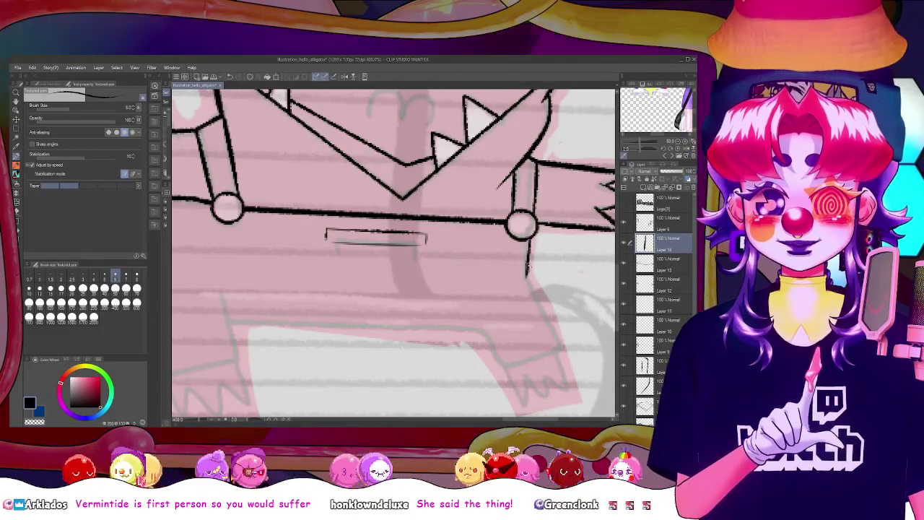
Ink the right leg's outer side, inner side and cuff, plus the belly line running across to the left leg
left_click_drag(526, 270, 566, 352)
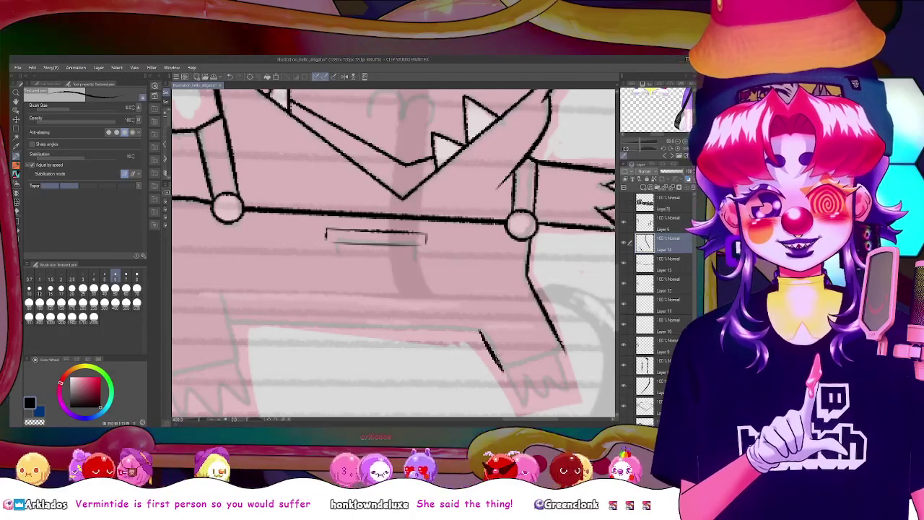
left_click_drag(481, 332, 504, 372)
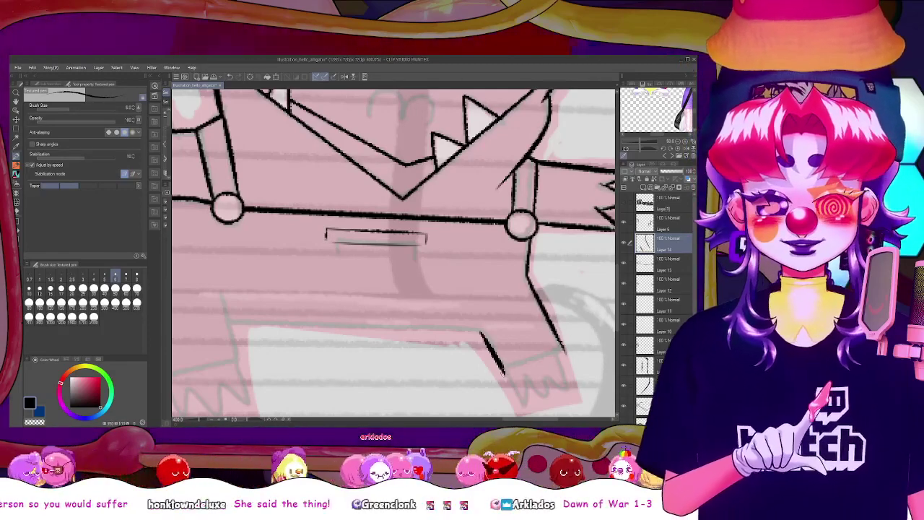
left_click_drag(506, 372, 563, 351)
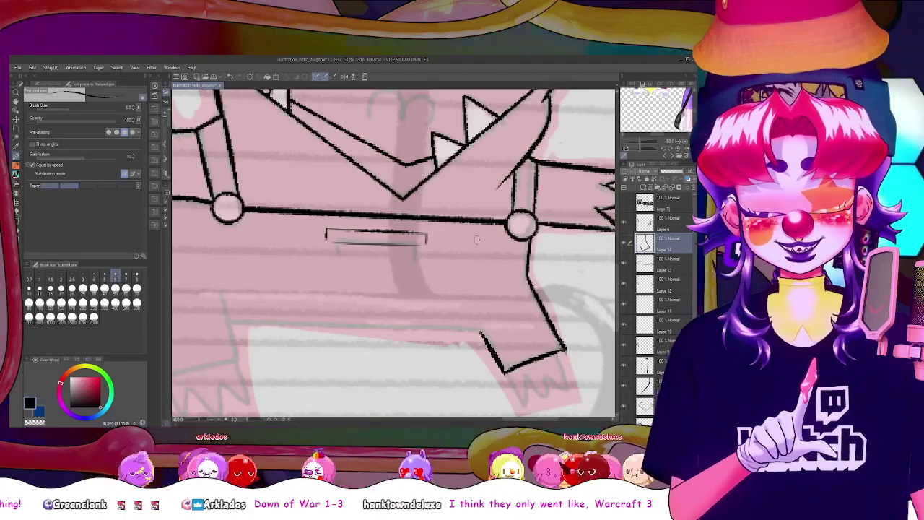
scroll(478, 242, "down", 3)
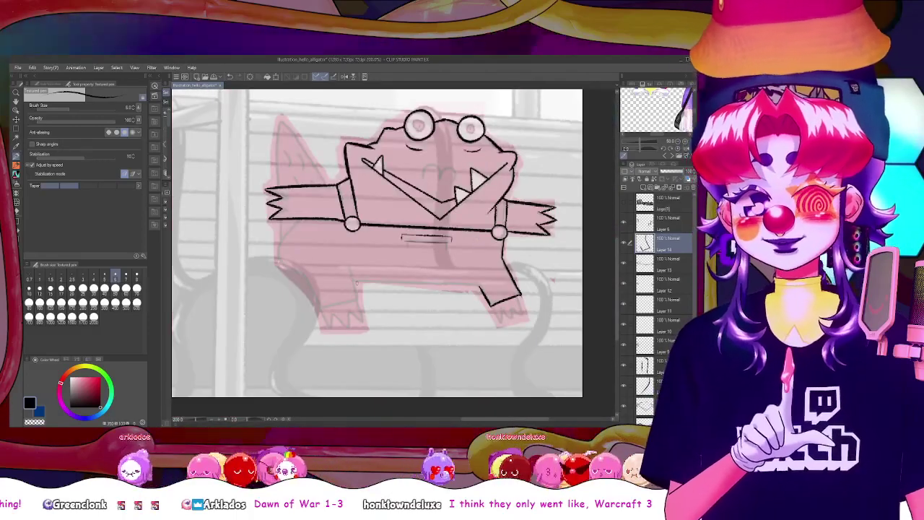
left_click_drag(354, 280, 478, 286)
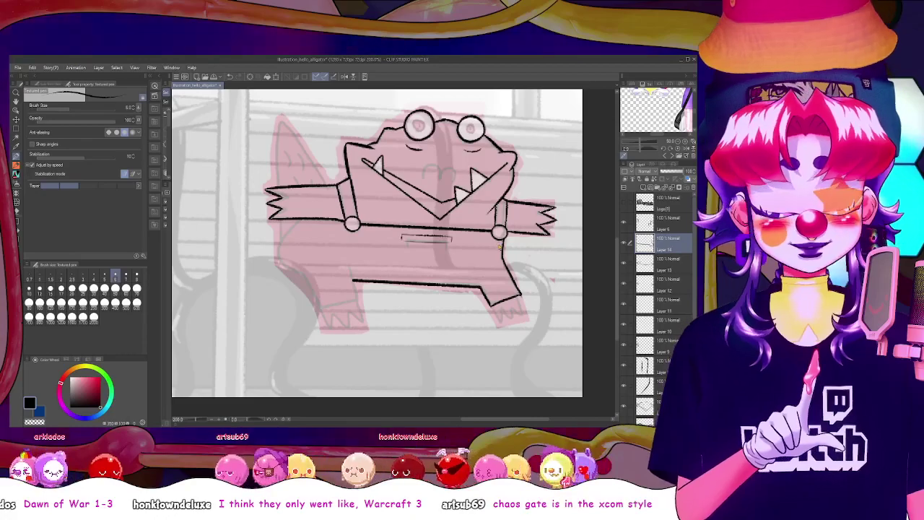
Erase the short side line below the right strap's button and redraw it slightly farther out to meet the leg
scroll(499, 245, "up", 5)
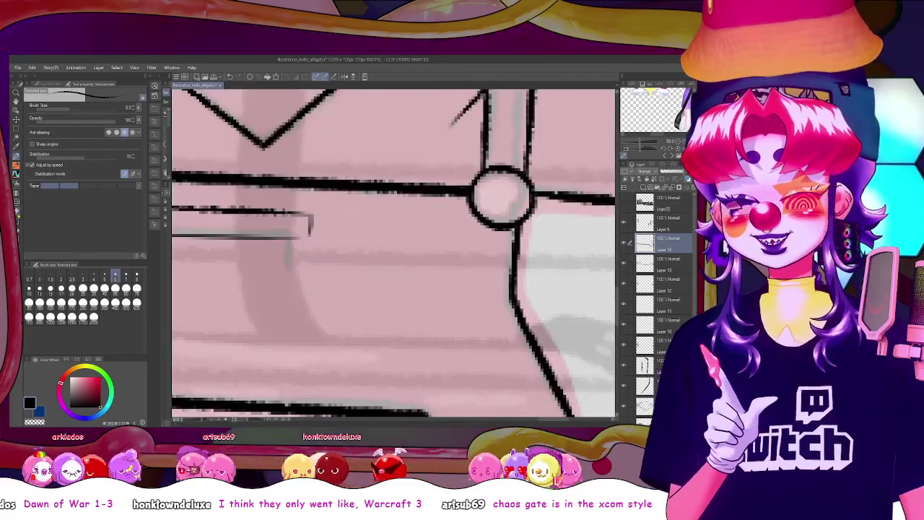
key("e")
left_click_drag(508, 269, 509, 297)
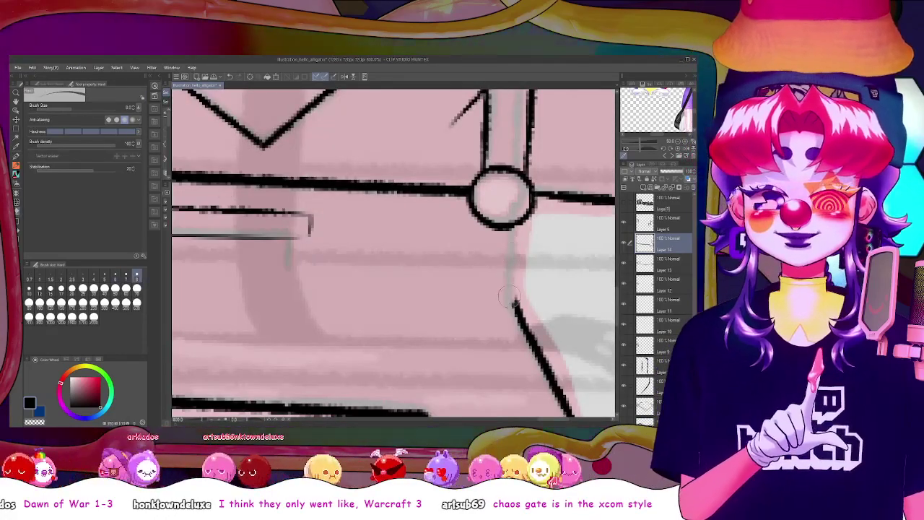
left_click(16, 156)
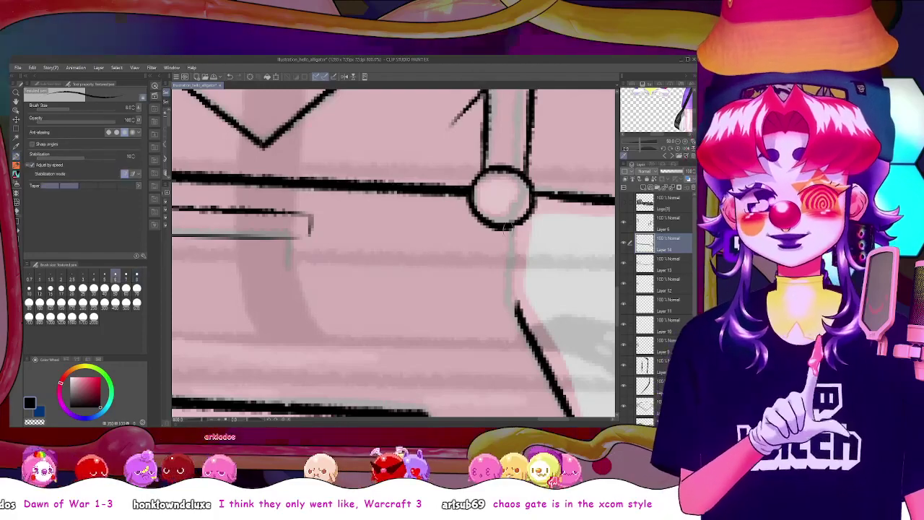
left_click_drag(519, 225, 517, 305)
key("ctrl+z")
left_click_drag(518, 230, 517, 309)
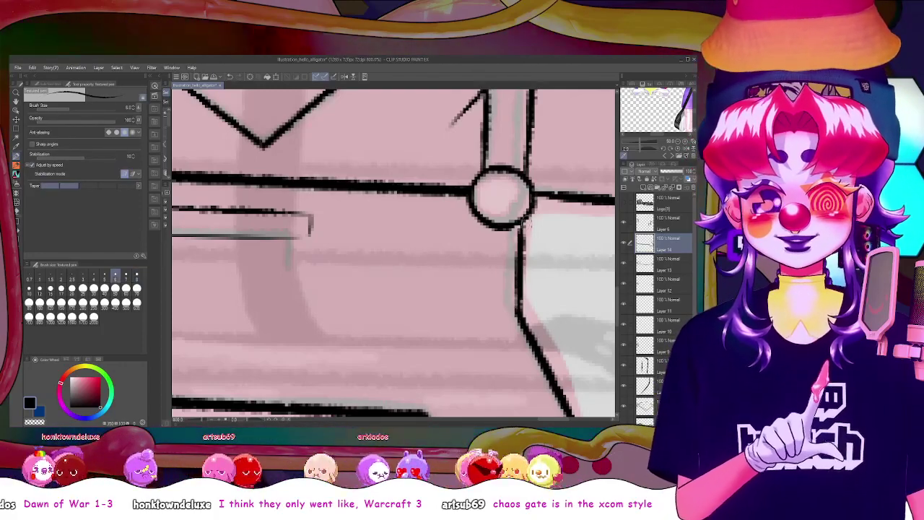
Mirror the canvas view and ink the remaining leg's inner side and cuff line at the end of the belly line
scroll(507, 226, "down", 5)
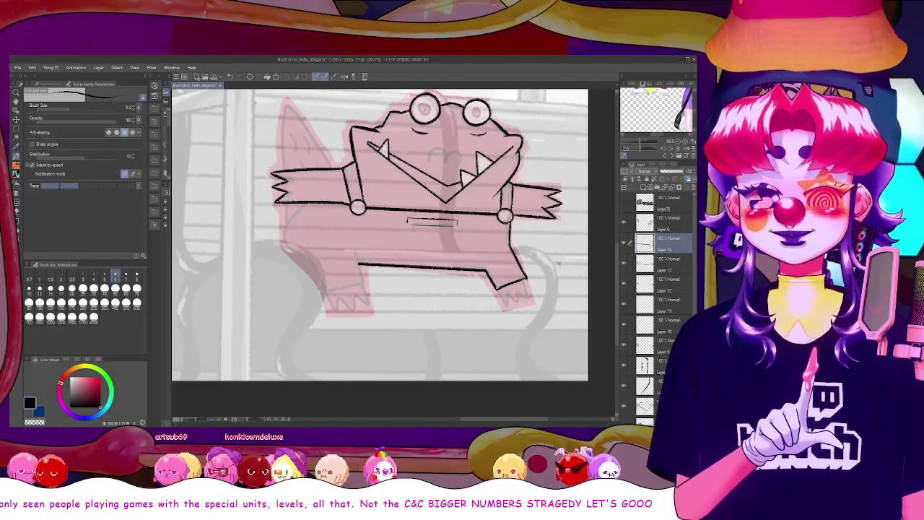
left_click(343, 78)
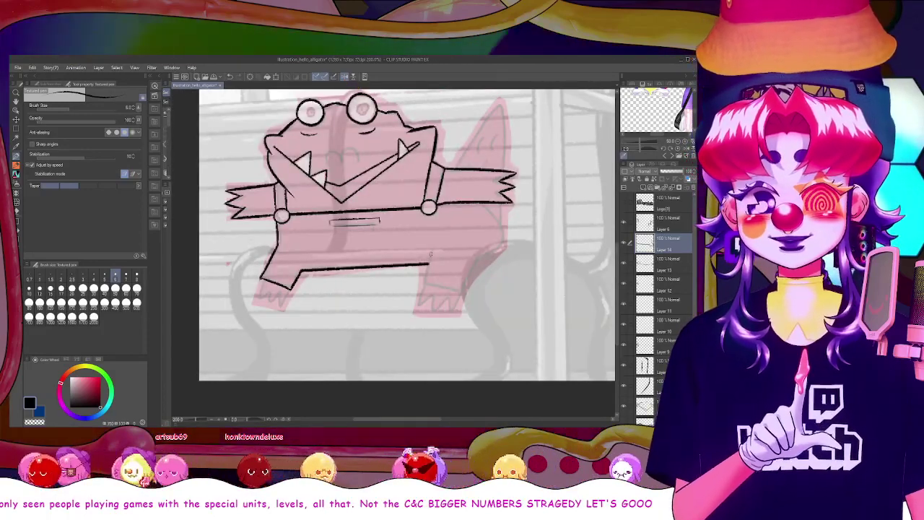
left_click_drag(431, 249, 426, 282)
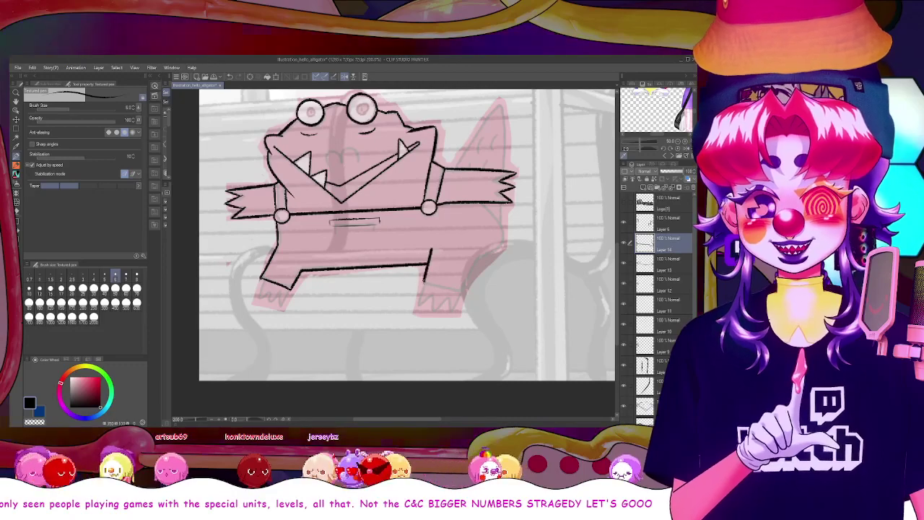
scroll(427, 282, "up", 2)
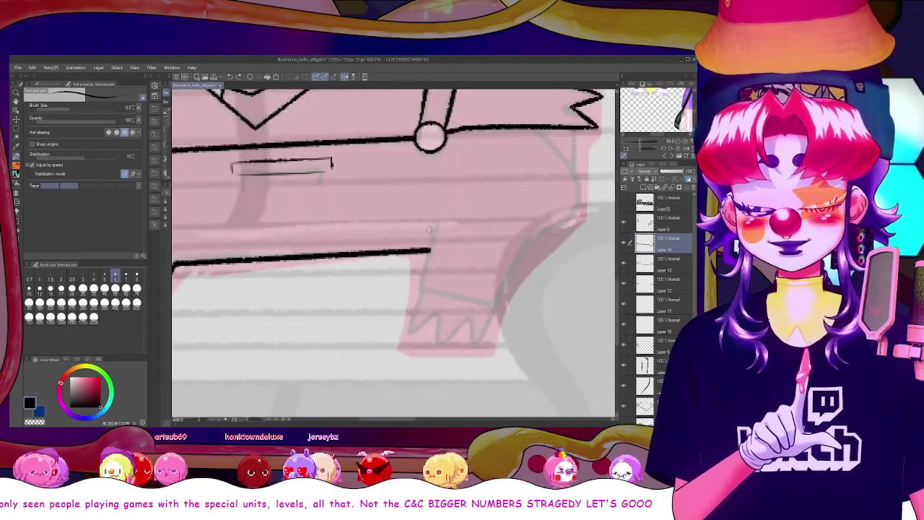
key("ctrl+z")
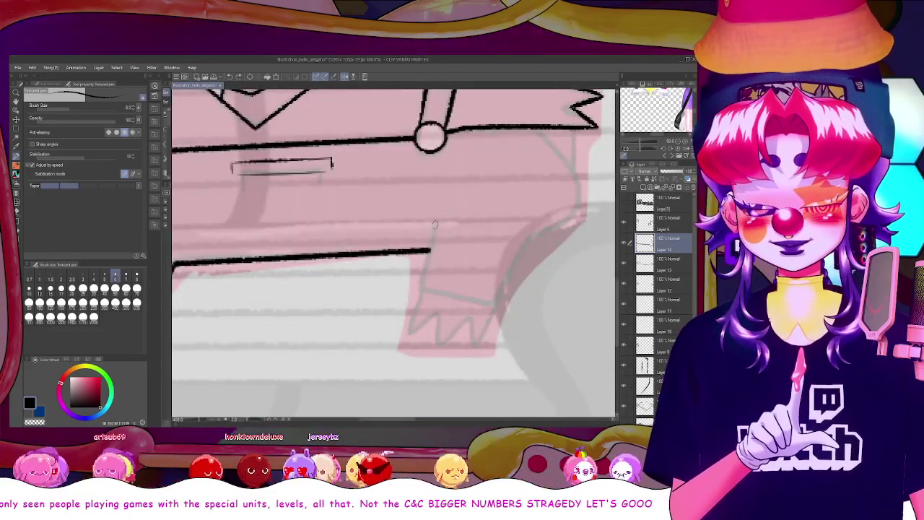
left_click_drag(435, 225, 419, 289)
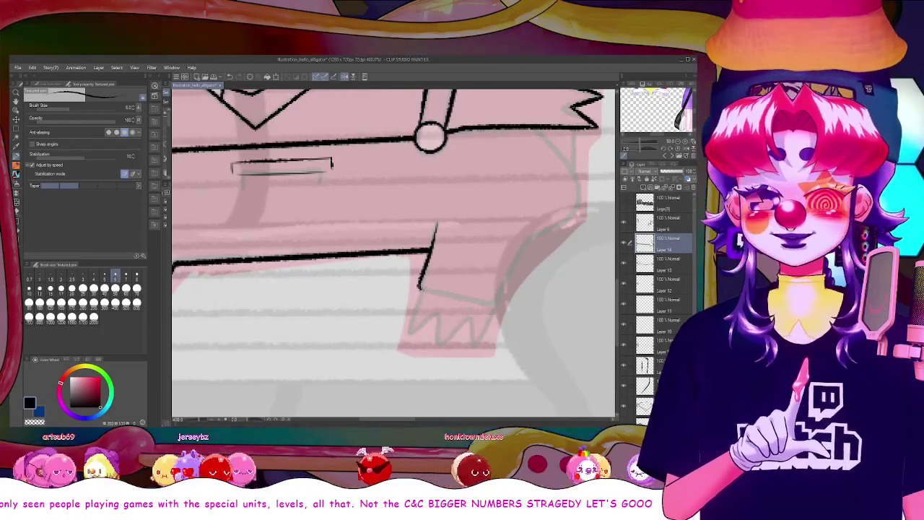
left_click_drag(419, 287, 494, 305)
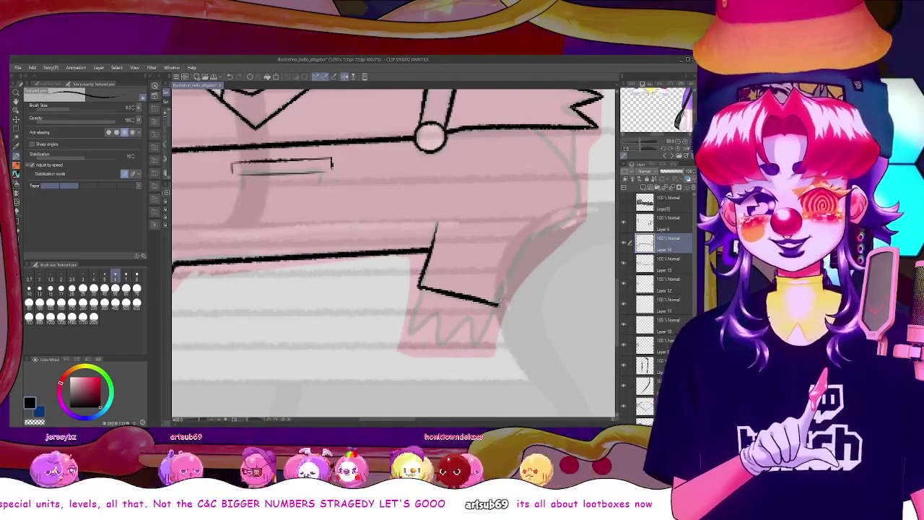
Strengthen the upper end of that leg's inner line and ink the leg's slanted outer side on a new layer
left_click_drag(500, 304, 512, 274)
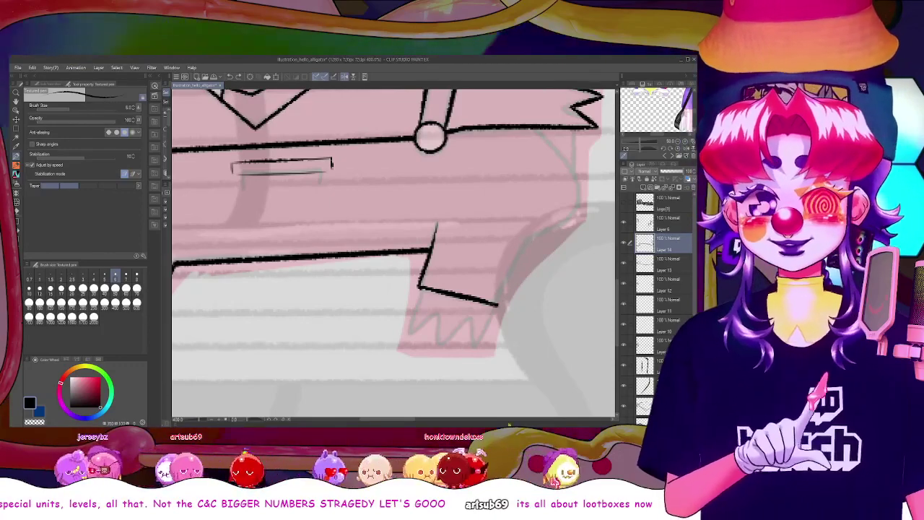
mouse_move(408, 419)
left_mouse_down()
mouse_move(387, 423)
mouse_move(421, 426)
left_mouse_up()
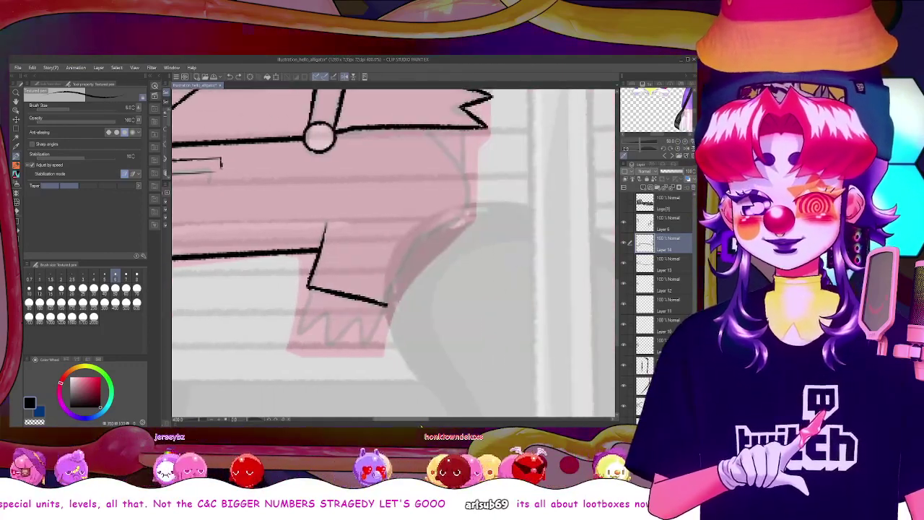
scroll(408, 294, "down", 3)
scroll(409, 293, "up", 3)
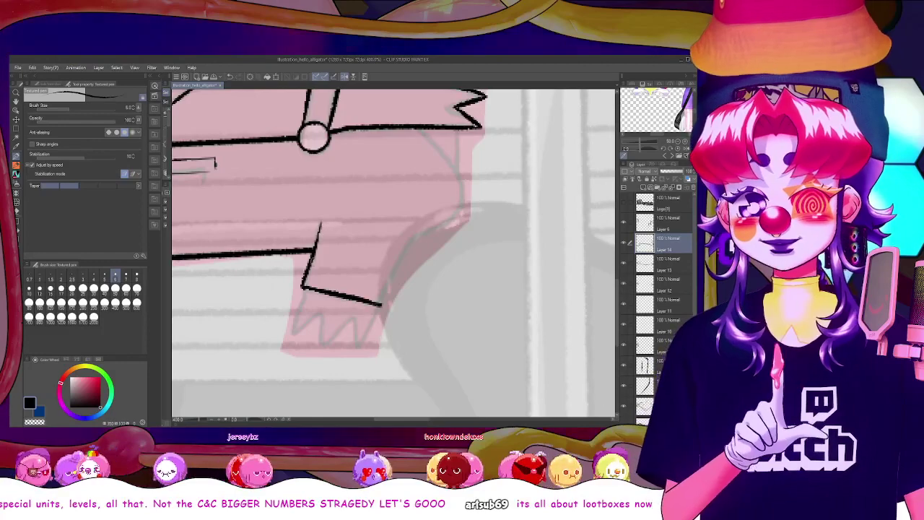
left_click_drag(322, 223, 317, 248)
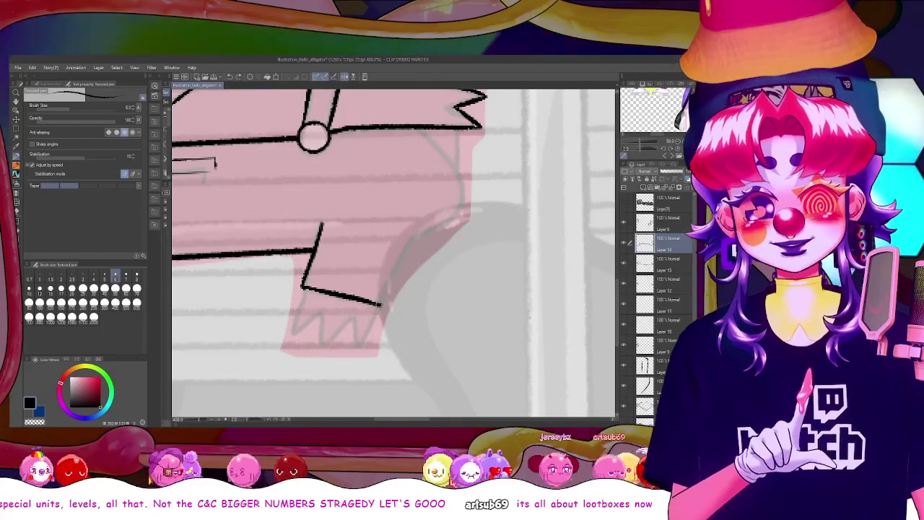
key("ctrl+shift+n")
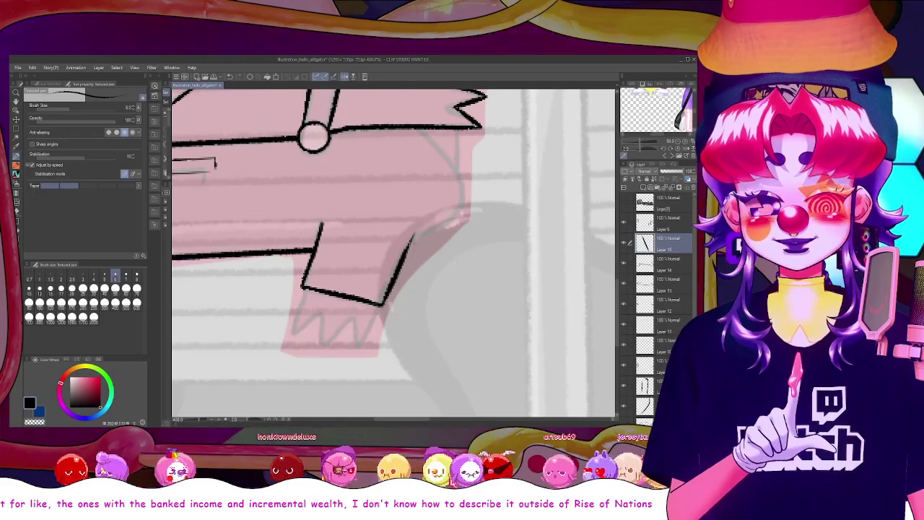
Redo the short underside curve on a new layer, inking it from the top of the leg's outer side toward the rump
key("ctrl+z")
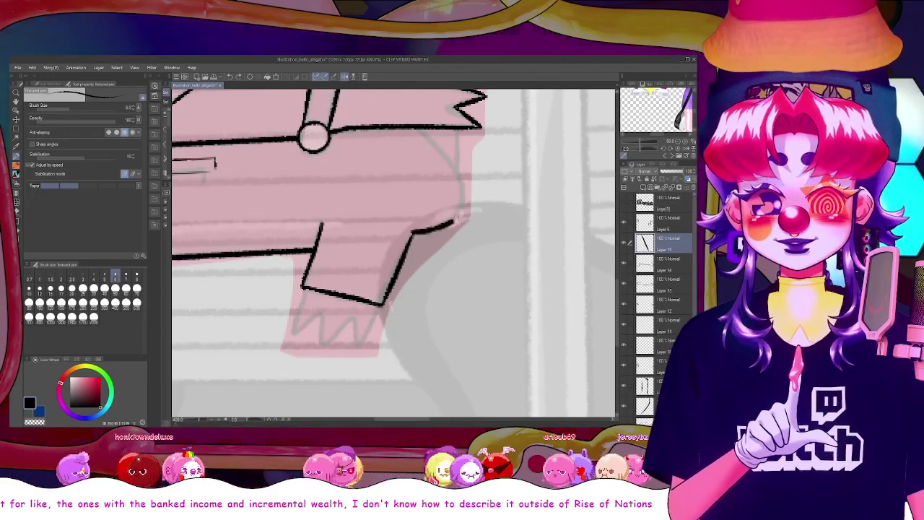
mouse_move(414, 232)
left_mouse_down()
mouse_move(467, 198)
mouse_move(408, 145)
mouse_move(387, 154)
left_mouse_up()
key("ctrl+z")
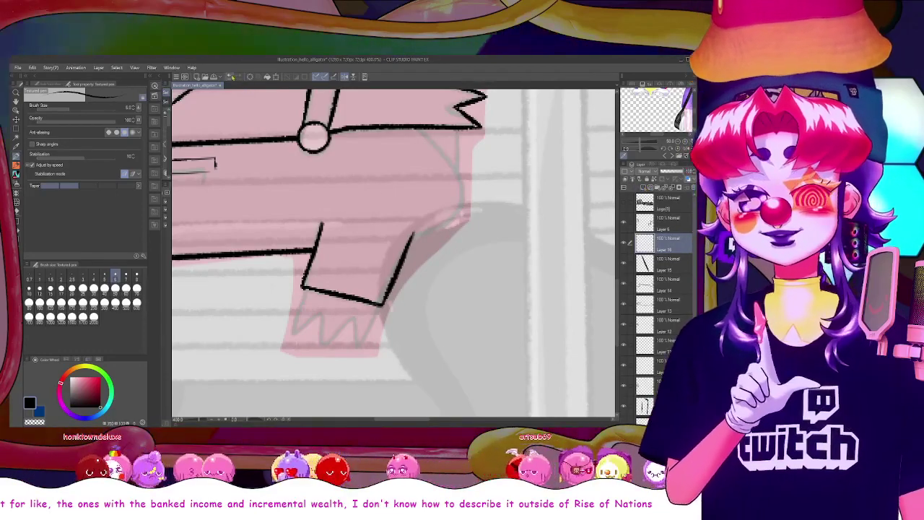
left_click(230, 76)
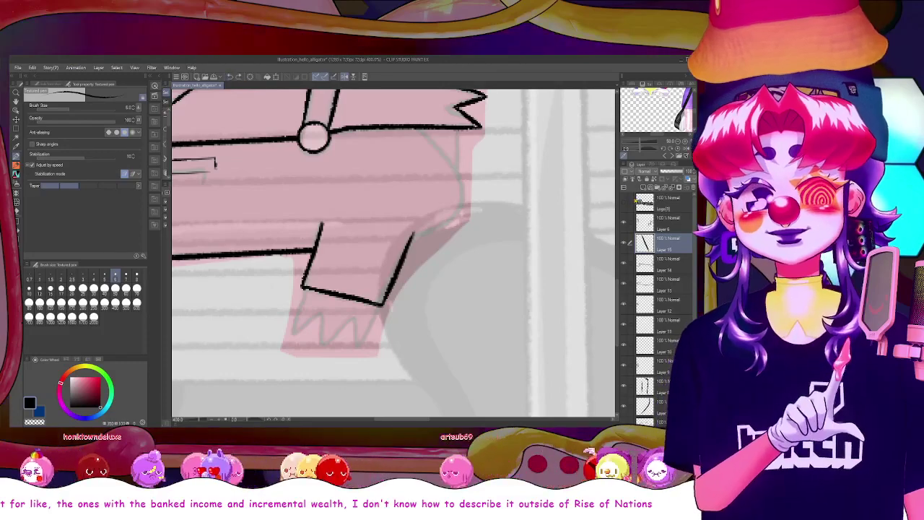
left_click(643, 190)
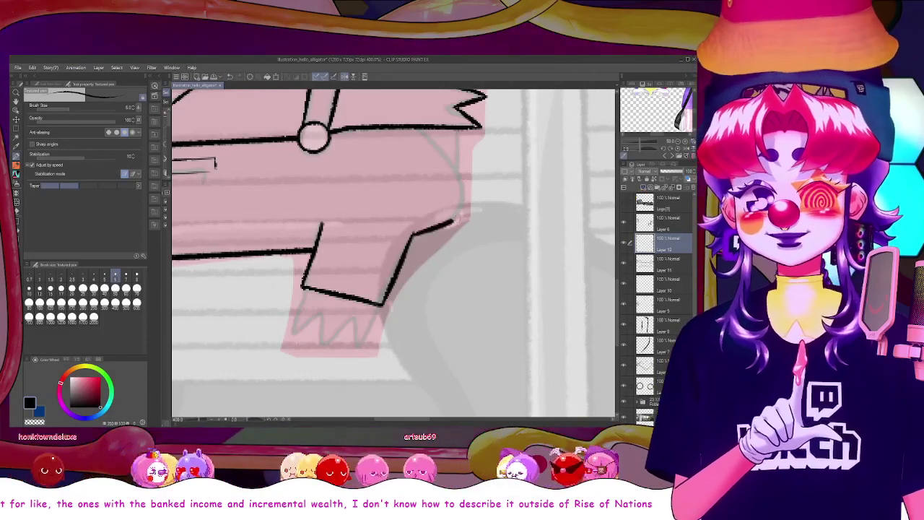
left_click_drag(453, 221, 462, 217)
Ink the rounded rear of the body from the arm's lower edge around to the short underside curve
left_click_drag(618, 286, 618, 272)
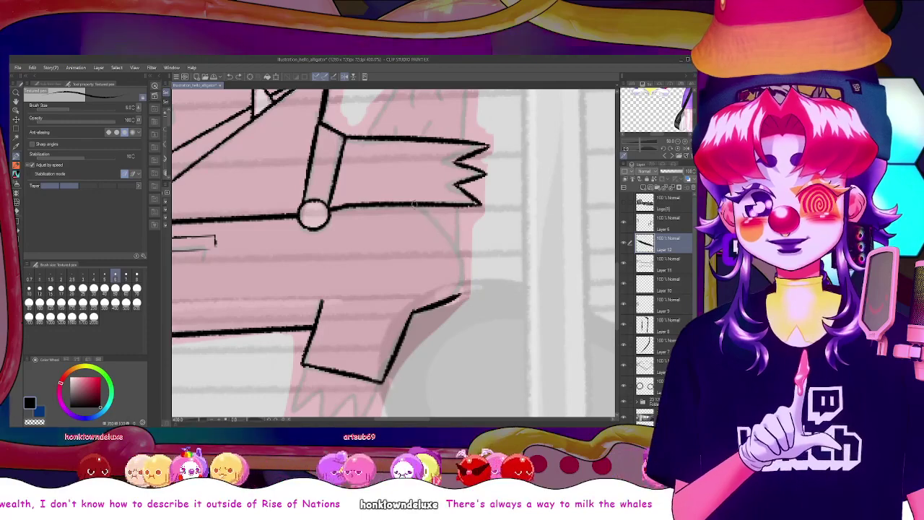
key("ctrl+z")
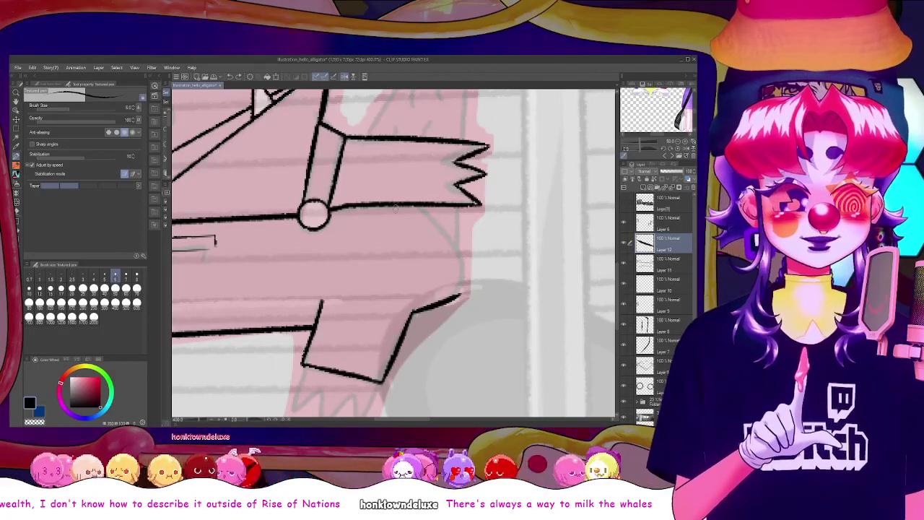
left_click_drag(419, 205, 471, 261)
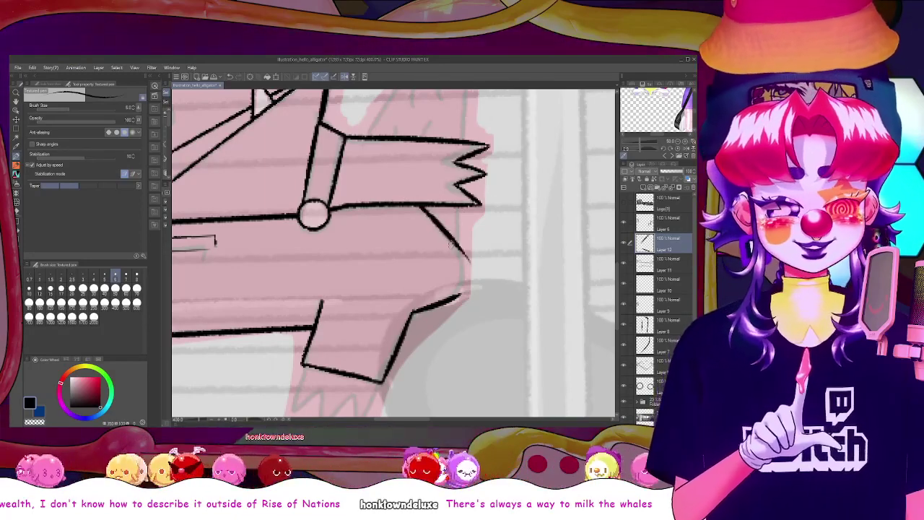
key("ctrl+z")
left_click_drag(421, 206, 462, 261)
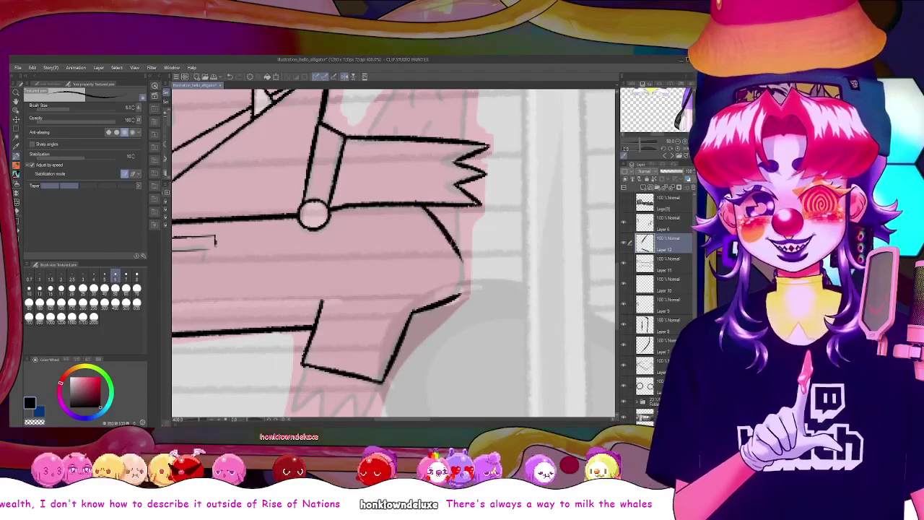
left_click_drag(410, 197, 463, 261)
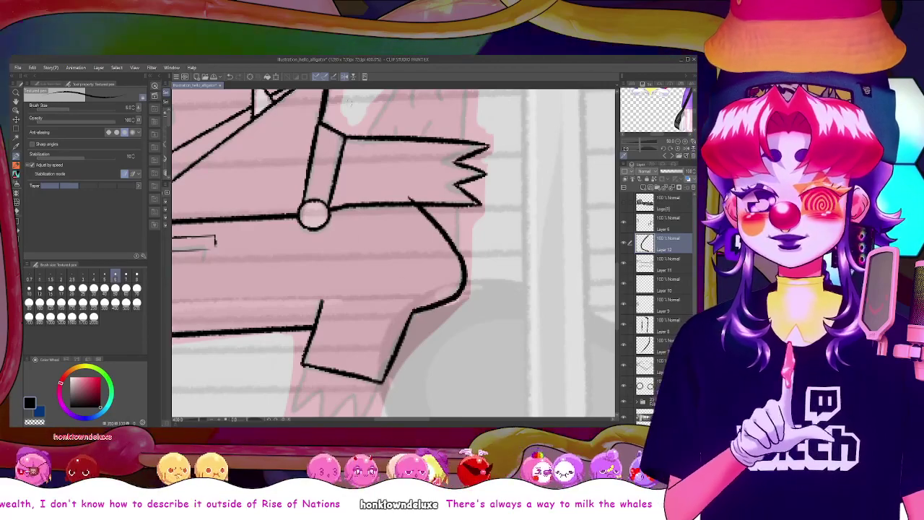
Erase the tip of the rear body curve that overlaps the arm and return to the pen
scroll(353, 160, "down", 2)
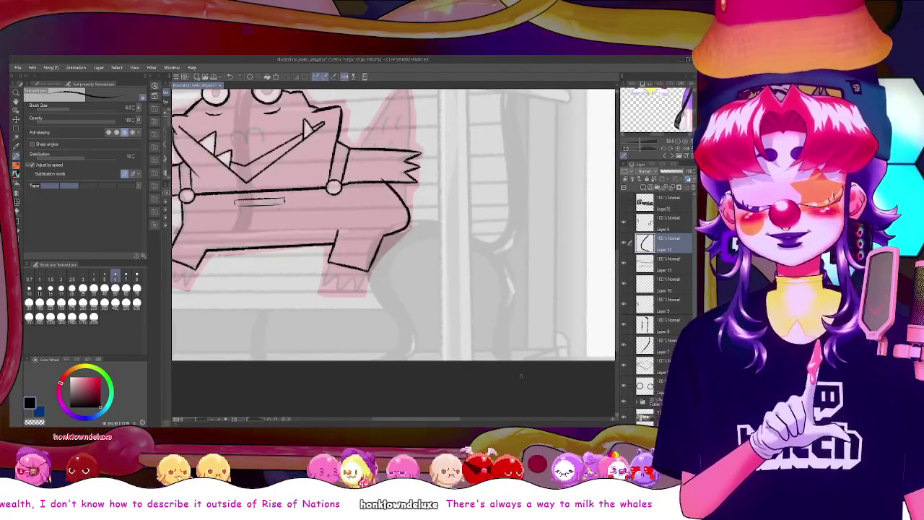
left_click_drag(450, 419, 427, 412)
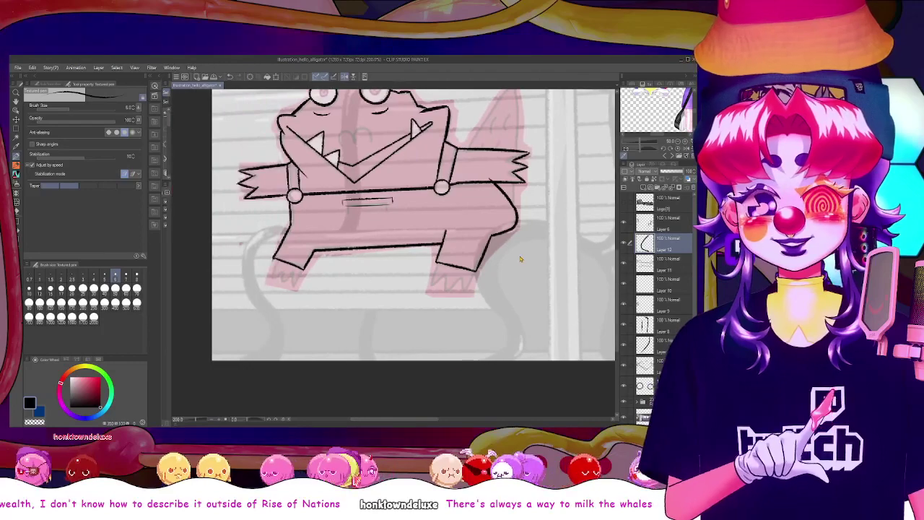
left_click_drag(618, 246, 618, 236)
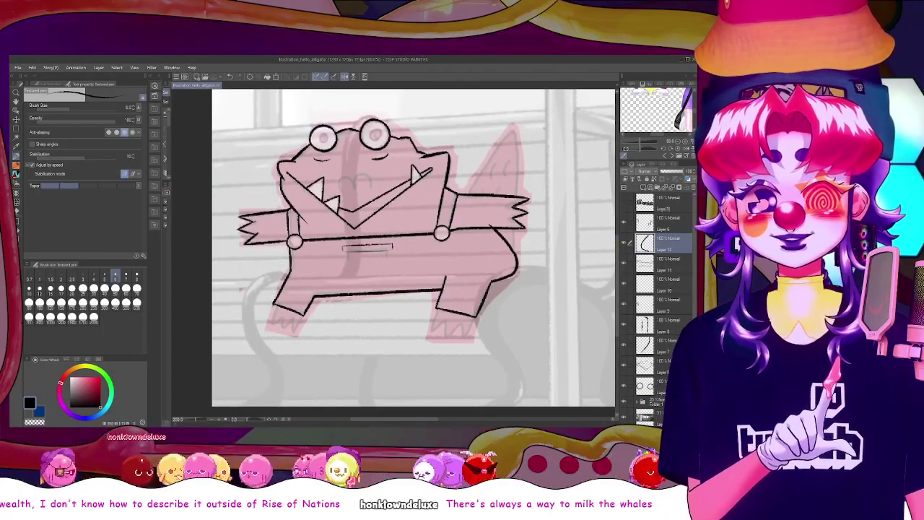
key("e")
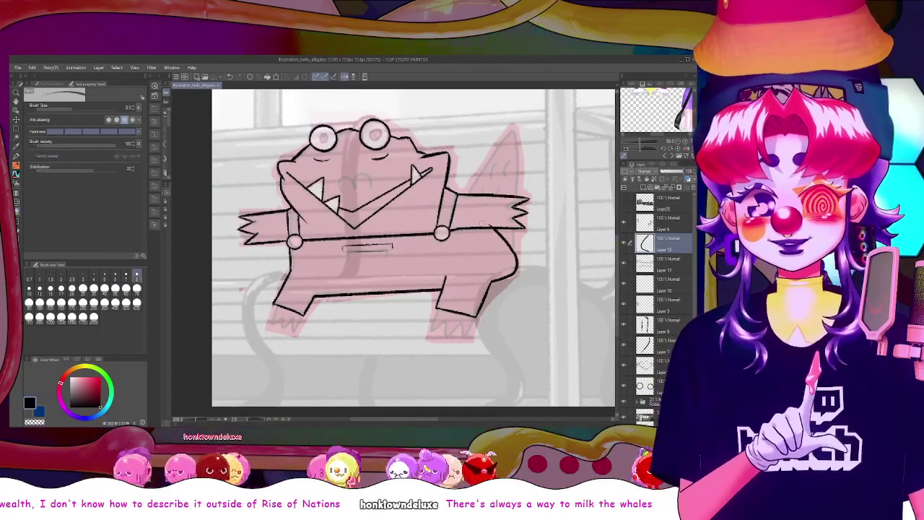
key("p")
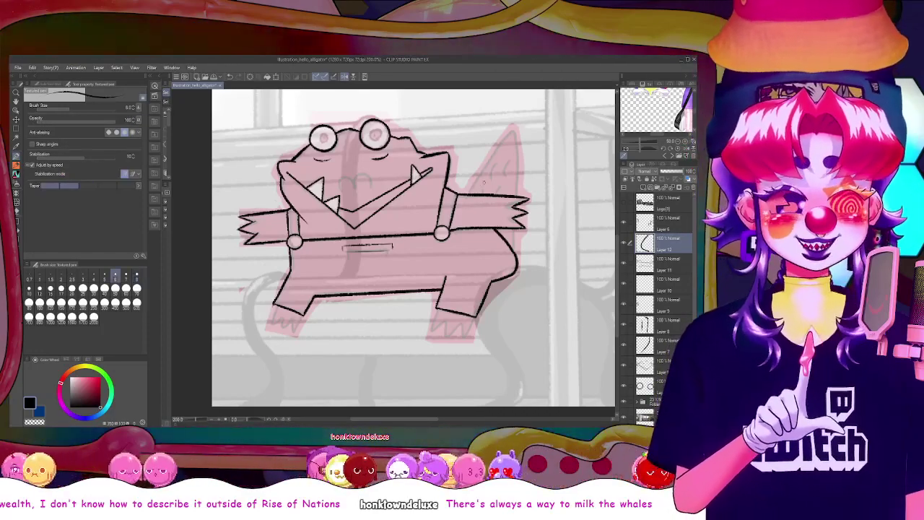
key("ctrl+plus")
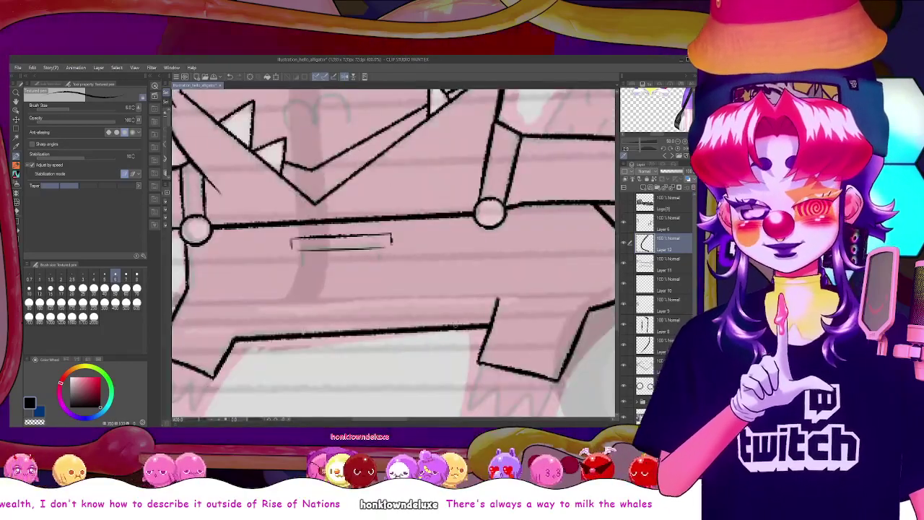
scroll(457, 336, "down", 2)
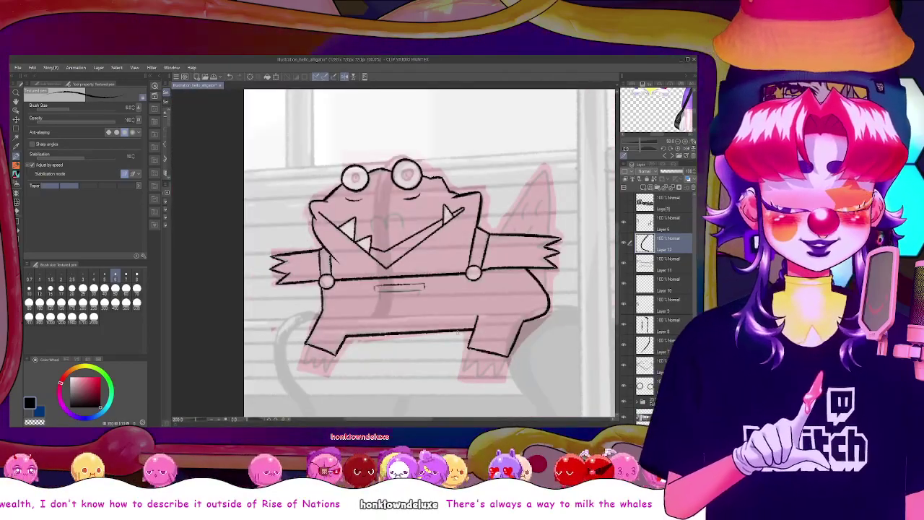
scroll(458, 334, "up", 2)
scroll(458, 336, "down", 2)
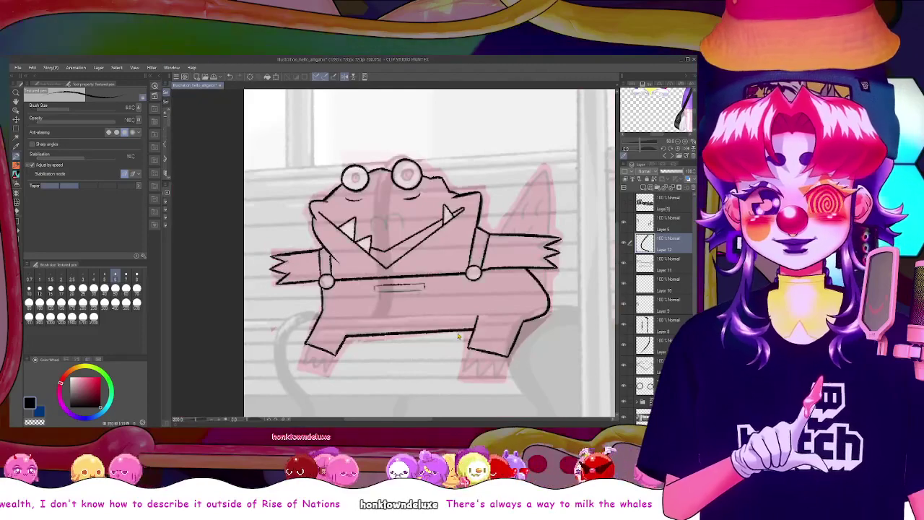
scroll(486, 198, "up", 2)
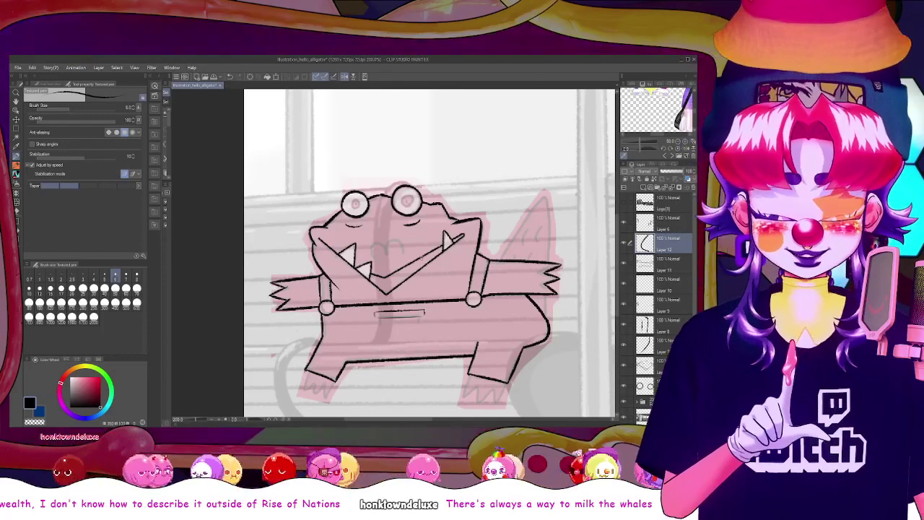
Add a new layer and ink the tail's slanted edge nearest the head, from the tip down across the arm
left_click_drag(427, 420, 441, 419)
left_click(643, 187)
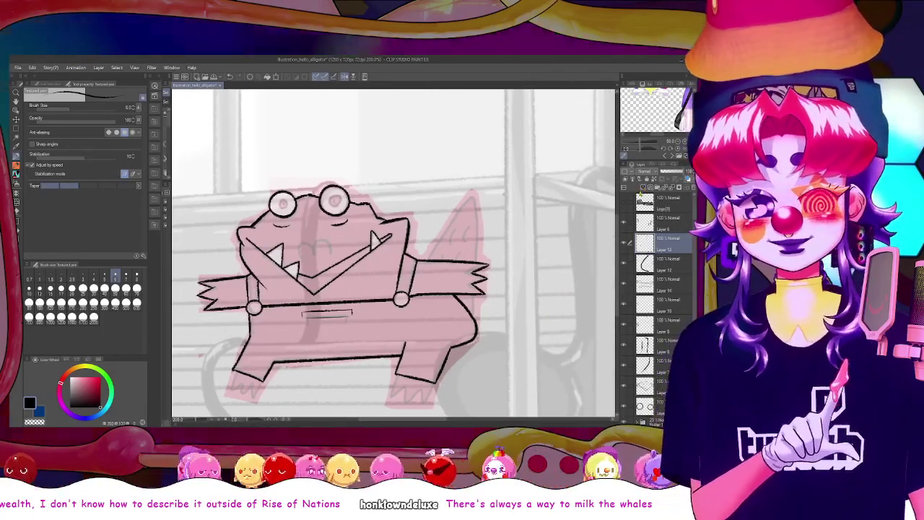
scroll(391, 295, "up", 2)
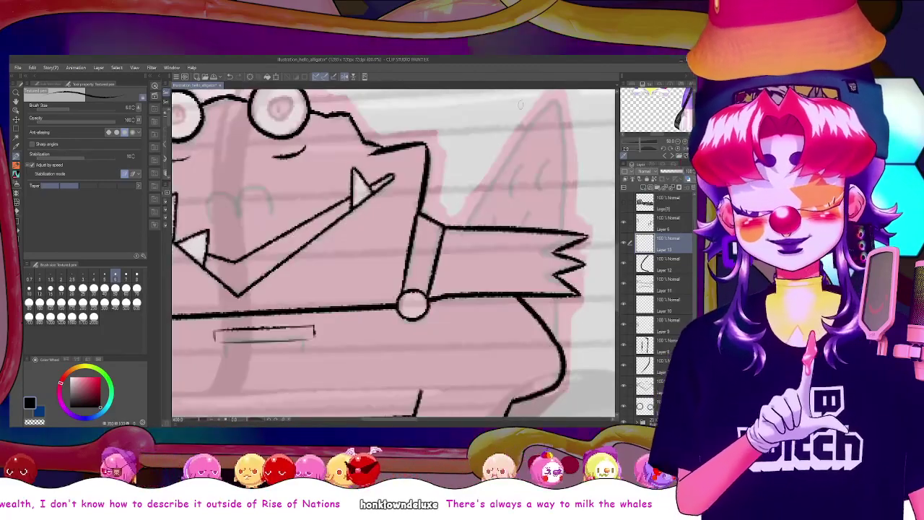
mouse_move(446, 228)
left_mouse_down()
mouse_move(553, 101)
mouse_move(440, 287)
left_mouse_up()
key("ctrl+z")
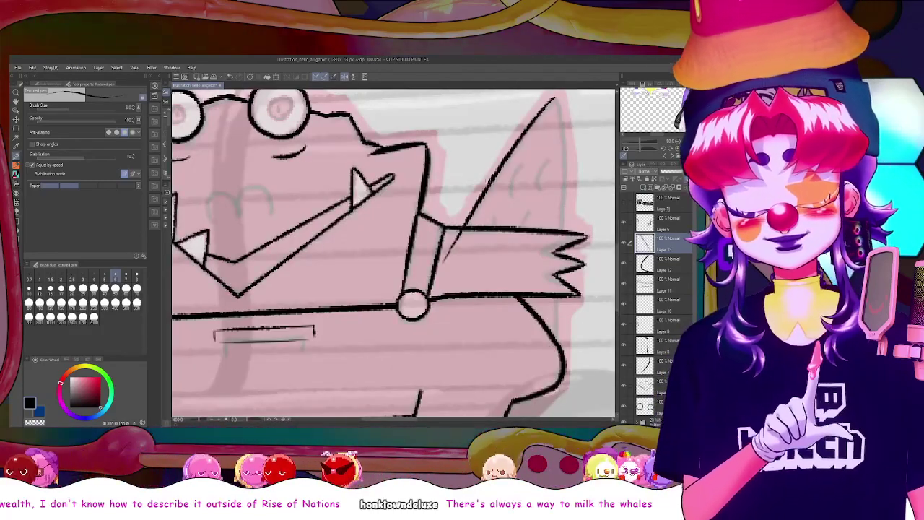
key("ctrl+z")
left_click_drag(557, 98, 433, 271)
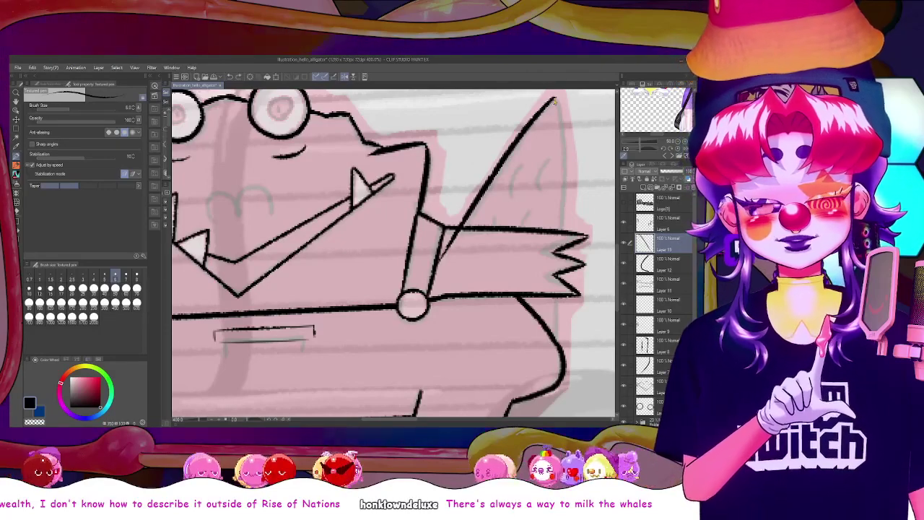
Ink the tail's outer edge from the tip down through the hand to the rear body curve
left_click_drag(556, 97, 569, 233)
key("ctrl+z")
key("ctrl+z")
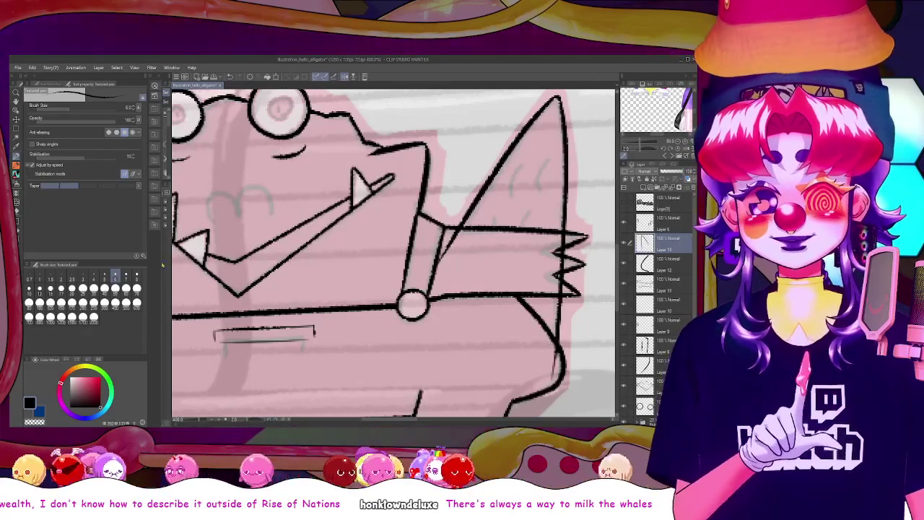
Erase the tail's two edge lines where they overlap the arm and the hand
left_click(17, 211)
left_click_drag(455, 223, 455, 234)
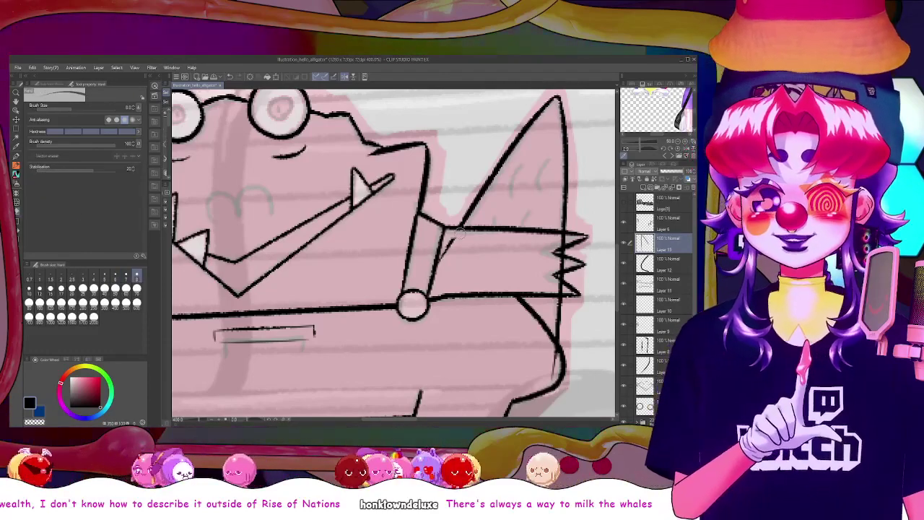
mouse_move(564, 236)
left_mouse_down()
mouse_move(561, 287)
mouse_move(566, 267)
left_mouse_up()
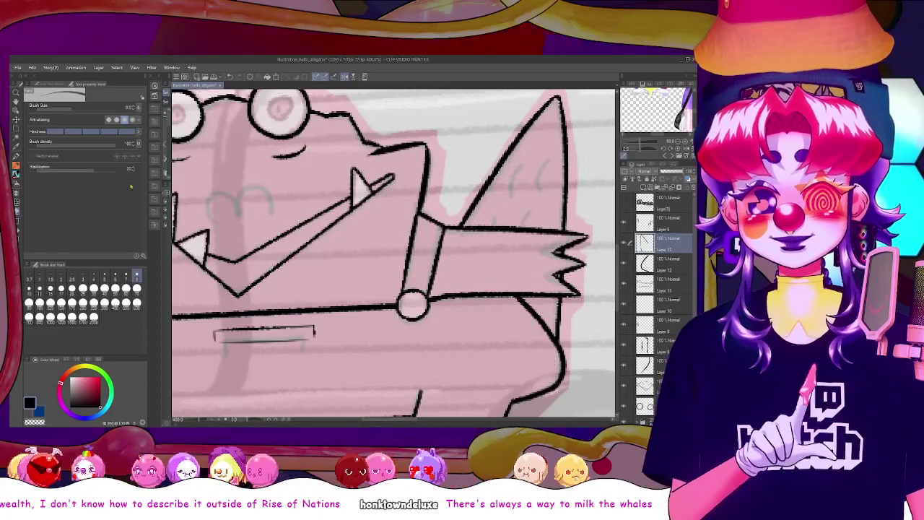
Ink four short curved scale marks inside the tail and erase the ends of the lower two that cross the arm
key("p")
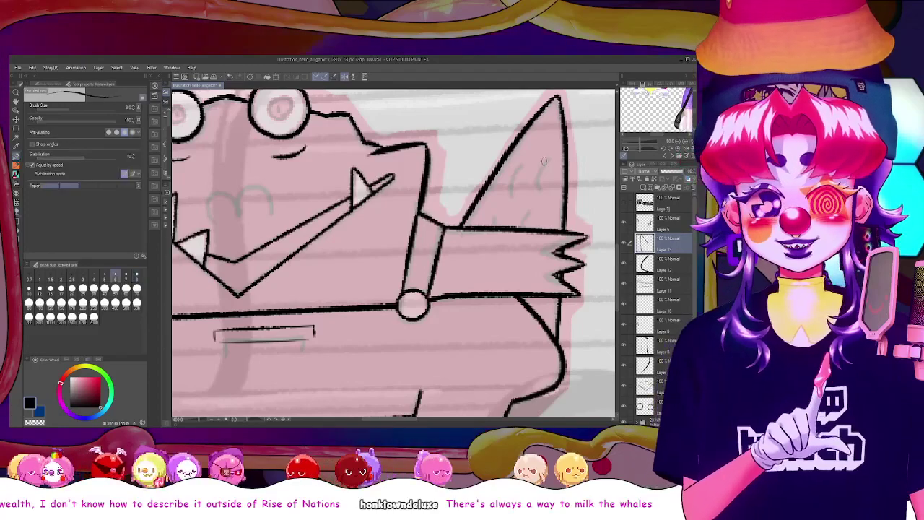
left_click_drag(545, 160, 541, 191)
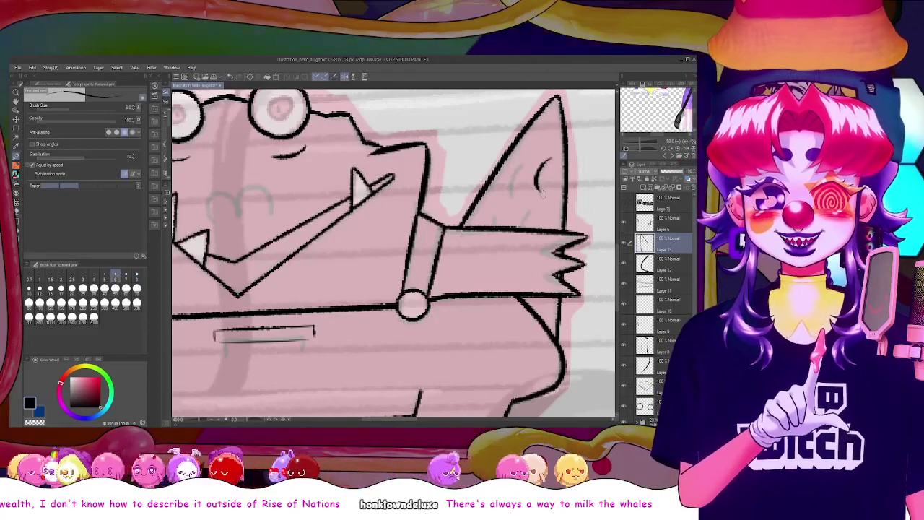
mouse_move(515, 163)
left_mouse_down()
mouse_move(517, 195)
mouse_move(522, 187)
mouse_move(533, 212)
mouse_move(521, 241)
left_mouse_up()
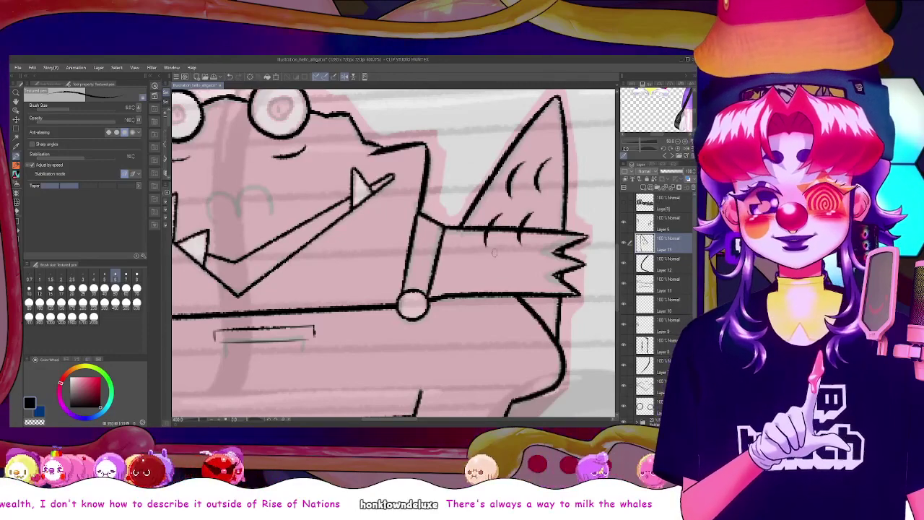
key("e")
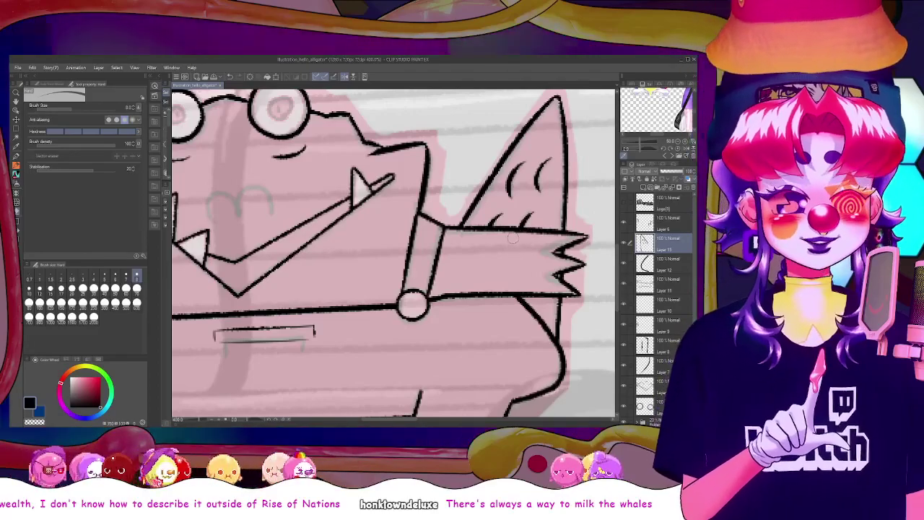
scroll(510, 244, "down", 2)
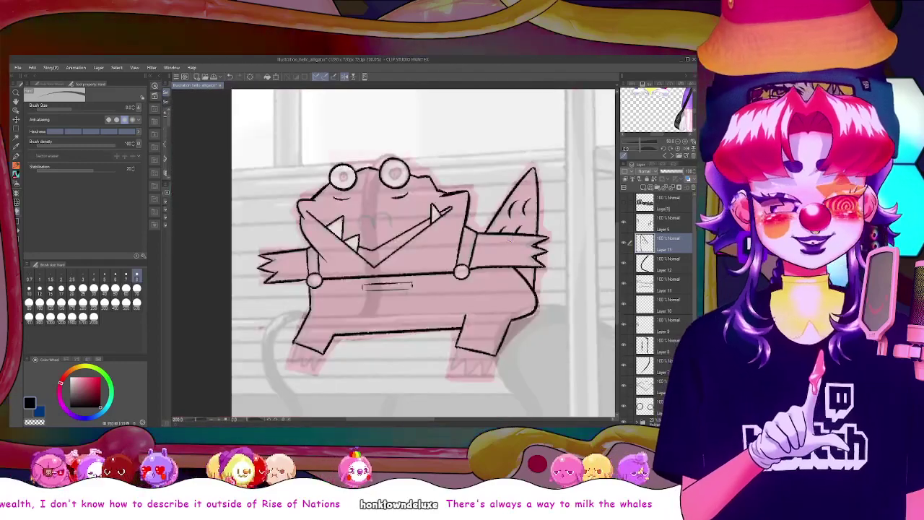
scroll(511, 240, "down", 1)
scroll(511, 239, "up", 1)
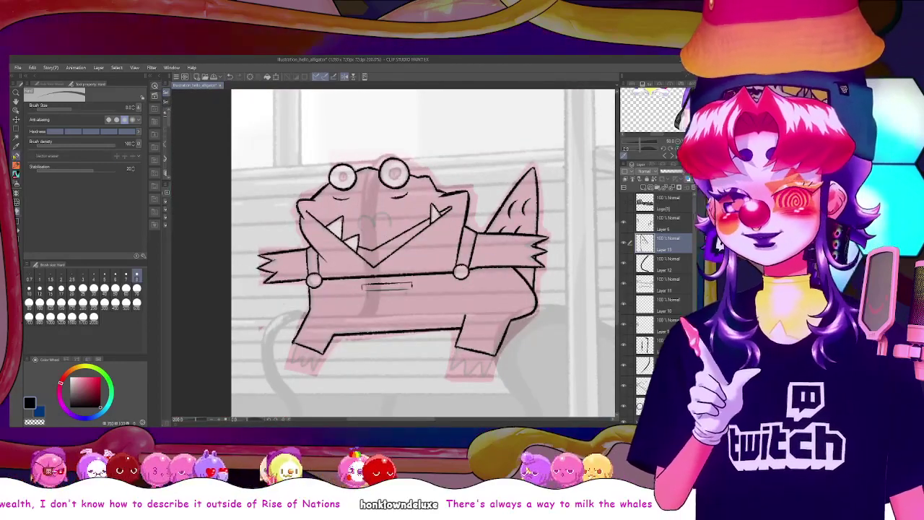
Flip the canvas view horizontally and switch to the symmetrical ruler tool
left_click(345, 78)
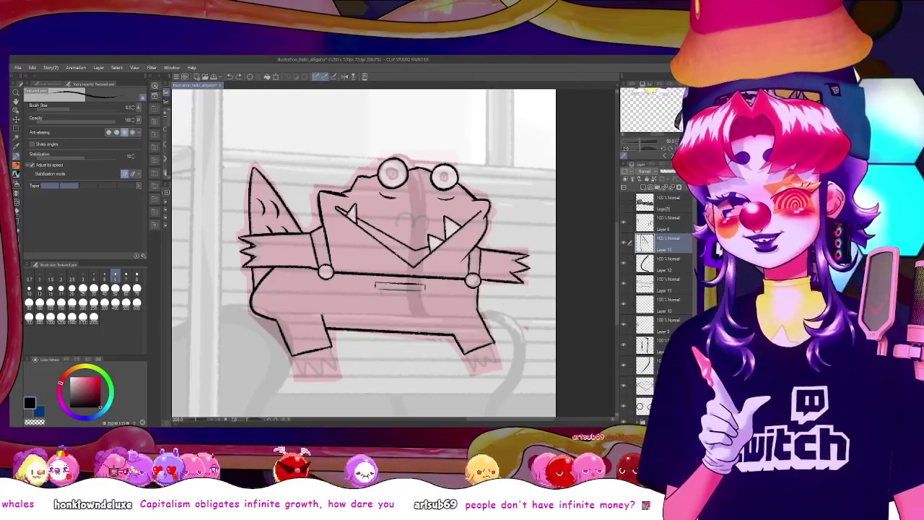
key("u")
key("u")
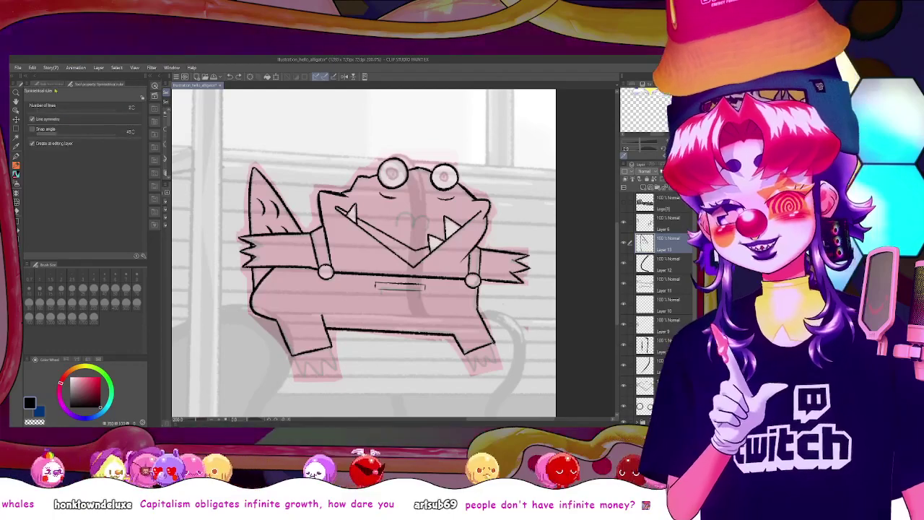
Place a concentric circle special ruler centred on the alligator's sketched nose, sized to the nose outline
left_click(50, 85)
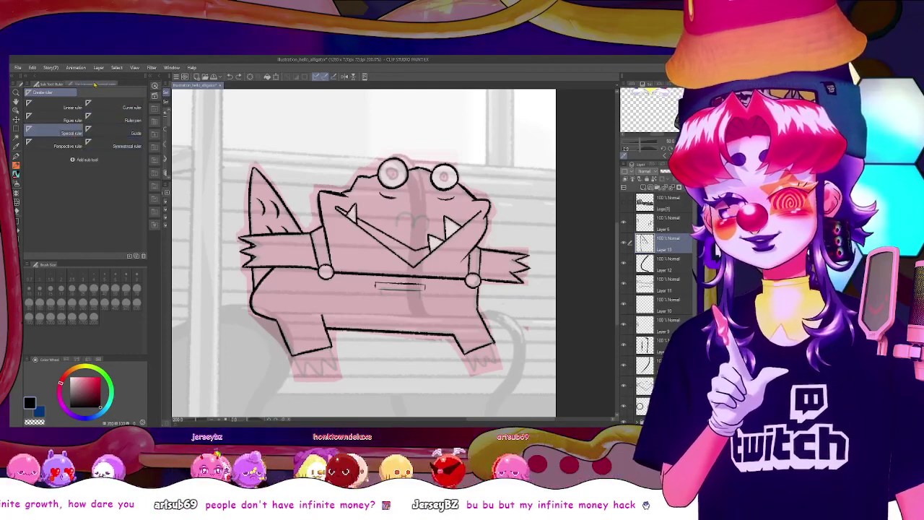
left_click(94, 84)
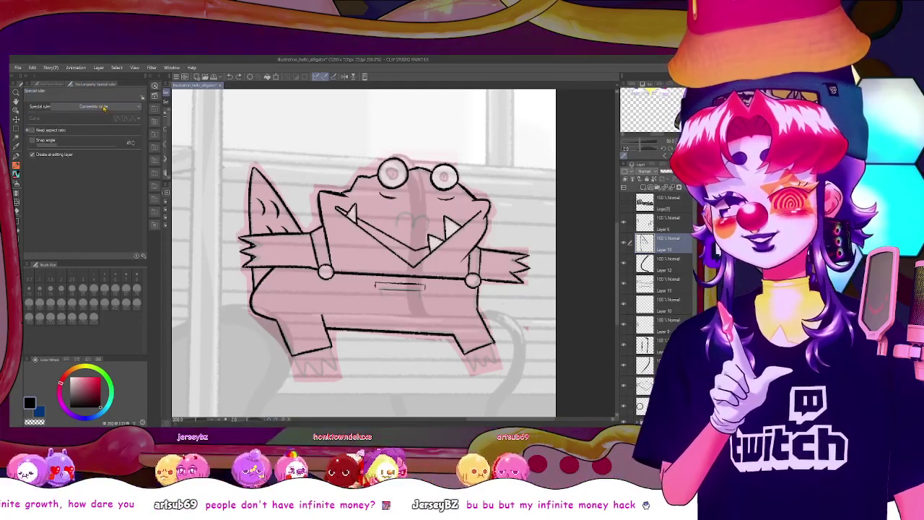
scroll(412, 221, "up", 2)
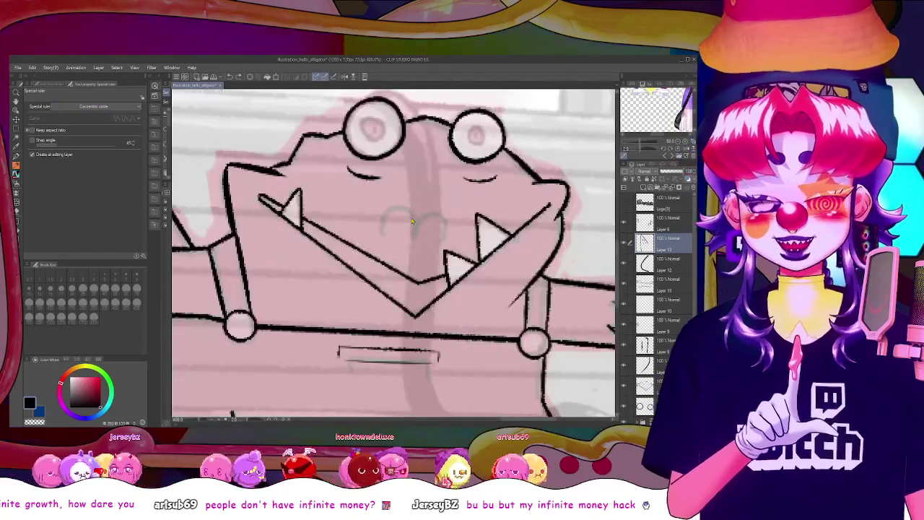
left_click(47, 85)
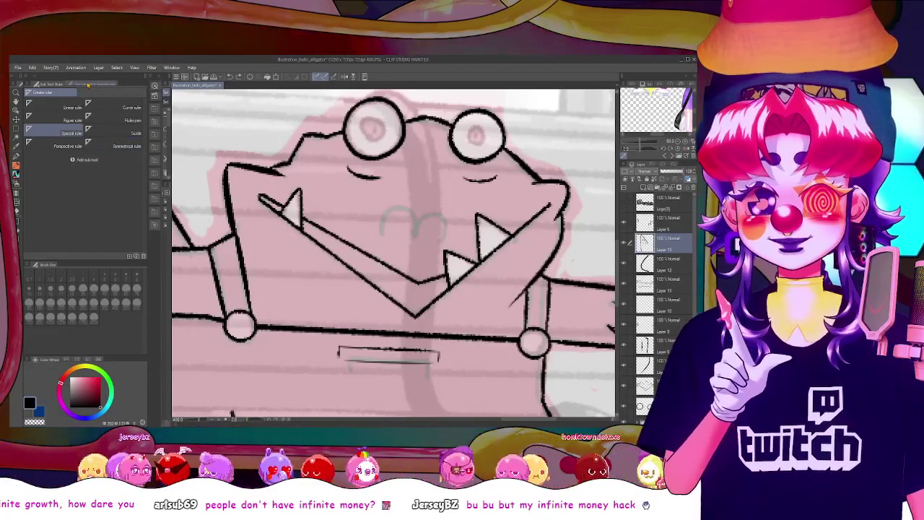
left_click(88, 85)
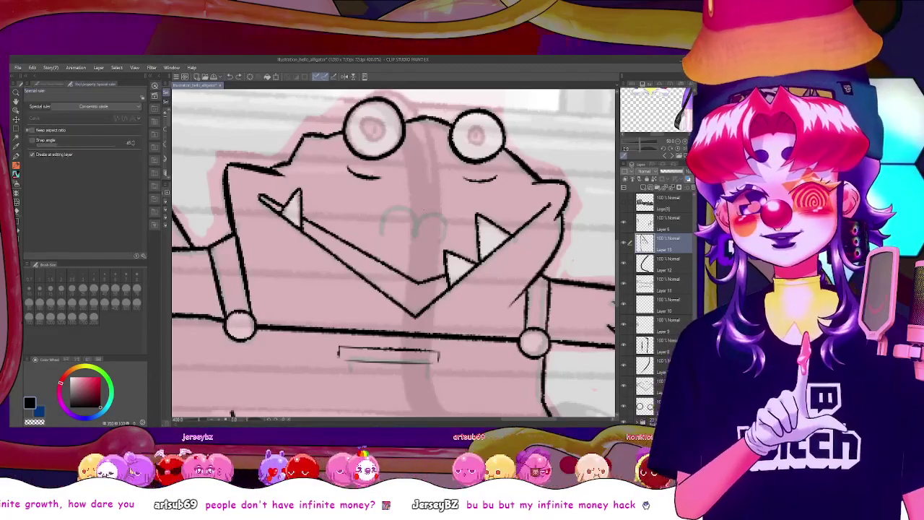
left_click_drag(466, 197, 454, 182)
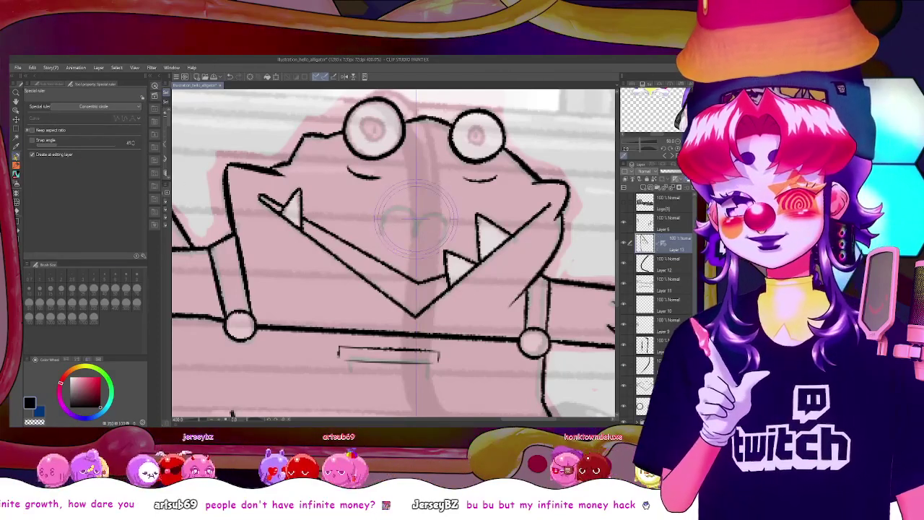
Ink the round nose outline along the circle ruler with the textured pen, and select Layer 12
key("p")
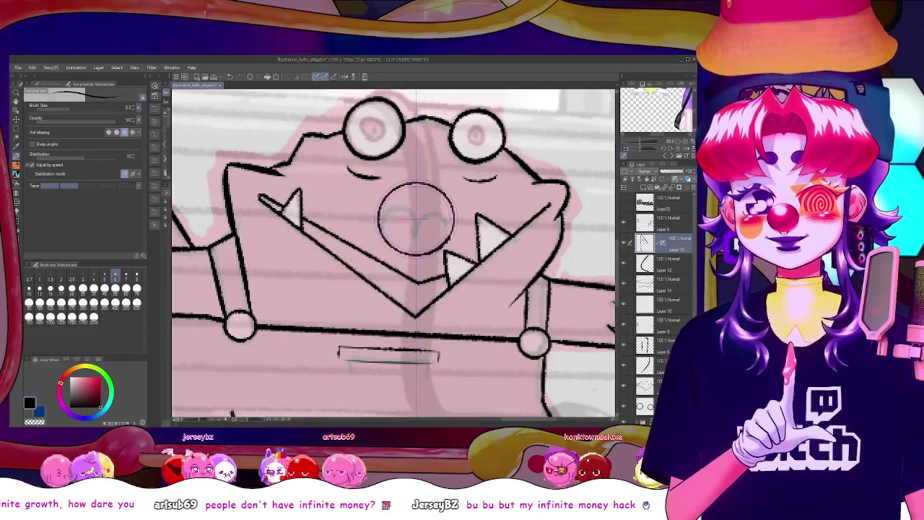
left_click_drag(416, 182, 405, 183)
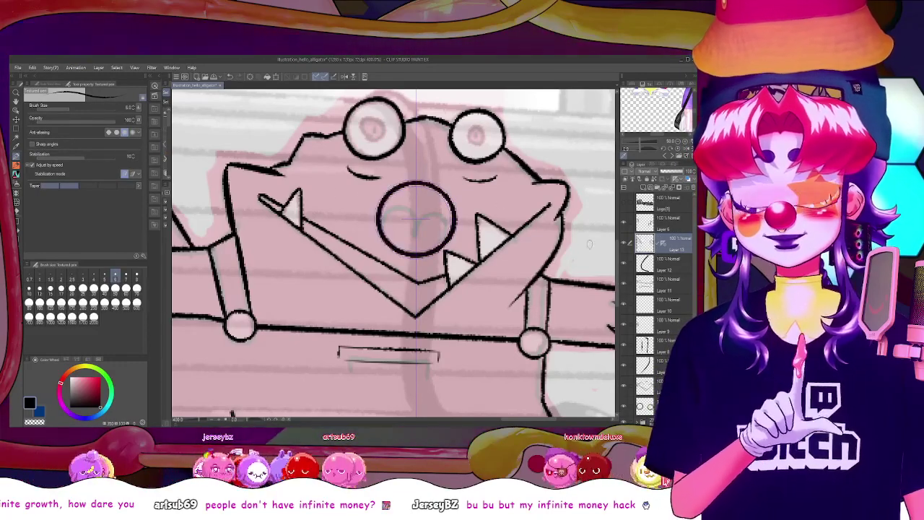
left_click(663, 268)
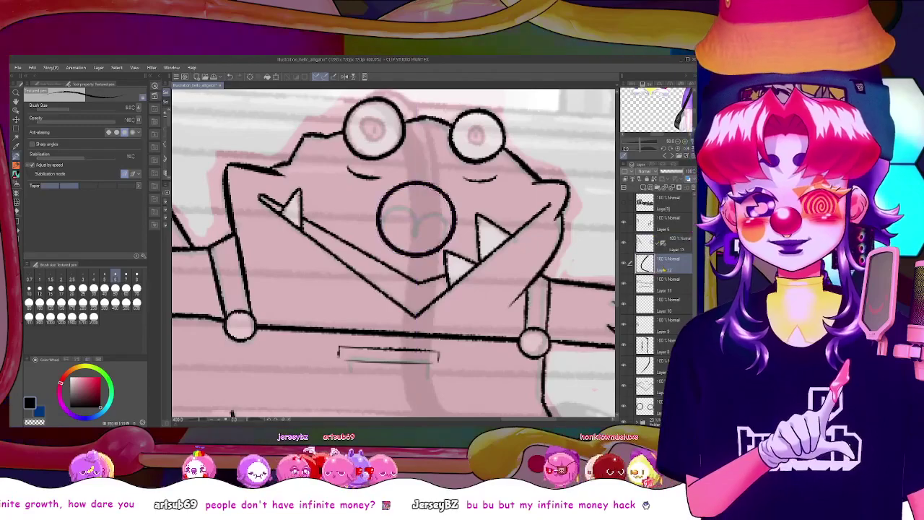
key("ctrl+minus")
key("ctrl+minus")
key("ctrl+minus")
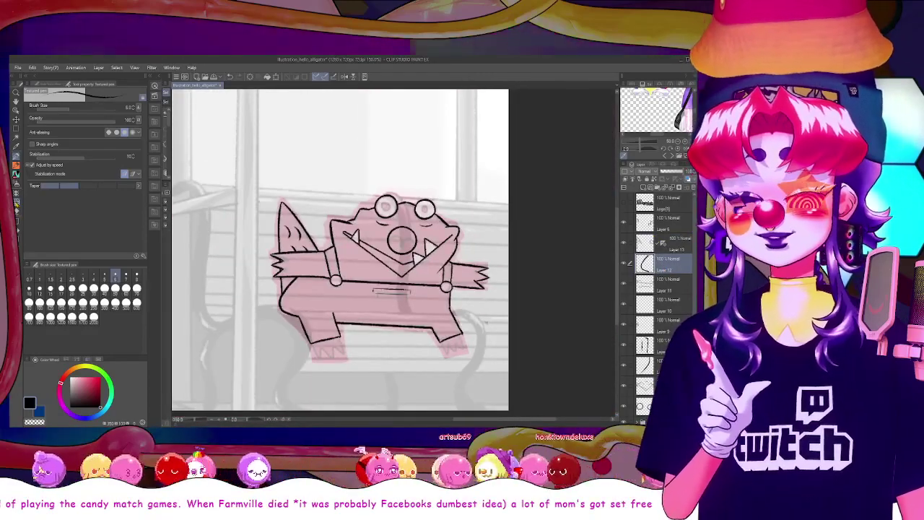
left_click(16, 212)
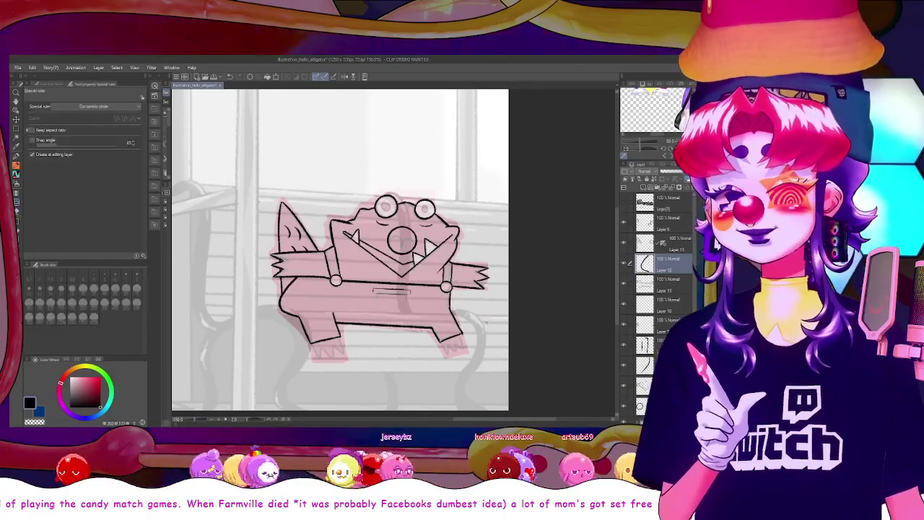
key("u")
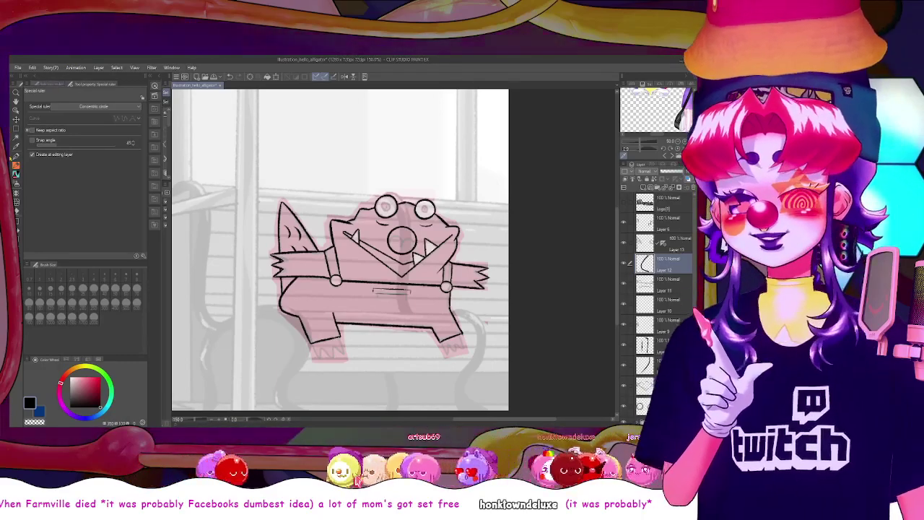
key("p")
Add a new layer above Layer 12 for inking the claws of the foot beneath the smooth-backed arm
scroll(375, 311, "up", 4)
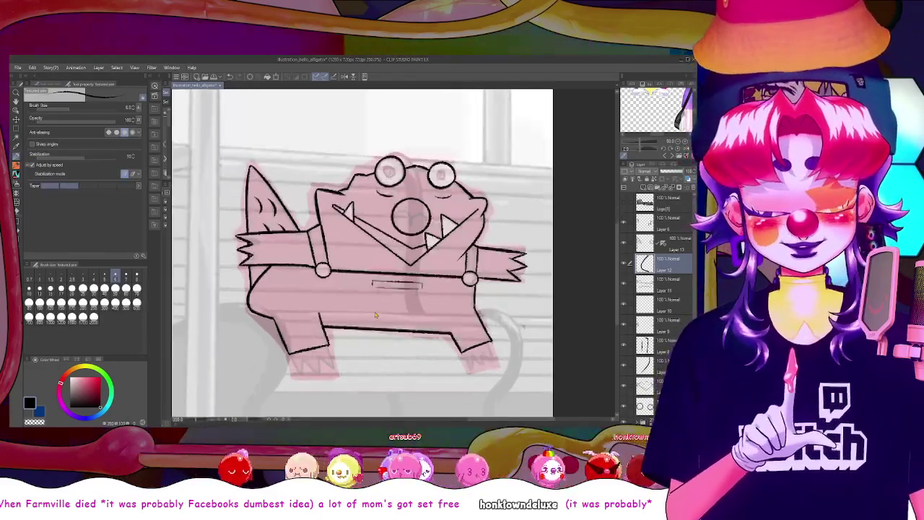
scroll(375, 313, "down", 3)
scroll(375, 314, "up", 3)
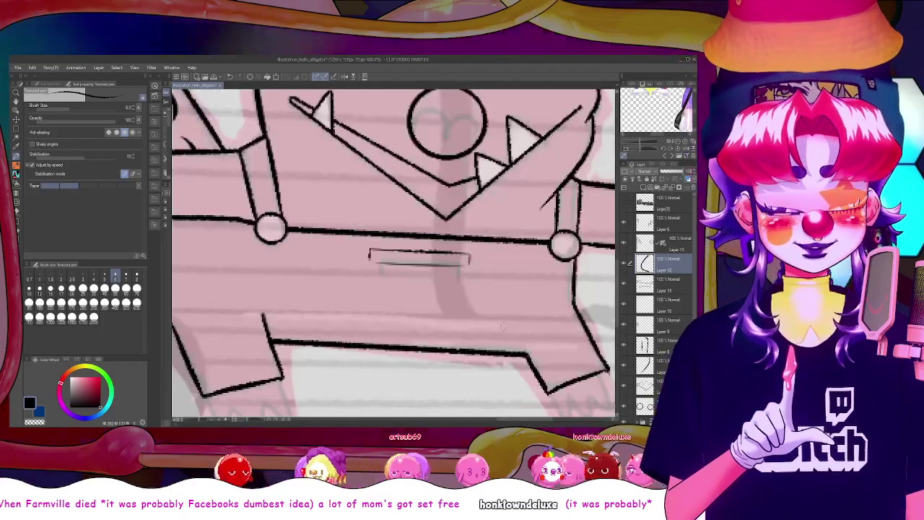
left_click_drag(542, 419, 558, 418)
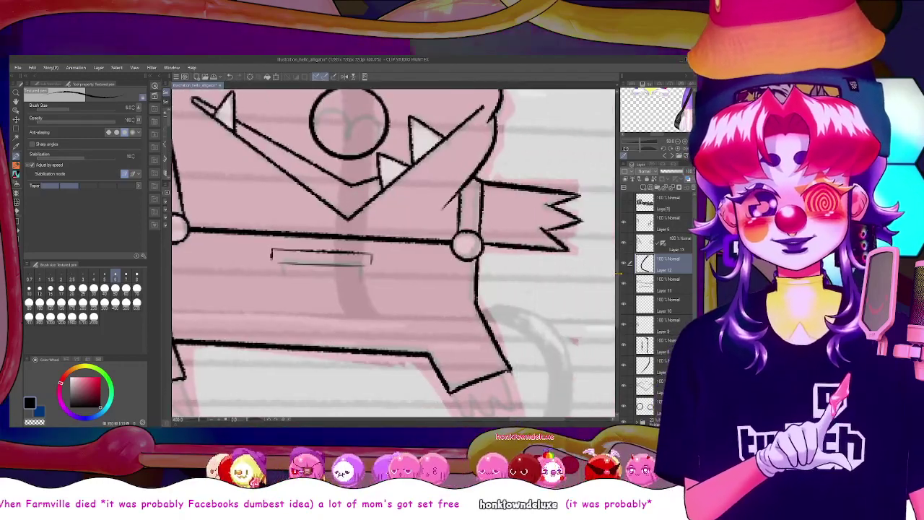
left_click_drag(618, 292, 619, 313)
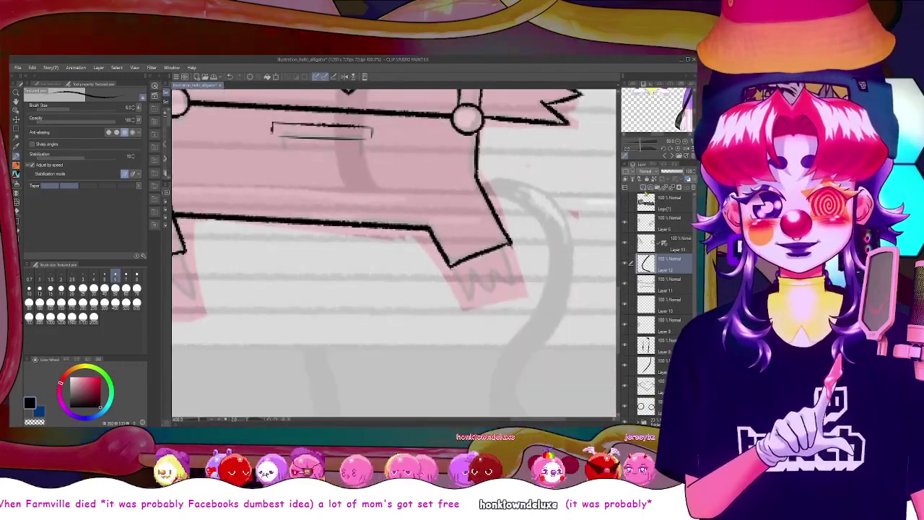
left_click(644, 187)
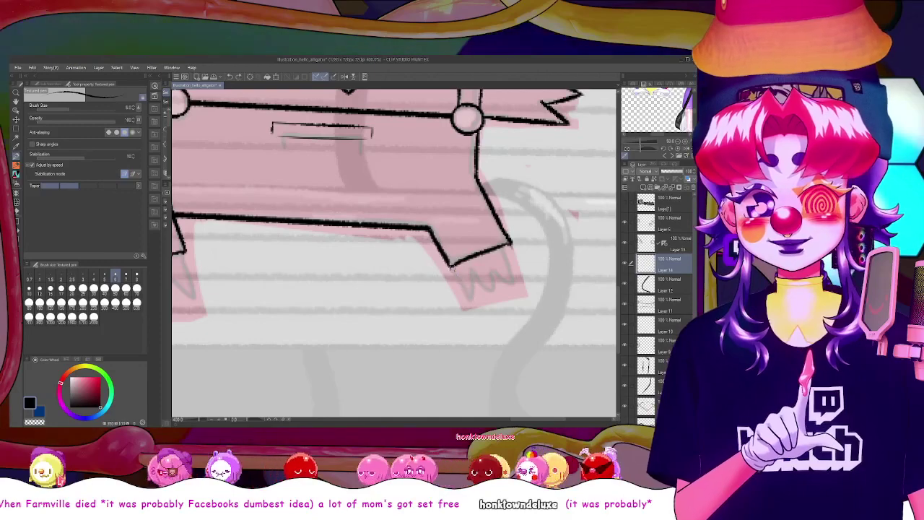
Ink three pointed claws on the foot farther from the tail with the textured pen, redoing strokes that miss the sketch
left_click_drag(451, 267, 472, 294)
key("ctrl+z")
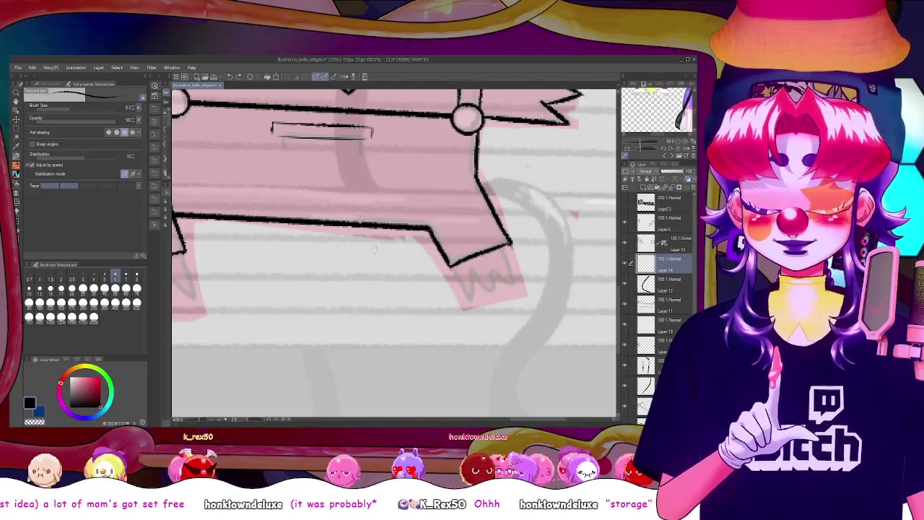
left_click_drag(448, 261, 466, 298)
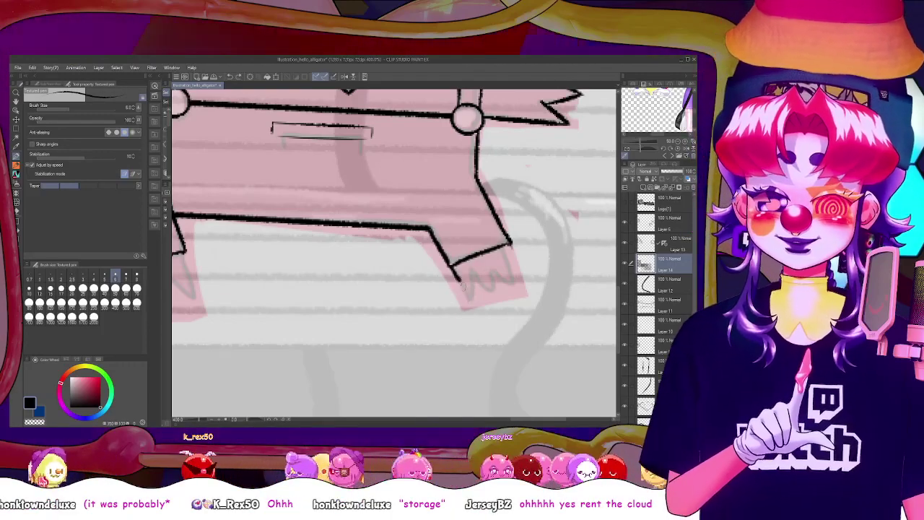
key("ctrl+z")
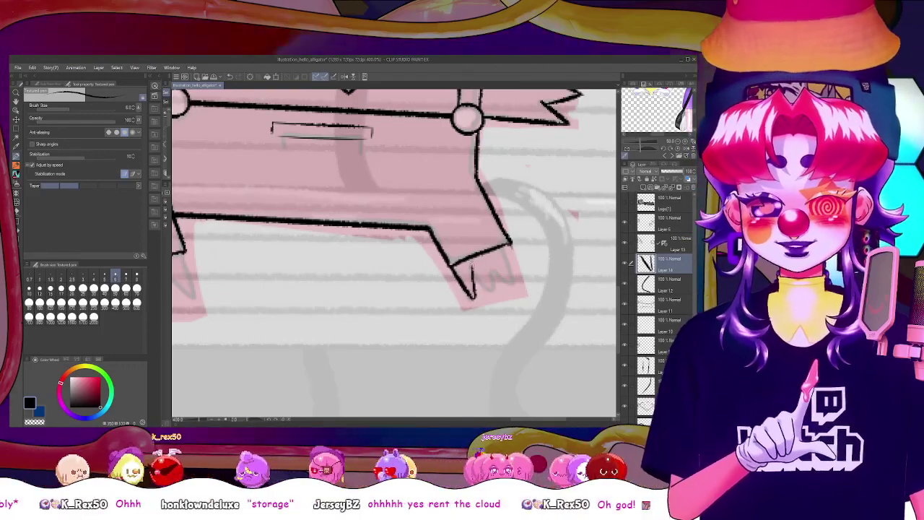
left_click_drag(473, 267, 499, 287)
key("ctrl+z")
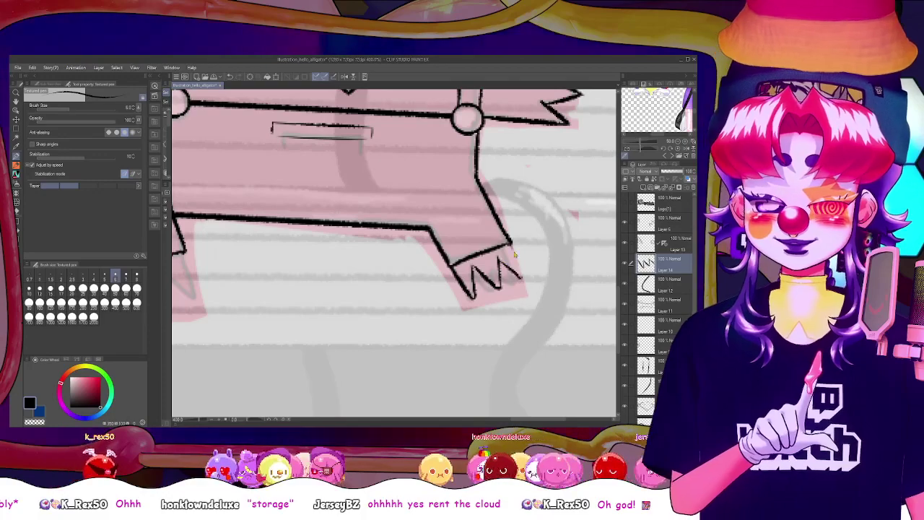
key("ctrl+z")
key("ctrl+z")
left_click_drag(511, 245, 524, 278)
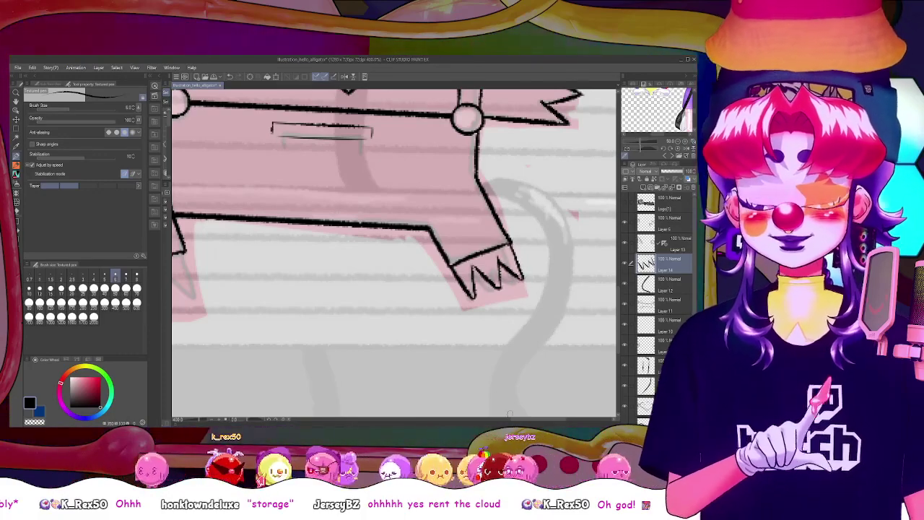
left_click_drag(516, 420, 508, 419)
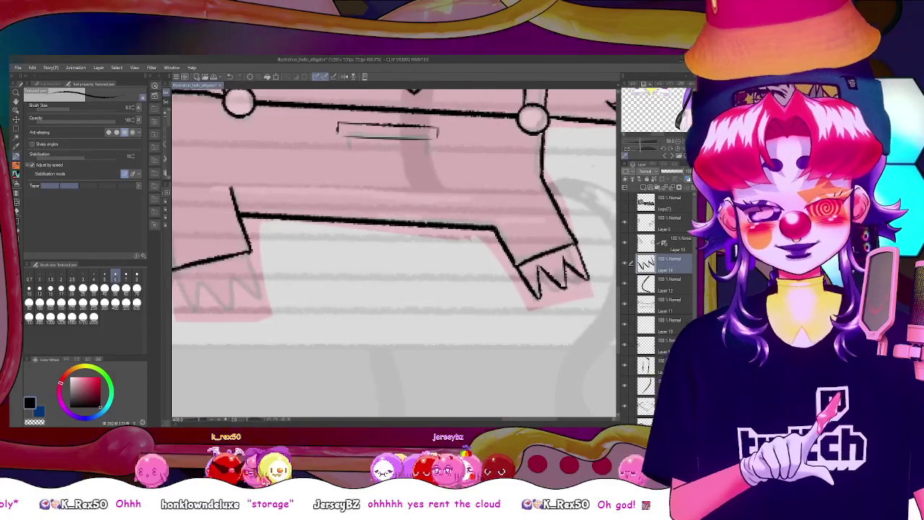
left_click_drag(540, 267, 540, 286)
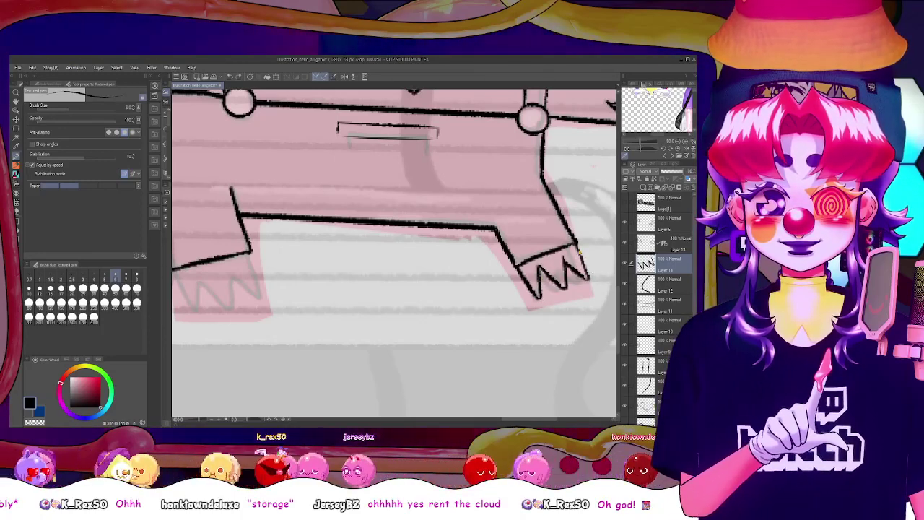
left_click_drag(525, 419, 523, 419)
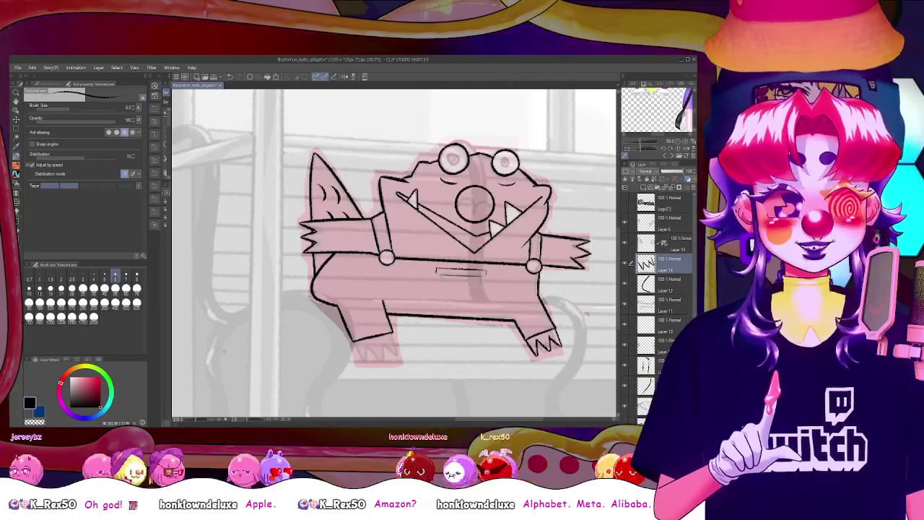
scroll(225, 356, "up", 3)
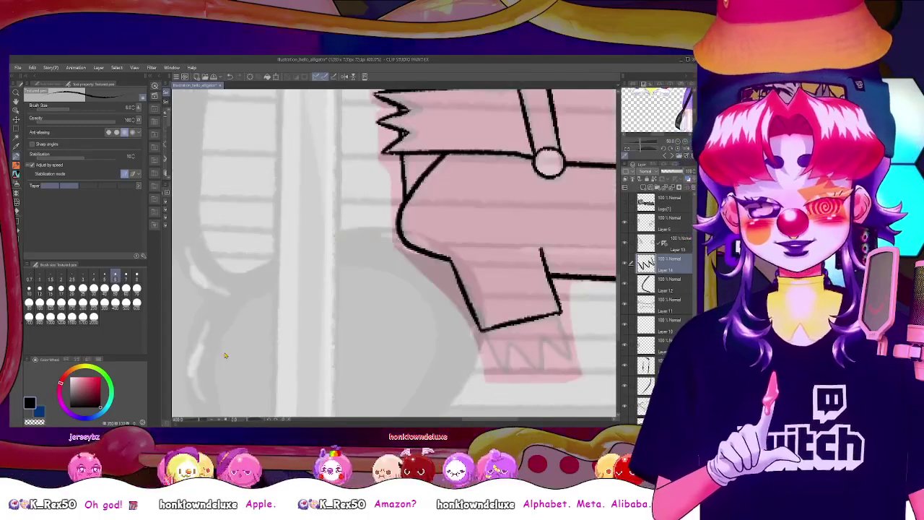
left_click_drag(475, 420, 517, 420)
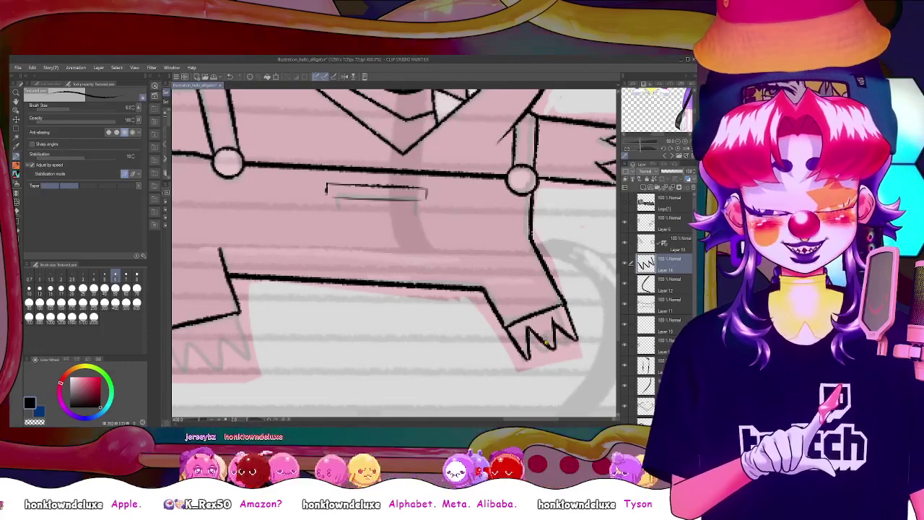
scroll(545, 335, "down", 2)
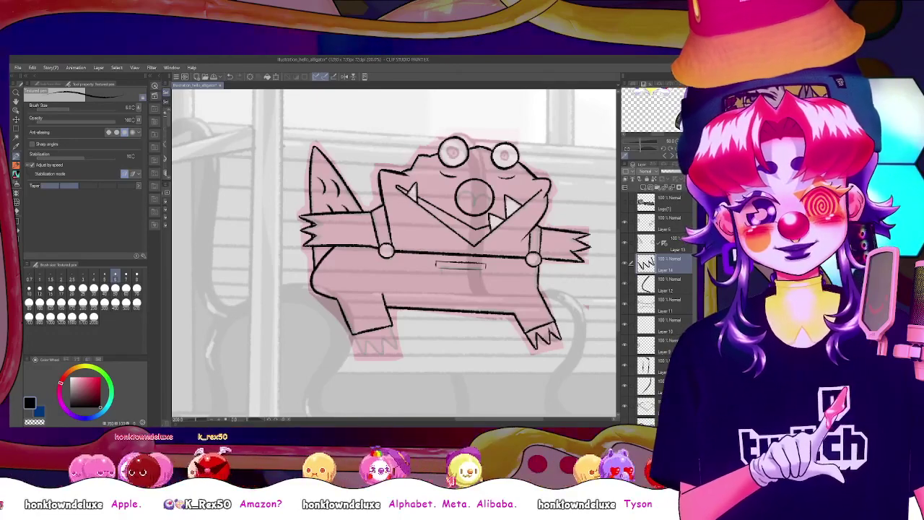
left_click_drag(549, 330, 553, 344)
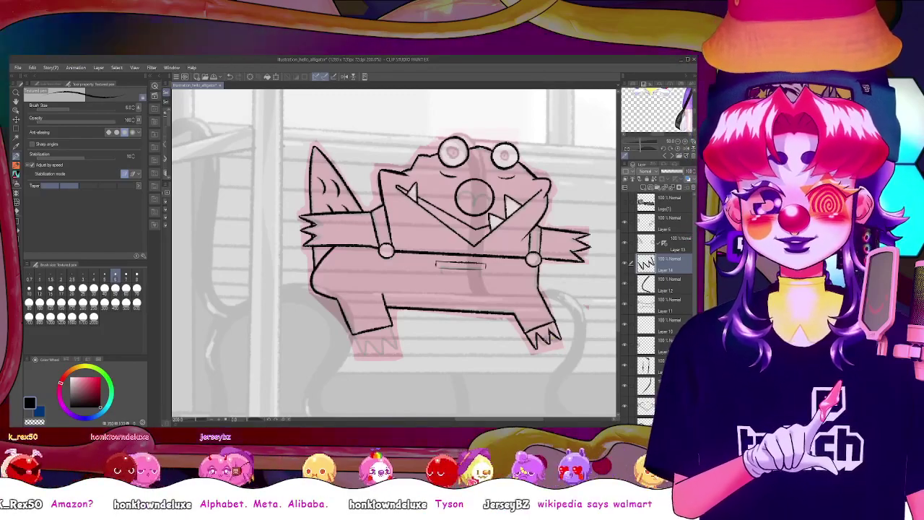
scroll(547, 342, "up", 2)
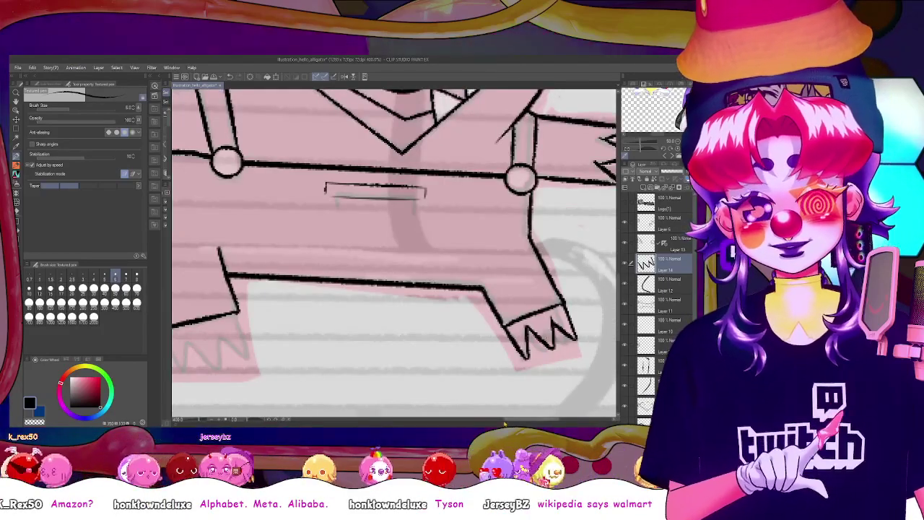
Try to place a duplicate of the inked claws on the foot nearer the tail
scroll(491, 412, "down", 2)
key("o")
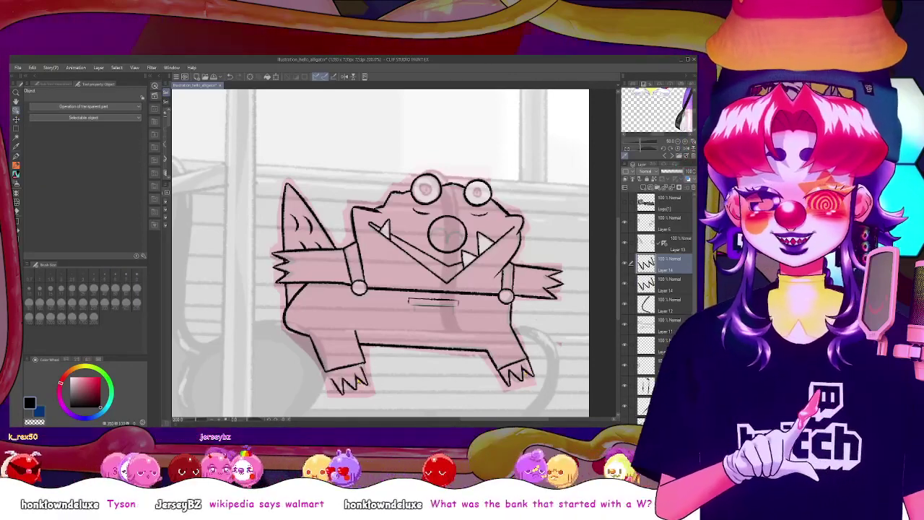
left_click_drag(359, 379, 363, 382)
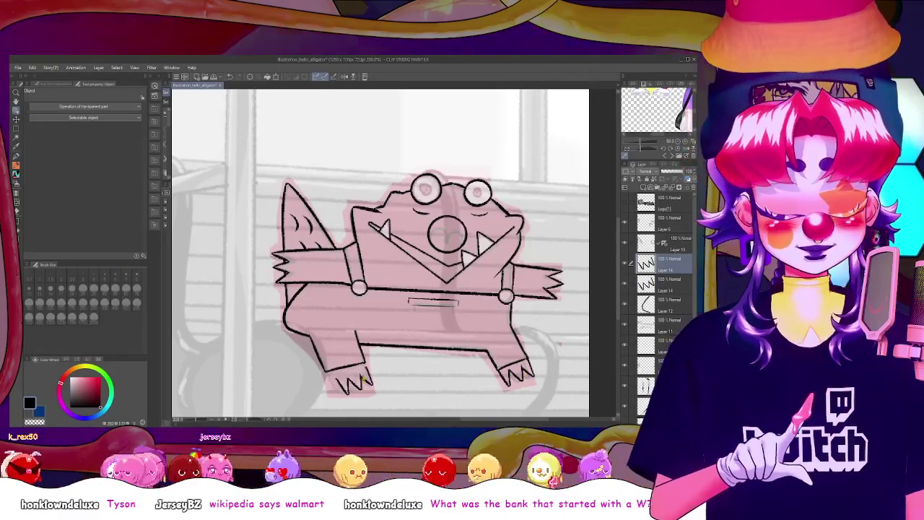
Clear the duplicated claws from the foot nearer the tail and ink the first claw's outer edge with the textured pen, redoing misplaced strokes
scroll(362, 376, "up", 2)
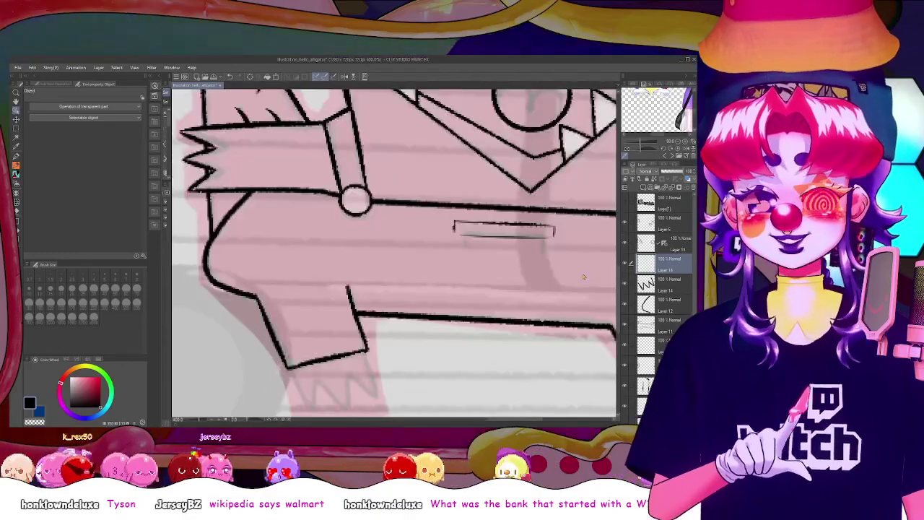
scroll(599, 307, "down", 3)
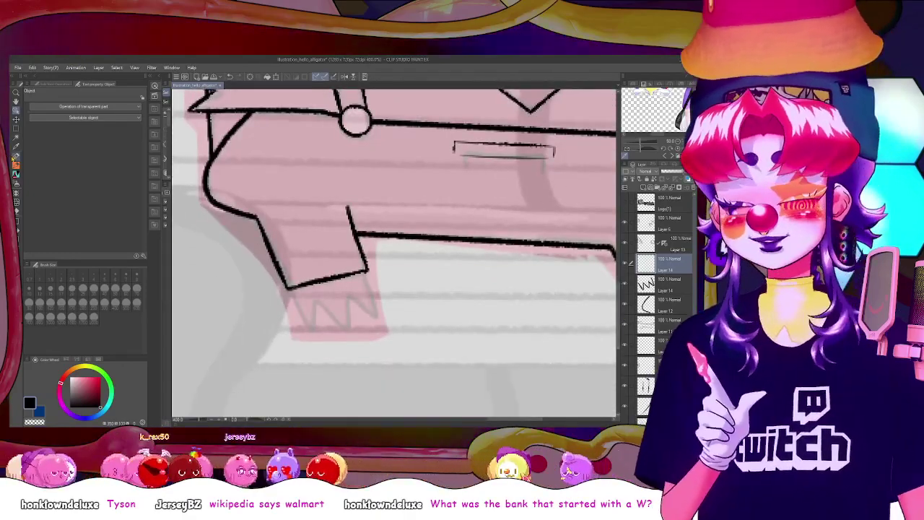
key("p")
left_click_drag(514, 419, 500, 419)
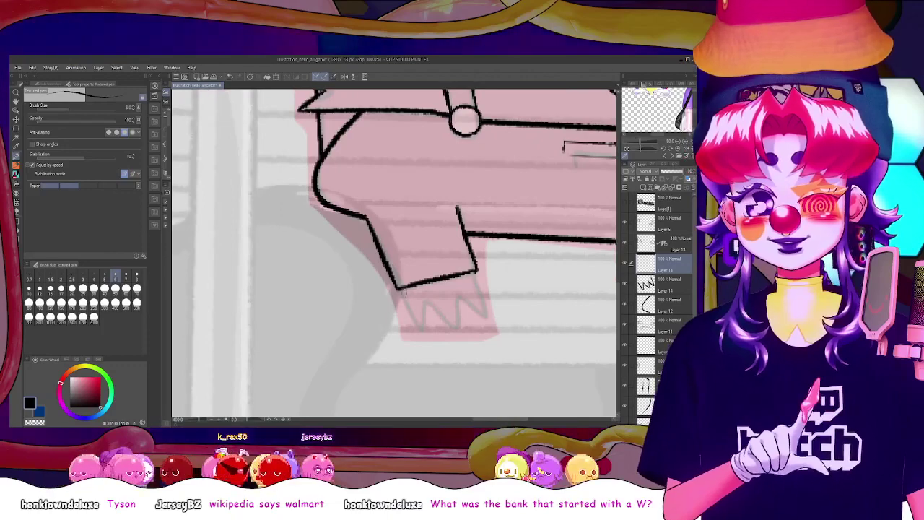
left_click_drag(397, 287, 419, 332)
key("ctrl+z")
left_click_drag(397, 288, 419, 332)
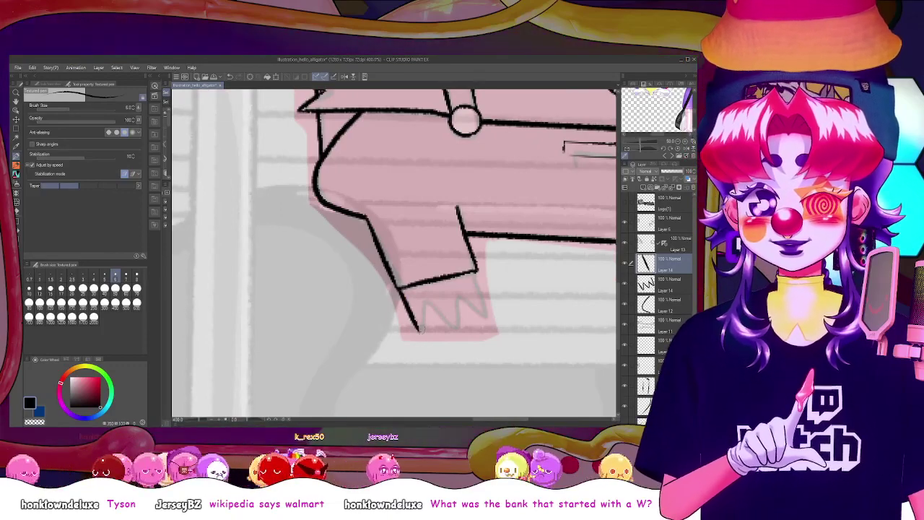
key("ctrl+z")
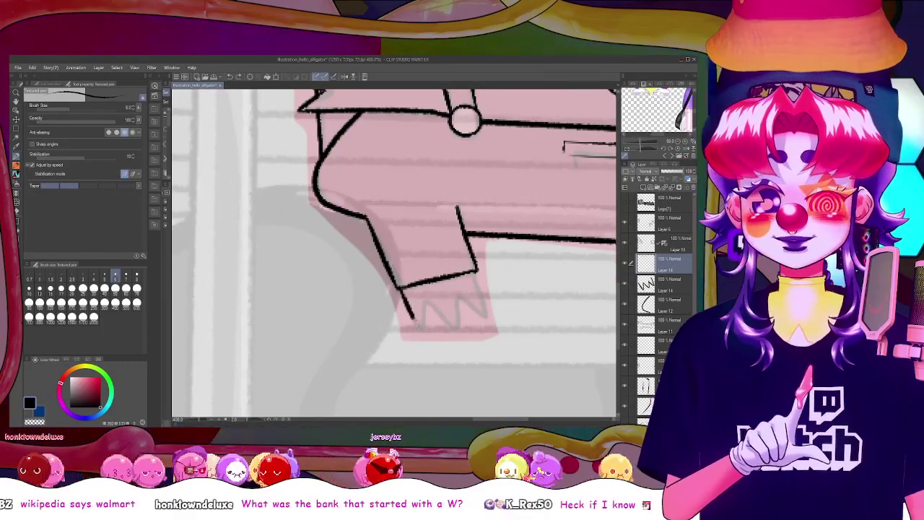
left_click_drag(400, 289, 420, 332)
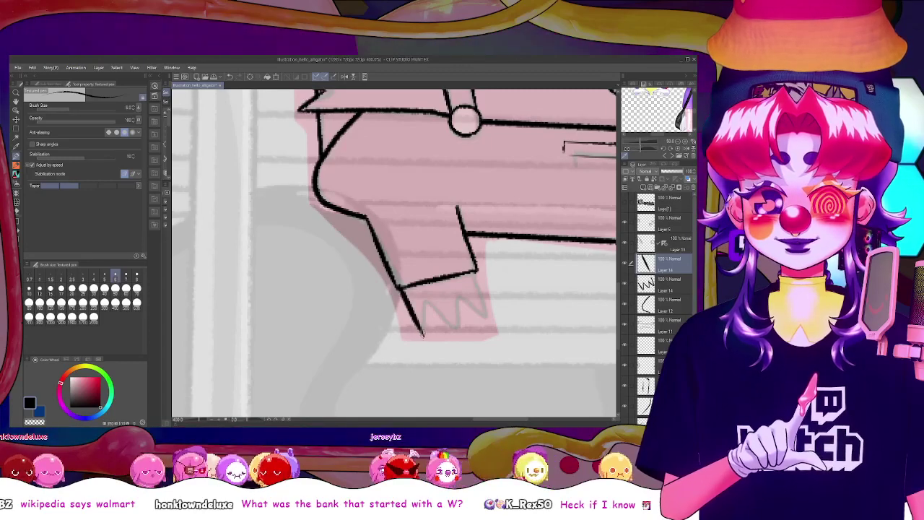
Ink the inner edge of the first claw and both edges of the middle claw on the foot nearer the tail, following the sketch
mouse_move(430, 303)
left_mouse_down()
mouse_move(426, 331)
mouse_move(432, 302)
mouse_move(454, 331)
left_mouse_up()
key("ctrl+z")
key("ctrl+z")
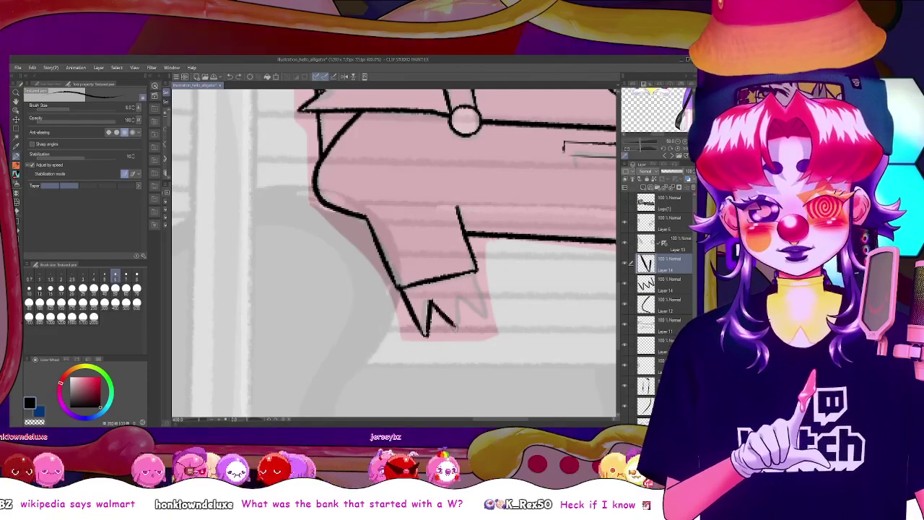
left_click_drag(457, 332, 459, 330)
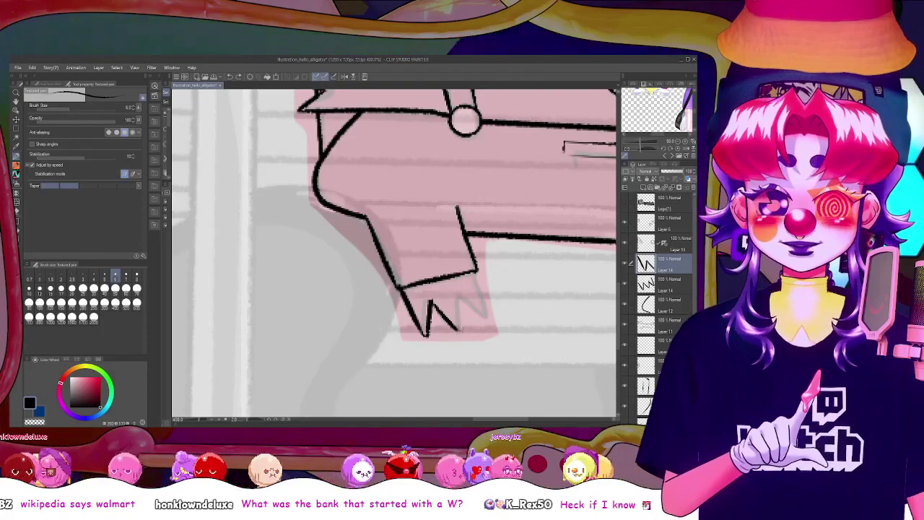
left_click_drag(459, 330, 461, 295)
key("ctrl+z")
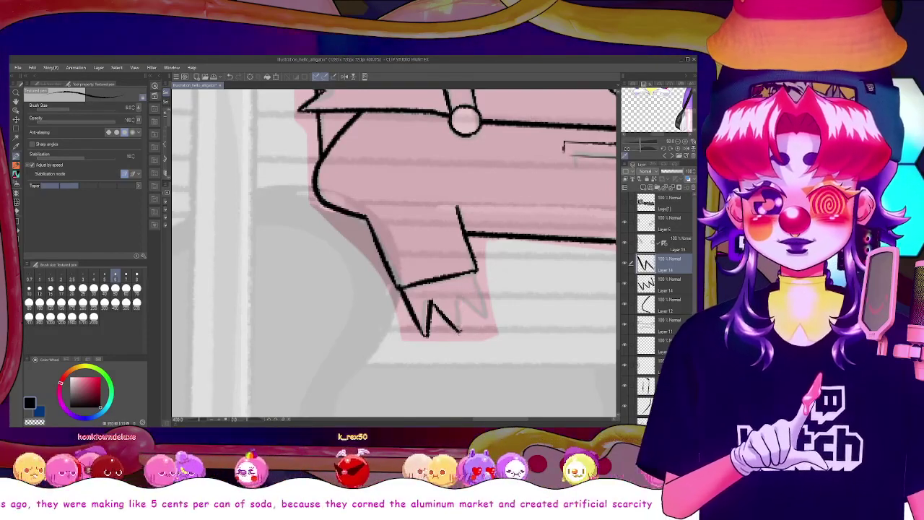
key("ctrl+z")
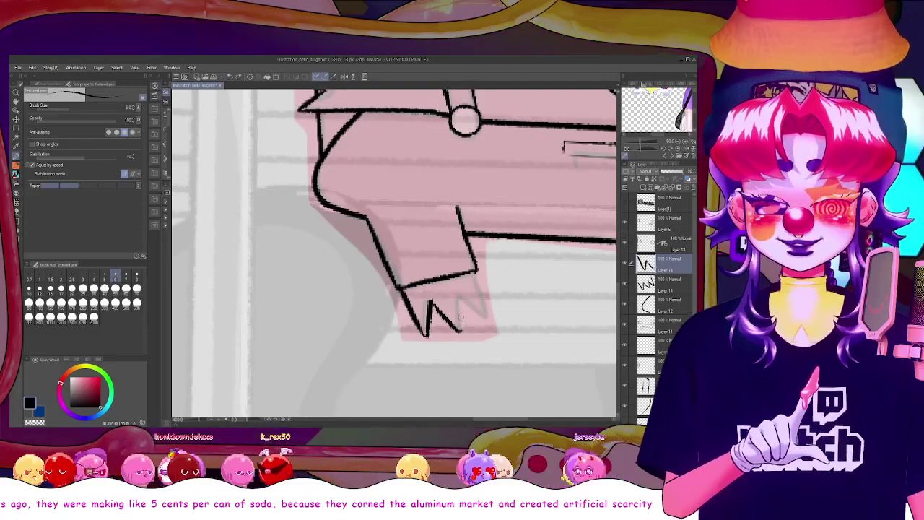
mouse_move(461, 331)
left_mouse_down()
mouse_move(460, 293)
mouse_move(460, 331)
left_mouse_up()
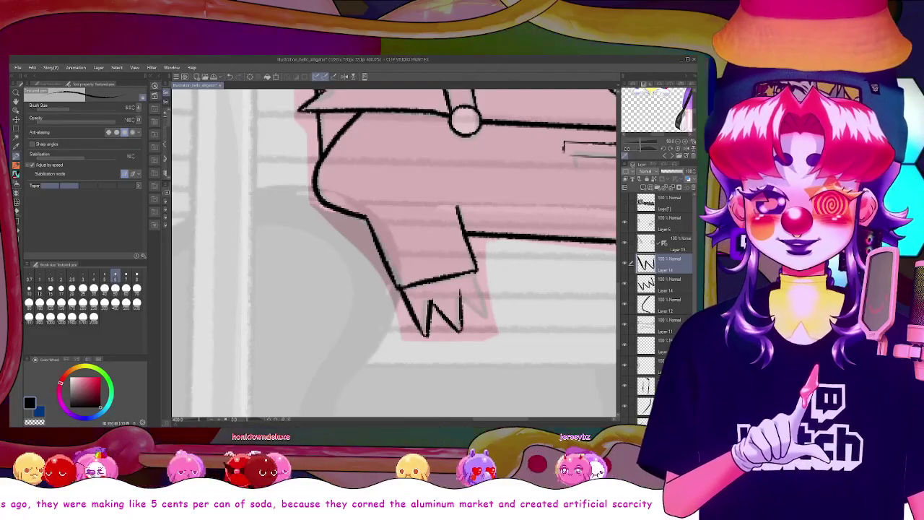
left_click_drag(459, 294, 461, 333)
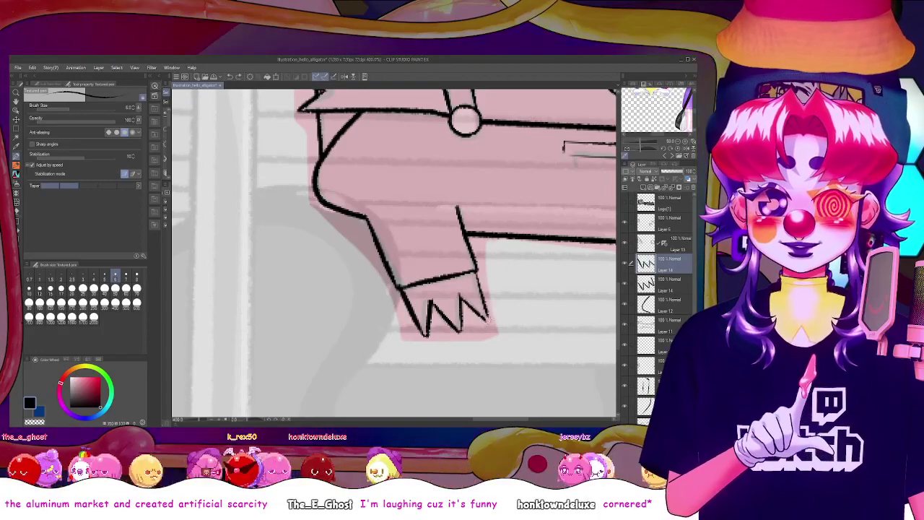
Ink the third claw on the same foot, redoing its outer edge and slanted inner edge until they meet in a point
key("ctrl+z")
key("ctrl+z")
left_click_drag(477, 271, 488, 317)
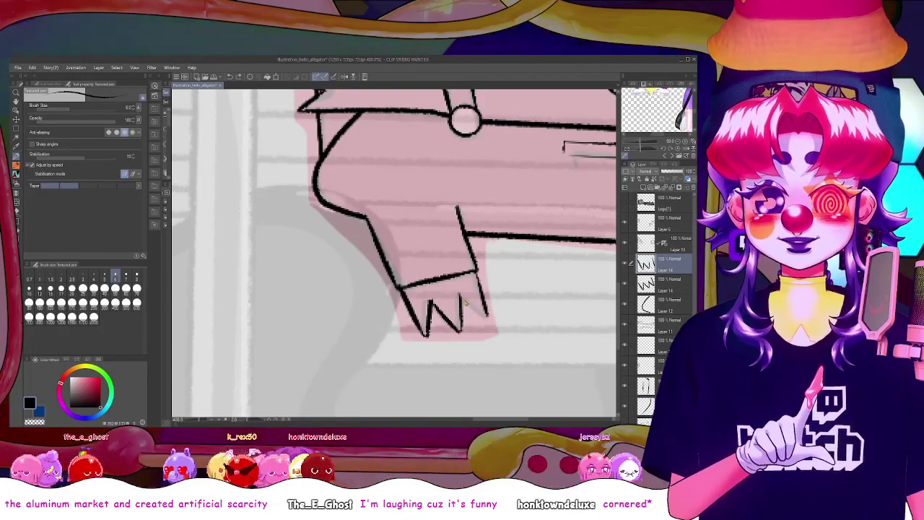
key("ctrl+z")
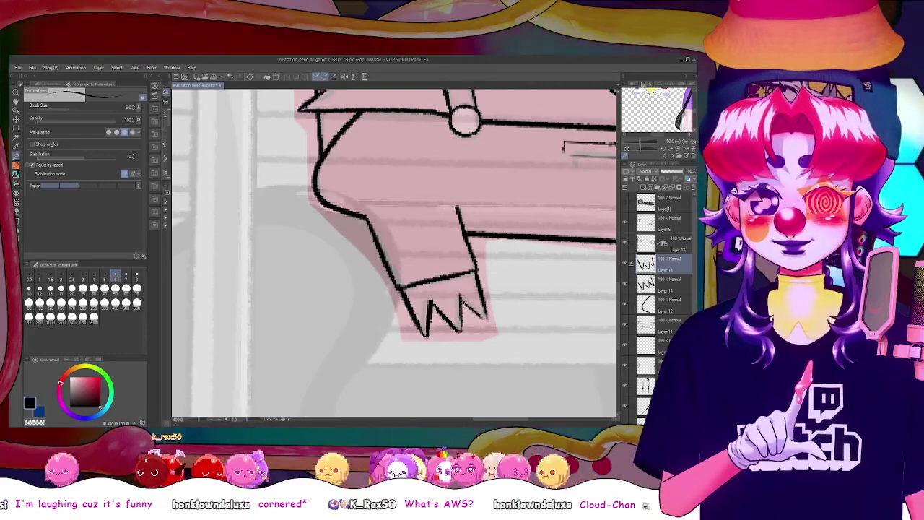
key("ctrl+z")
left_click_drag(461, 296, 489, 322)
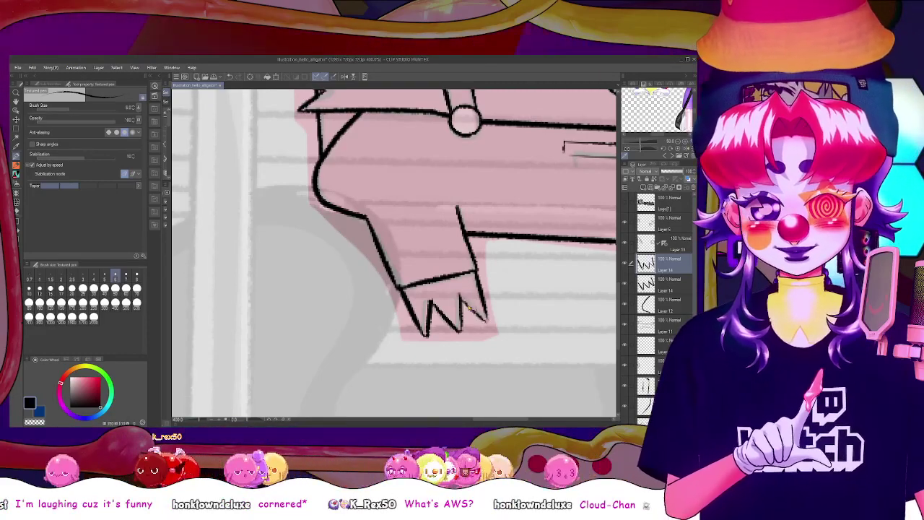
key("ctrl+z")
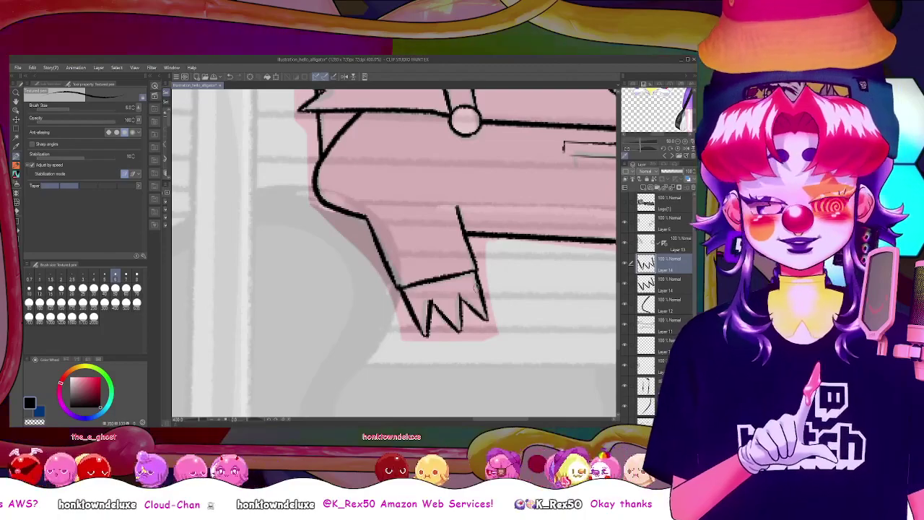
Check the whole inked alligator and touch up the head outline between the mouth corner and the eye nearer the tail
scroll(476, 287, "down", 5)
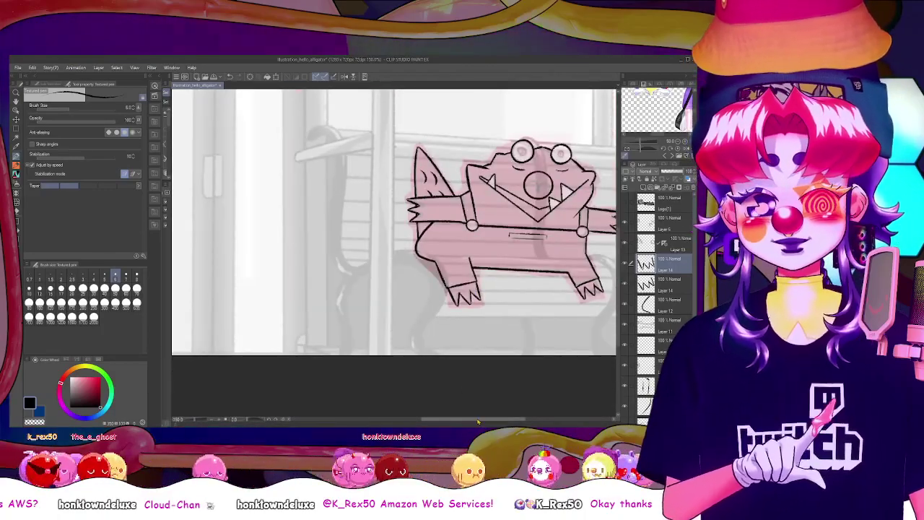
left_click_drag(468, 419, 481, 419)
scroll(595, 246, "up", 3)
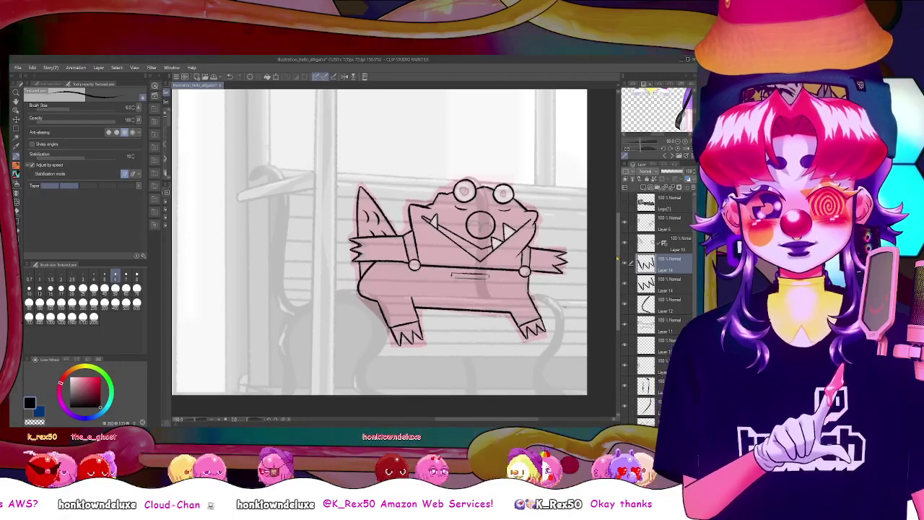
left_click_drag(613, 249, 613, 255)
scroll(612, 255, "up", 1)
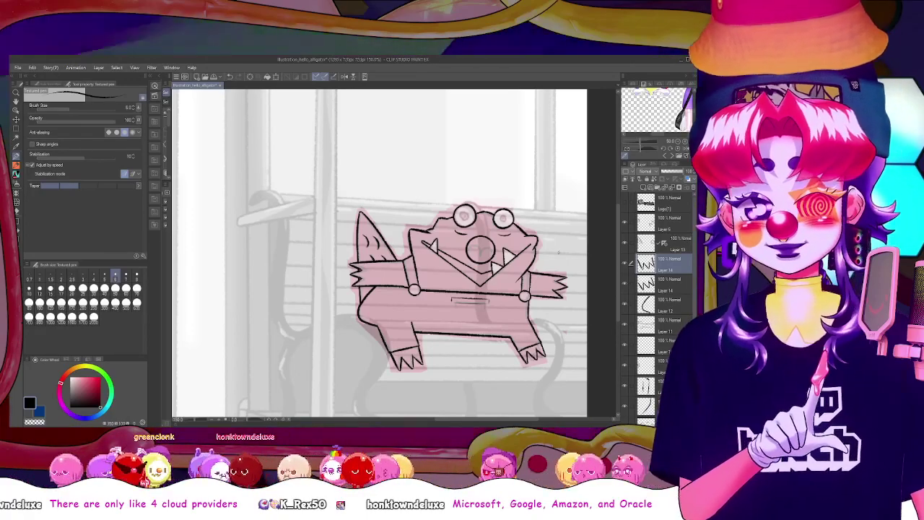
left_click_drag(618, 278, 618, 287)
scroll(518, 275, "up", 1)
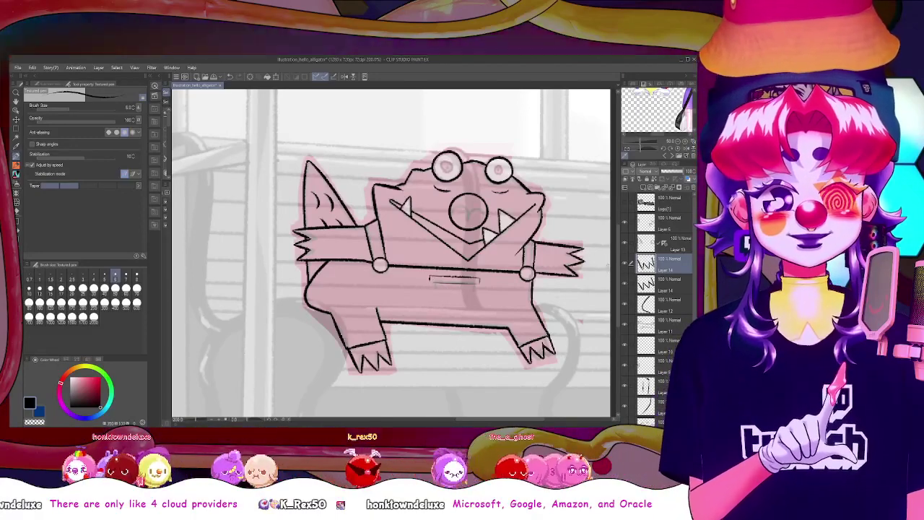
left_click_drag(619, 270, 618, 265)
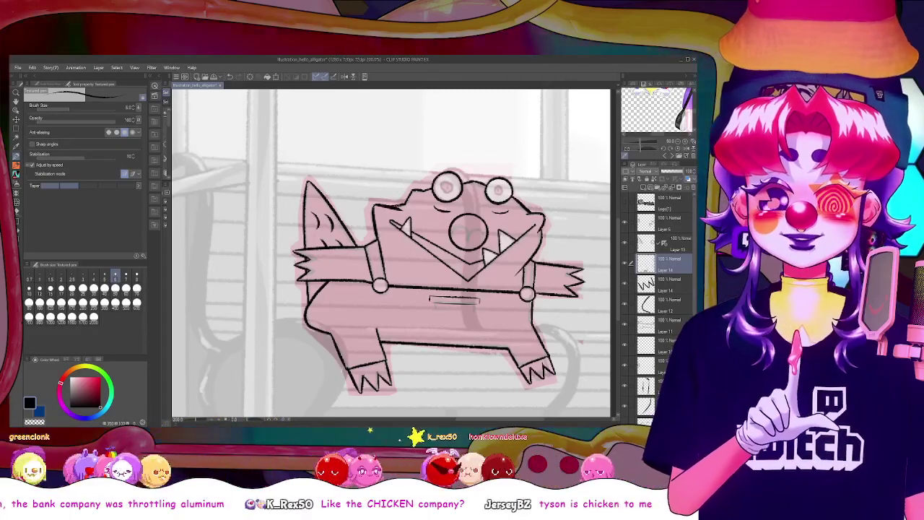
left_click_drag(394, 207, 404, 205)
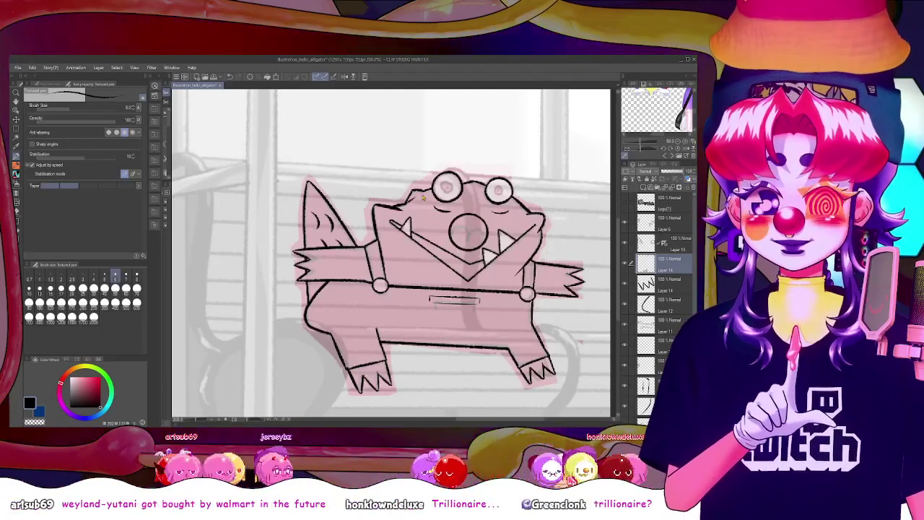
Merge all the alligator line-art layers above the sketch folder into a single layer and remove the symmetry ruler from it
scroll(413, 235, "down", 1)
scroll(413, 236, "up", 1)
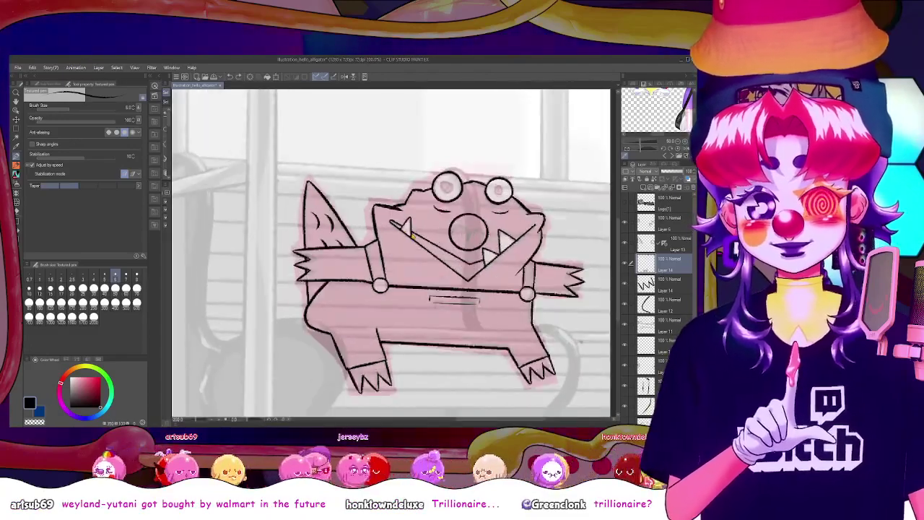
scroll(413, 235, "up", 2)
scroll(413, 236, "down", 3)
scroll(413, 236, "up", 1)
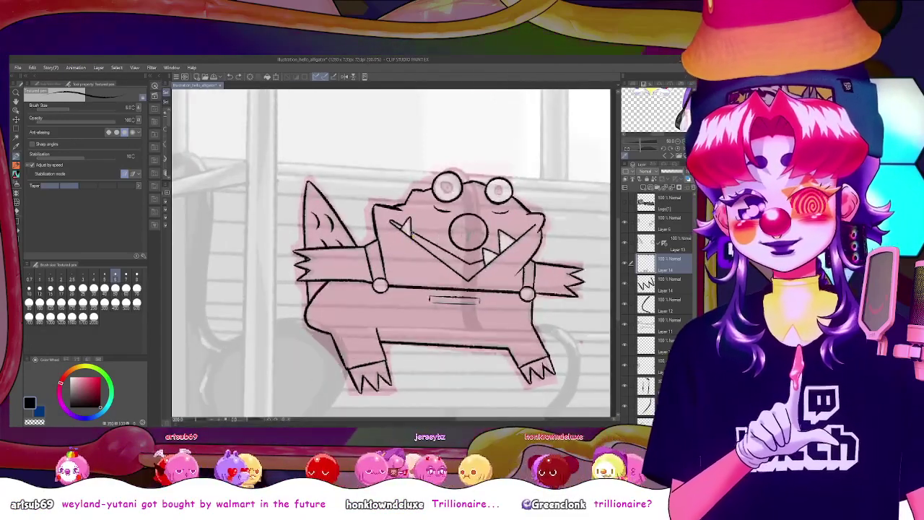
left_click(663, 226)
key("ctrl+e")
key("ctrl+e")
key("ctrl+e")
key("ctrl+e")
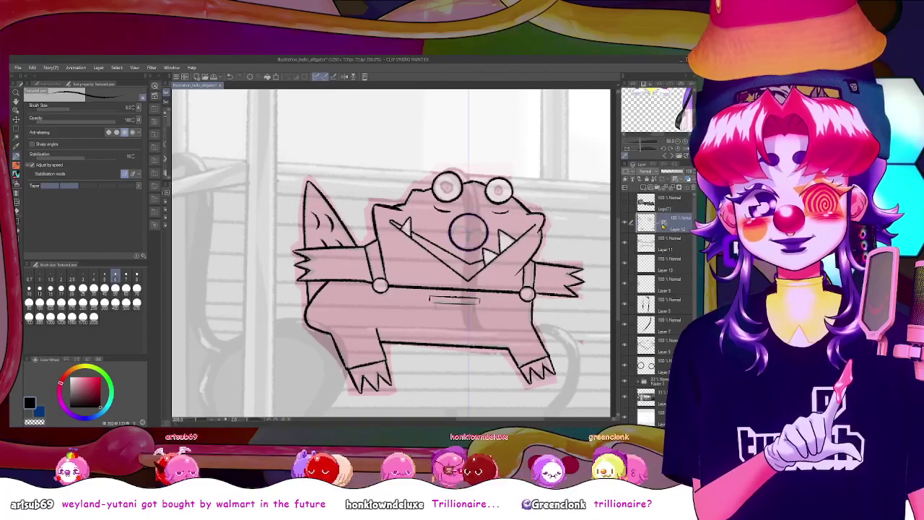
key("ctrl+e")
key("ctrl+e")
key("ctrl+e")
key("ctrl+e")
key("ctrl+e")
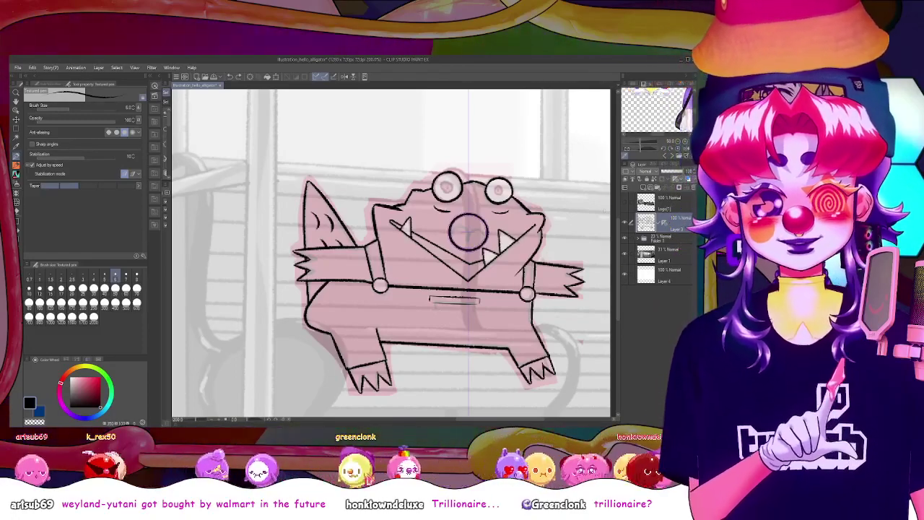
left_click_drag(619, 216, 533, 223)
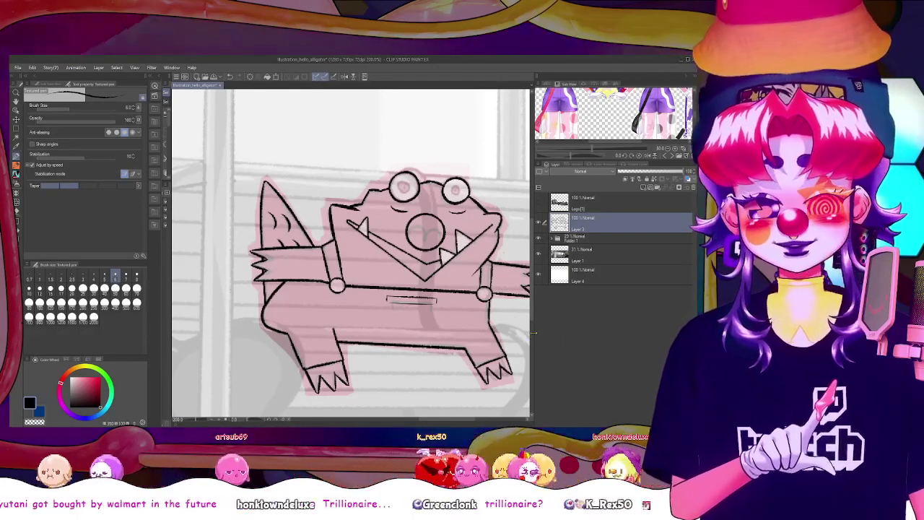
left_click_drag(531, 337, 610, 337)
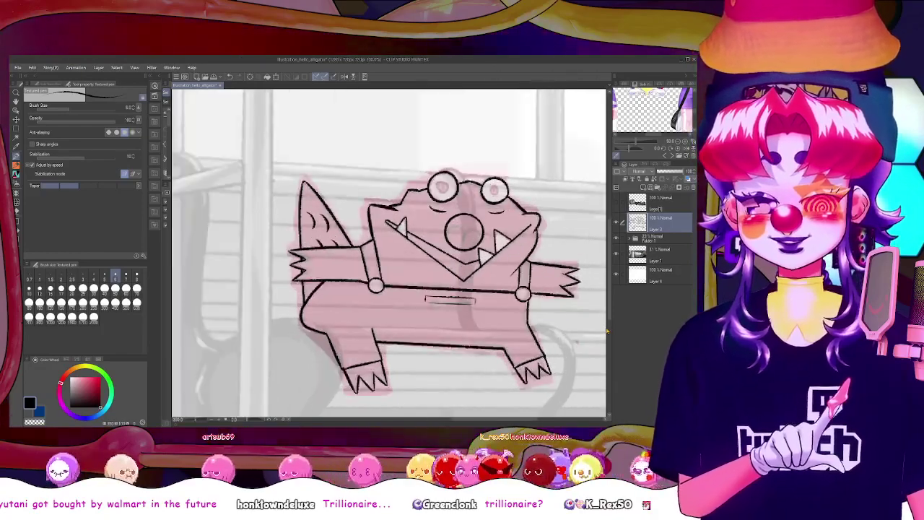
Select the empty area around the alligator's outline and invert the selection to cover the whole figure
key("g")
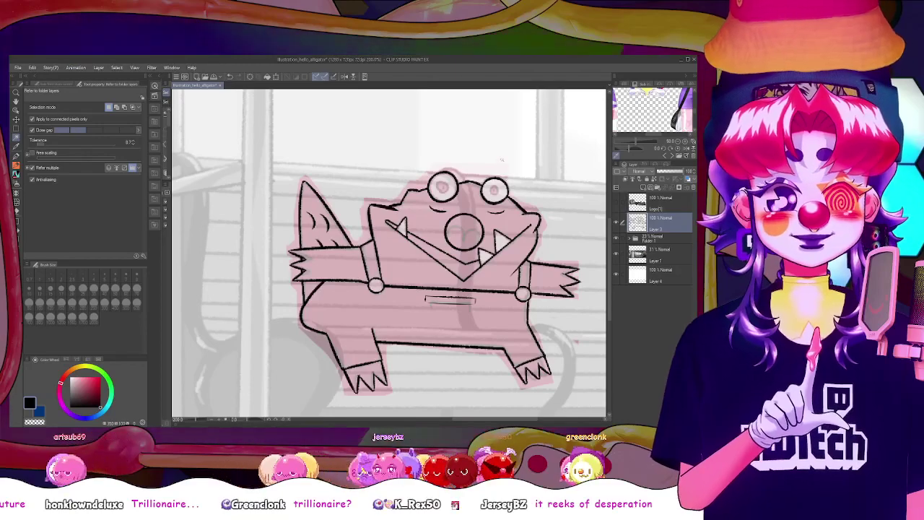
left_click(530, 165)
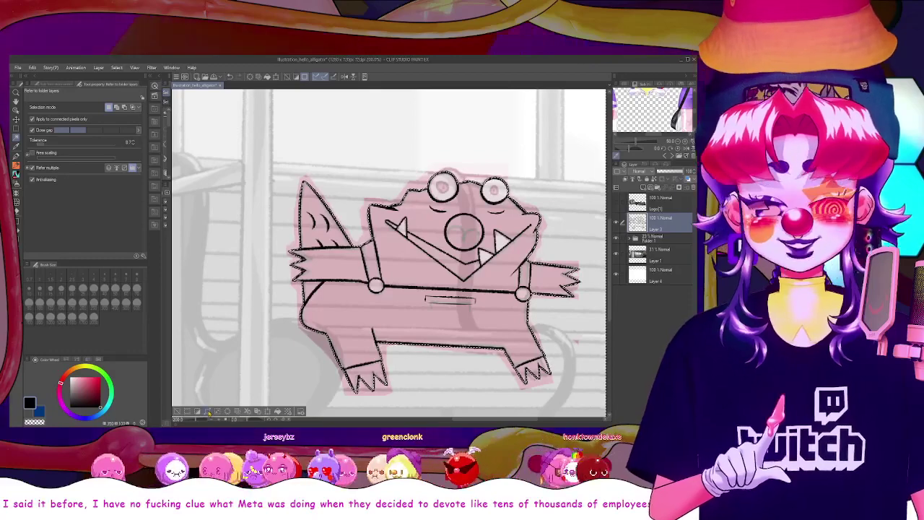
left_click(200, 413)
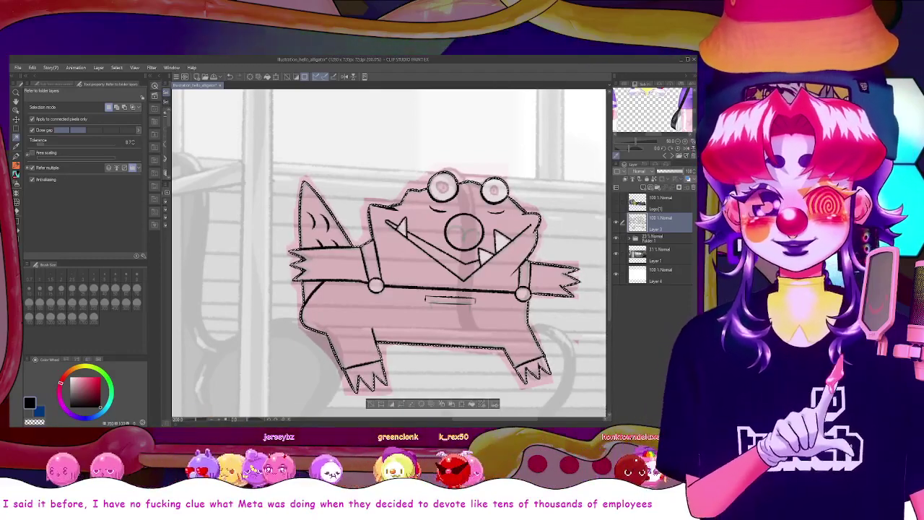
Add a new layer beneath the line art, fill the selected alligator silhouette with solid light pink, and clear the selection
left_click(645, 187)
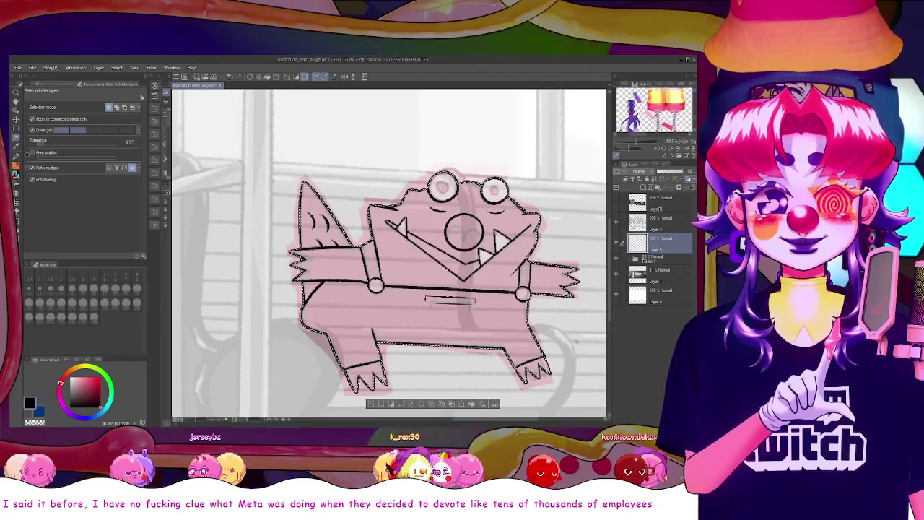
left_click(16, 221)
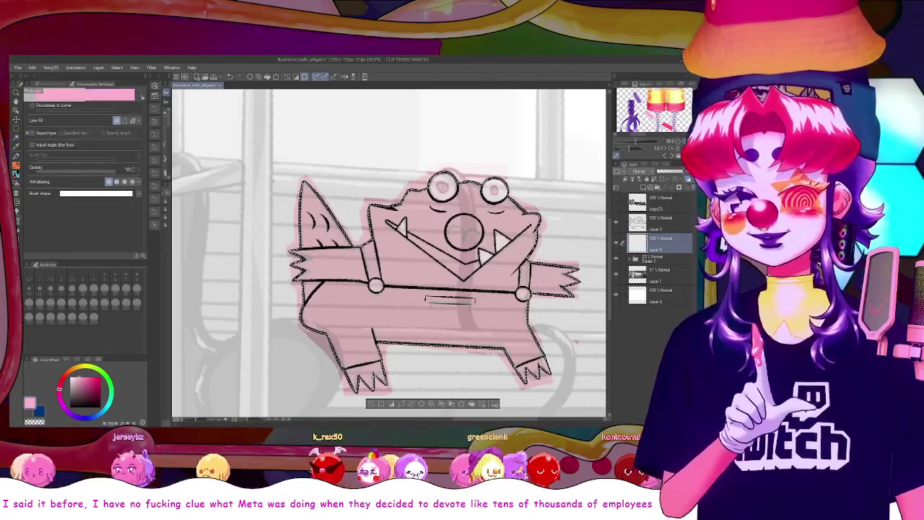
left_click_drag(580, 374, 593, 408)
key("ctrl+d")
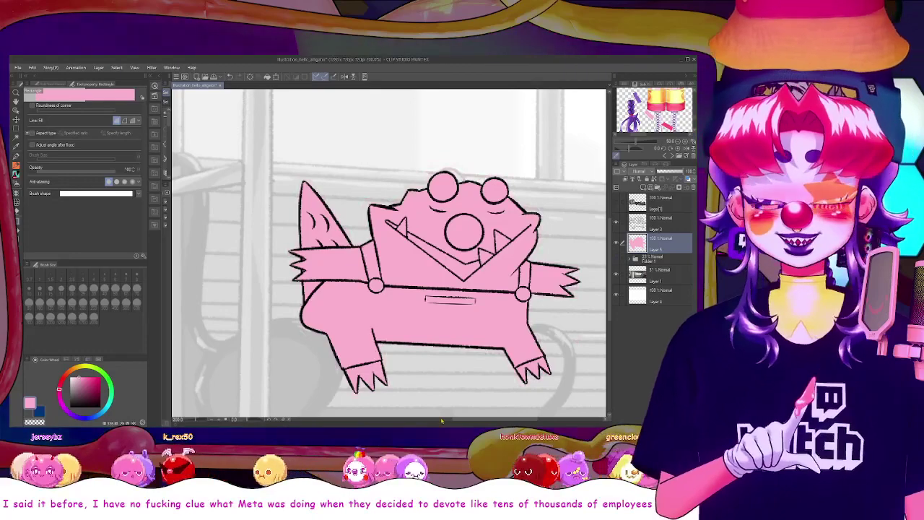
Raise the grey bench background sketch layer's opacity to 100%
left_click_drag(457, 420, 461, 420)
left_click(660, 295)
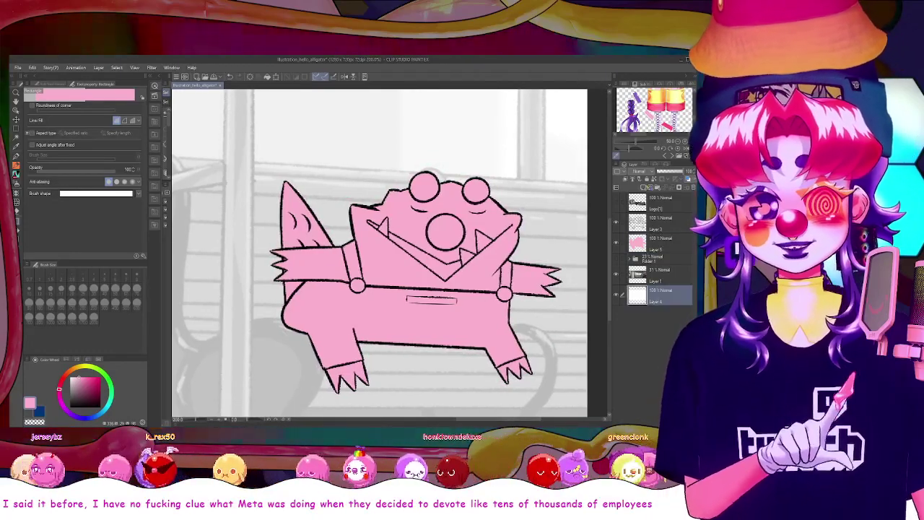
left_click(655, 271)
left_click_drag(663, 172, 686, 173)
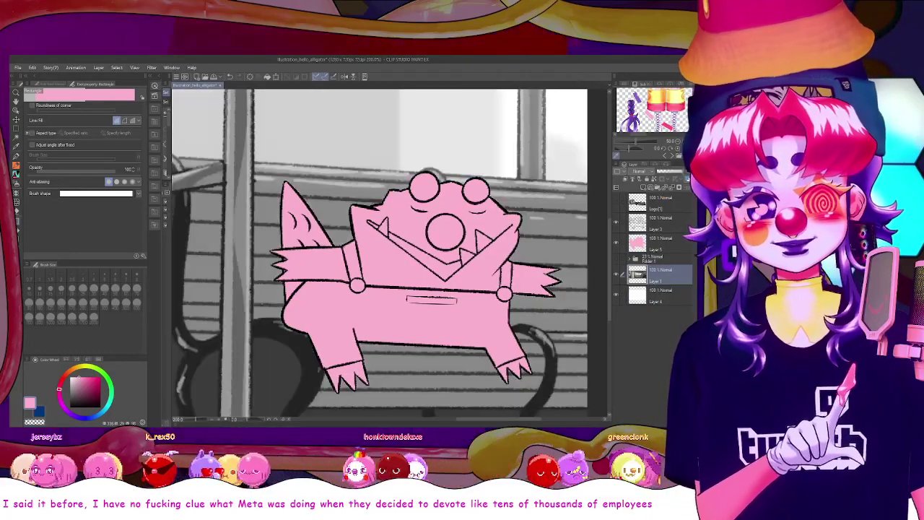
Add a new layer clipped to the pink base fill and move the sketch folder above the line-art layer
left_click(669, 238)
left_click(643, 189)
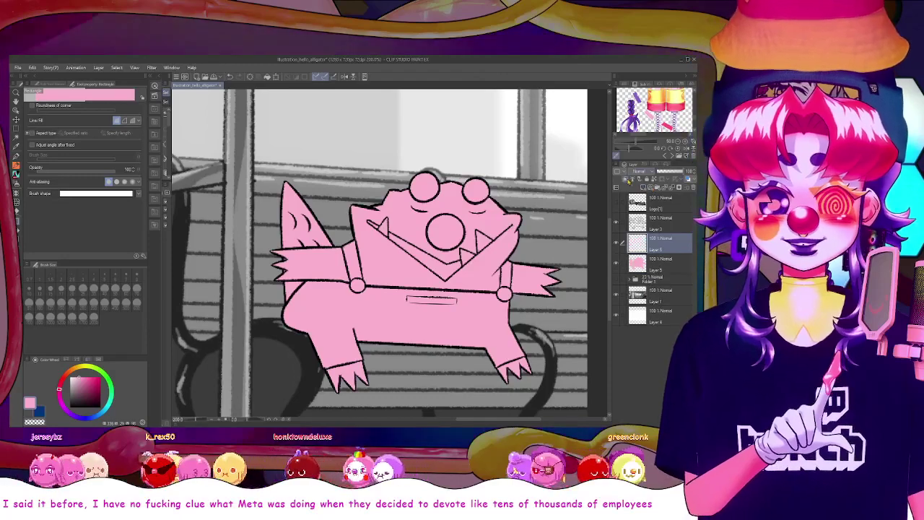
left_click(626, 179)
left_click(636, 280)
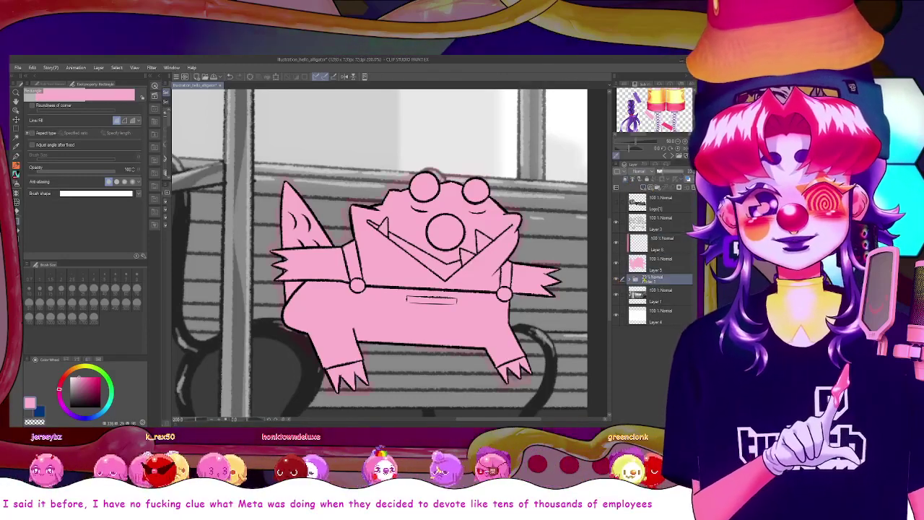
left_click_drag(653, 278, 655, 224)
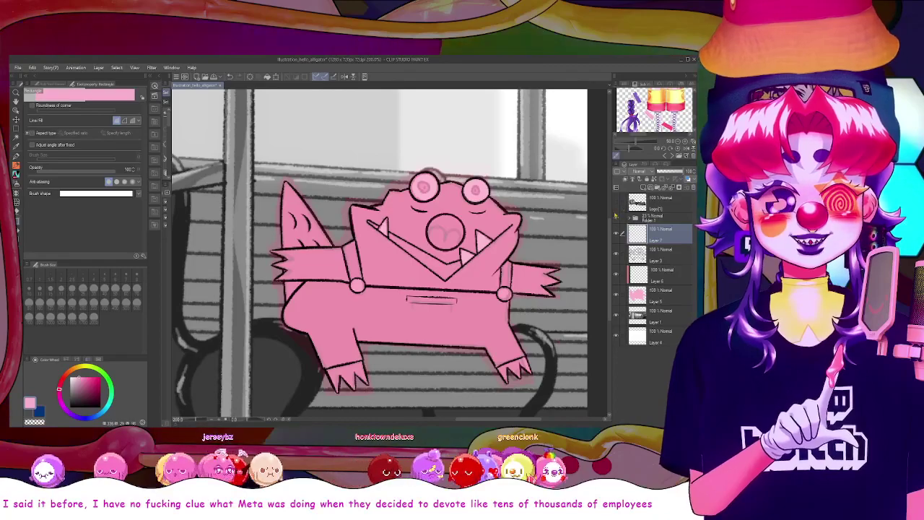
Ink a black pupil circle in the eye nearer the tail, and move its layer and the line art above the sketch folder
scroll(591, 206, "up", 2)
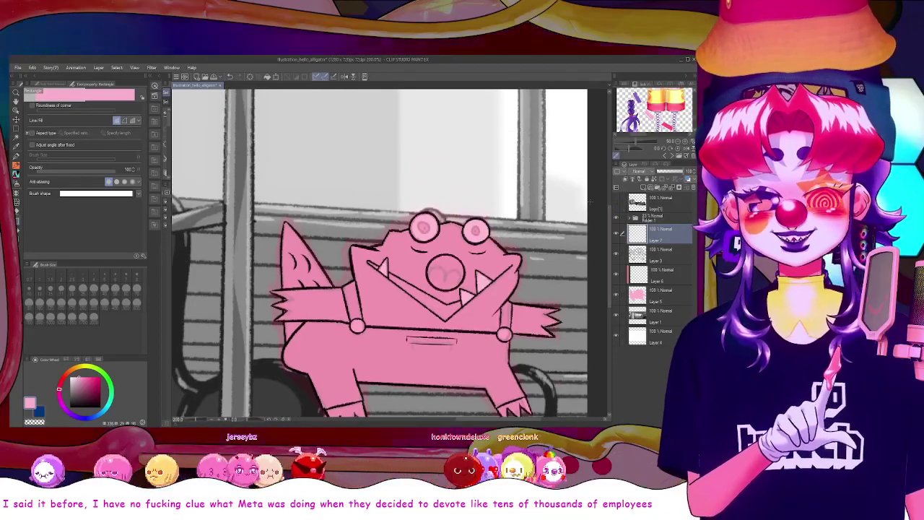
scroll(591, 206, "up", 3)
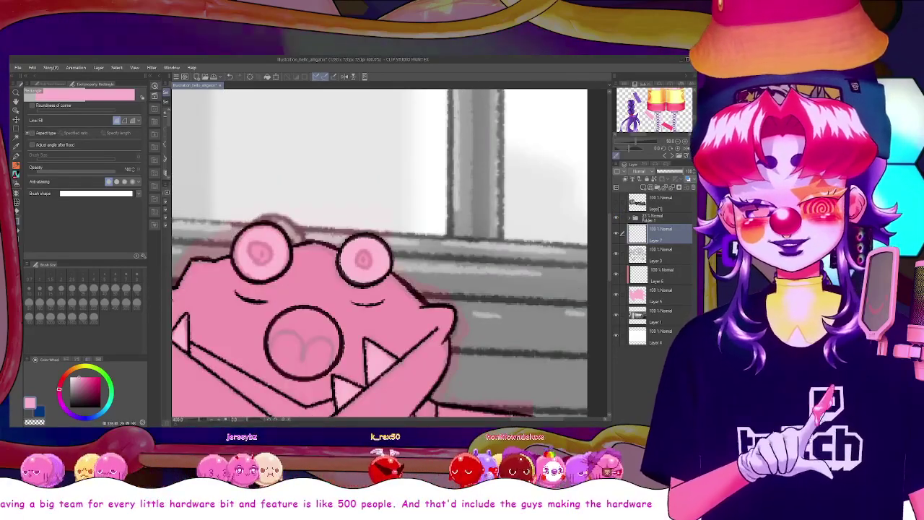
left_click_drag(514, 419, 494, 420)
left_click(100, 408)
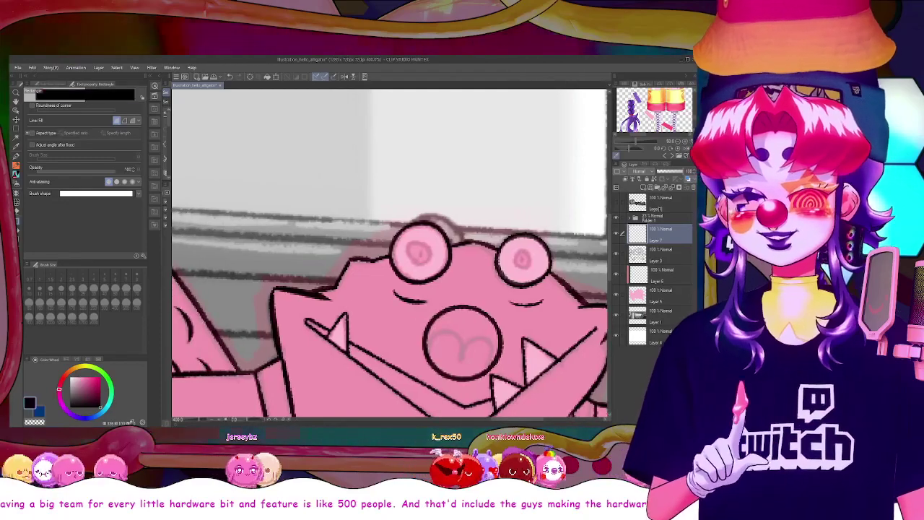
left_click(18, 156)
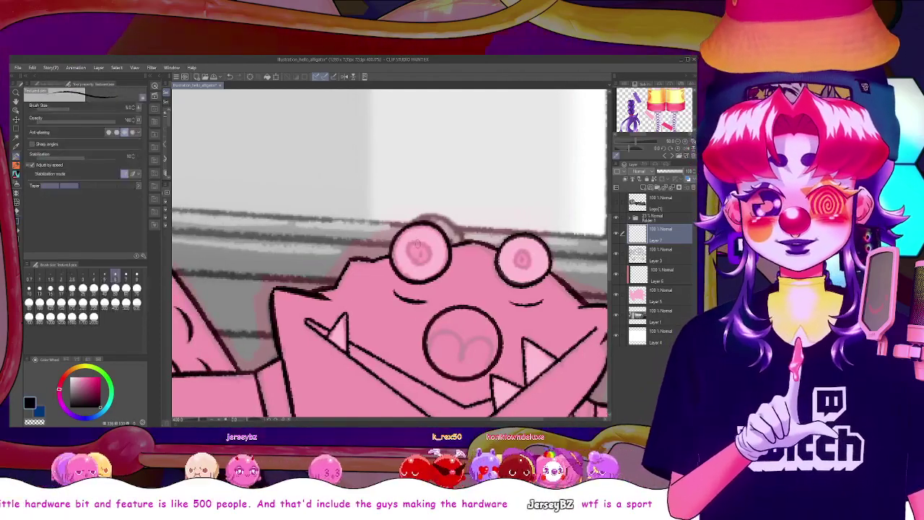
key("ctrl+z")
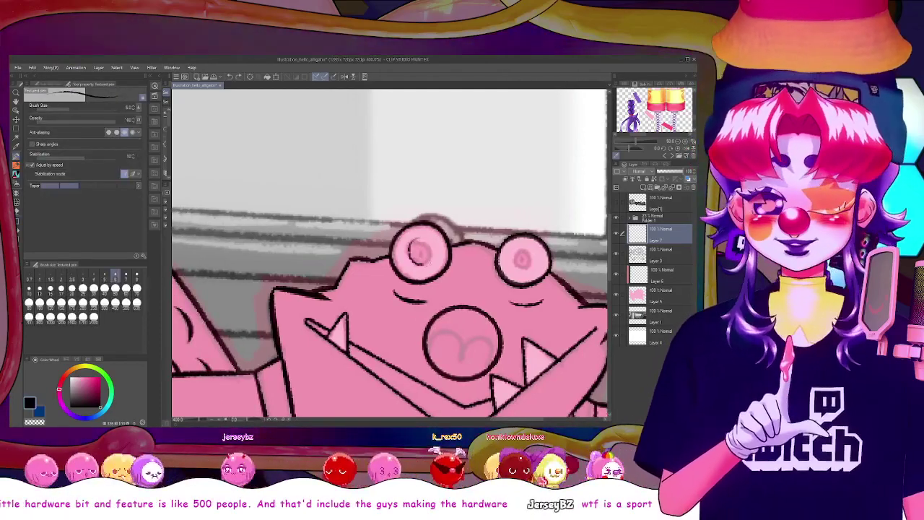
left_click_drag(410, 245, 414, 242)
key("ctrl+z")
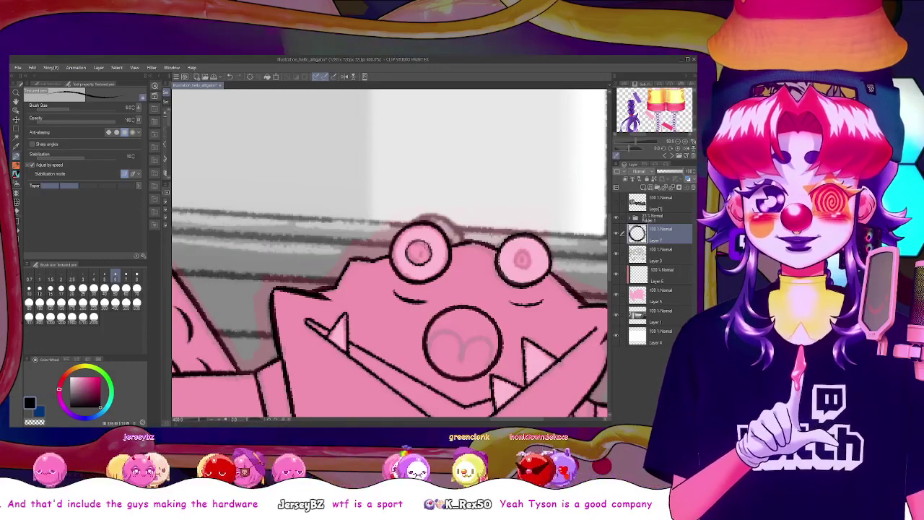
left_click(660, 253, "shift")
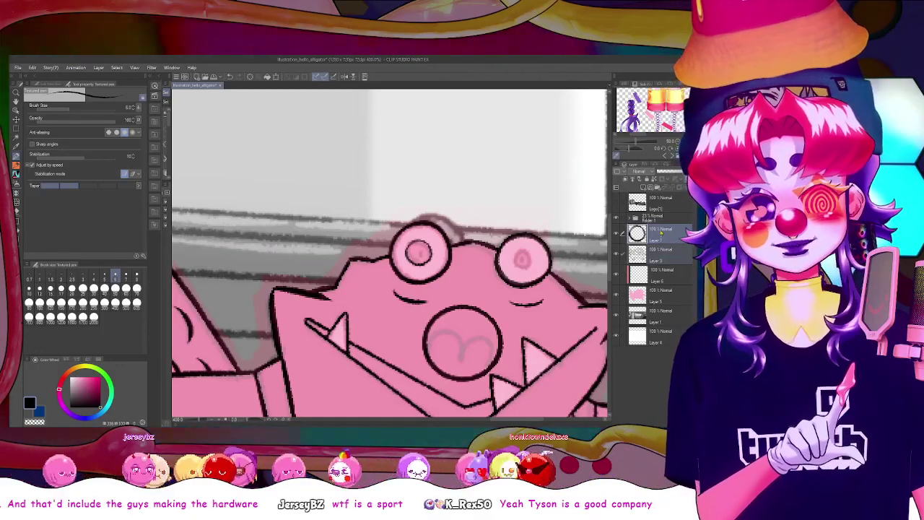
left_click_drag(660, 250, 660, 216)
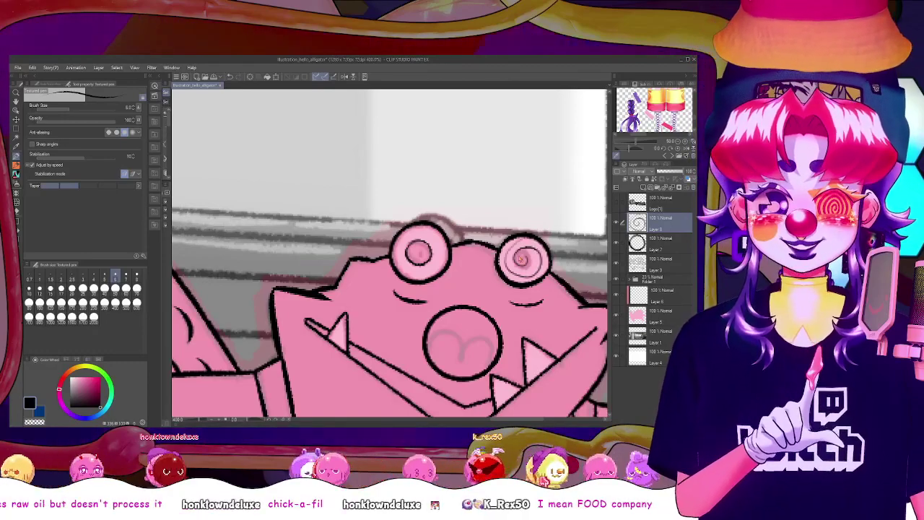
Try to draw a black spiral inside the eye farther from the tail on its own layer
mouse_move(512, 255)
left_mouse_down()
mouse_move(534, 252)
mouse_move(509, 261)
mouse_move(524, 268)
mouse_move(541, 250)
mouse_move(525, 278)
left_mouse_up()
key("ctrl+z")
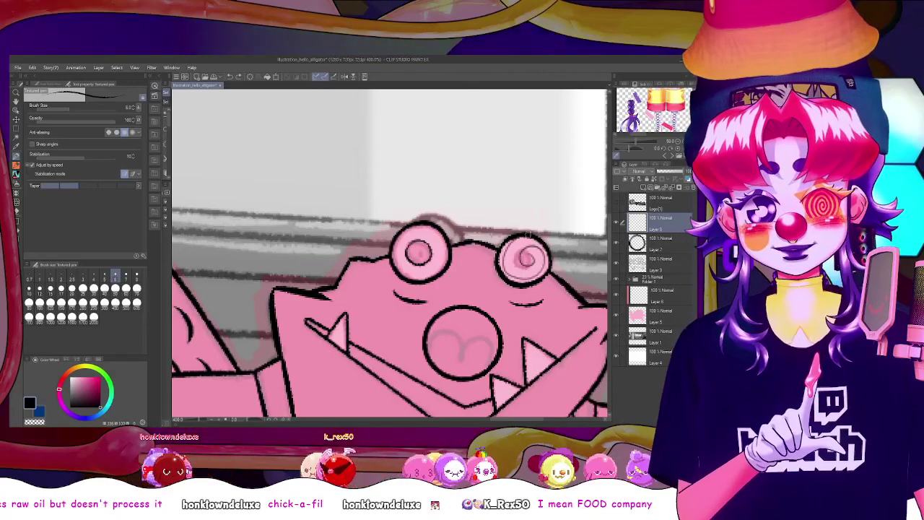
key("ctrl+z")
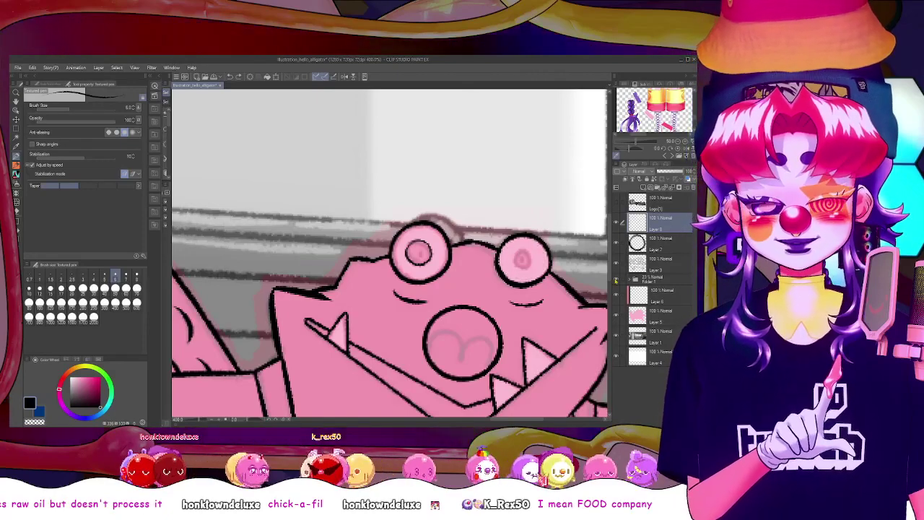
Hide the sketch folder and fill the eyeball around the inked pupil with white on the layer clipped to the pink base
left_click(616, 280)
key("ctrl+minus")
key("ctrl+minus")
key("ctrl+minus")
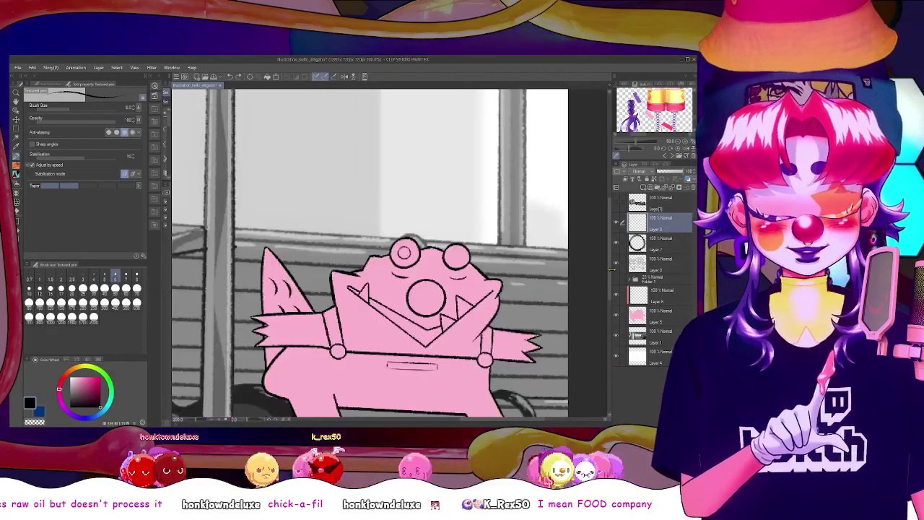
left_click(655, 297)
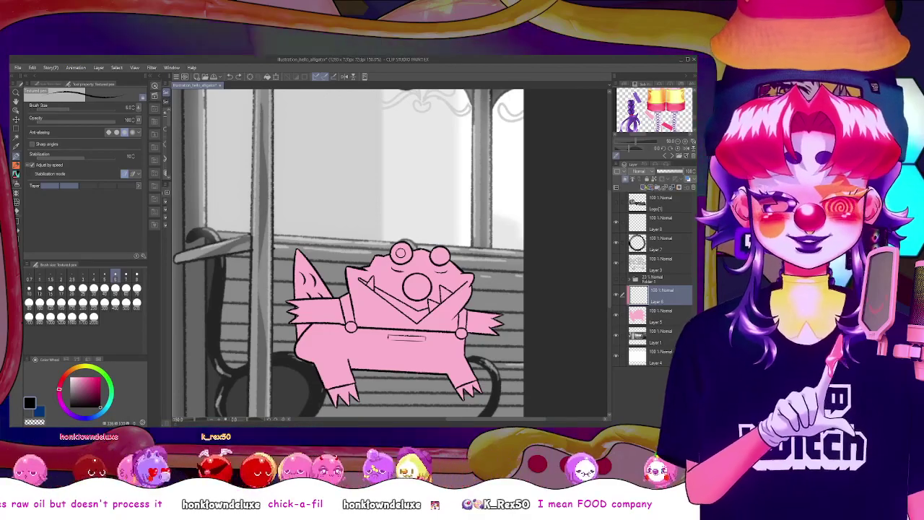
left_click(16, 212)
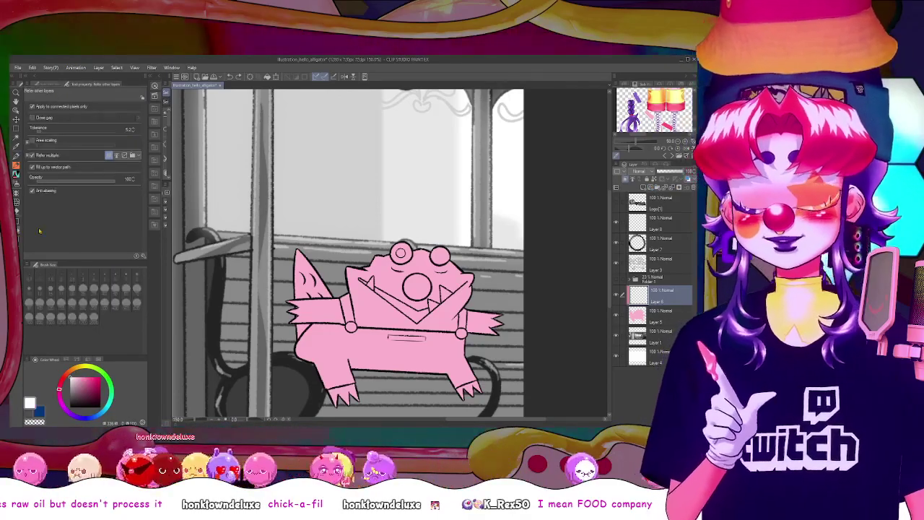
key("ctrl+plus")
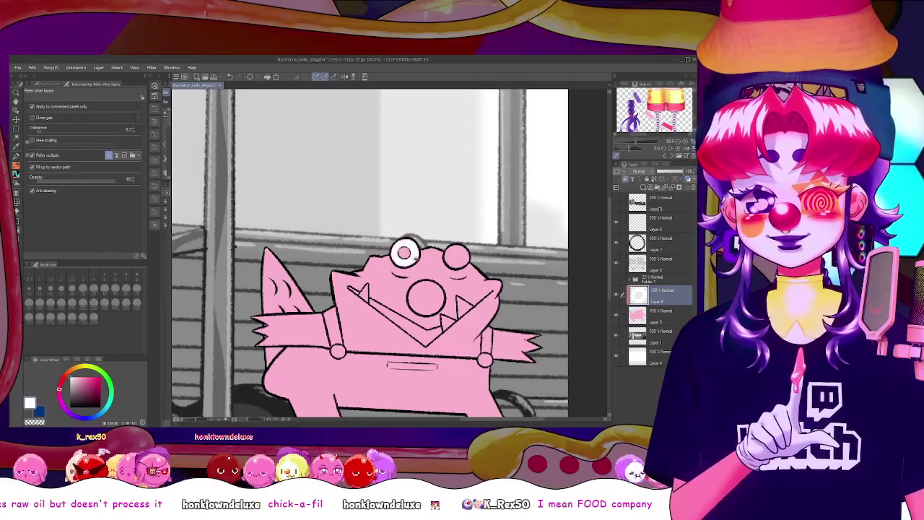
Add another clipped layer and fill the pupil with purple sampled from the character reference
left_click(644, 188)
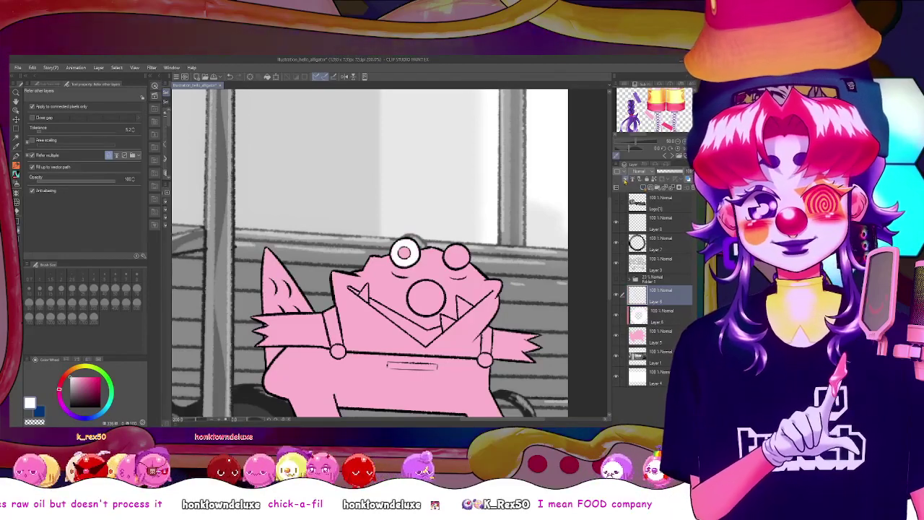
left_click(626, 179)
left_click(636, 99)
left_click(404, 252)
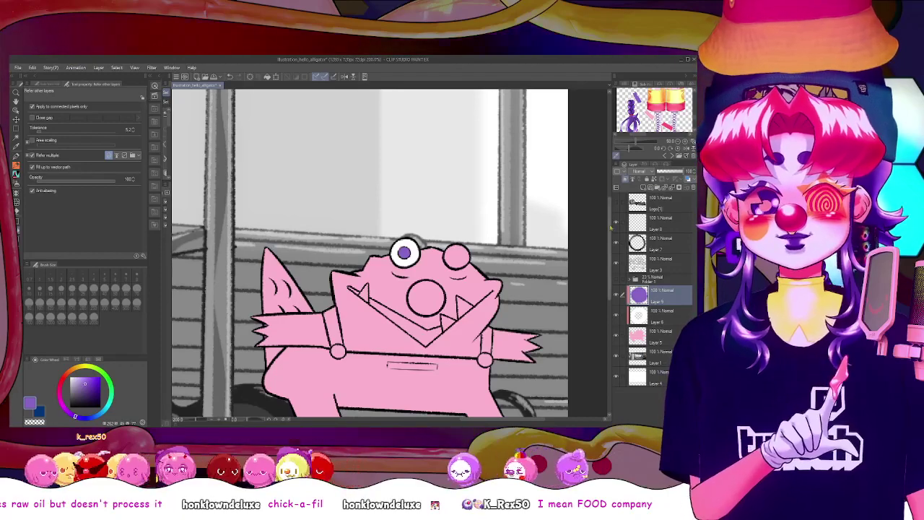
scroll(610, 238, "down", 2)
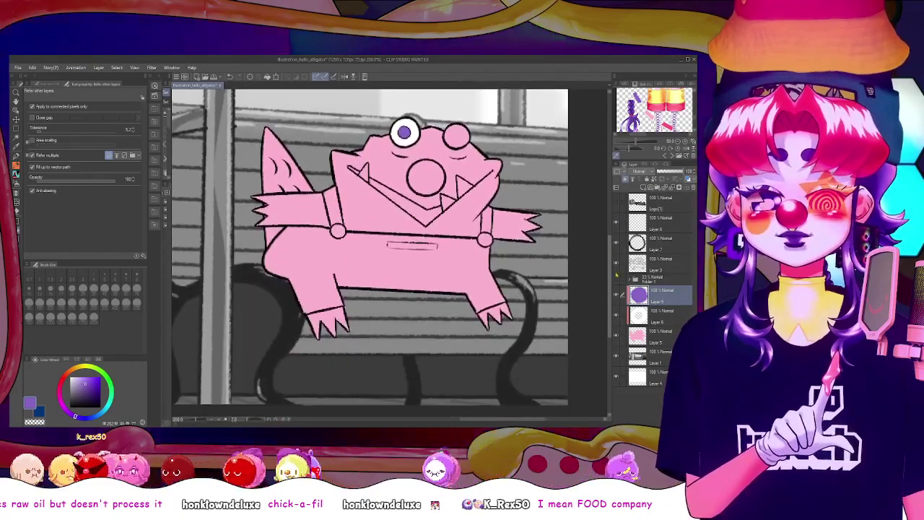
scroll(613, 258, "up", 1)
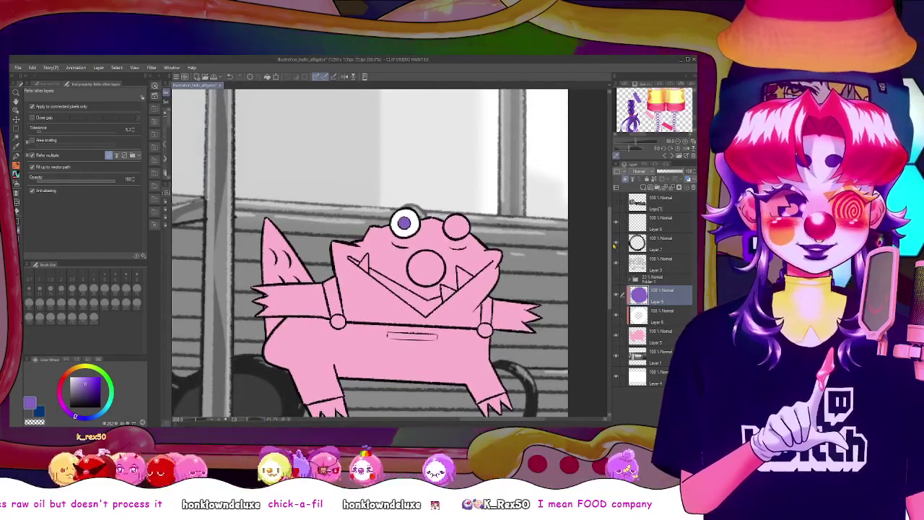
scroll(611, 253, "down", 1)
scroll(608, 258, "up", 1)
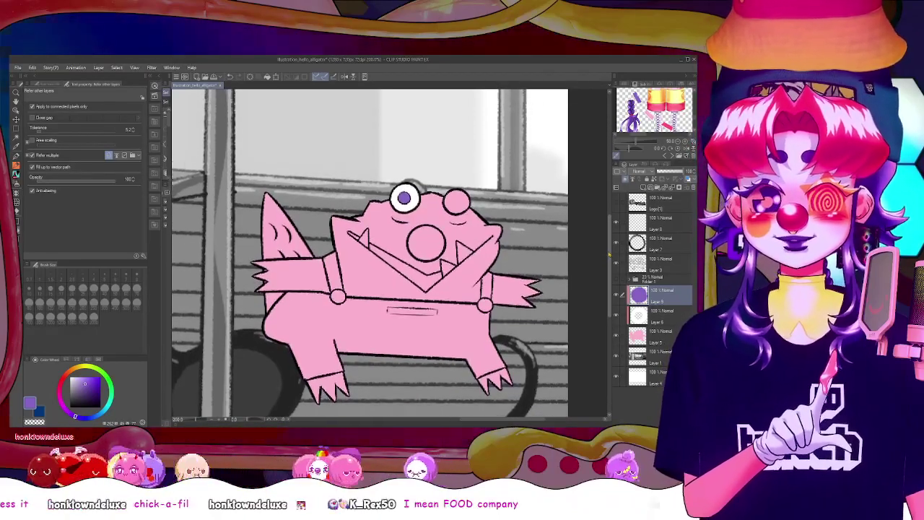
scroll(597, 250, "down", 2)
scroll(597, 253, "up", 2)
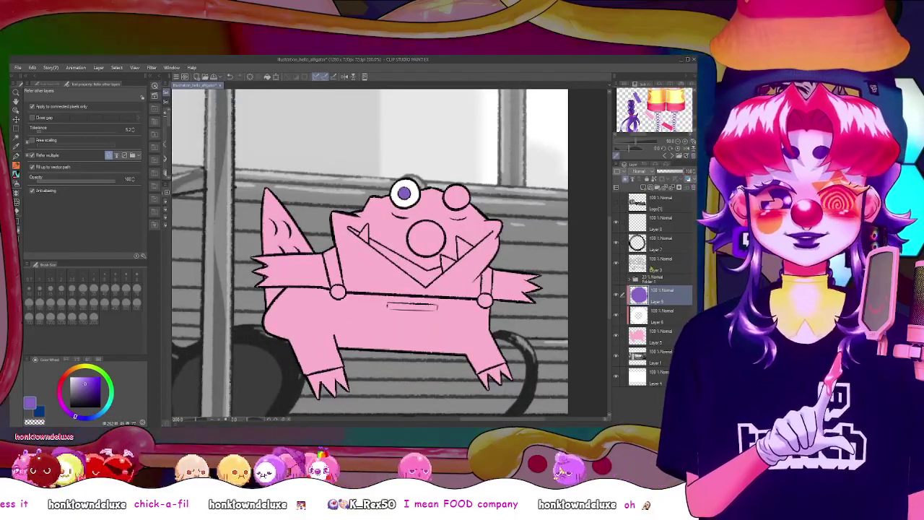
Add a clipped layer directly above the pink base and fill the other eye with yellow-orange sampled from the character reference
left_click(652, 336)
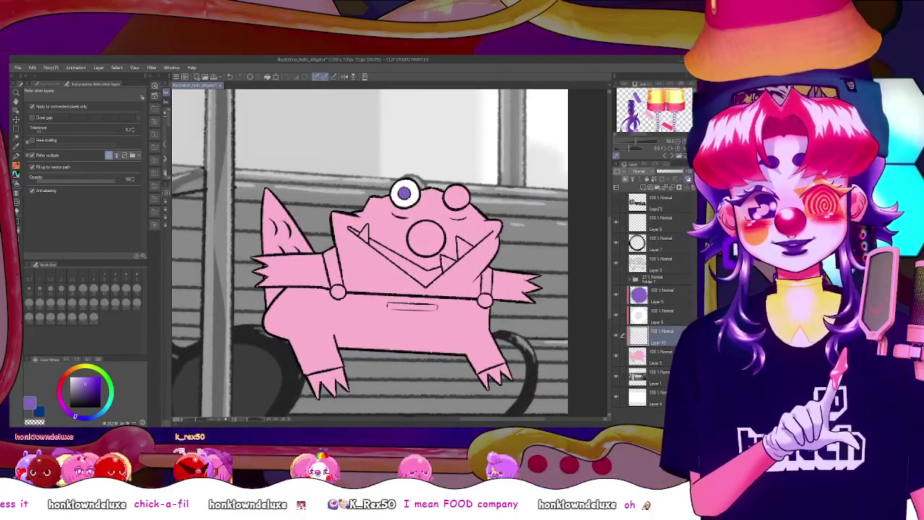
left_click_drag(694, 124, 694, 107)
left_click(660, 96)
left_click(459, 196)
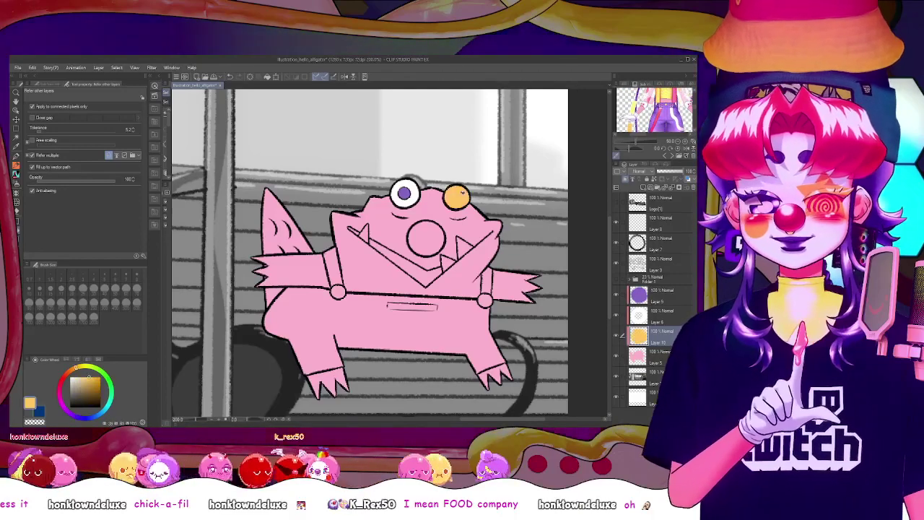
Paint yellow-orange star points with the textured pen on the pink skin around the yellow eye
scroll(460, 196, "up", 2)
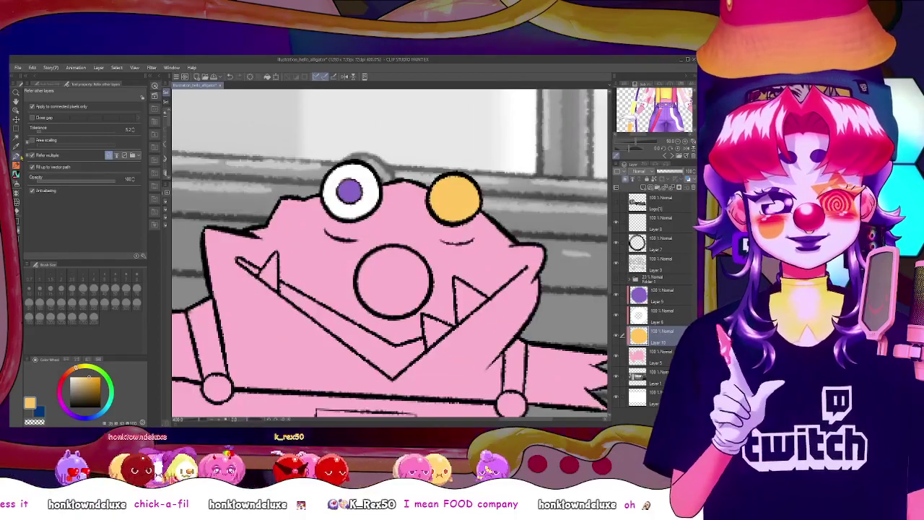
left_click(18, 157)
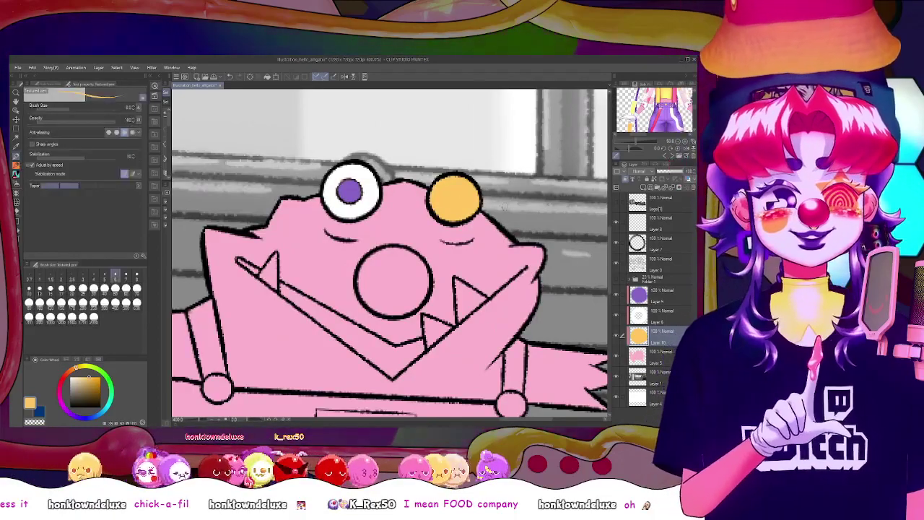
left_click_drag(423, 193, 392, 202)
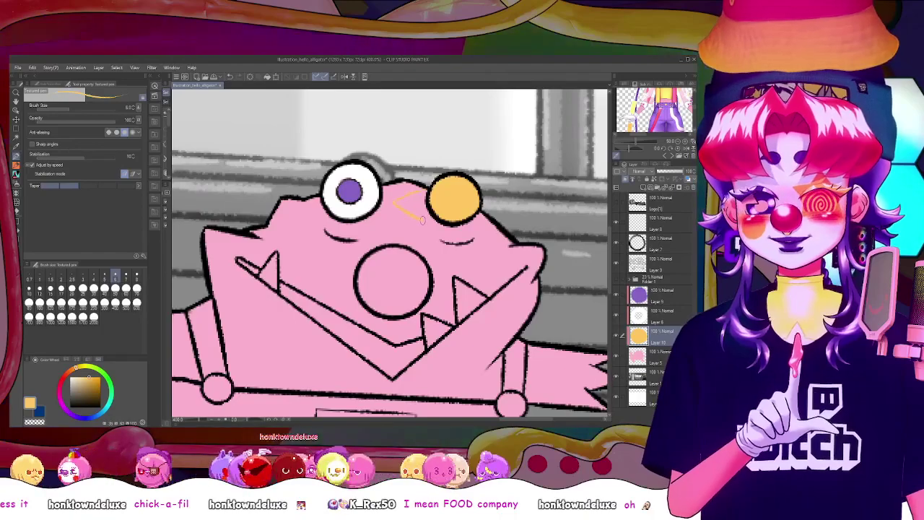
key("ctrl+z")
mouse_move(424, 192)
left_mouse_down()
mouse_move(403, 199)
mouse_move(426, 211)
left_mouse_up()
key("ctrl+z")
key("ctrl+z")
key("ctrl+z")
key("ctrl+z")
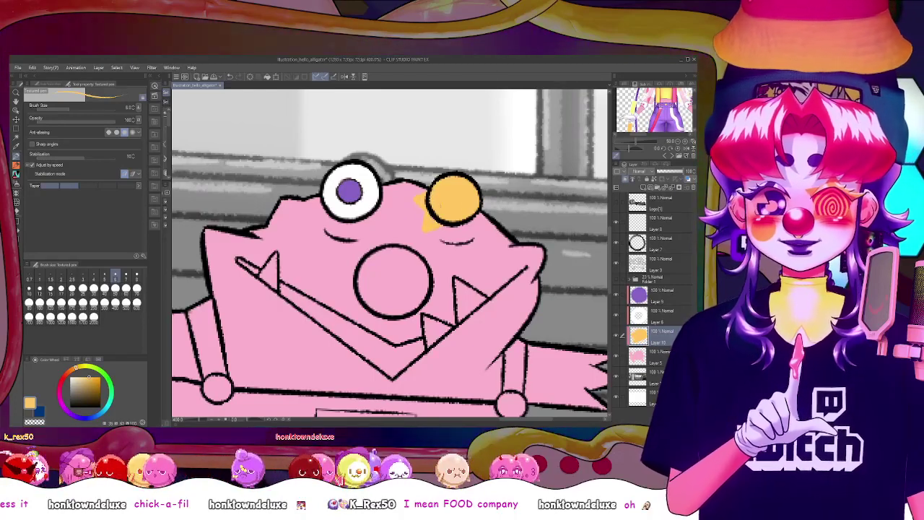
mouse_move(460, 224)
left_mouse_down()
mouse_move(477, 234)
mouse_move(477, 218)
mouse_move(470, 223)
left_mouse_up()
key("ctrl+z")
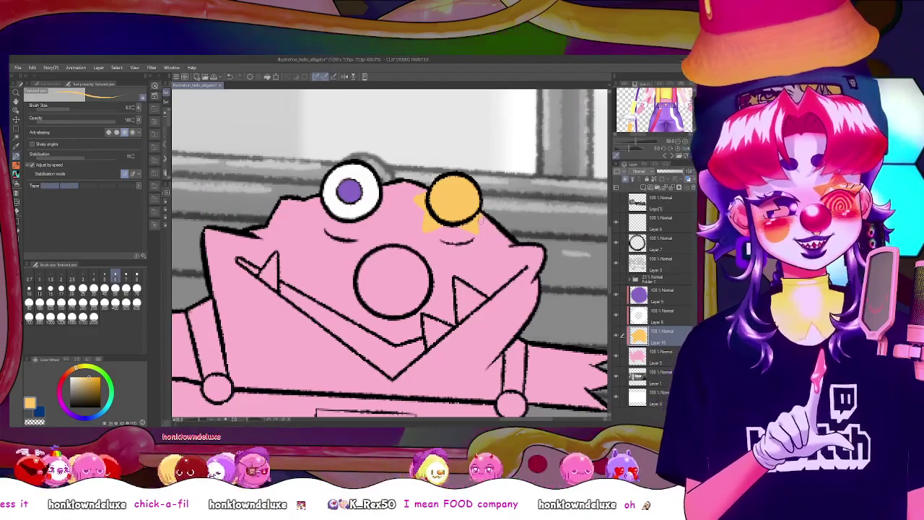
Paint a yellow-orange patch on the pointed corner of the head nearer the tail
scroll(481, 227, "down", 2)
scroll(481, 227, "up", 2)
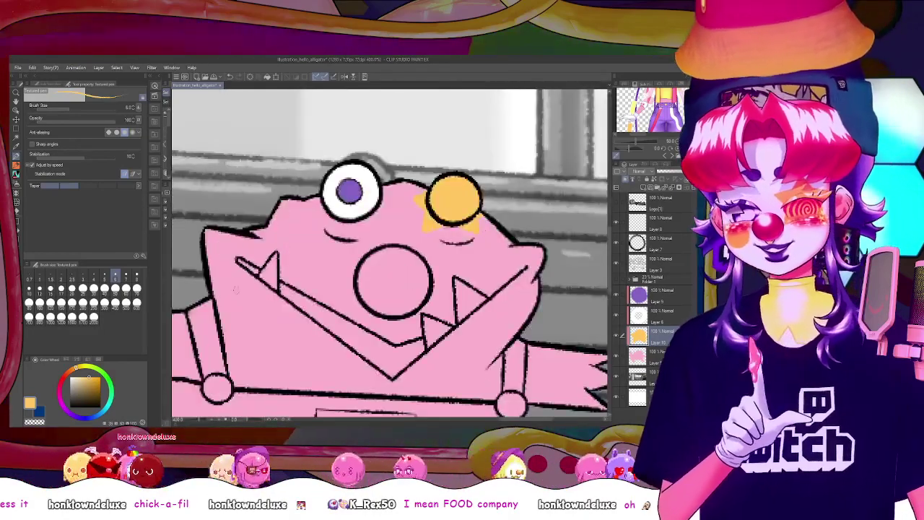
mouse_move(208, 247)
left_mouse_down()
mouse_move(229, 238)
mouse_move(213, 232)
left_mouse_up()
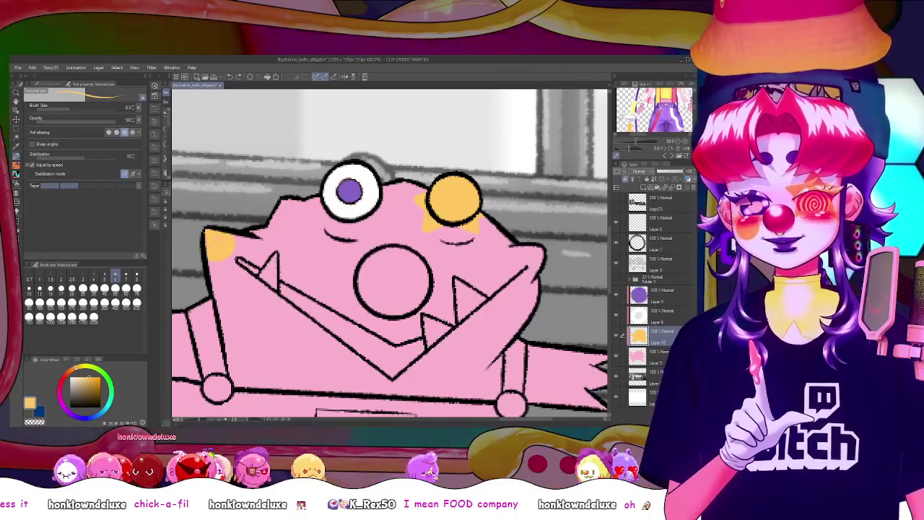
scroll(203, 257, "down", 2)
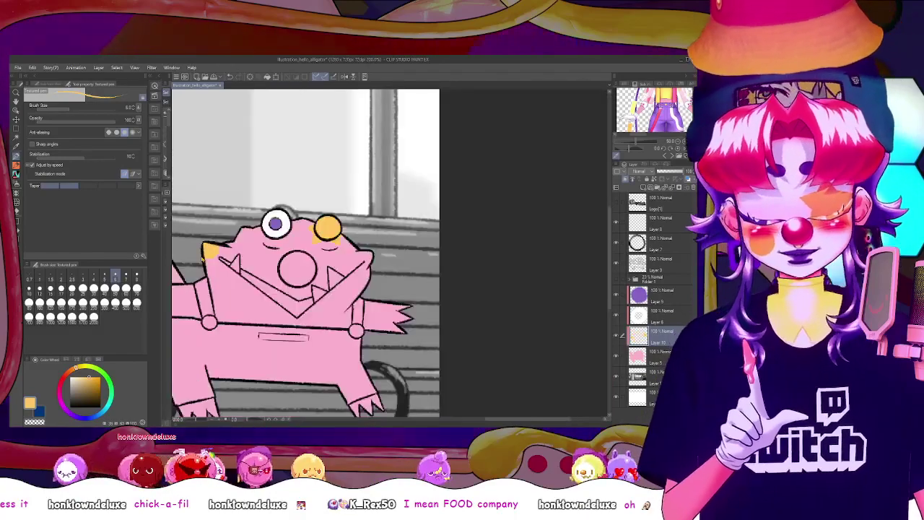
Add a clipped layer directly above the pink base layer for the white face colour
left_click_drag(516, 421, 492, 420)
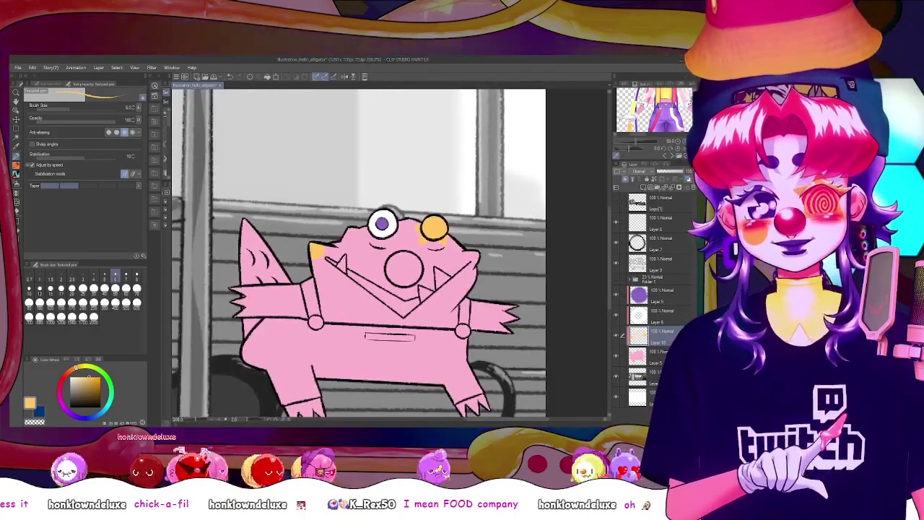
left_click(660, 356)
left_click(644, 187)
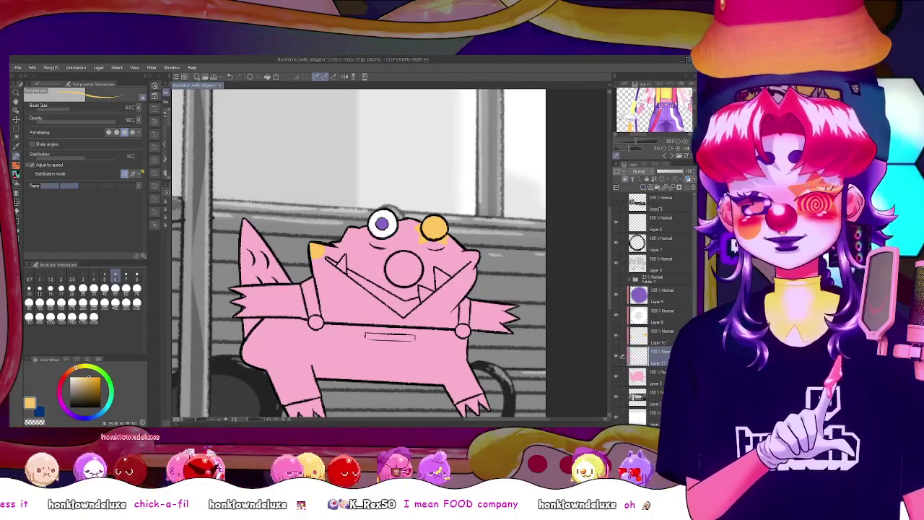
Hide the yellow-orange layer and auto-select the alligator's head area with reference to all layers
left_click(16, 137)
left_click(361, 298)
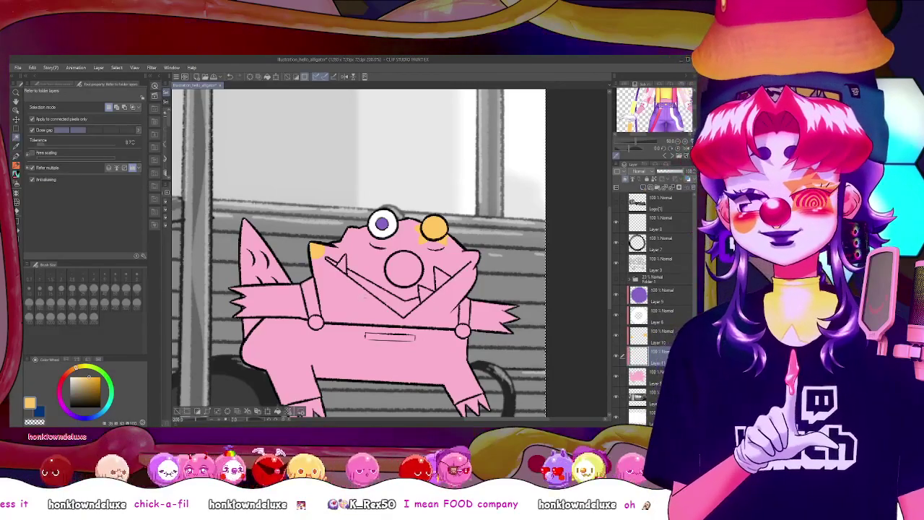
left_click(60, 85)
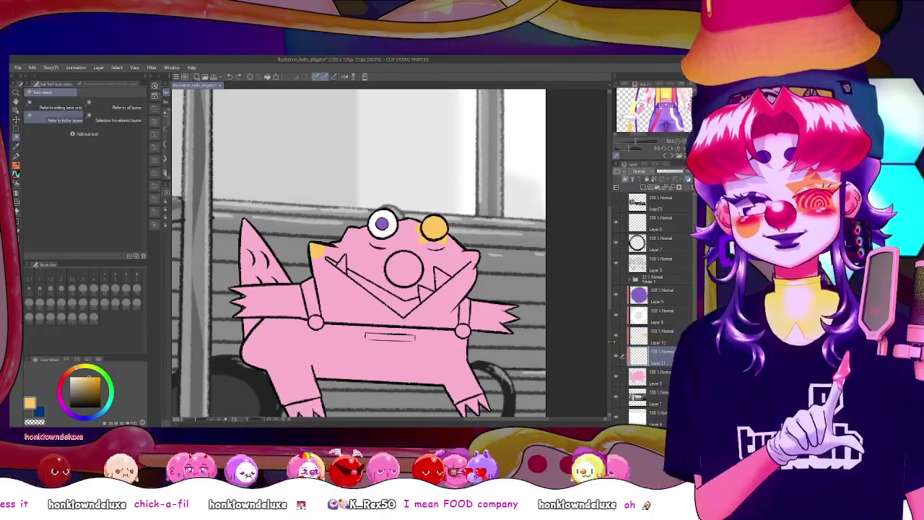
left_click(616, 335)
key("ctrl+d")
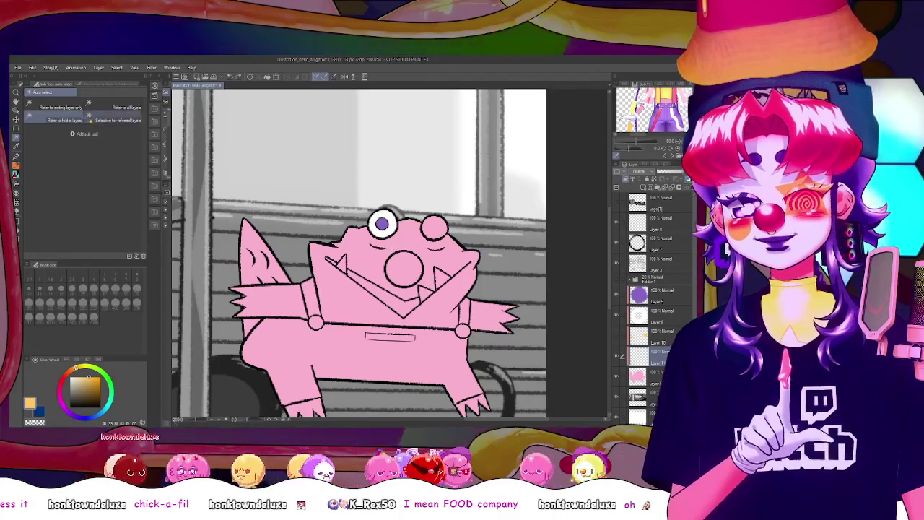
left_click(115, 107)
left_click(367, 300)
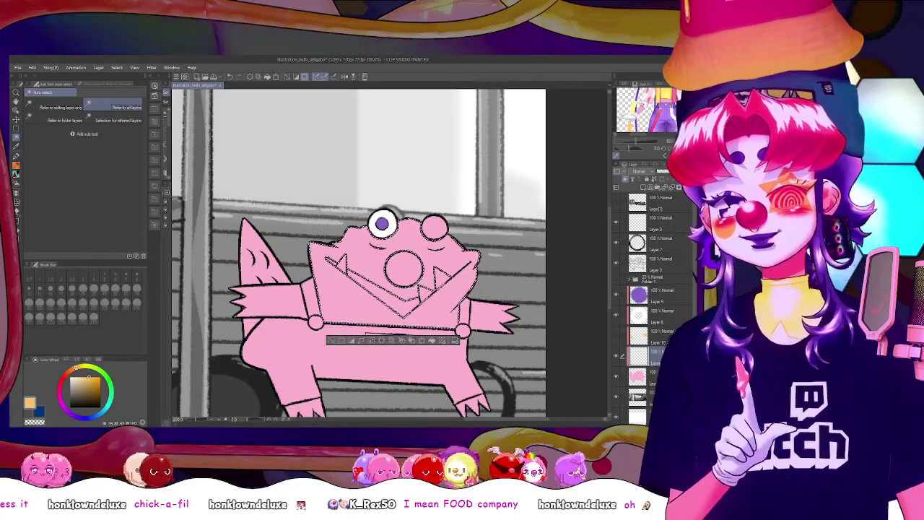
Airbrush the selected head white with the soft airbrush, letting it fade into pink along the lower jaw, and clear the selection
left_click(71, 377)
left_click(18, 184)
mouse_move(374, 246)
left_mouse_down()
mouse_move(426, 249)
mouse_move(385, 257)
left_mouse_up()
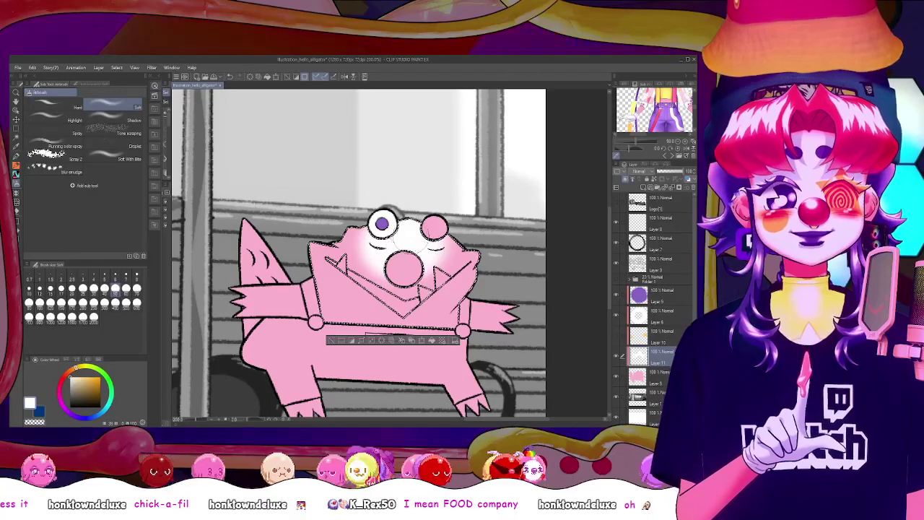
mouse_move(382, 259)
left_mouse_down()
mouse_move(347, 276)
mouse_move(346, 241)
mouse_move(410, 215)
mouse_move(449, 256)
mouse_move(453, 274)
mouse_move(439, 266)
mouse_move(446, 252)
mouse_move(327, 226)
mouse_move(334, 265)
mouse_move(370, 270)
left_mouse_up()
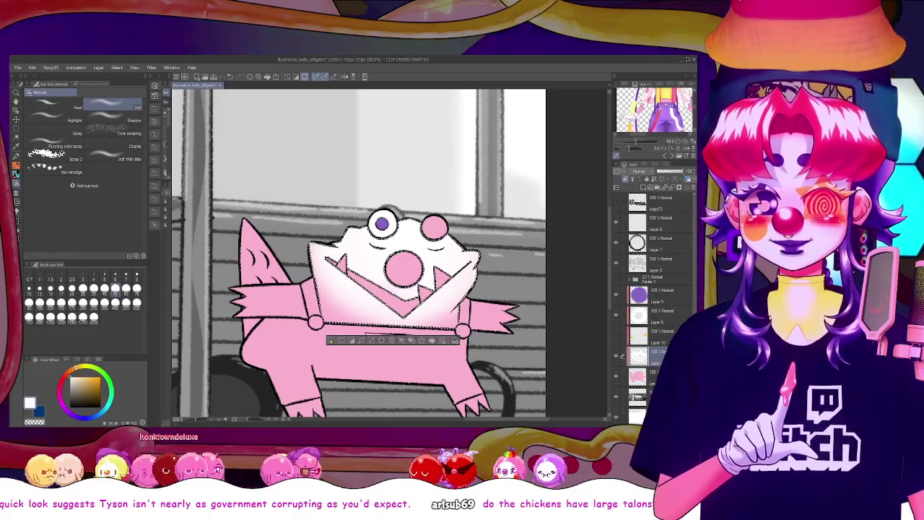
key("ctrl+d")
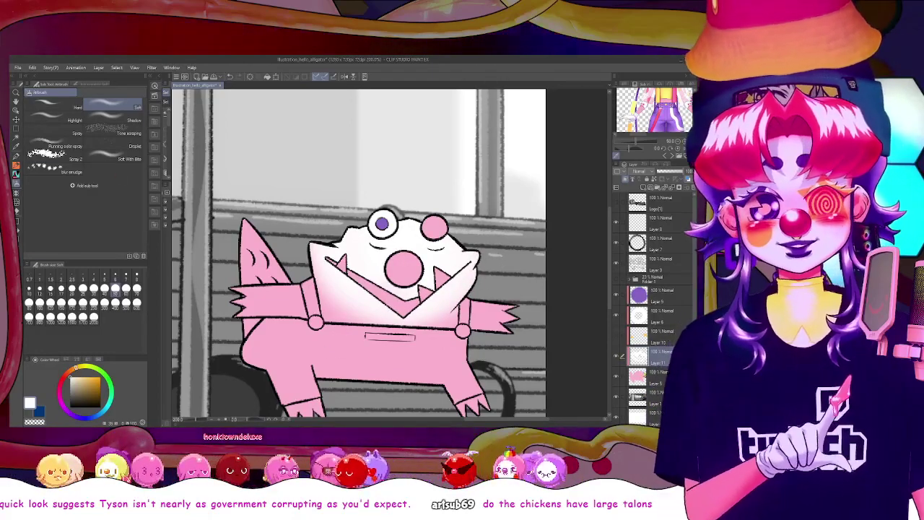
Add another clipped layer directly above the pink base and fill the teeth with white
left_click(663, 379)
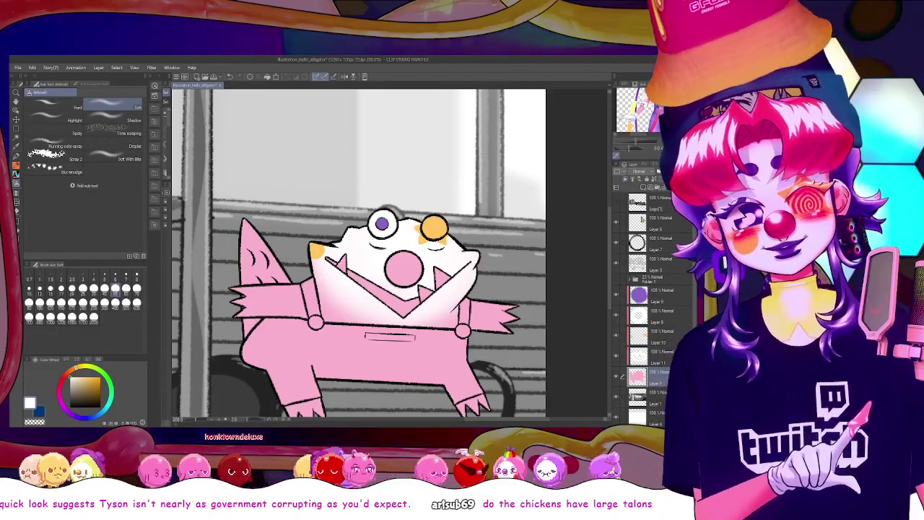
left_click(643, 188)
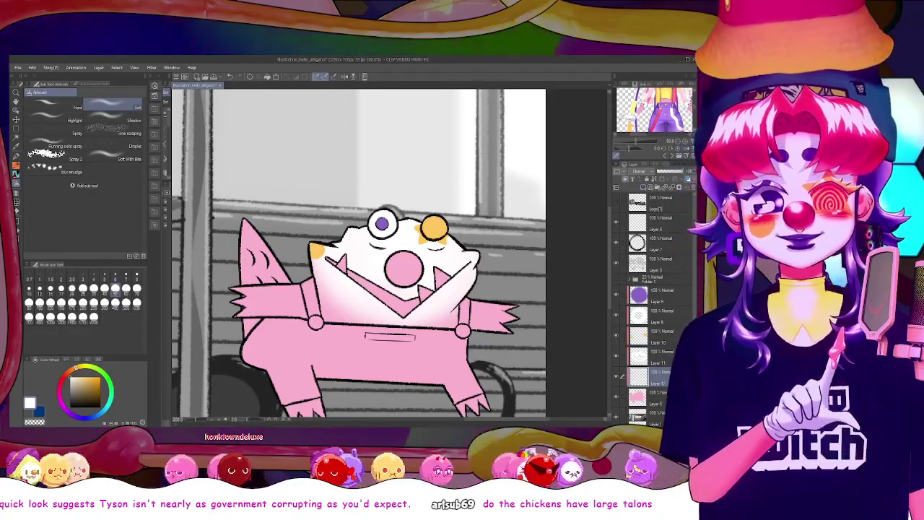
key("g")
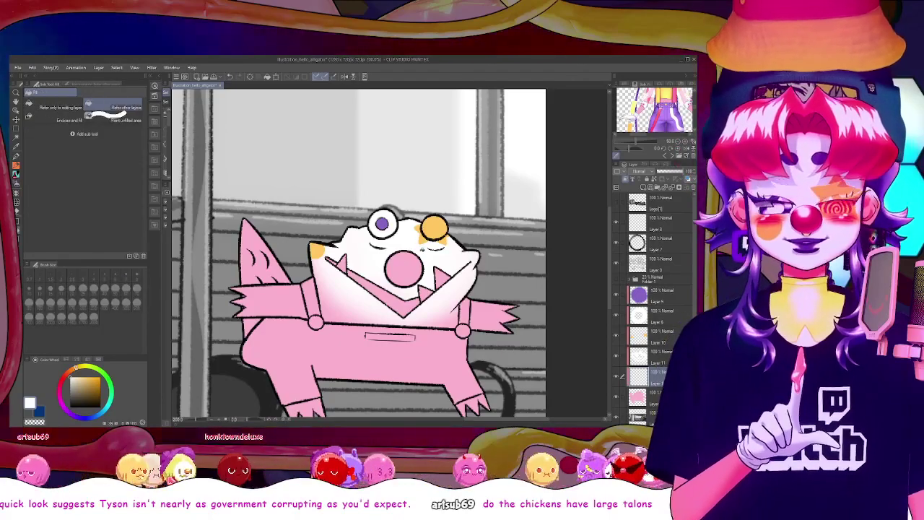
left_click(442, 279)
left_click(426, 293)
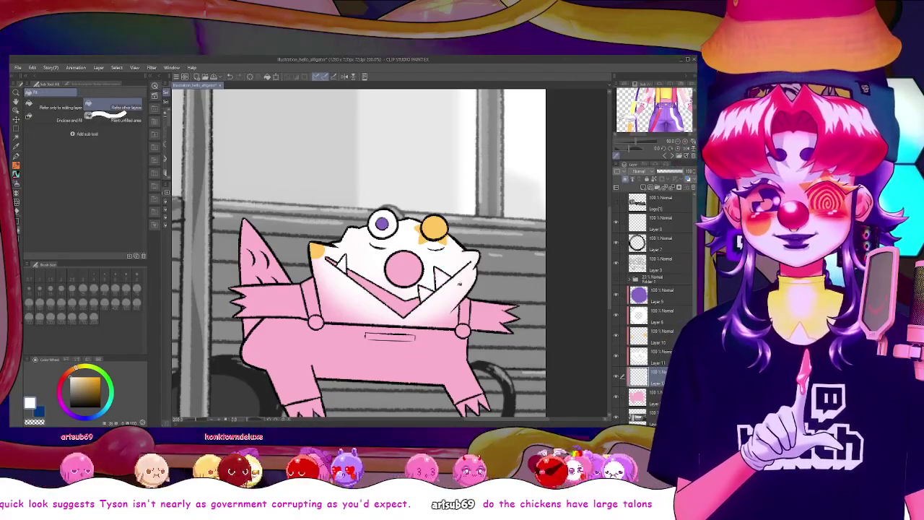
Add a clipped layer above the pink base and fill the nose and mouth with pinkish red sampled from the character reference
left_click(658, 396)
left_click(642, 187)
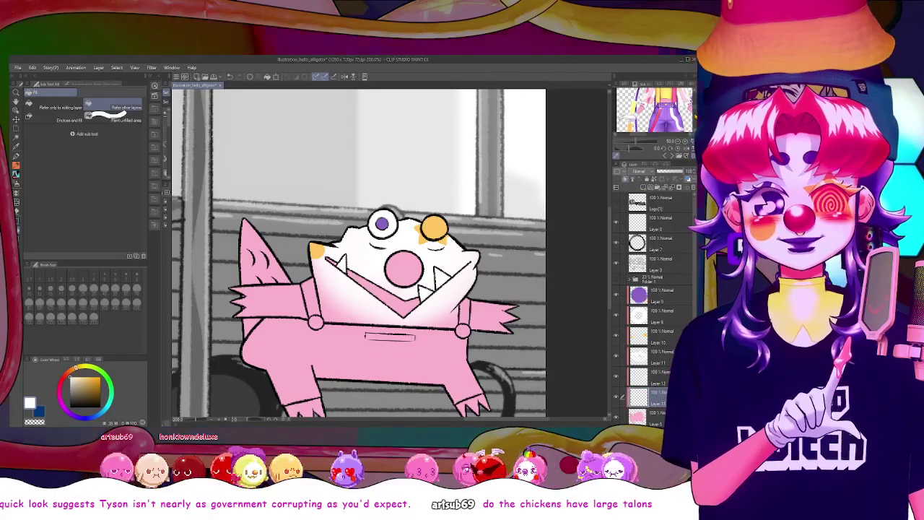
left_click_drag(643, 109, 695, 117)
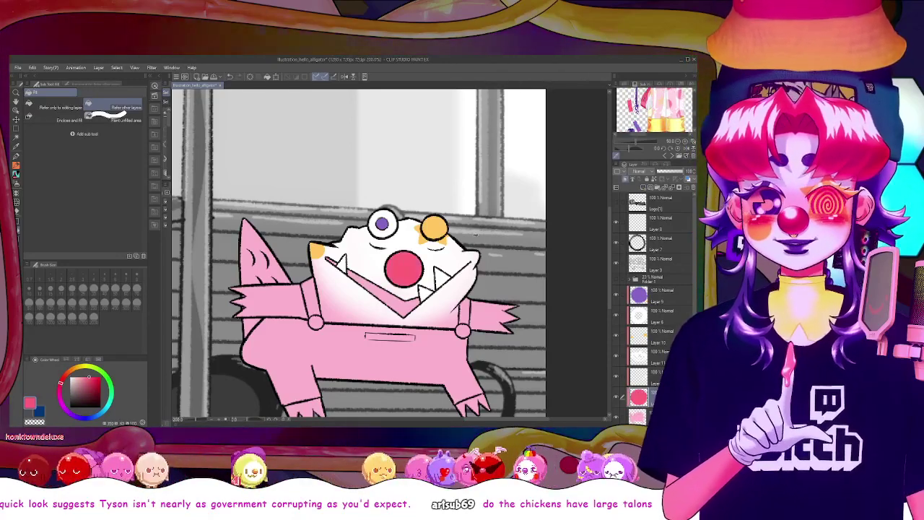
left_click(391, 301)
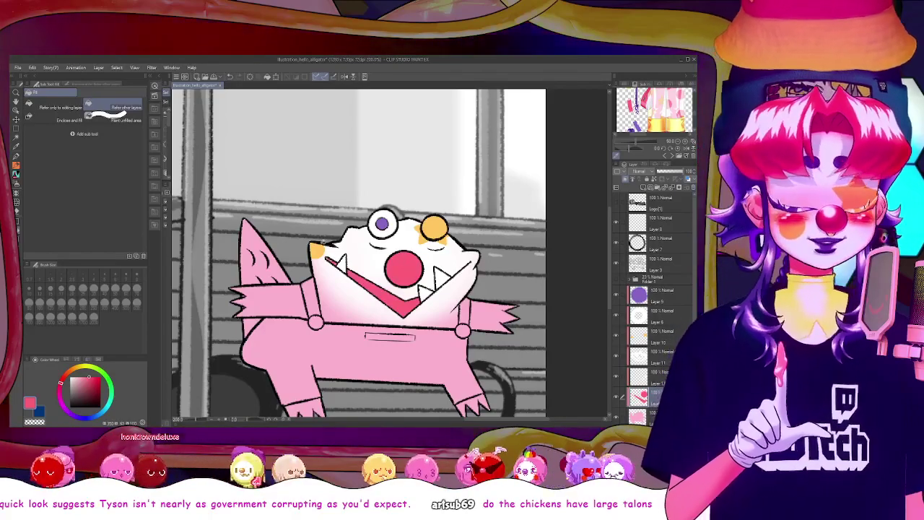
scroll(324, 245, "up", 3)
key("p")
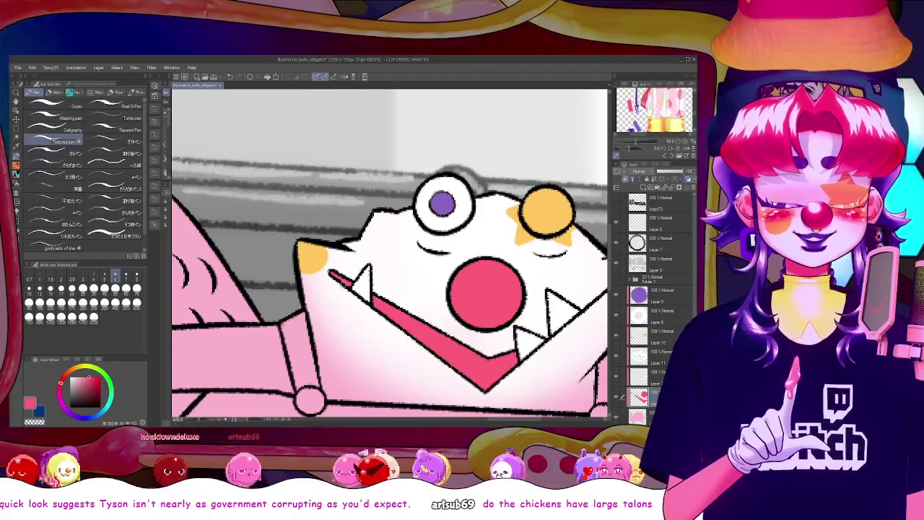
Fill both strap buttons with the pinkish red, and fill the overalls and straps with purple on a new clipped layer
scroll(343, 287, "down", 3)
scroll(344, 287, "up", 1)
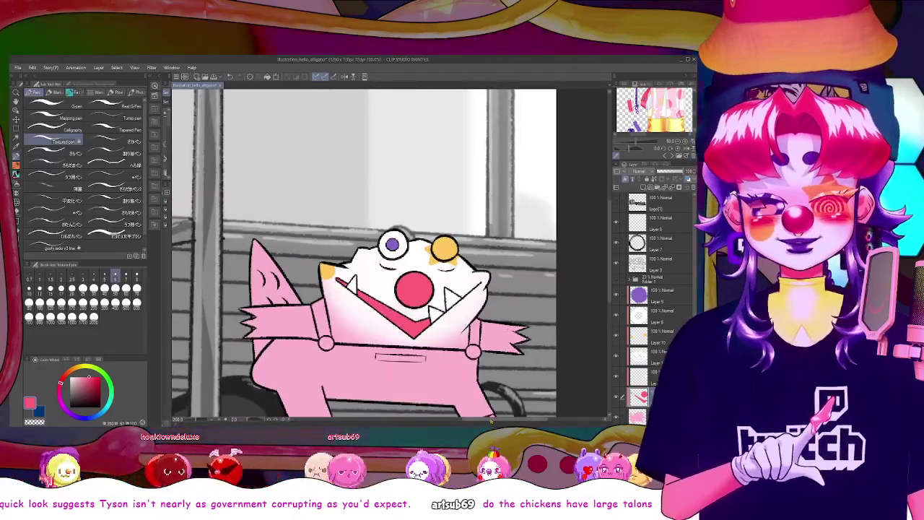
left_click_drag(490, 420, 499, 421)
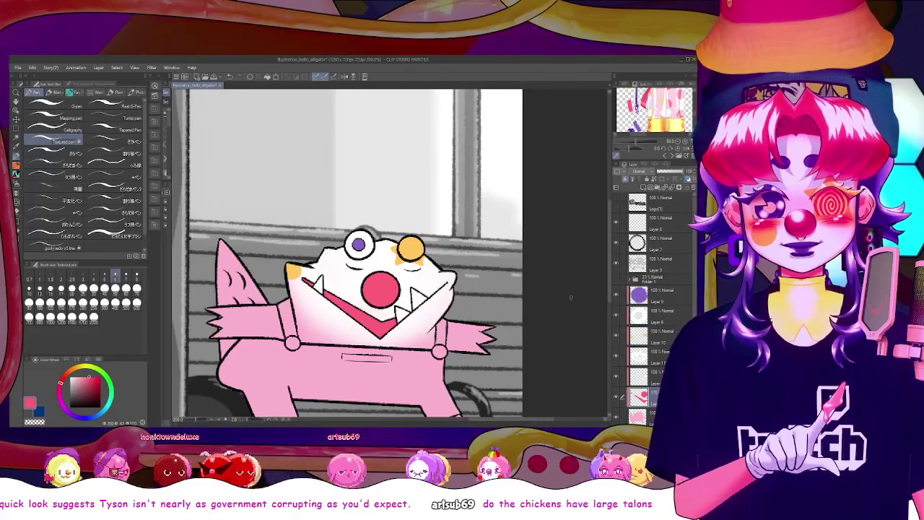
left_click_drag(610, 292, 610, 314)
key("i")
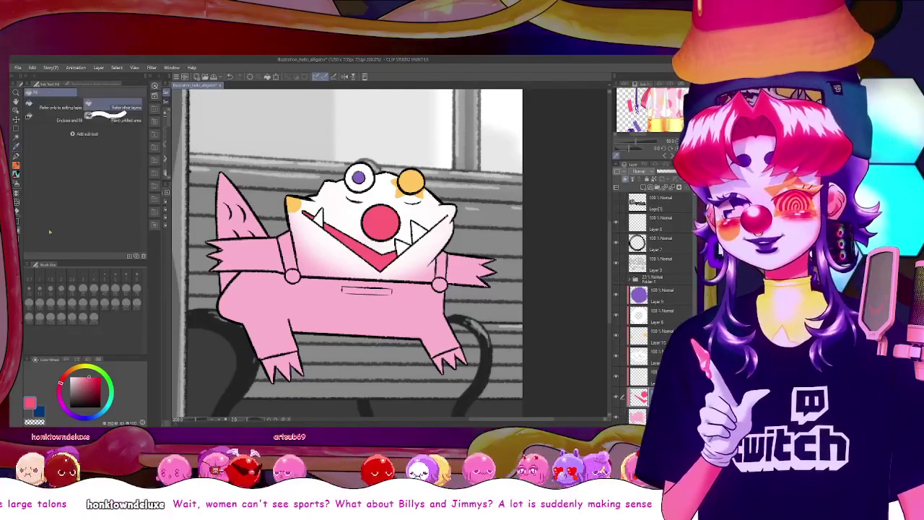
left_click(439, 285)
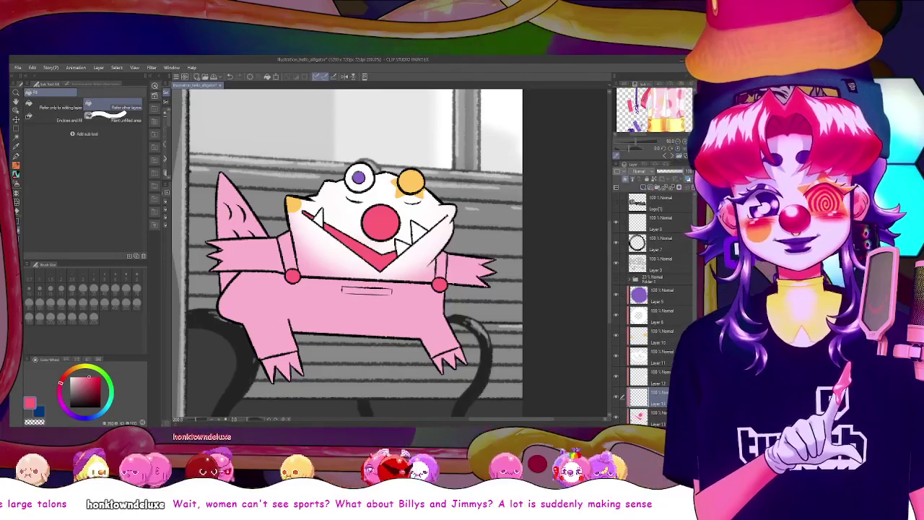
left_click(442, 266)
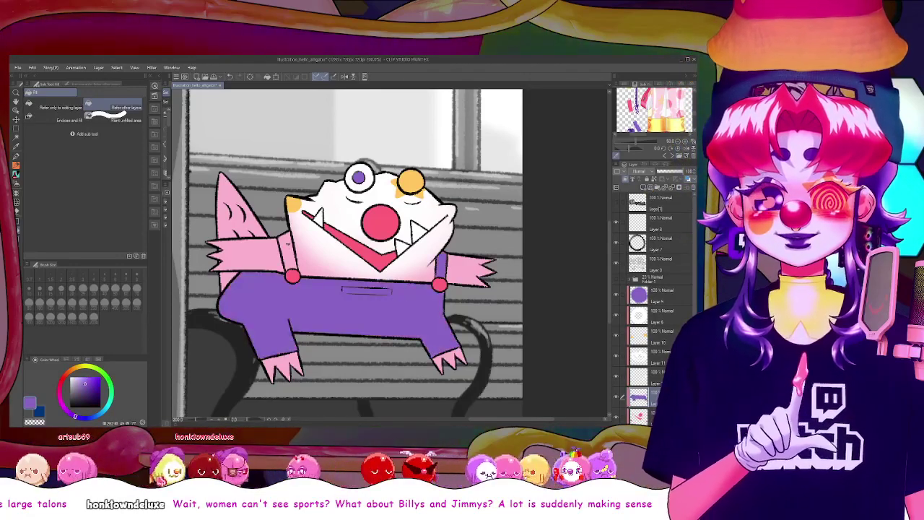
left_click(287, 245)
key("w")
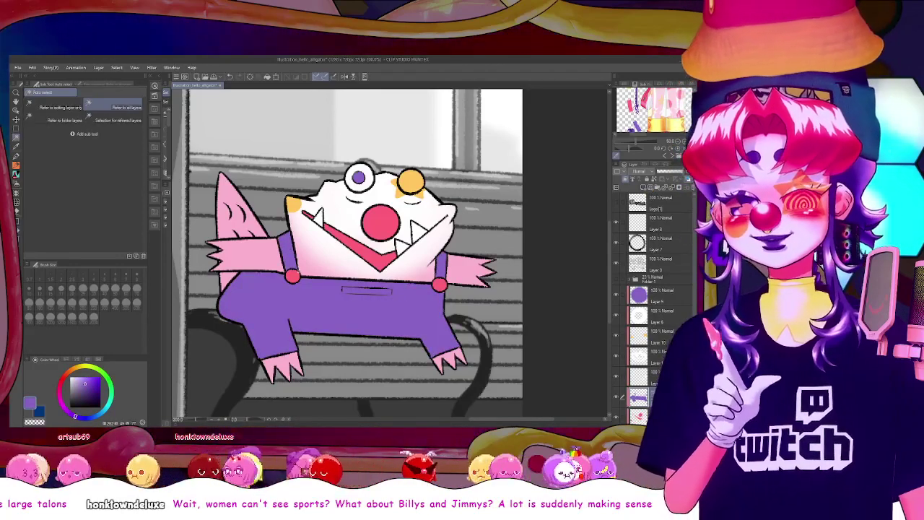
left_click(373, 308)
left_click(288, 251)
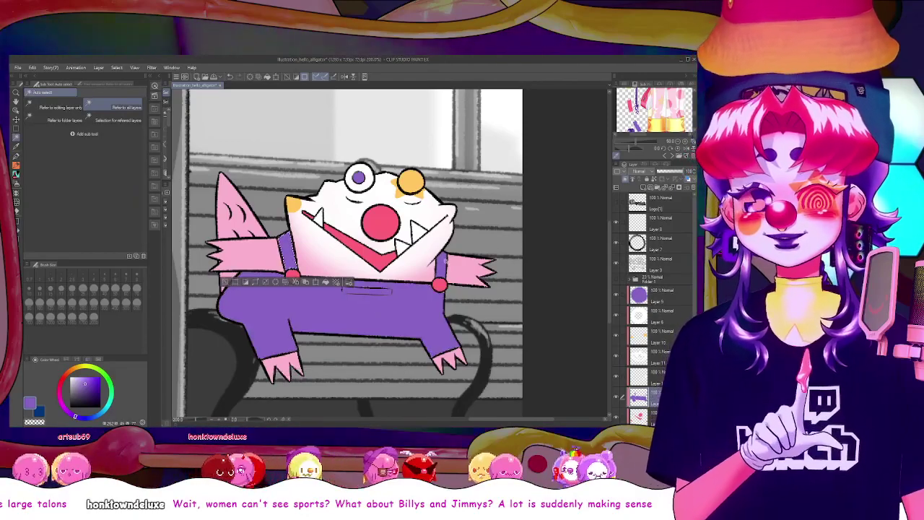
left_click(444, 262, "shift")
left_click(390, 323, "shift")
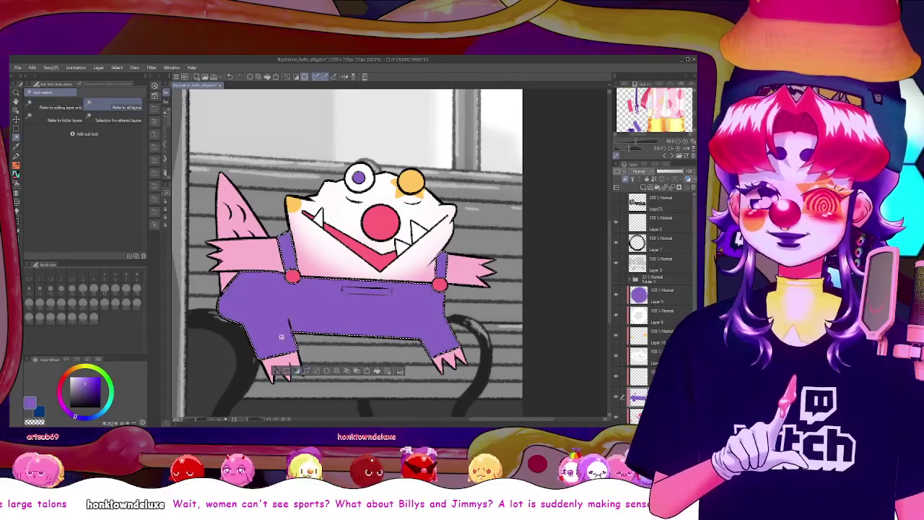
key("u")
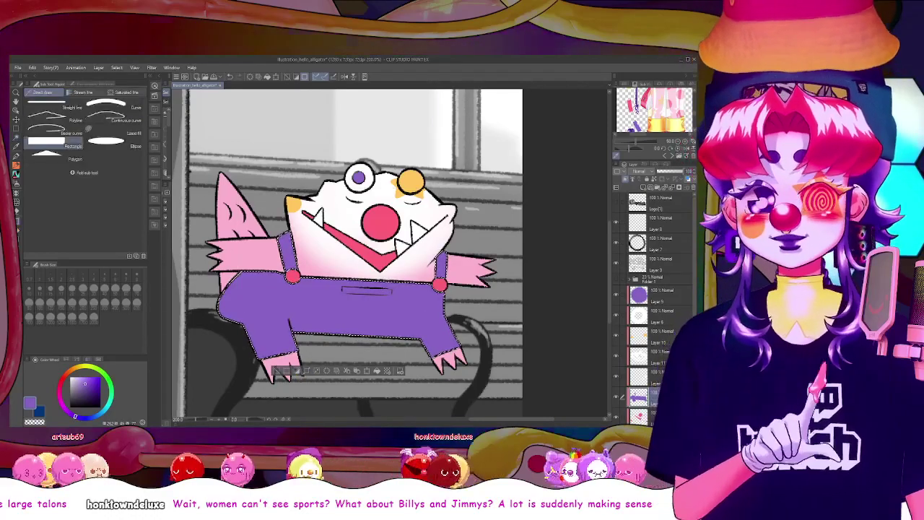
key("ctrl+d")
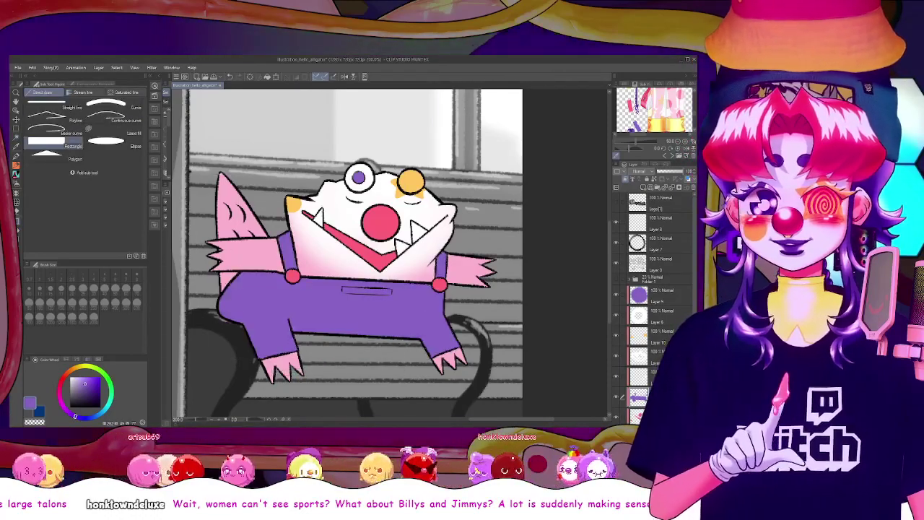
Add a clipped layer directly beneath the purple pupil layer, ready for the textured pen
key("p")
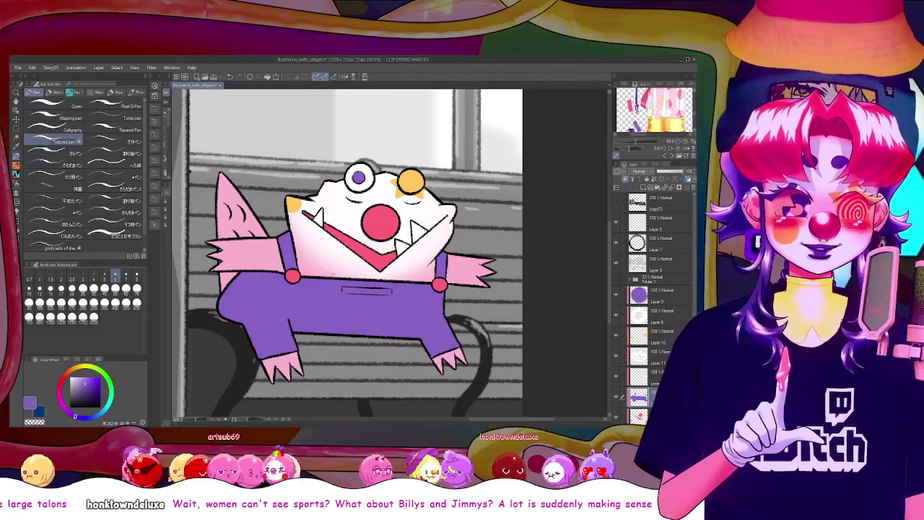
left_click(648, 330)
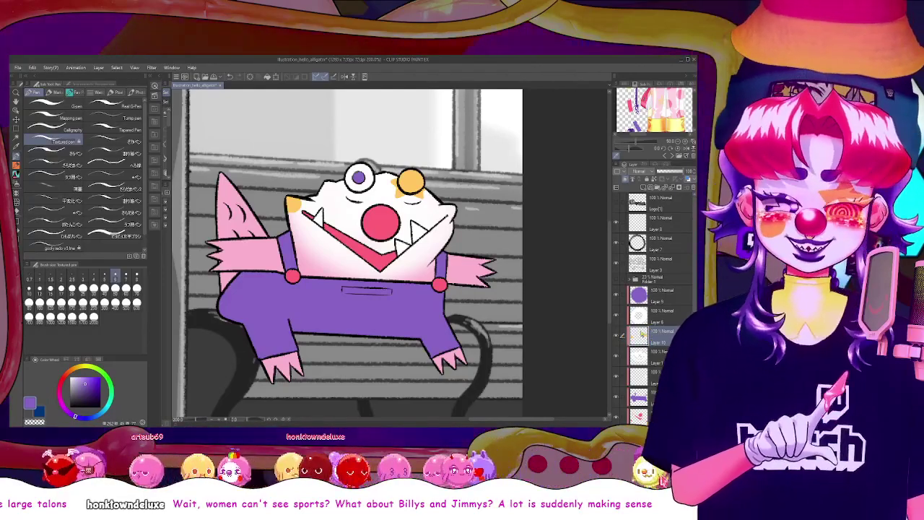
left_click(658, 322)
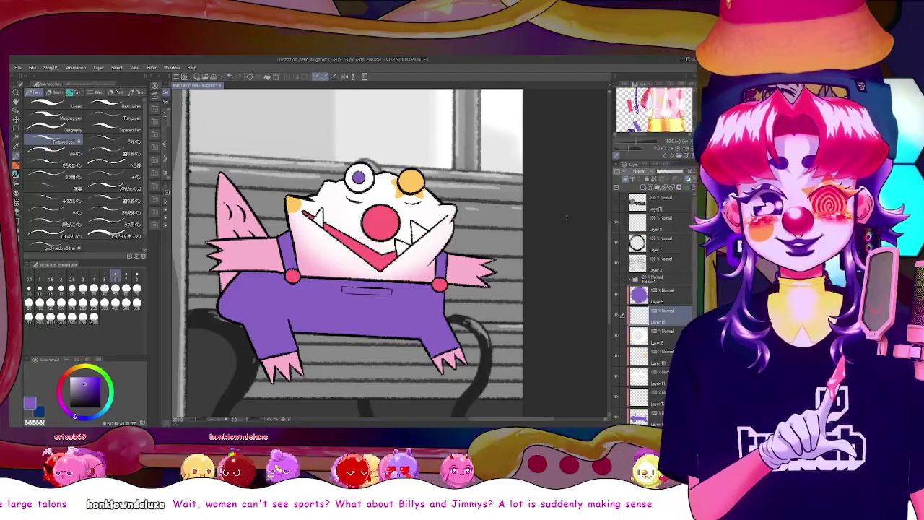
scroll(523, 216, "up", 3)
scroll(566, 221, "down", 3)
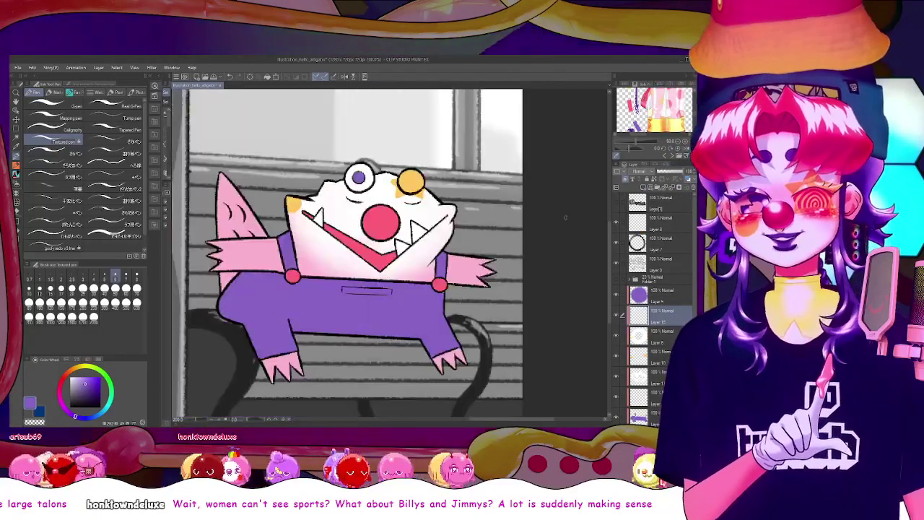
Sample the nose's pinkish red as the drawing colour for the textured pen
scroll(367, 219, "up", 3)
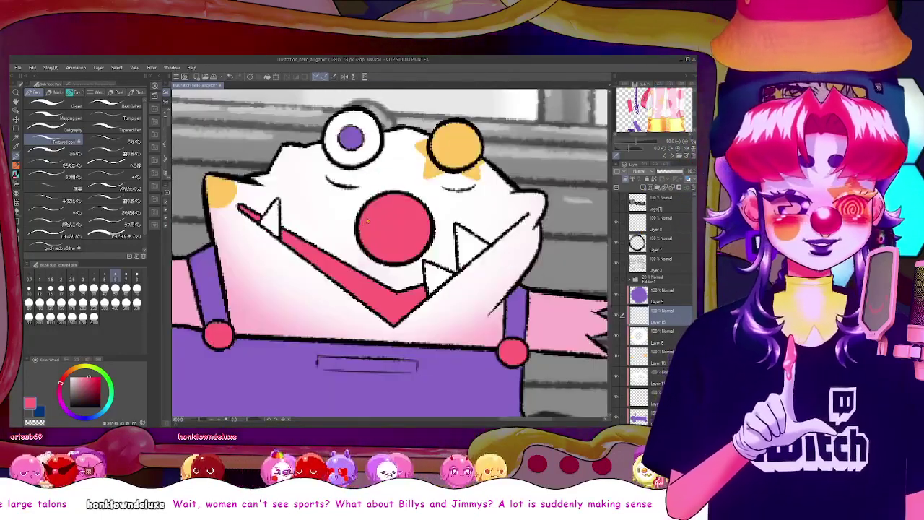
scroll(366, 218, "up", 2)
scroll(366, 218, "down", 2)
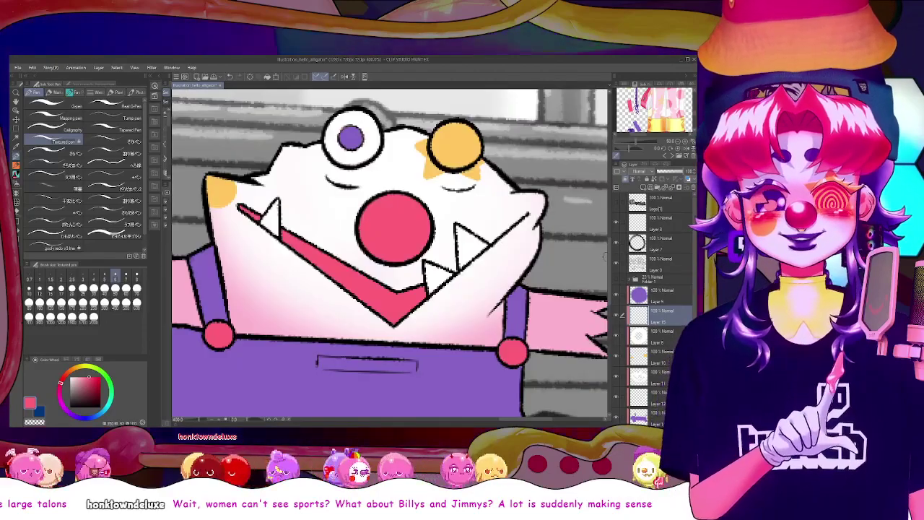
left_click_drag(610, 263, 609, 239)
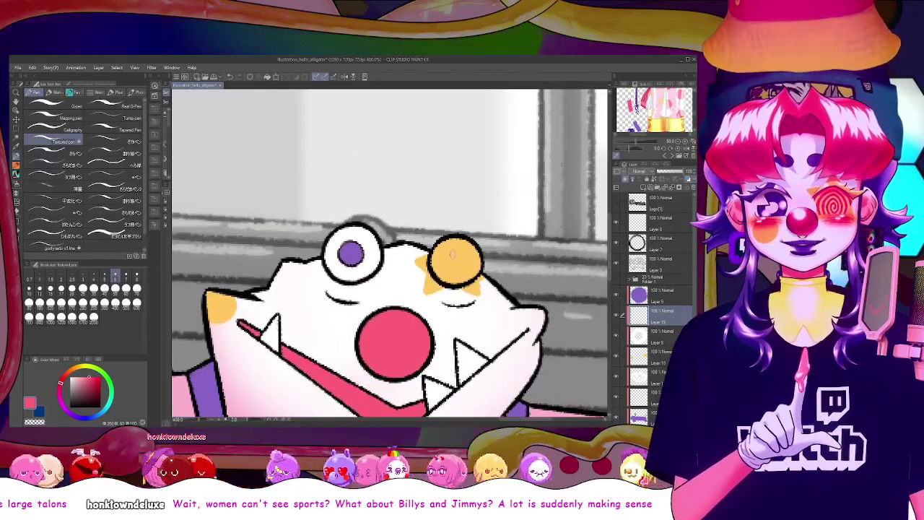
mouse_move(455, 257)
left_mouse_down()
mouse_move(442, 253)
mouse_move(466, 252)
mouse_move(442, 243)
mouse_move(457, 266)
mouse_move(443, 266)
mouse_move(442, 246)
mouse_move(440, 265)
mouse_move(442, 244)
left_mouse_up()
key("ctrl+z")
key("ctrl+z")
key("ctrl+z")
key("ctrl+z")
key("ctrl+z")
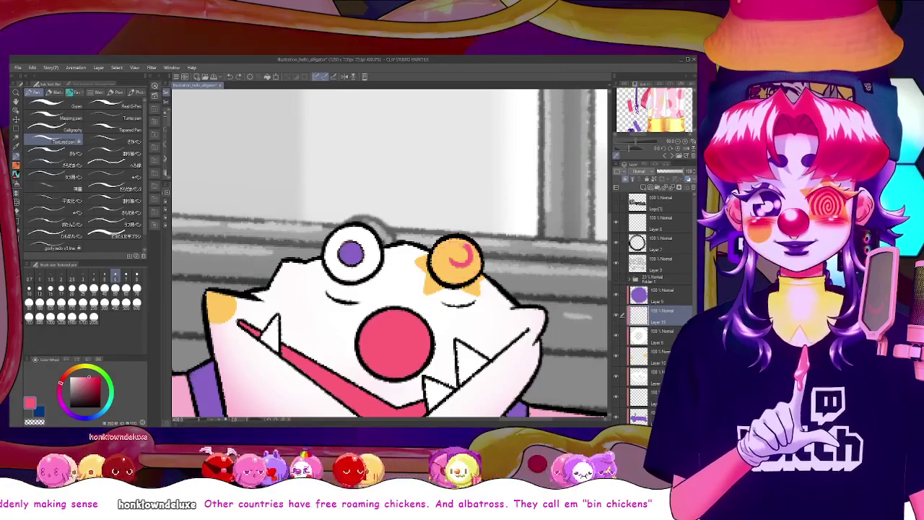
key("ctrl+z")
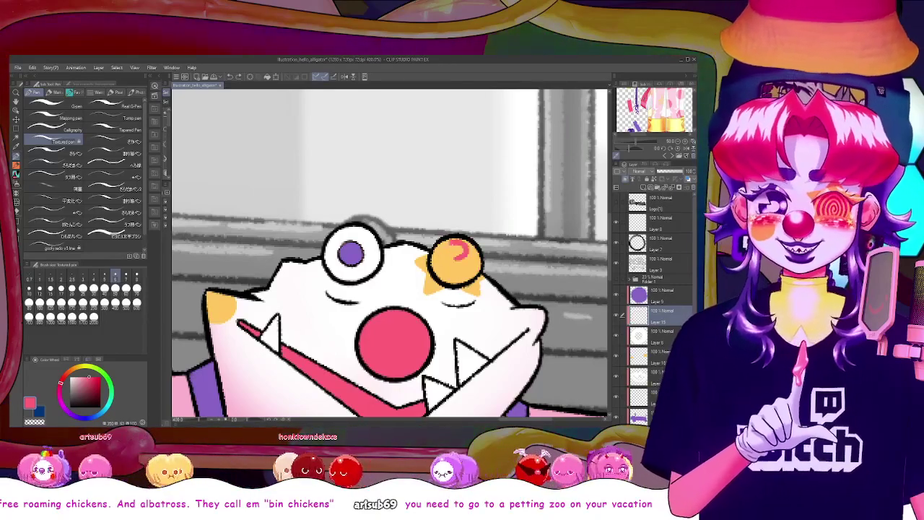
left_click_drag(450, 244, 477, 247)
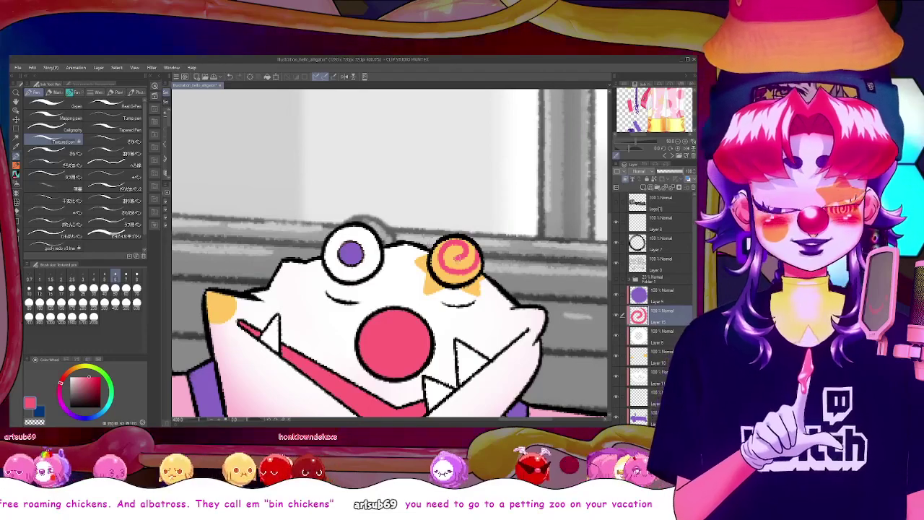
key("ctrl+z")
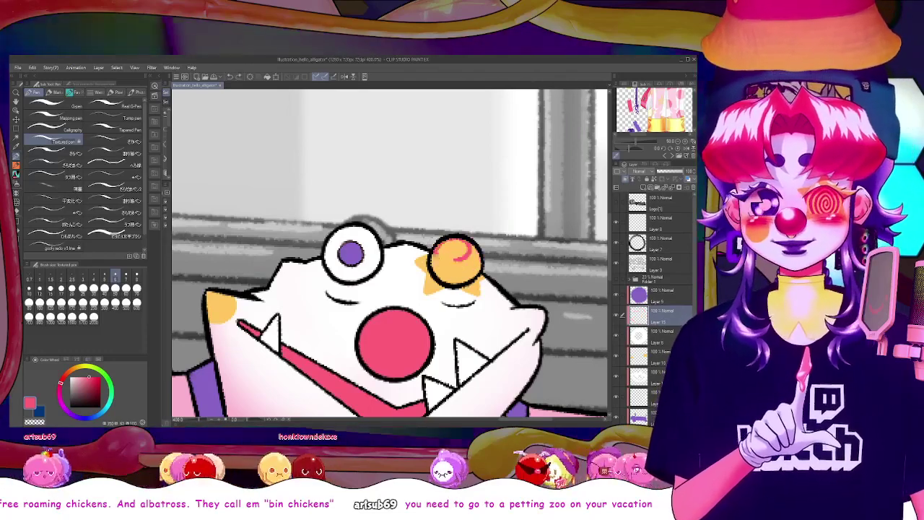
key("ctrl+z")
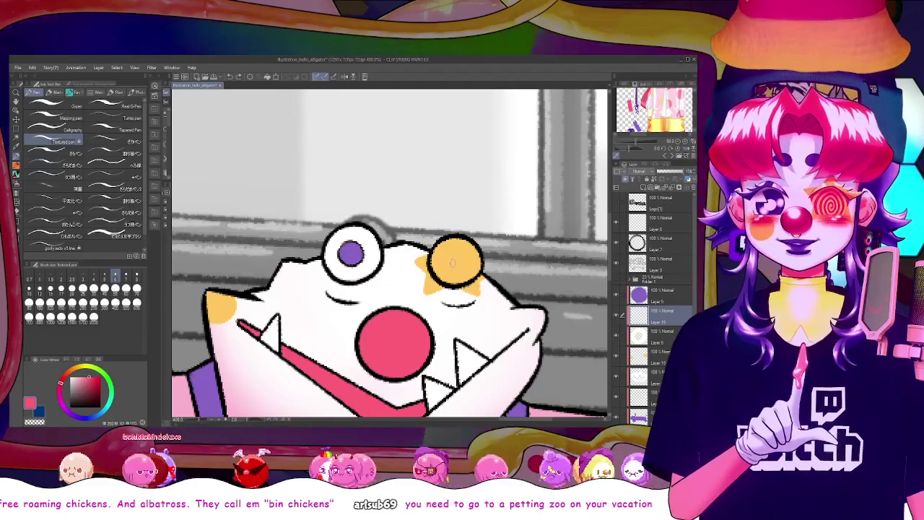
mouse_move(453, 265)
left_mouse_down()
mouse_move(474, 253)
mouse_move(438, 268)
left_mouse_up()
key("ctrl+z")
key("ctrl+z")
key("ctrl+z")
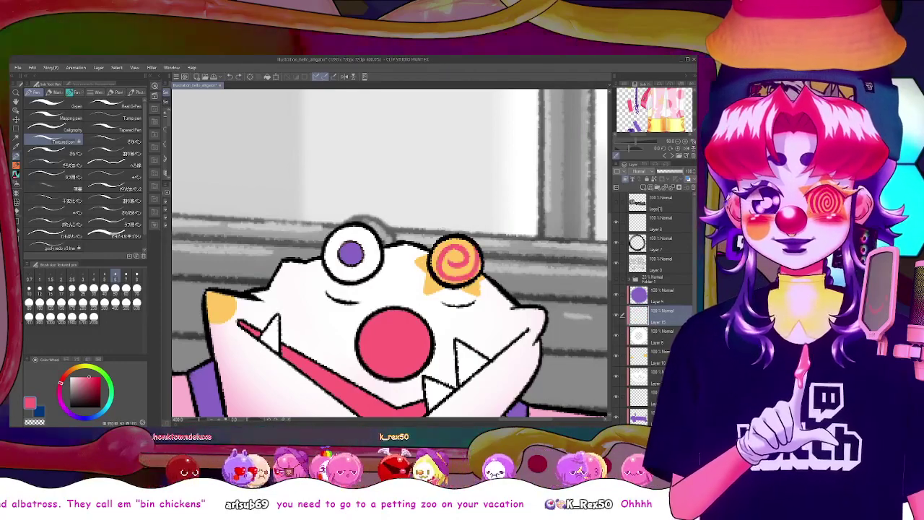
key("ctrl+z")
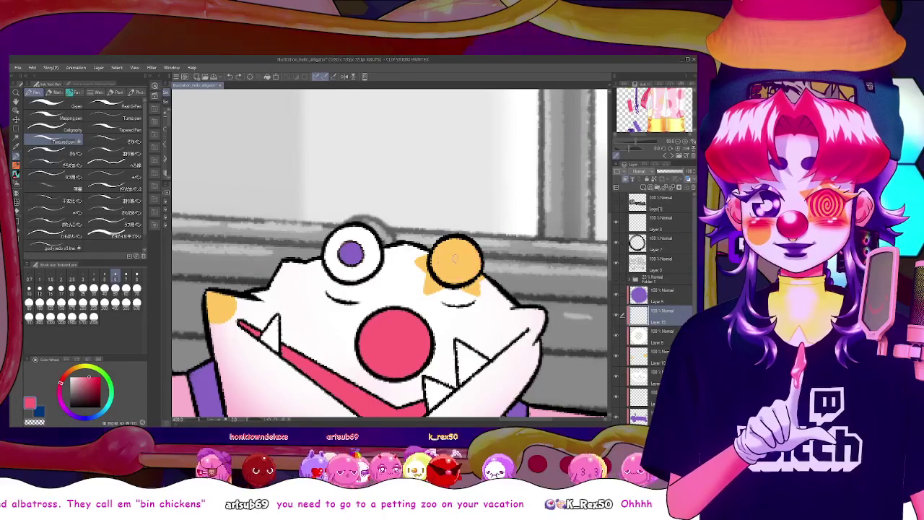
mouse_move(462, 249)
left_mouse_down()
mouse_move(444, 266)
mouse_move(446, 251)
mouse_move(477, 254)
mouse_move(452, 254)
left_mouse_up()
key("ctrl+z")
key("ctrl+z")
key("ctrl+z")
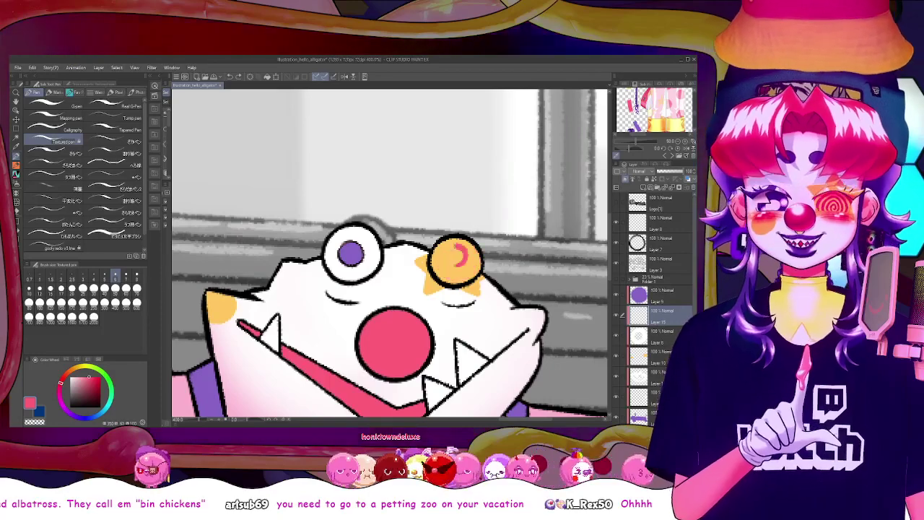
key("ctrl+z")
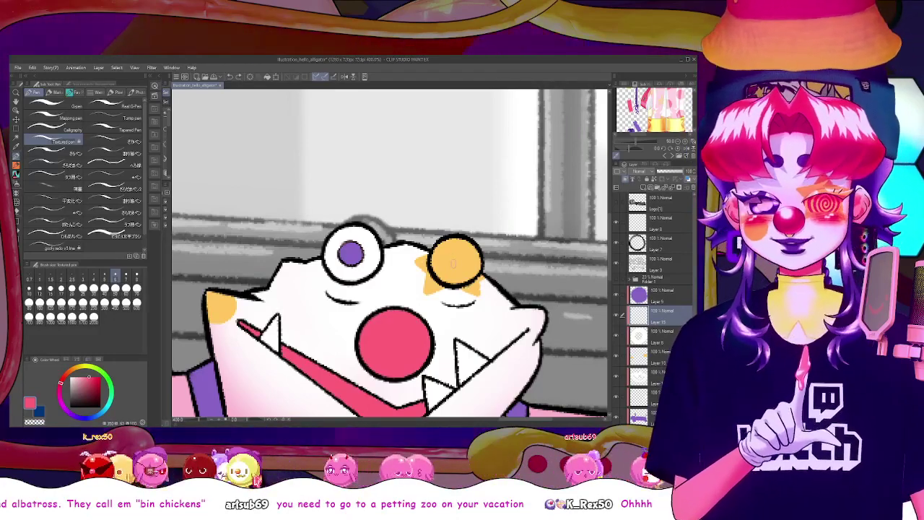
key("ctrl+z")
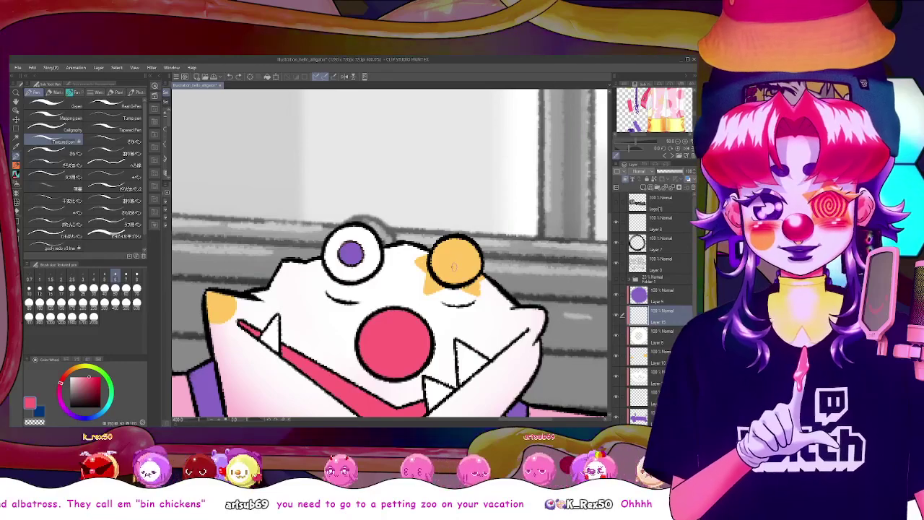
mouse_move(454, 260)
left_mouse_down()
mouse_move(446, 270)
mouse_move(468, 254)
mouse_move(453, 265)
left_mouse_up()
key("ctrl+z")
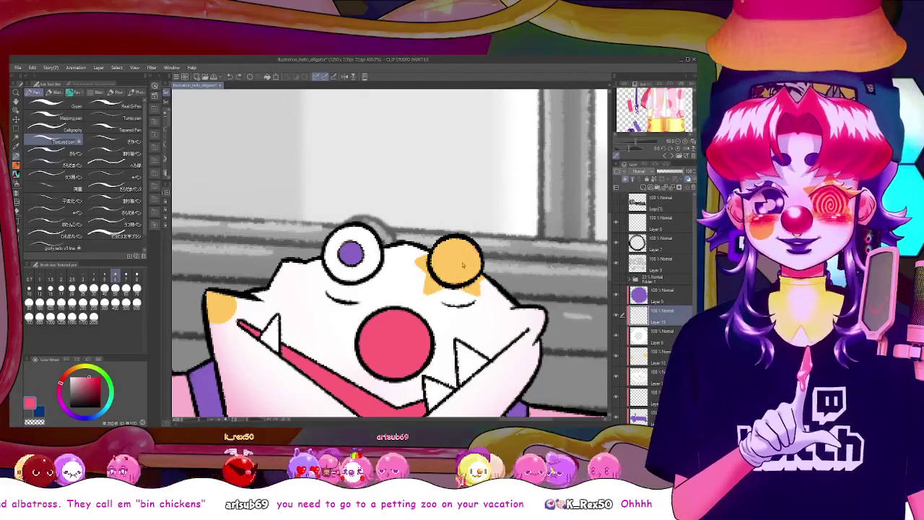
left_click_drag(452, 266, 469, 276)
key("ctrl+z")
key("ctrl+z")
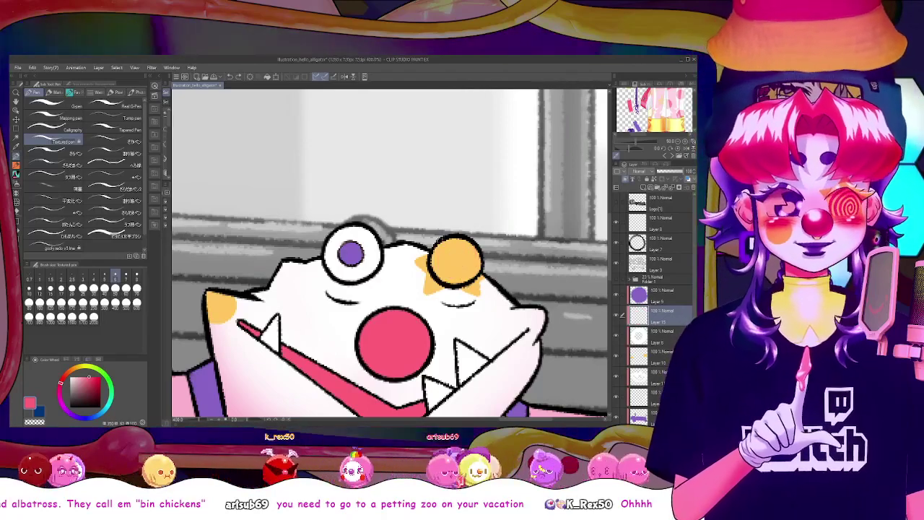
left_click_drag(456, 261, 458, 260)
key("ctrl+z")
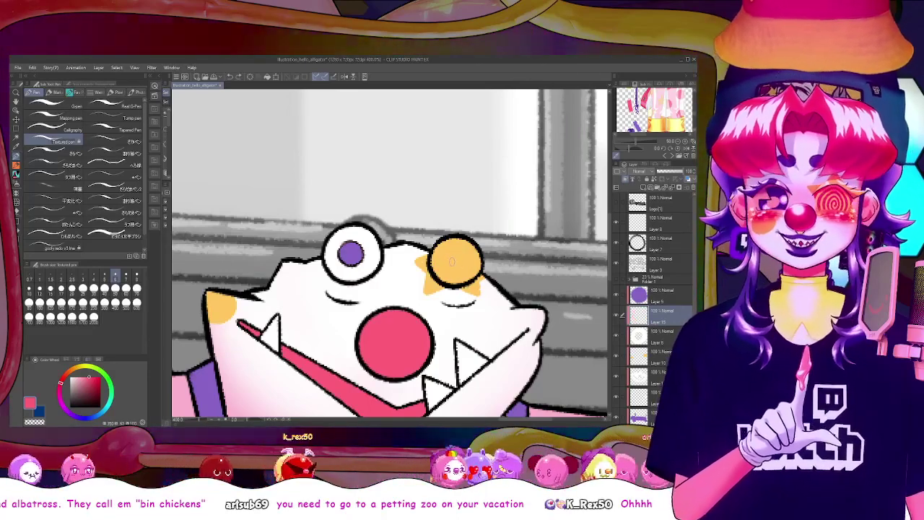
left_click_drag(456, 258, 445, 254)
key("ctrl+z")
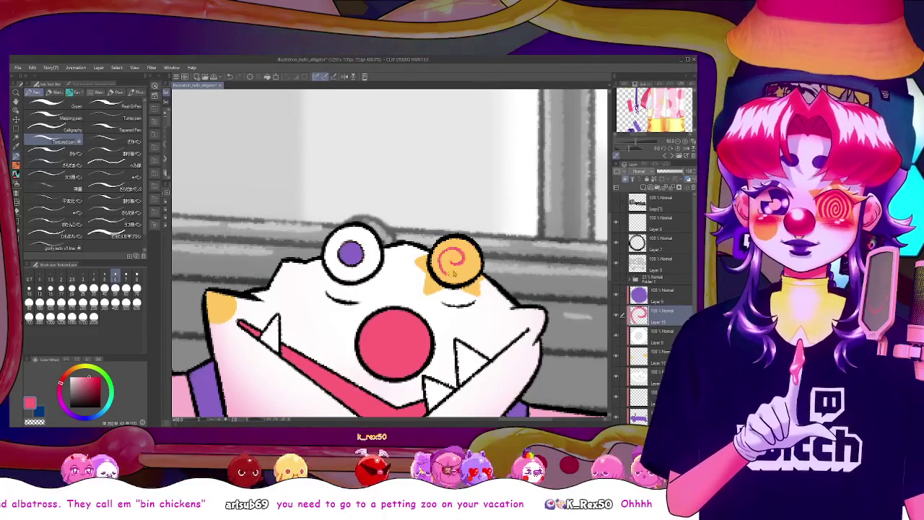
key("ctrl+z")
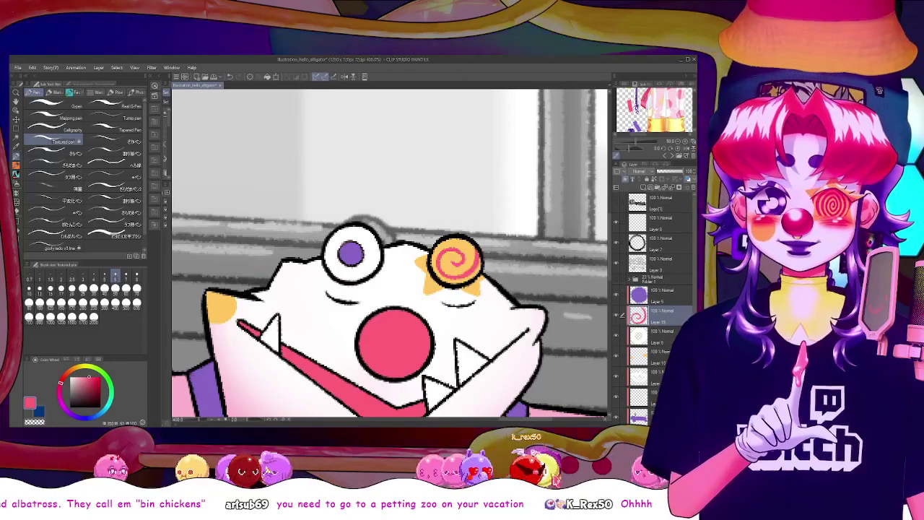
key("ctrl+z")
left_click_drag(454, 258, 443, 261)
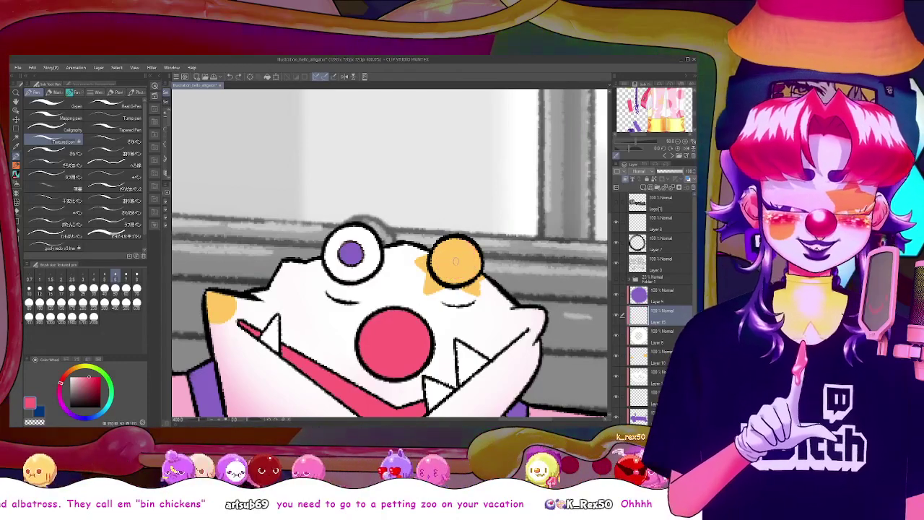
Draw a thin pinkish red spiral from the centre outward to fill the alligator's yellow eye
mouse_move(451, 266)
left_mouse_down()
mouse_move(443, 264)
mouse_move(449, 278)
mouse_move(436, 254)
left_mouse_up()
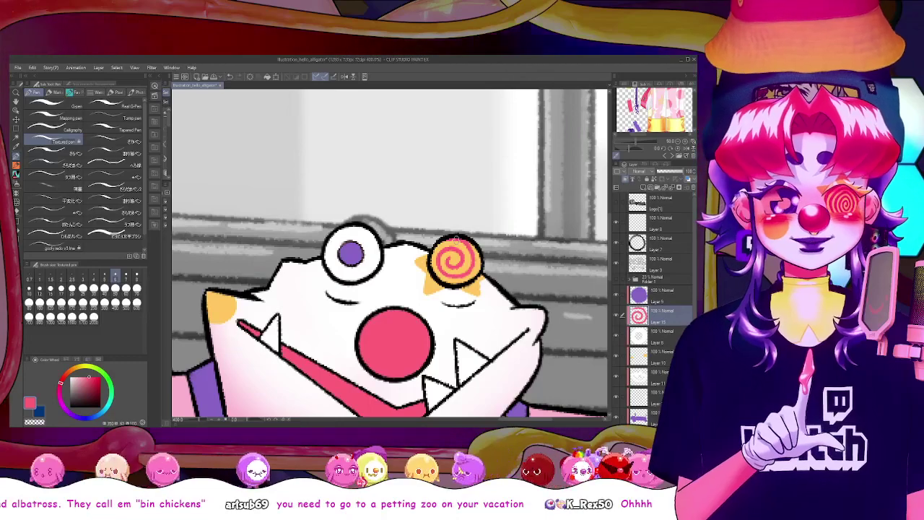
scroll(456, 238, "down", 3)
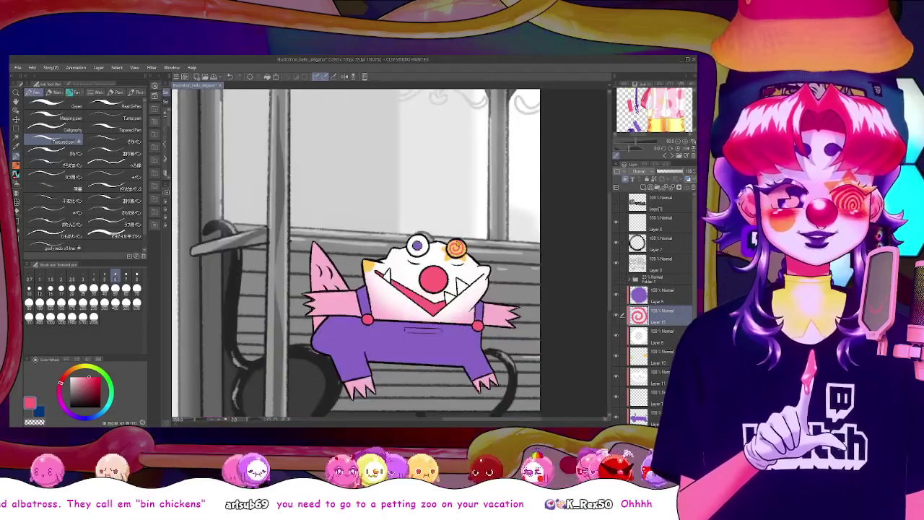
scroll(457, 241, "up", 3)
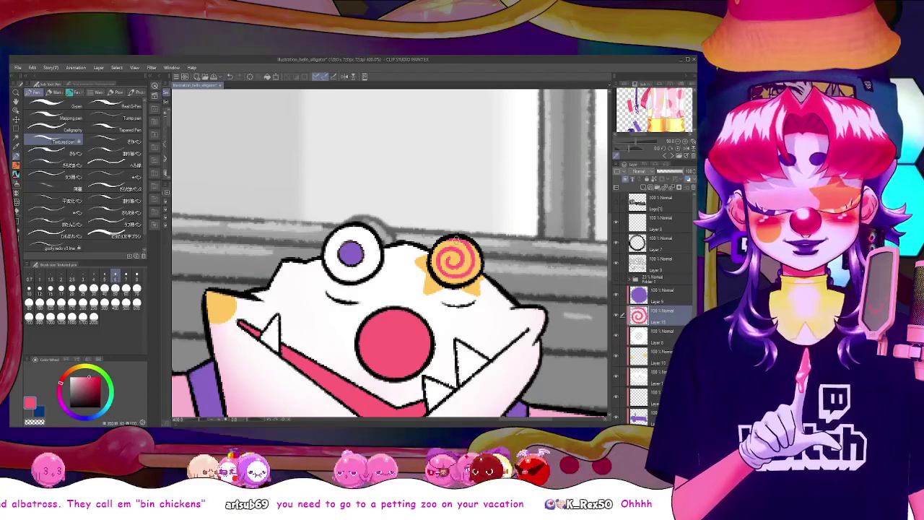
scroll(457, 241, "up", 2)
scroll(457, 244, "down", 4)
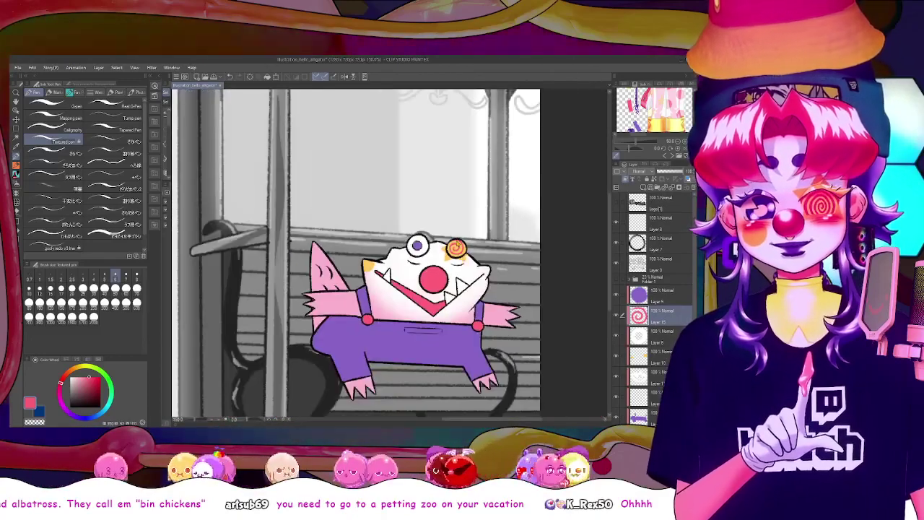
scroll(457, 245, "up", 1)
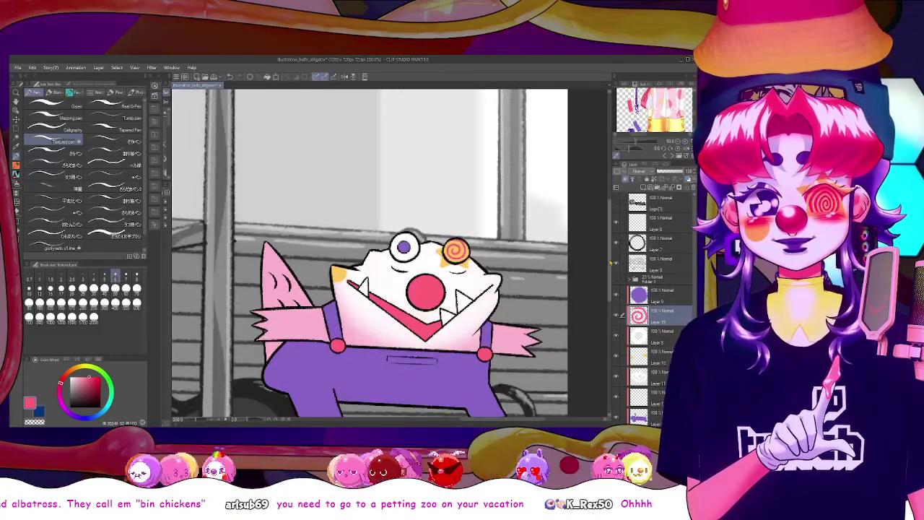
left_click_drag(610, 263, 609, 291)
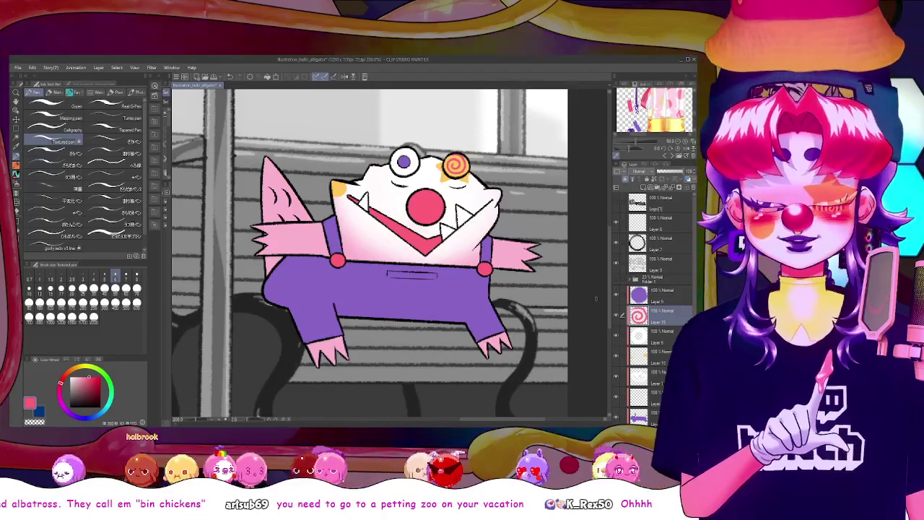
scroll(596, 298, "down", 2)
scroll(597, 302, "up", 3)
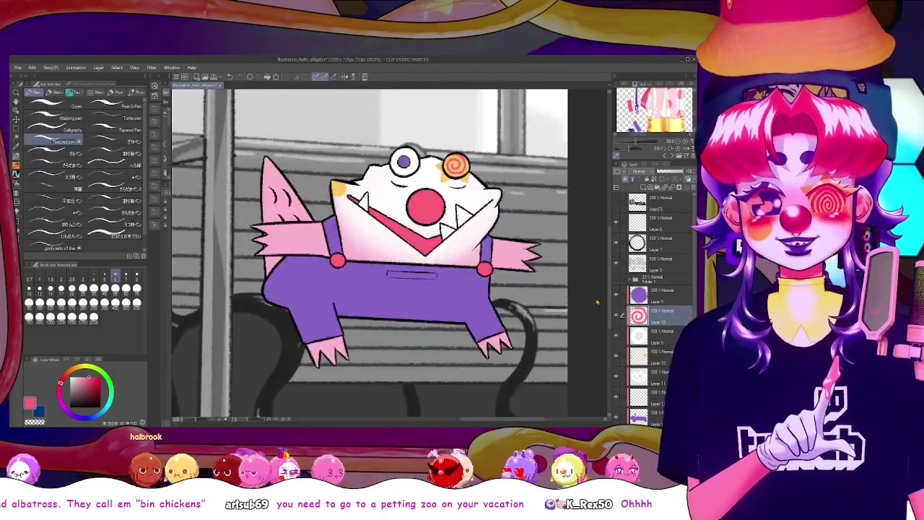
scroll(597, 302, "down", 1)
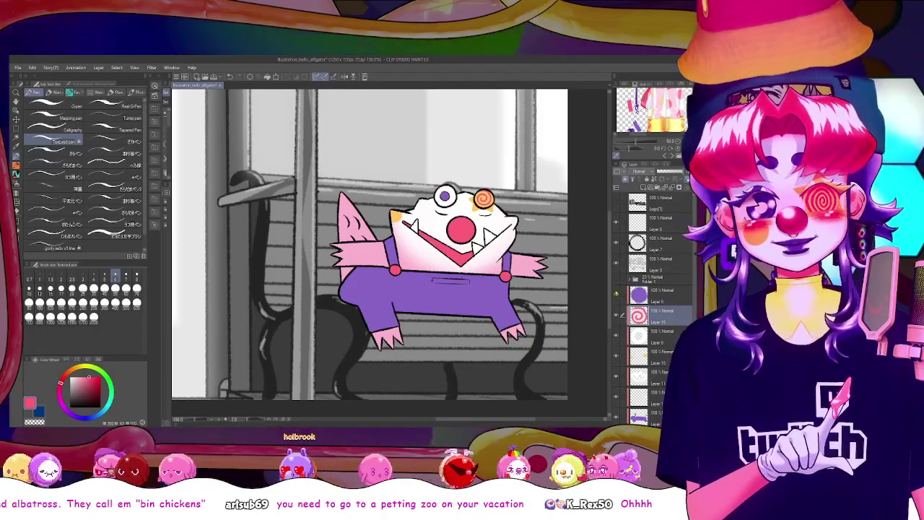
left_click(637, 291)
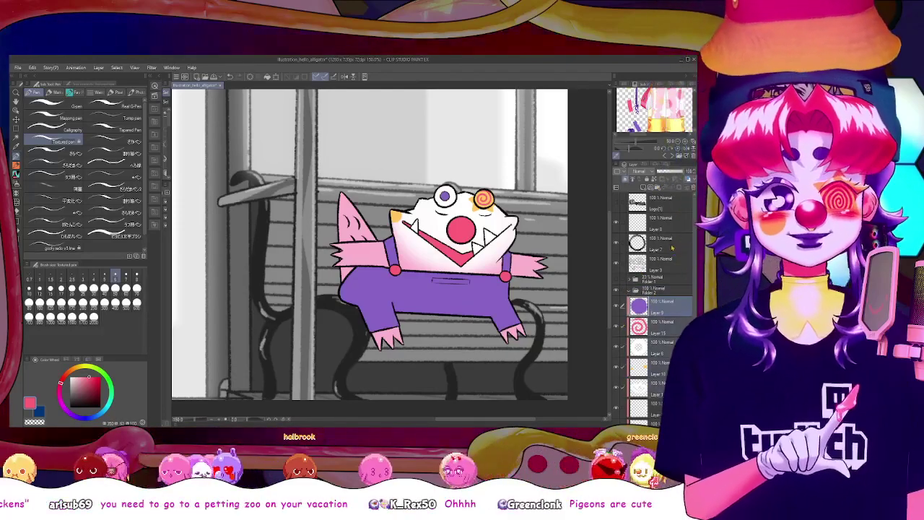
scroll(654, 274, "down", 3)
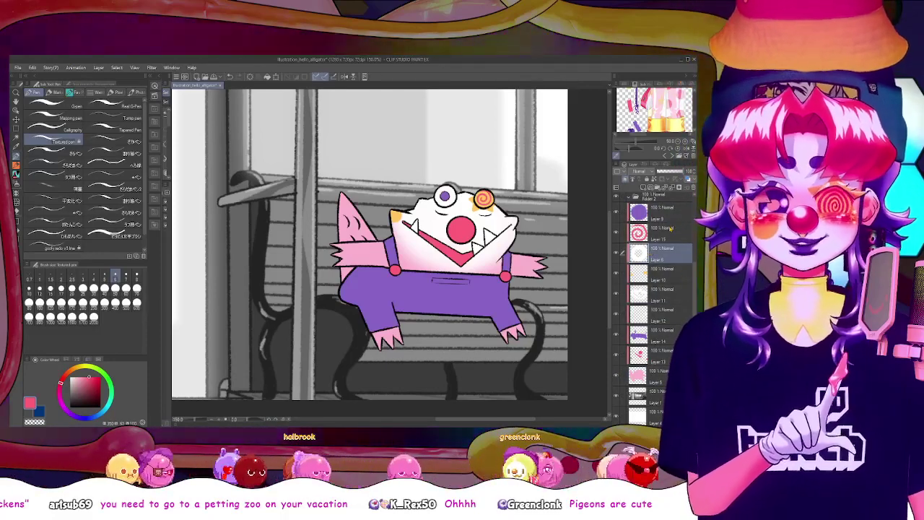
key("ctrl+z")
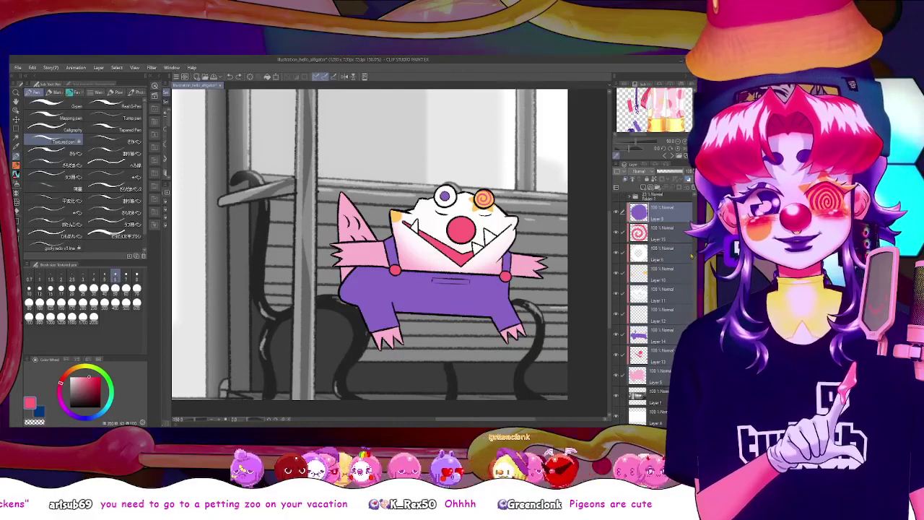
Move all the alligator's colour layers into a new collapsed folder, and add an empty layer directly above that folder
scroll(660, 217, "up", 2)
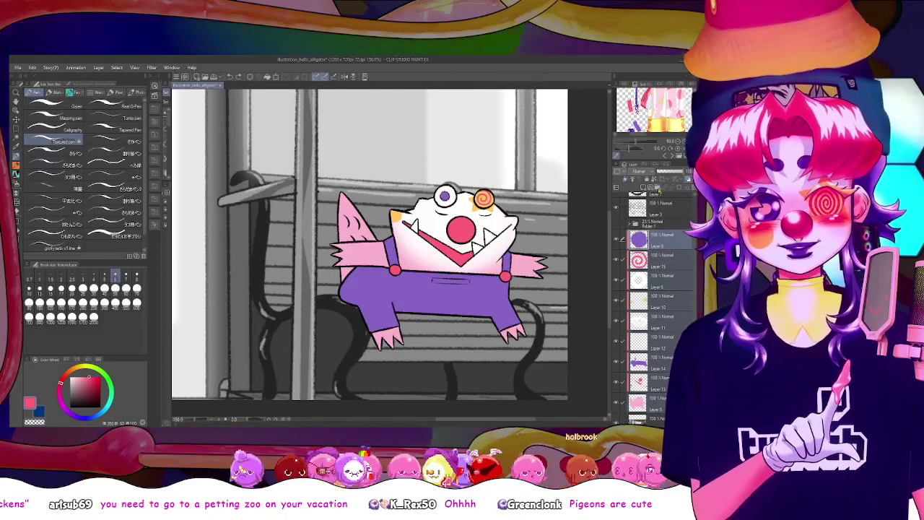
left_click(659, 189)
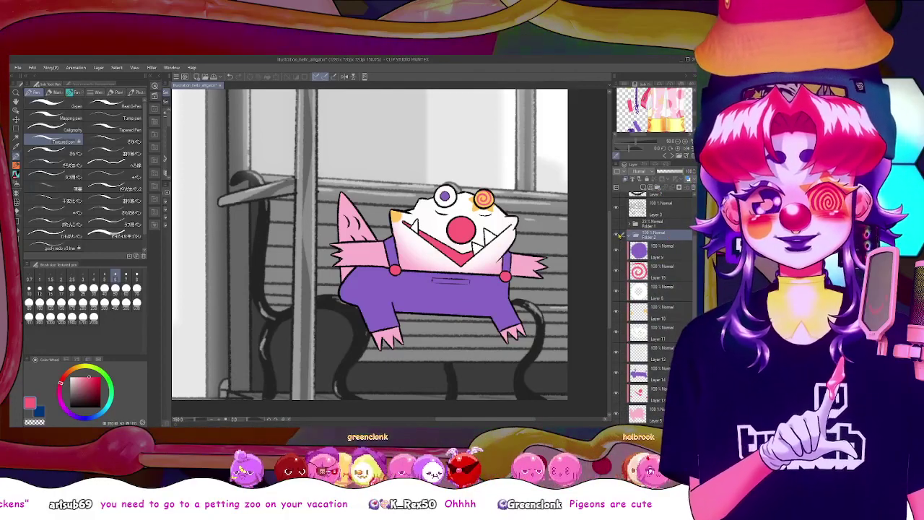
left_click(616, 236)
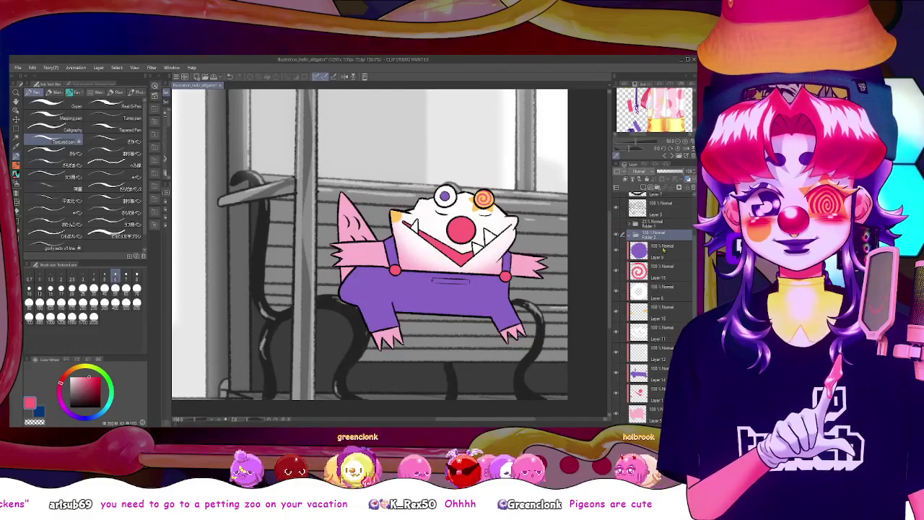
left_click(663, 251)
left_click(652, 413, "shift")
left_click_drag(652, 413, 631, 237)
left_click(628, 235)
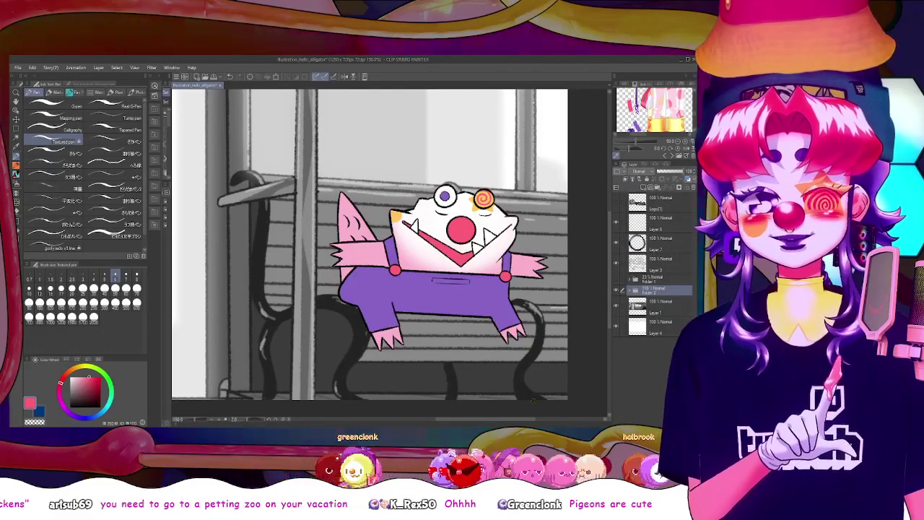
mouse_move(528, 420)
left_mouse_down()
mouse_move(516, 420)
mouse_move(529, 421)
left_mouse_up()
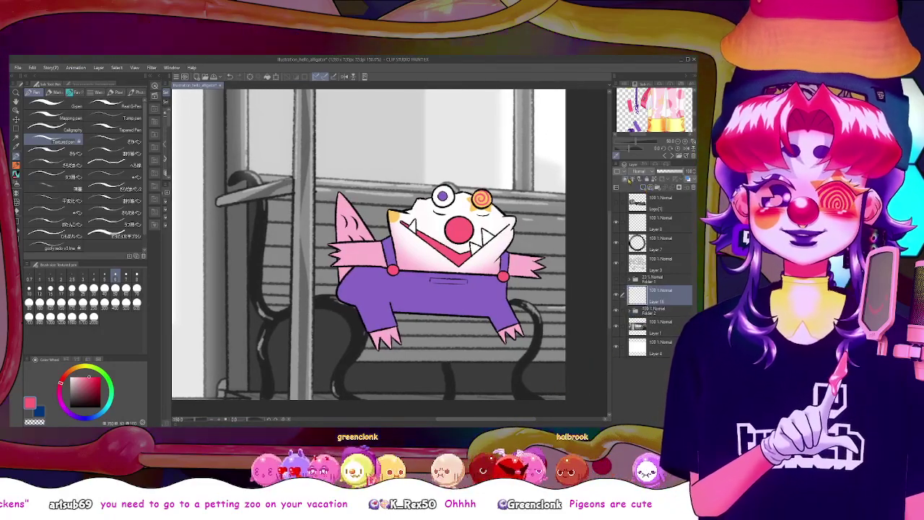
Clip the empty layer to the alligator's colour folder, and show the folder holding the original alligator
left_click(646, 180)
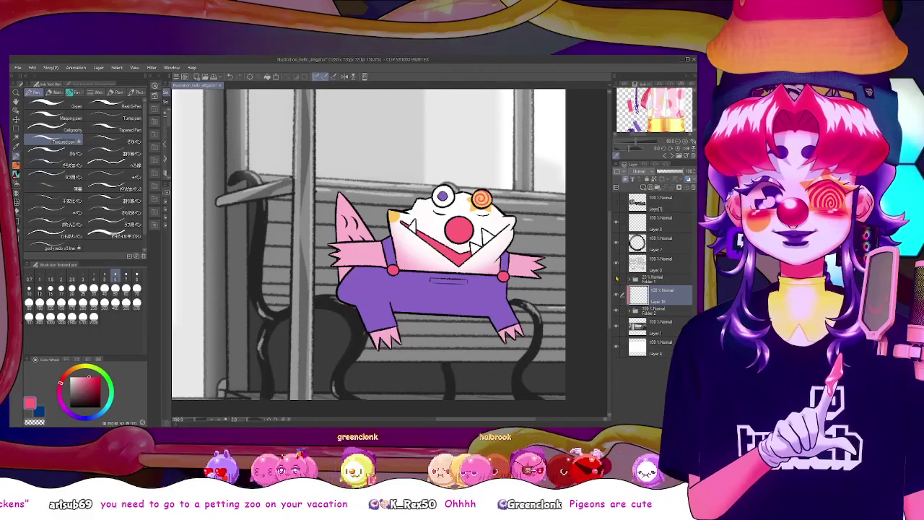
left_click(652, 280)
left_click(616, 279)
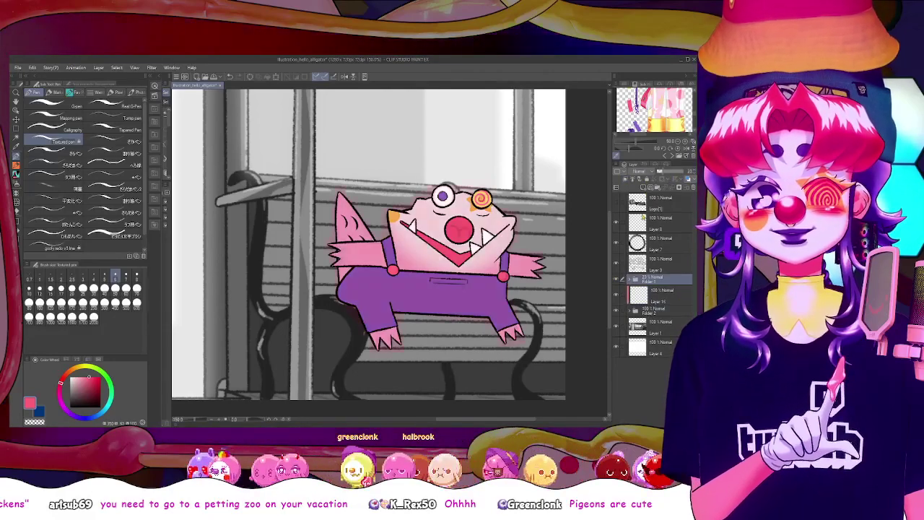
Show the original alligator in its own colours at 100% opacity, without the pink overlay, stacked above the new line art and eye outline layers
left_click_drag(670, 173, 678, 183)
left_click(630, 280)
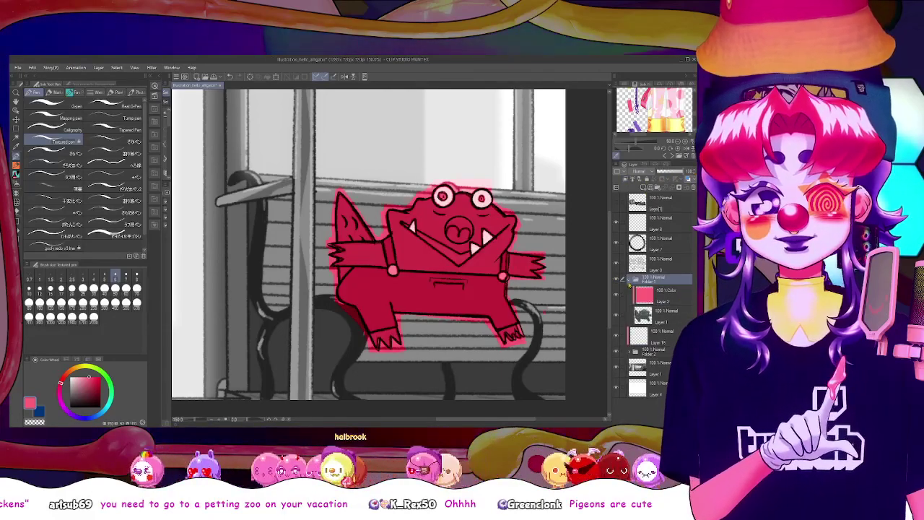
left_click(617, 294)
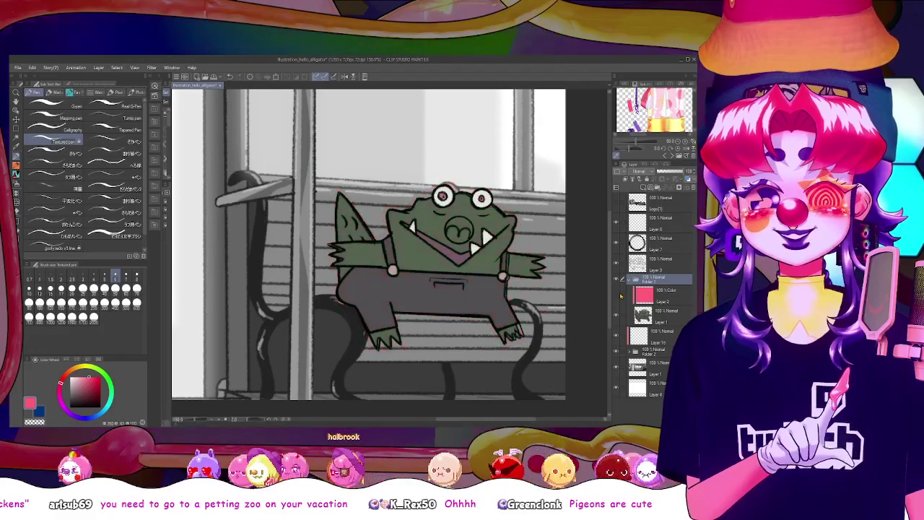
left_click_drag(654, 278, 666, 241)
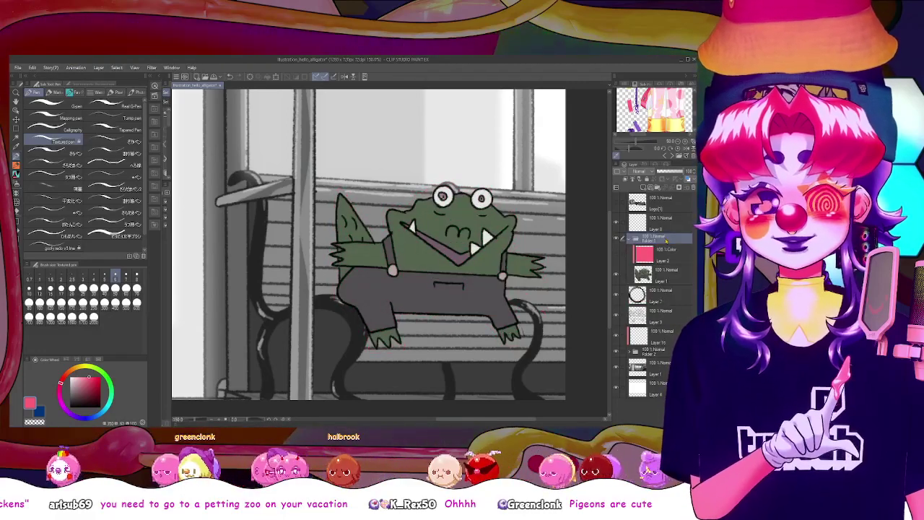
Compare the recoloured alligator with the original by repeatedly hiding and showing the original's folder
left_click(618, 239)
left_click(617, 239)
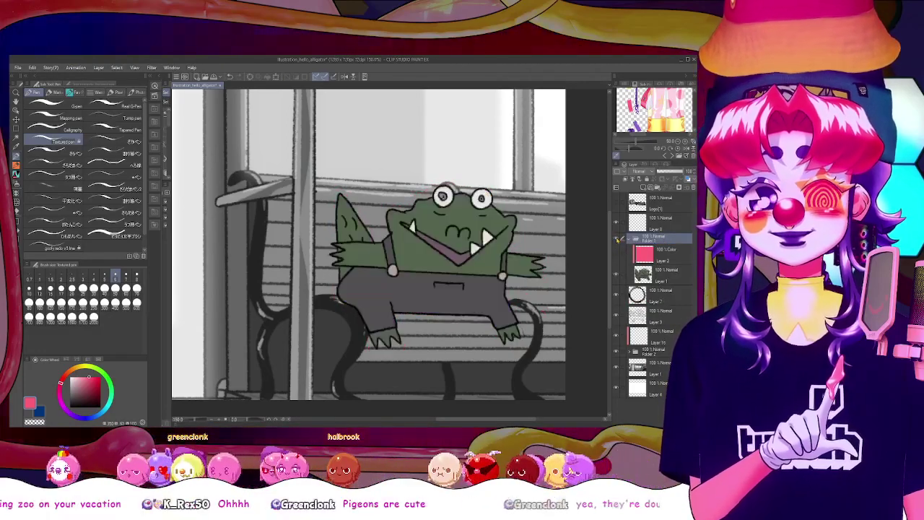
left_click(618, 239)
left_click(618, 239)
left_click(618, 239)
left_click(618, 239)
left_click(617, 239)
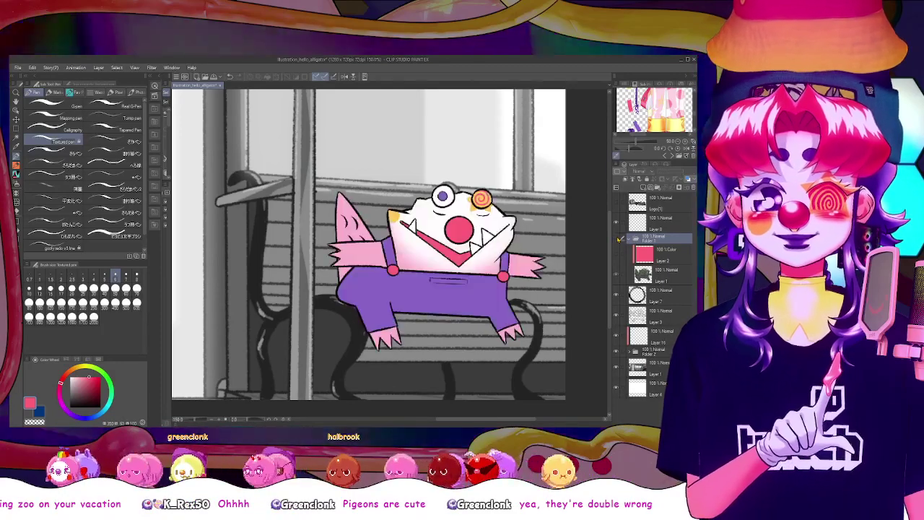
left_click(617, 239)
left_click(618, 239)
left_click(617, 239)
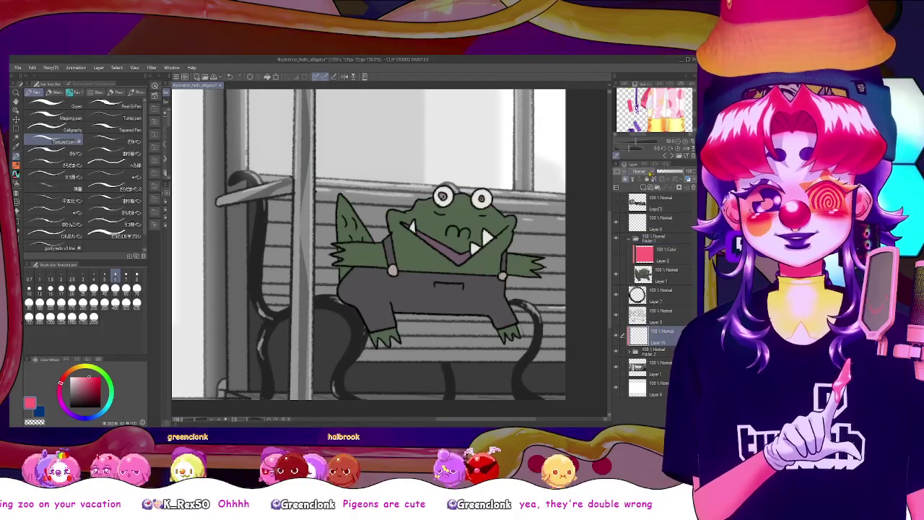
Set the clipped layer to Saturation mode, cover the alligator with a medium green rectangle on it, and hide the original alligator
left_click(642, 171)
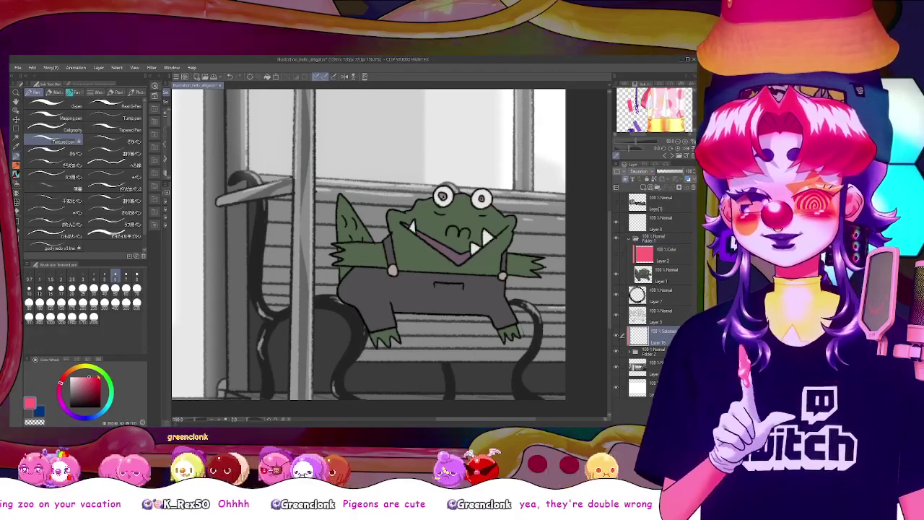
left_click(109, 379)
left_click(85, 394)
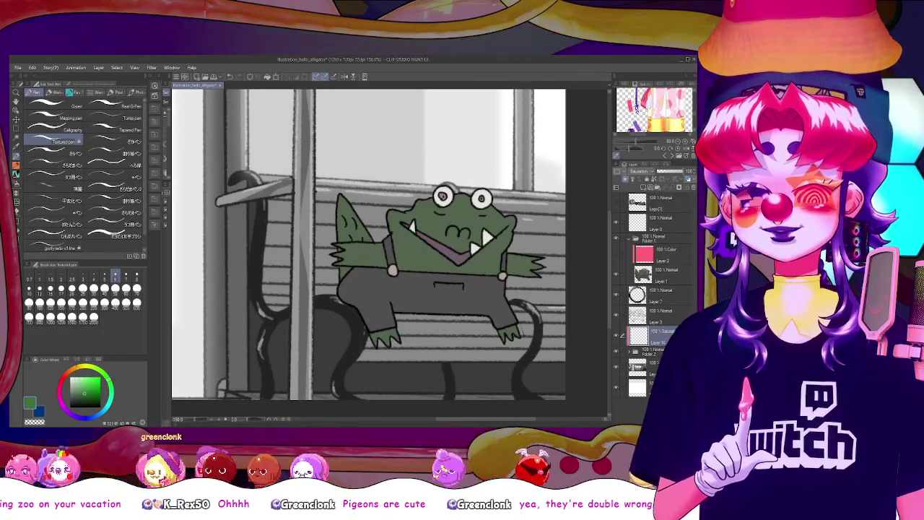
key("u")
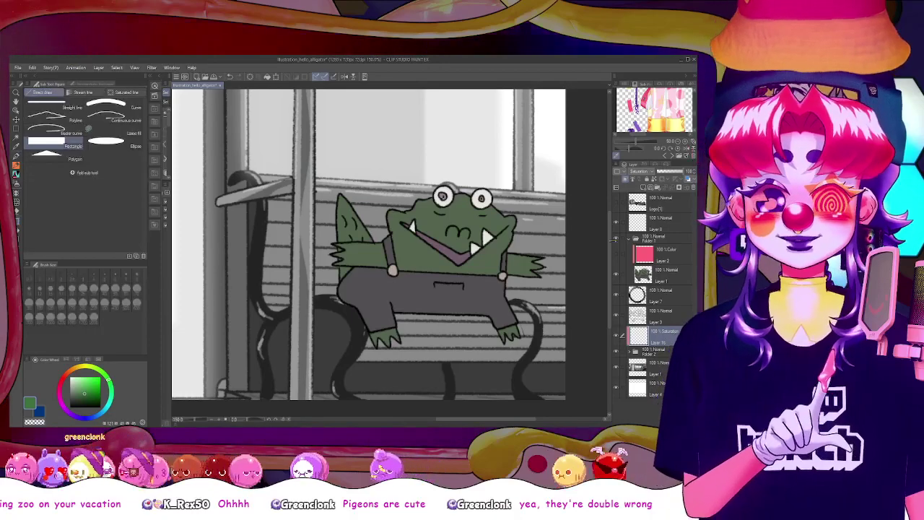
left_click(616, 238)
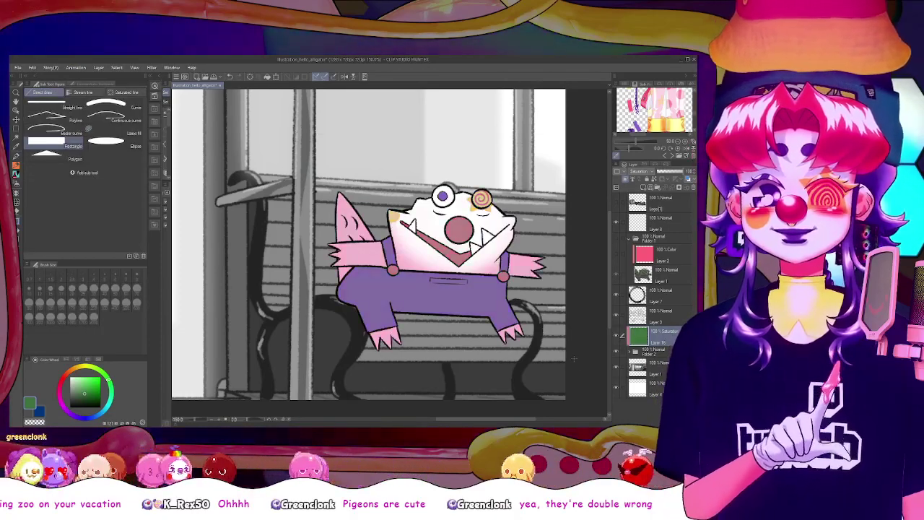
Check the alligator's muted saturation against the original by toggling the original's folder on and off
left_click(617, 239)
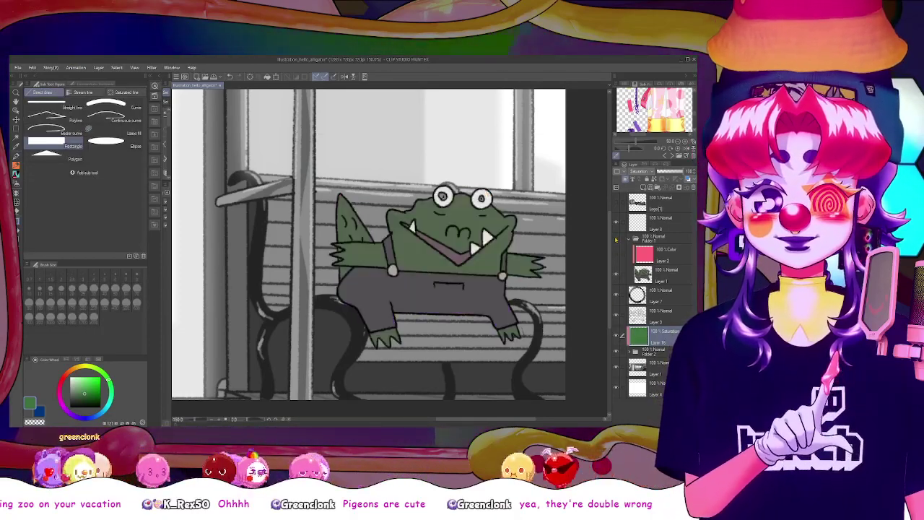
left_click(617, 239)
left_click(617, 239)
left_click(617, 239)
left_click(616, 240)
left_click(615, 240)
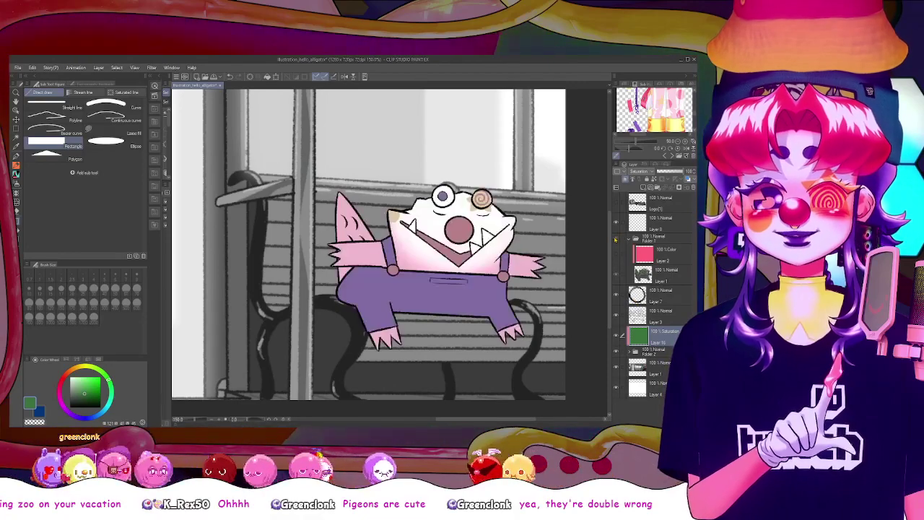
left_click(615, 240)
left_click(615, 239)
left_click(615, 239)
left_click(615, 239)
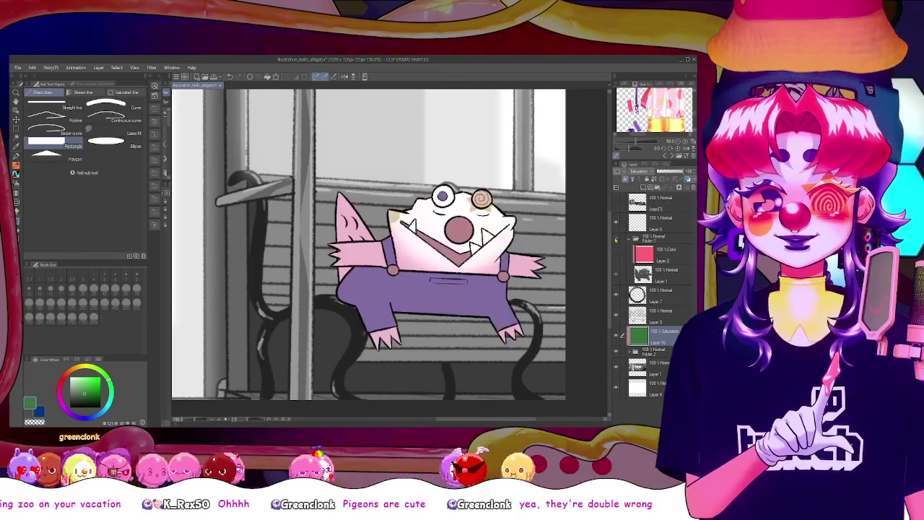
left_click(615, 239)
left_click(616, 240)
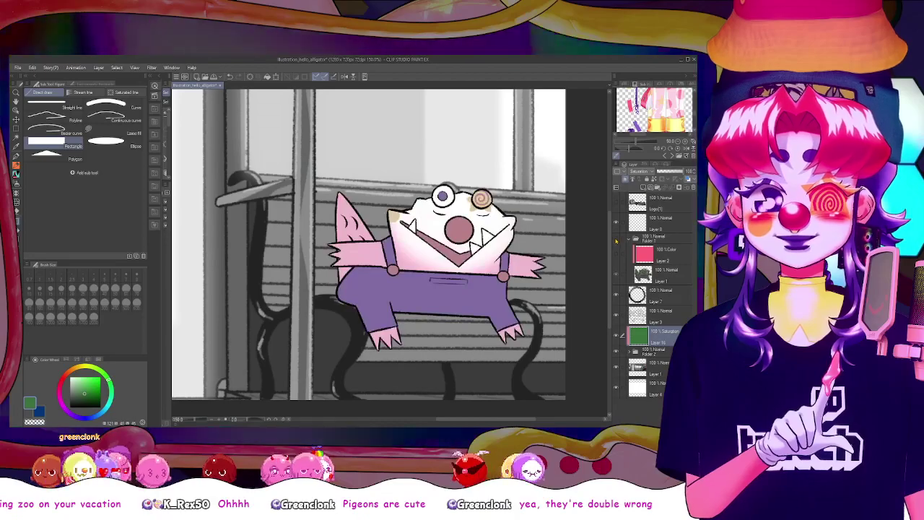
Examine at several zoom levels how the muted alligator's colours sit against the grey bench scene
scroll(604, 209, "down", 1)
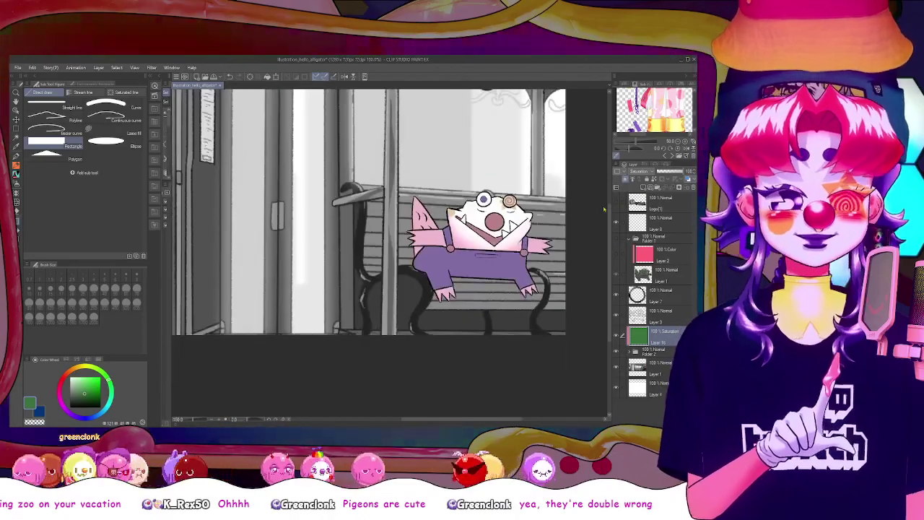
scroll(604, 210, "up", 2)
scroll(604, 210, "down", 3)
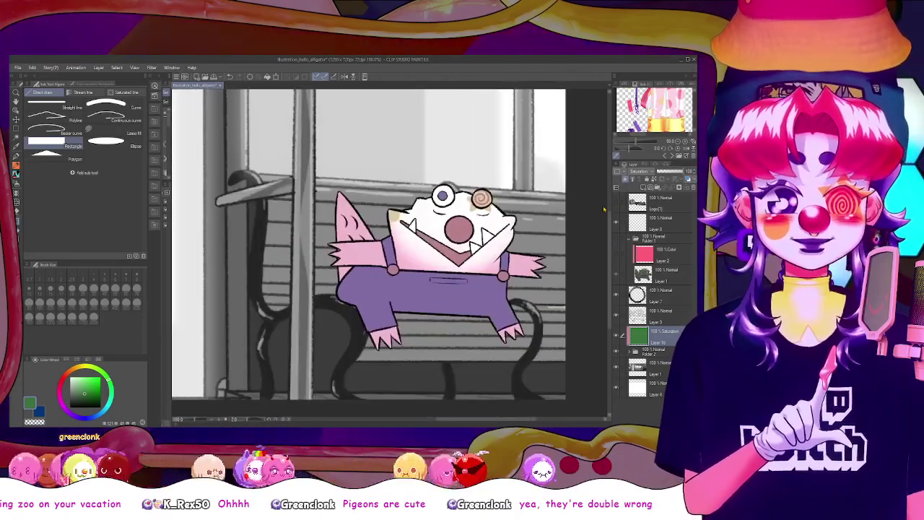
scroll(605, 209, "up", 3)
key("ctrl+minus")
key("ctrl+plus")
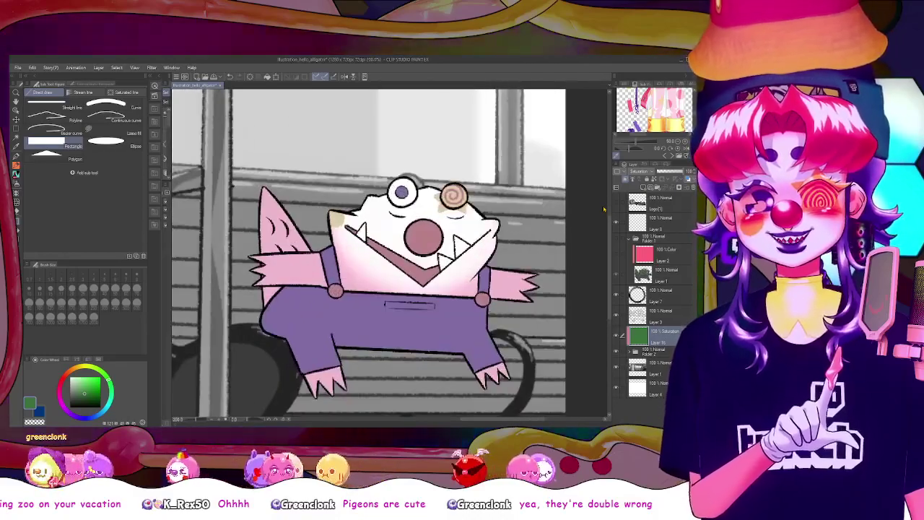
key("ctrl+minus")
scroll(605, 209, "up", 2)
scroll(605, 209, "down", 3)
scroll(605, 209, "up", 4)
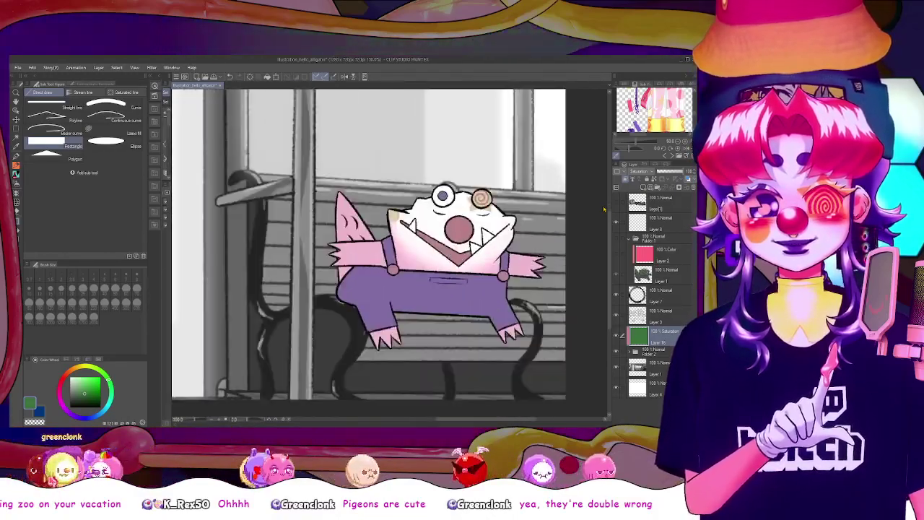
scroll(605, 209, "down", 3)
key("ctrl+minus")
key("ctrl+plus")
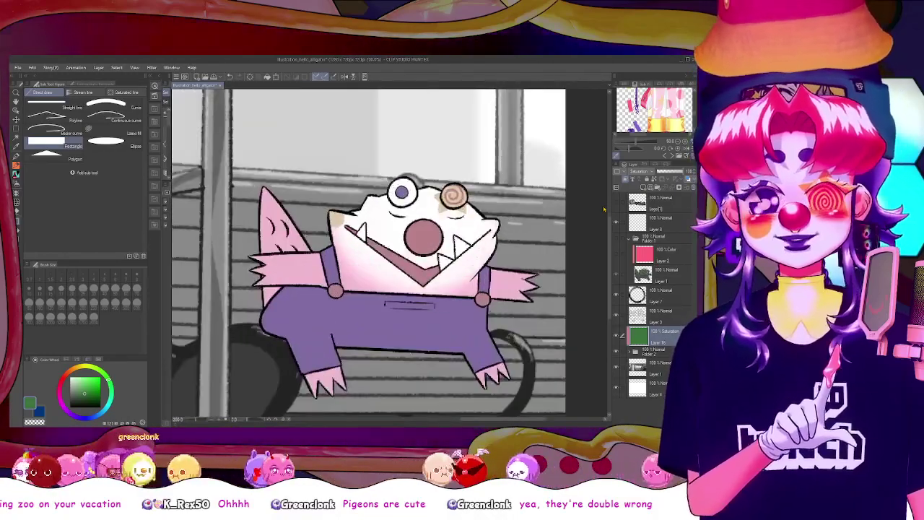
key("ctrl+minus")
key("ctrl+minus")
key("ctrl+plus")
key("ctrl+plus")
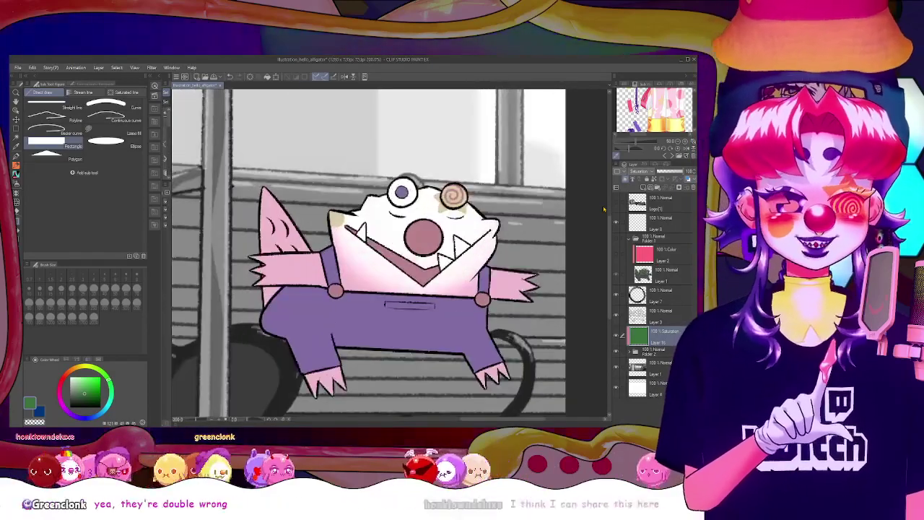
key("ctrl+minus")
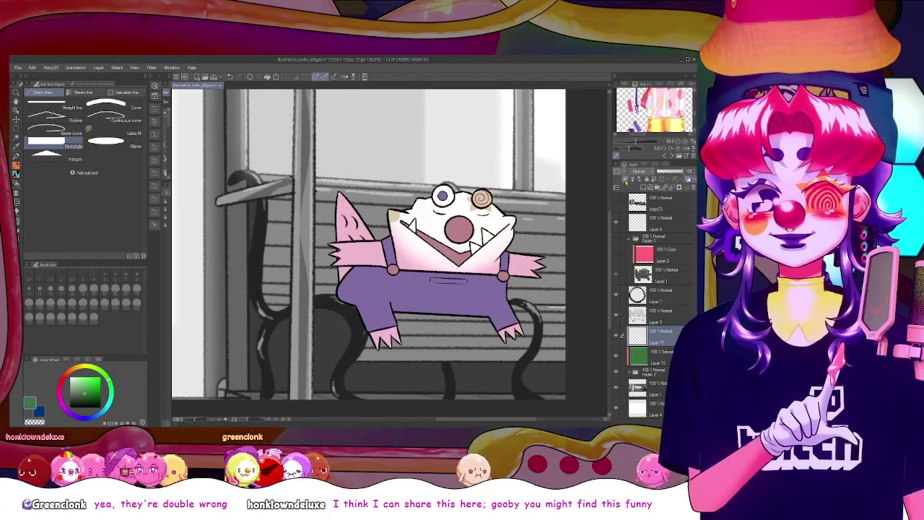
Add a clipped Hue layer above the Saturation layer and cover the alligator with a darker, greyer green rectangle
left_click(626, 180)
left_click(642, 172)
left_click(640, 353)
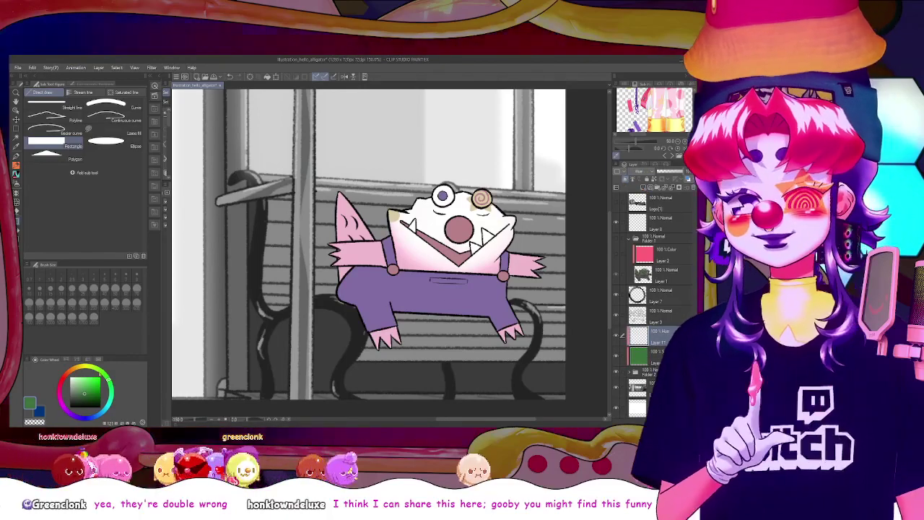
left_click(77, 396)
left_click_drag(317, 172, 569, 367)
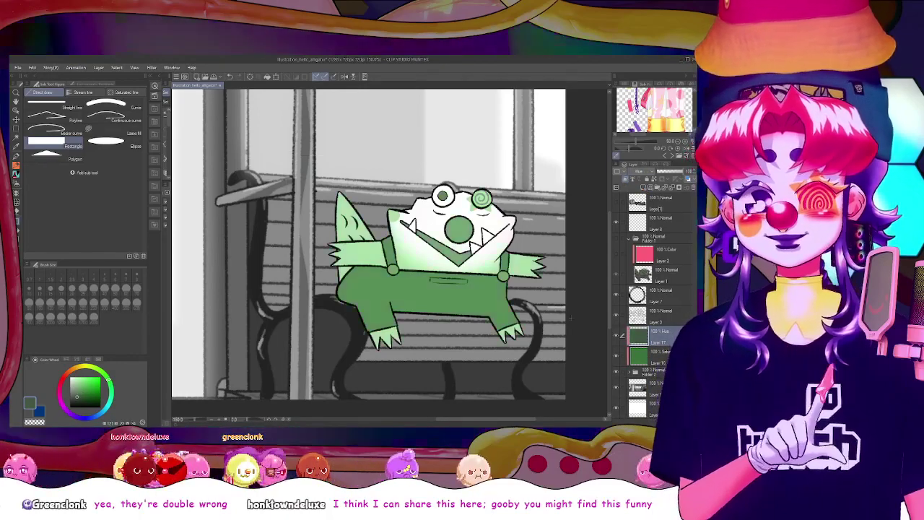
Lower the green Hue layer's opacity to under 20% so it only faintly tints the alligator
left_click_drag(675, 172, 661, 173)
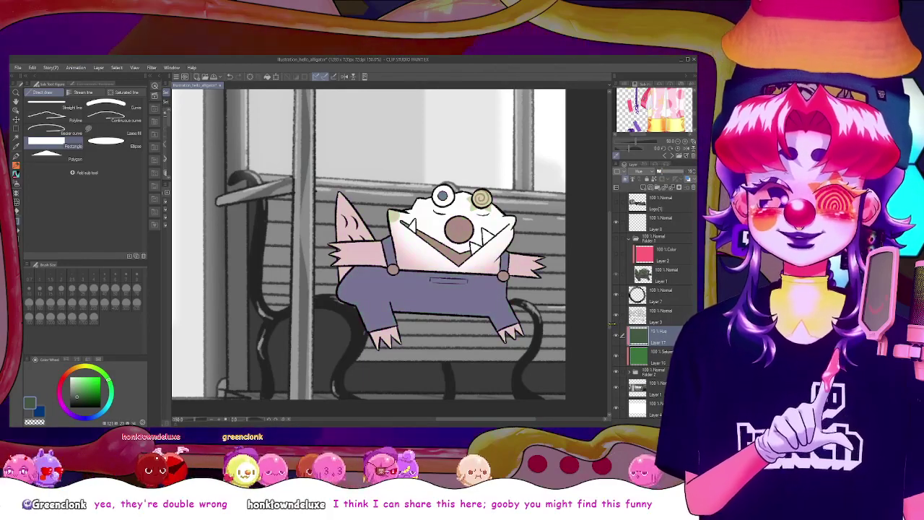
key("ctrl+minus")
key("ctrl+minus")
key("ctrl+plus")
key("ctrl+plus")
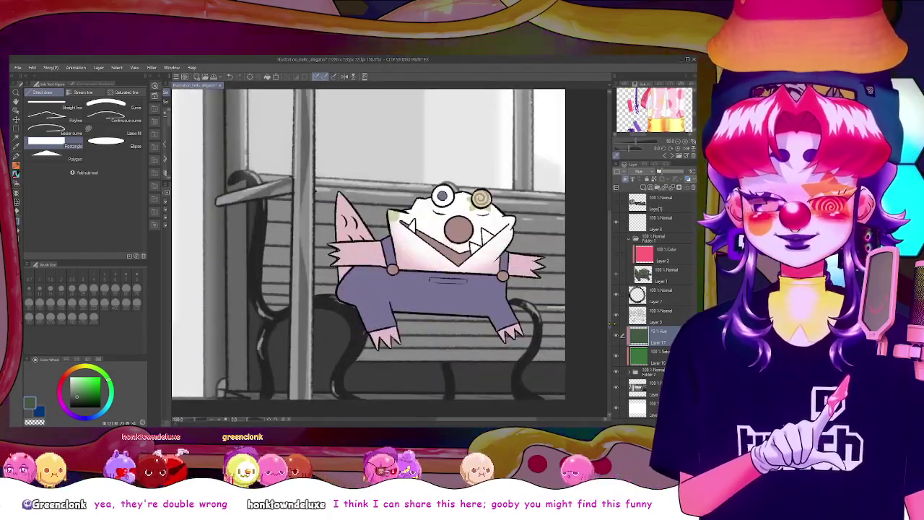
Merge the eye outline into the line art, and darken the lines by stacking four copies and merging them into one layer
left_click(648, 295)
key("ctrl+e")
key("ctrl+c")
key("ctrl+v")
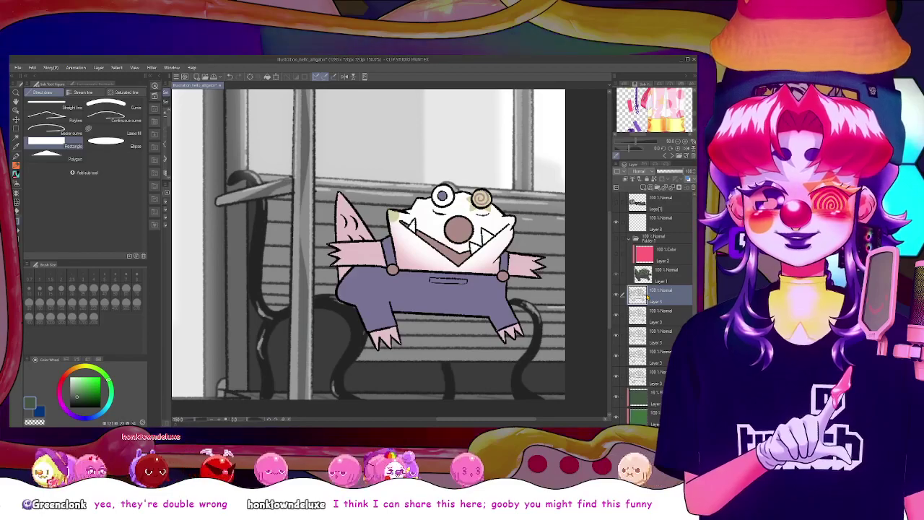
key("ctrl+e")
key("ctrl+e")
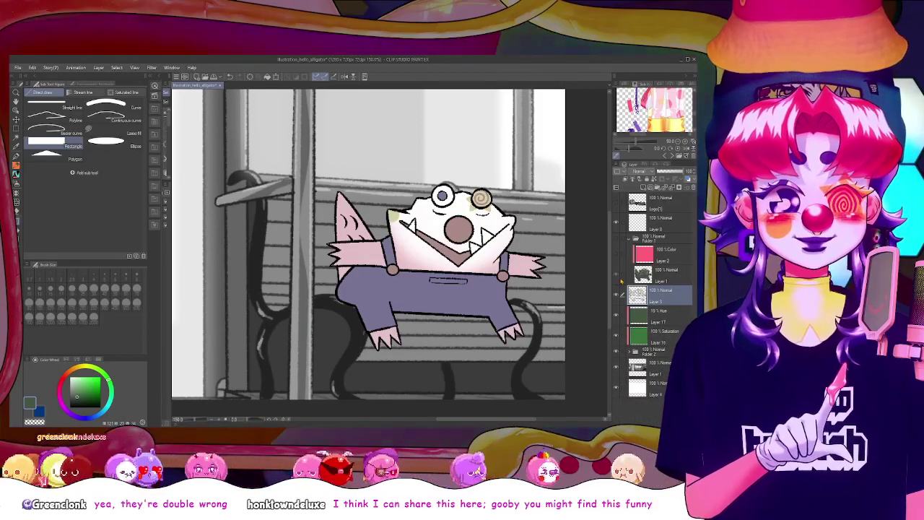
Show the title logo, and group the line art, Hue and Saturation layers and colour folder in one collapsed folder
left_click_drag(441, 420, 402, 395)
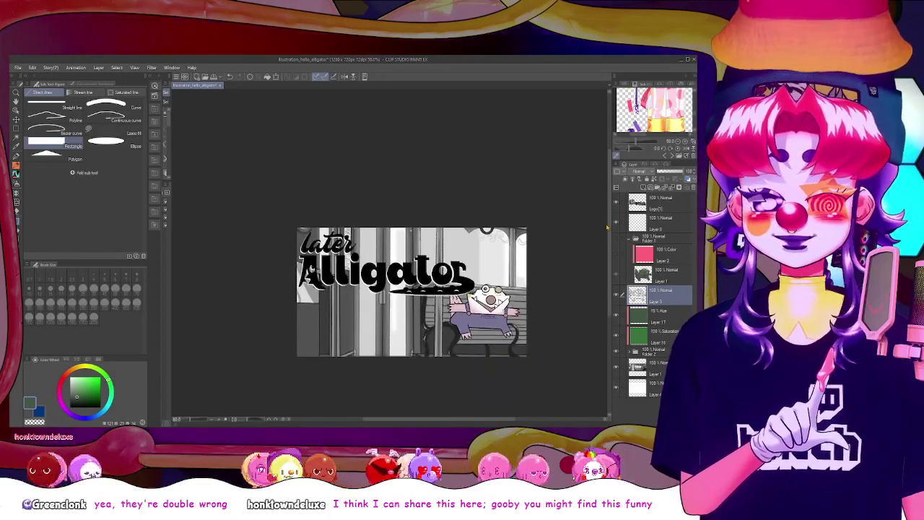
left_click(652, 306)
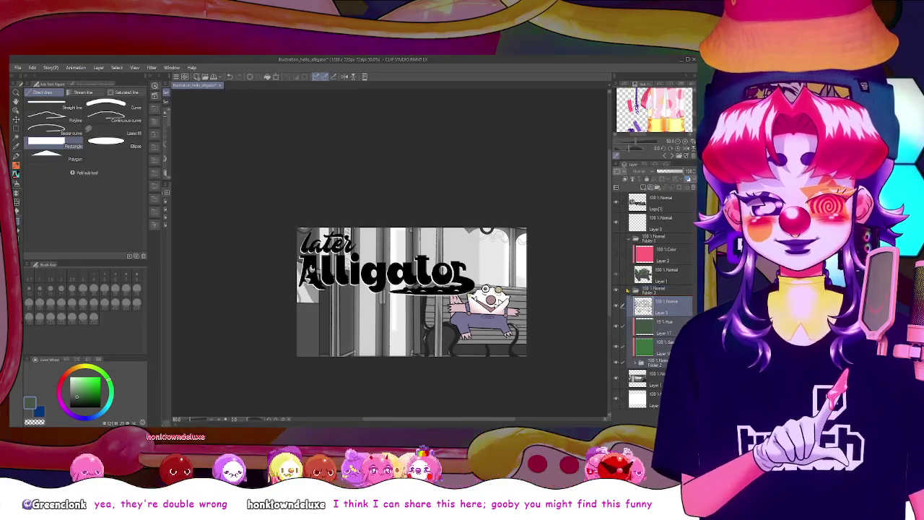
left_click(625, 291)
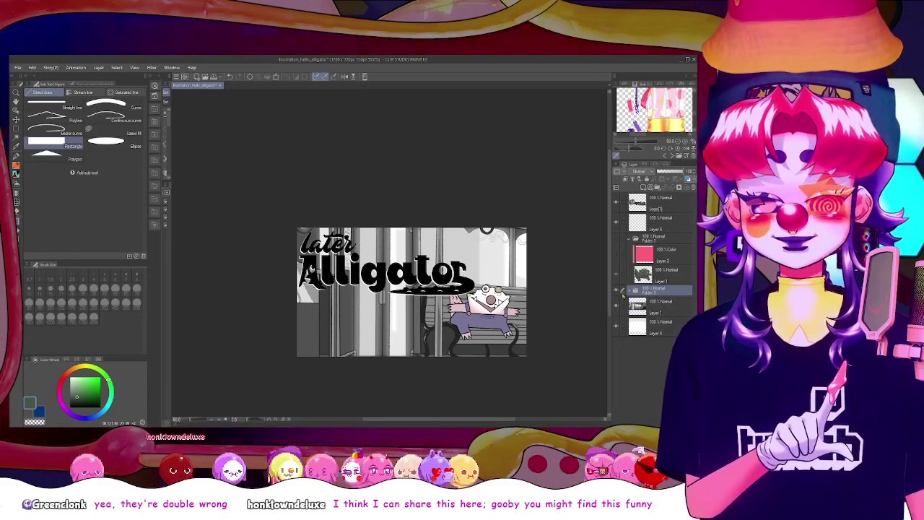
Duplicate the alligator folder, hide the upper copy, and scale up and reposition the lower one on the bench beside the logo
left_click(626, 292)
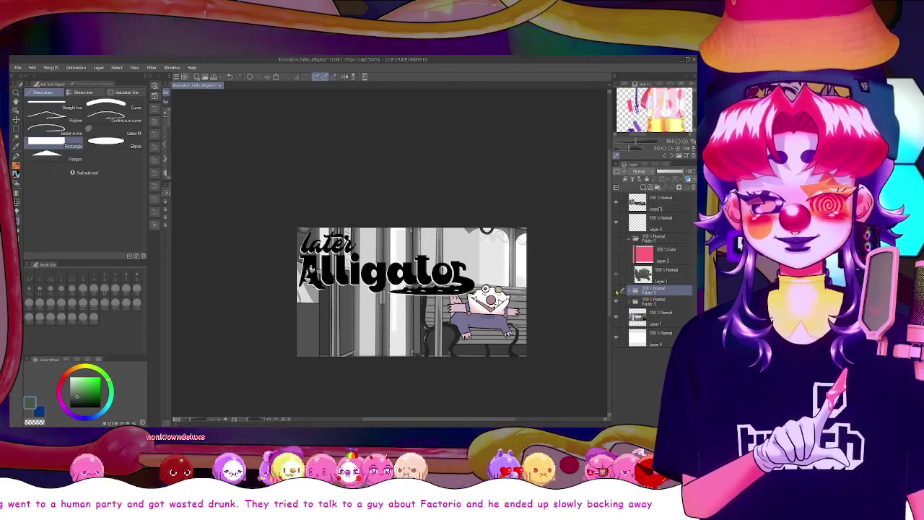
left_click(651, 302)
key("ctrl+t")
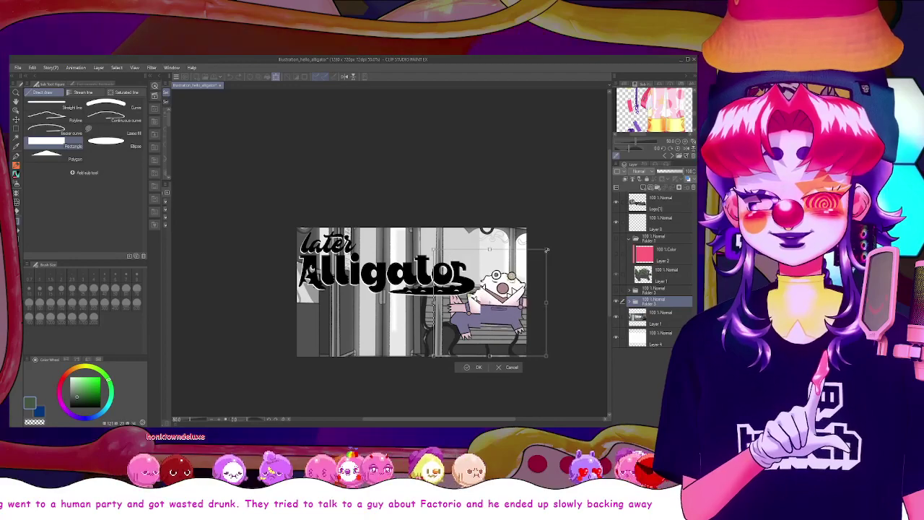
left_click_drag(546, 250, 552, 245)
left_click_drag(498, 303, 488, 307)
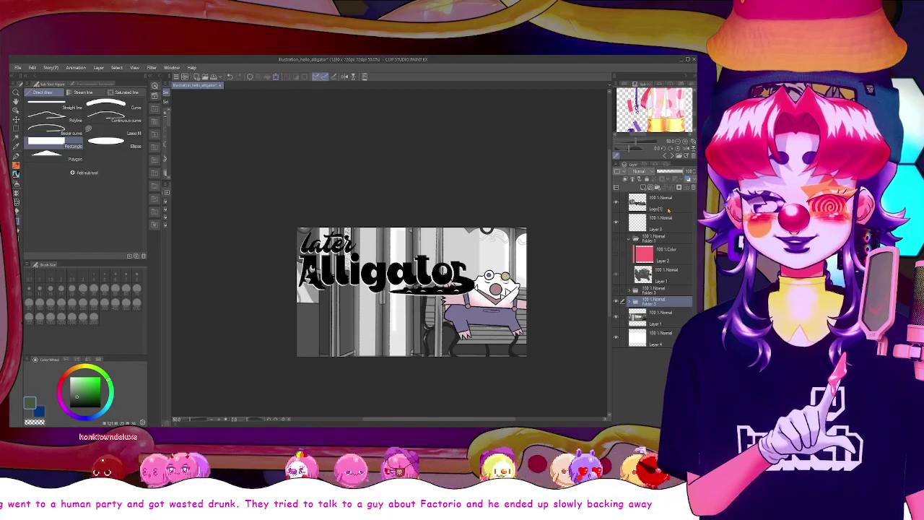
Move the title logo straight down to the lower edge of the scene
key("ctrl+minus")
key("ctrl+minus")
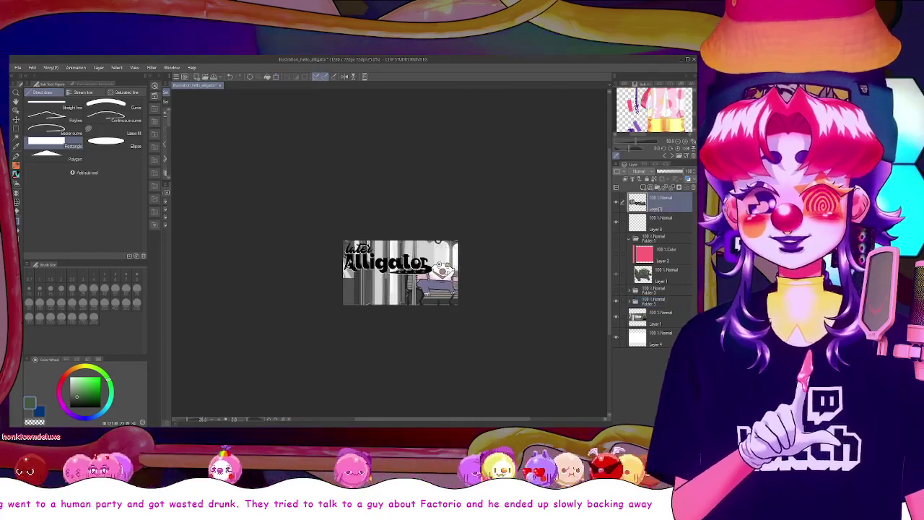
key("o")
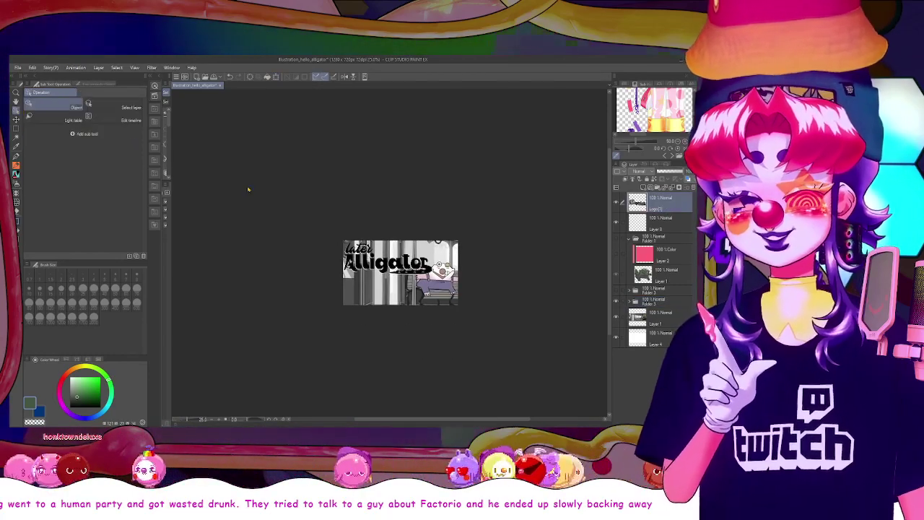
left_click_drag(408, 268, 409, 294)
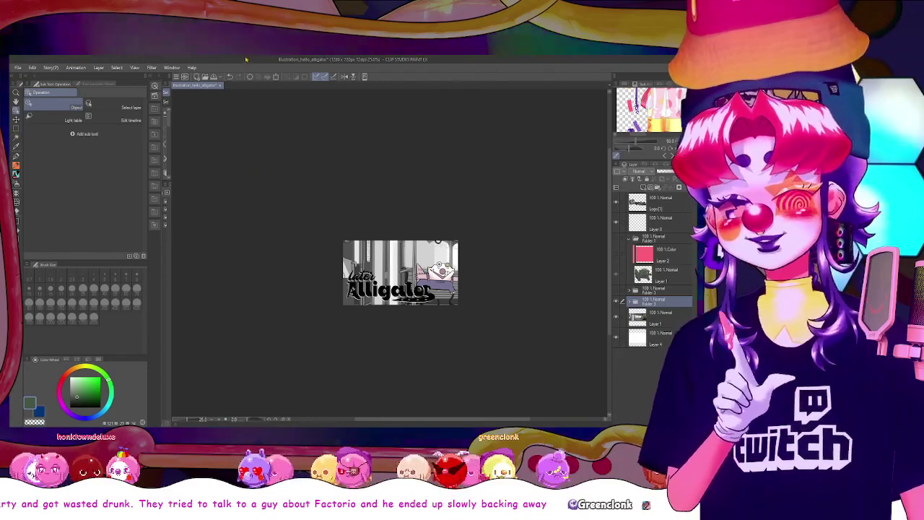
Scale the visible alligator folder down slightly and reposition it on the bench above the end of the logo
key("ctrl+t")
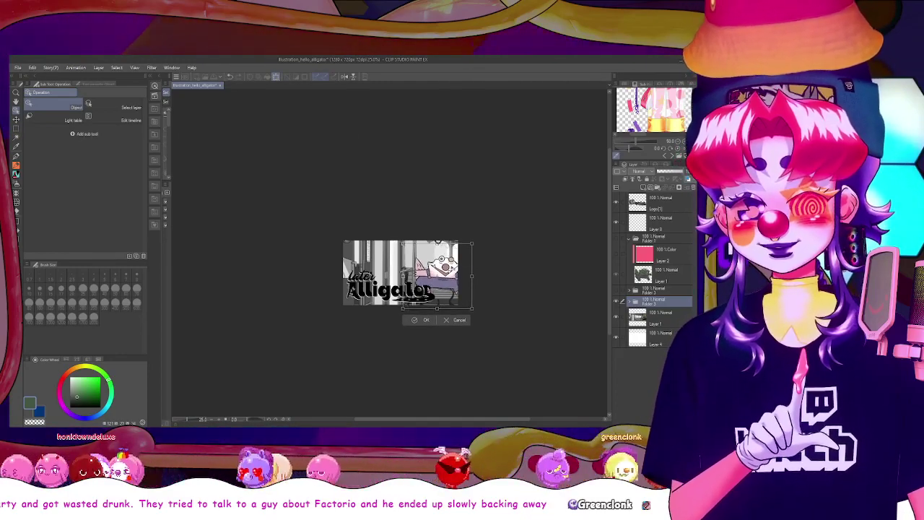
left_click_drag(443, 271, 463, 249)
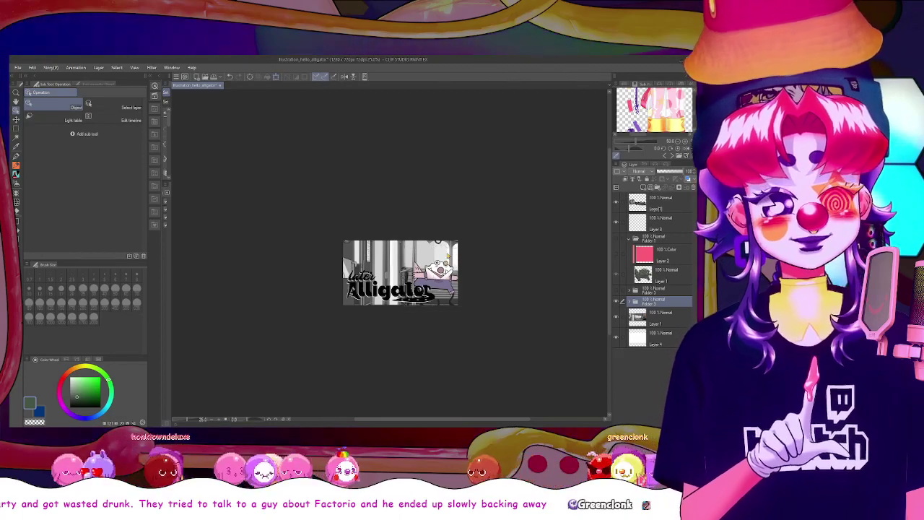
scroll(448, 256, "up", 3)
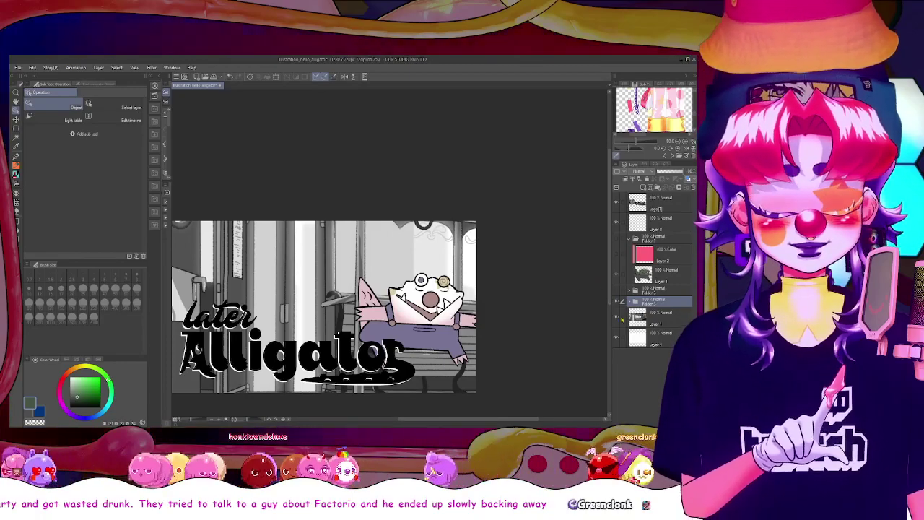
Copy a rectangular strip of the background around the pole beside the alligator and paste it as a layer above the alligator folders
left_click(629, 301)
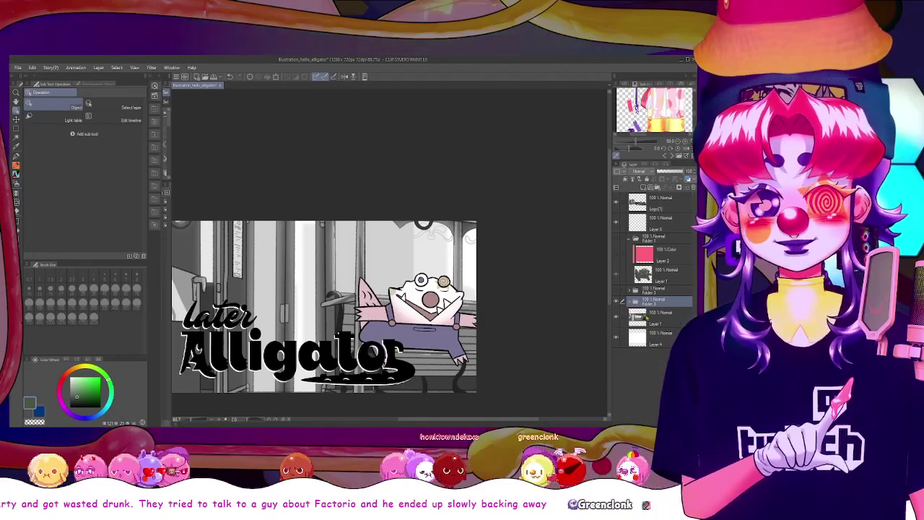
left_click(646, 315)
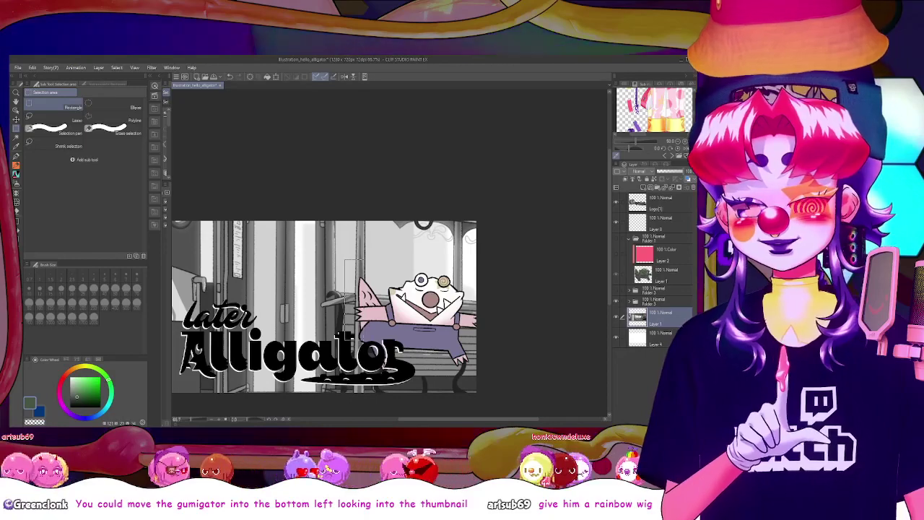
left_click_drag(363, 374, 369, 377)
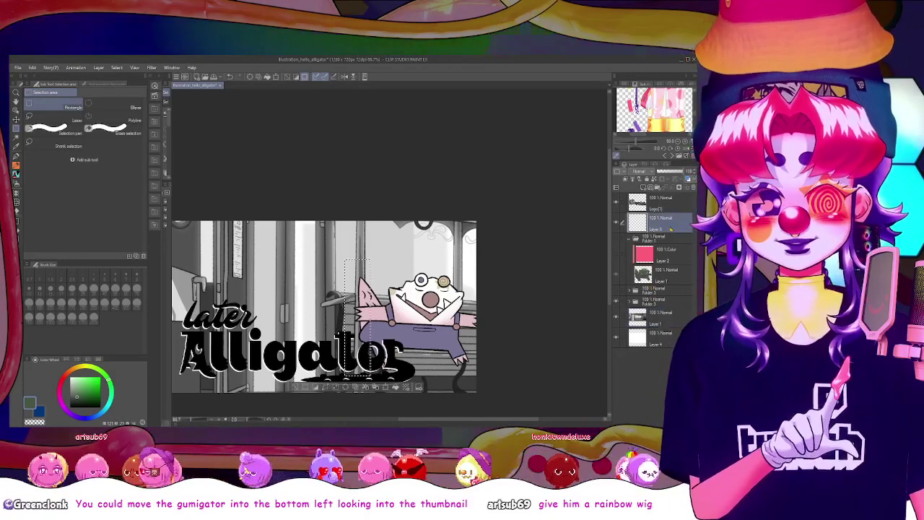
key("ctrl+x")
key("ctrl+v")
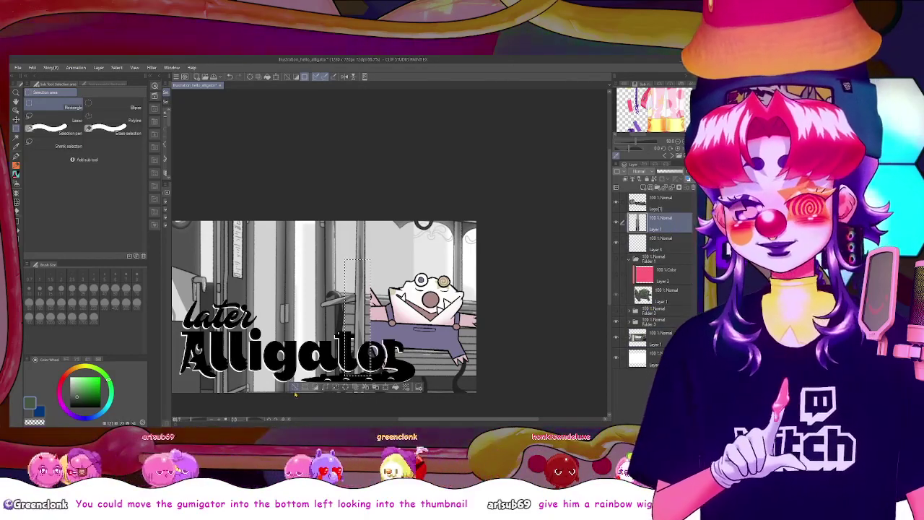
left_click(295, 389)
scroll(291, 374, "up", 1)
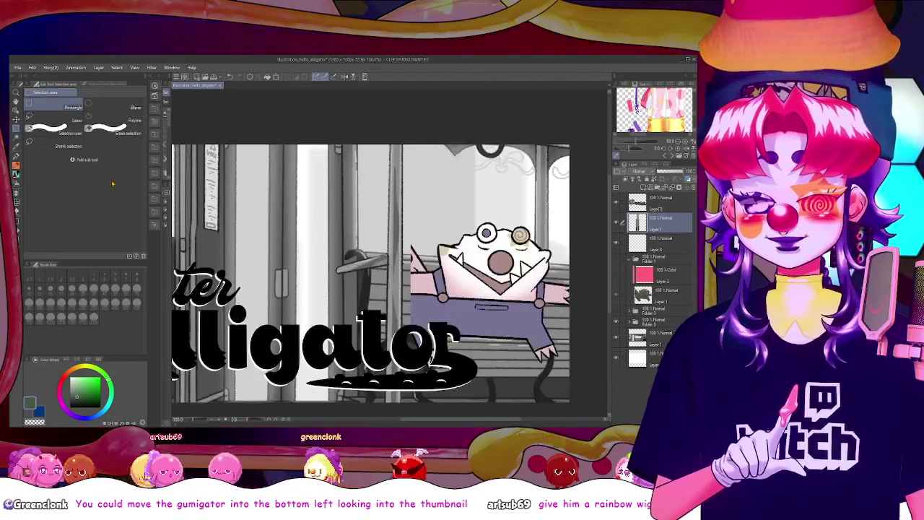
Trim the pasted strip to the pole by erasing its surplus and clearing a polyline selection over the door handle area
key("e")
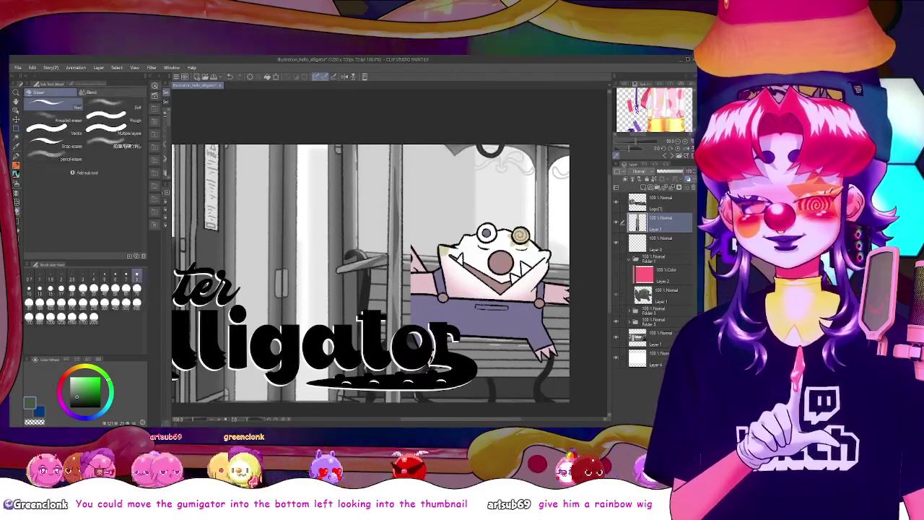
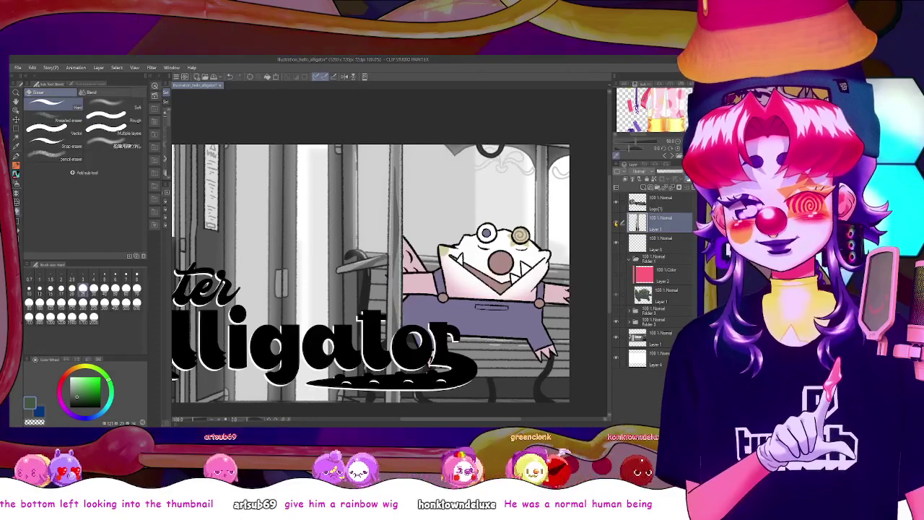
key("m")
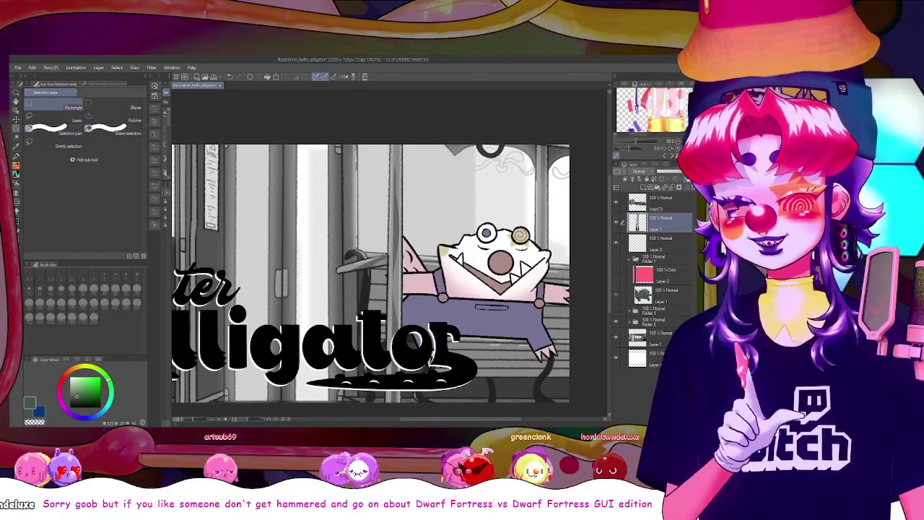
left_click_drag(404, 226, 473, 361)
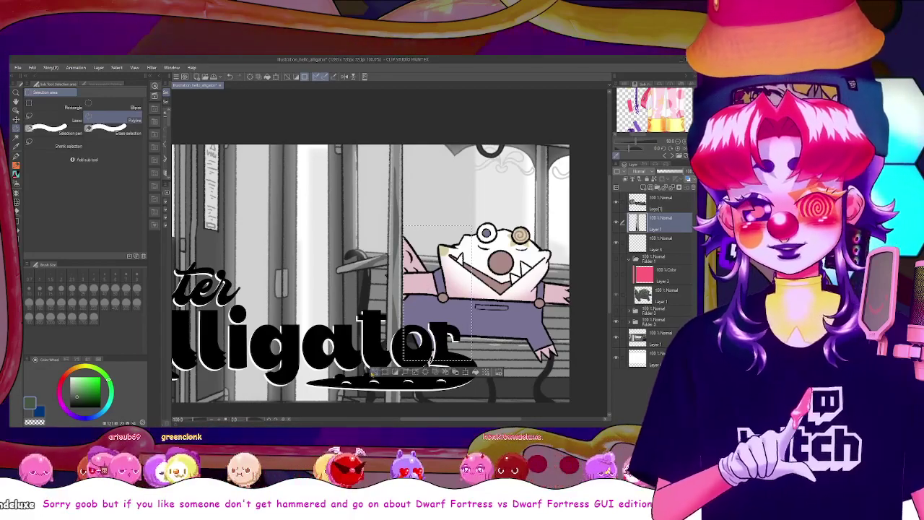
key("ctrl+d")
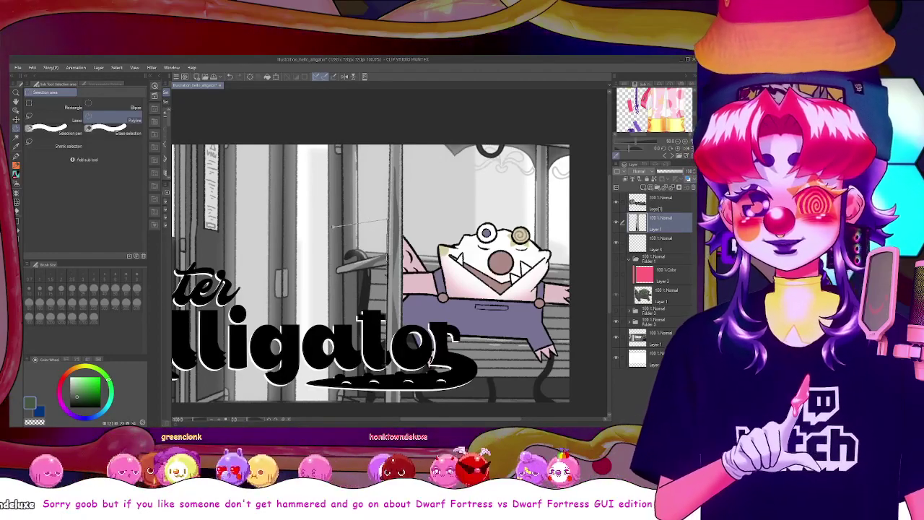
left_click(385, 369)
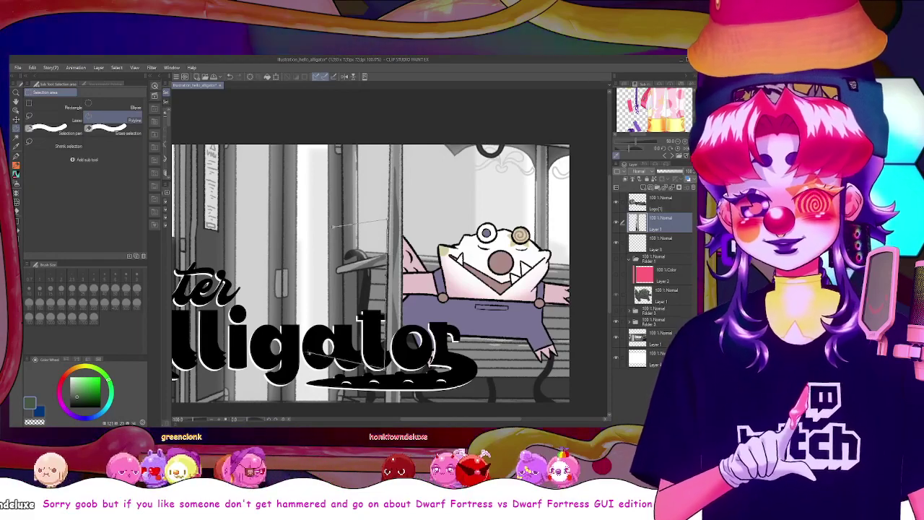
left_click(306, 352)
left_click(332, 227)
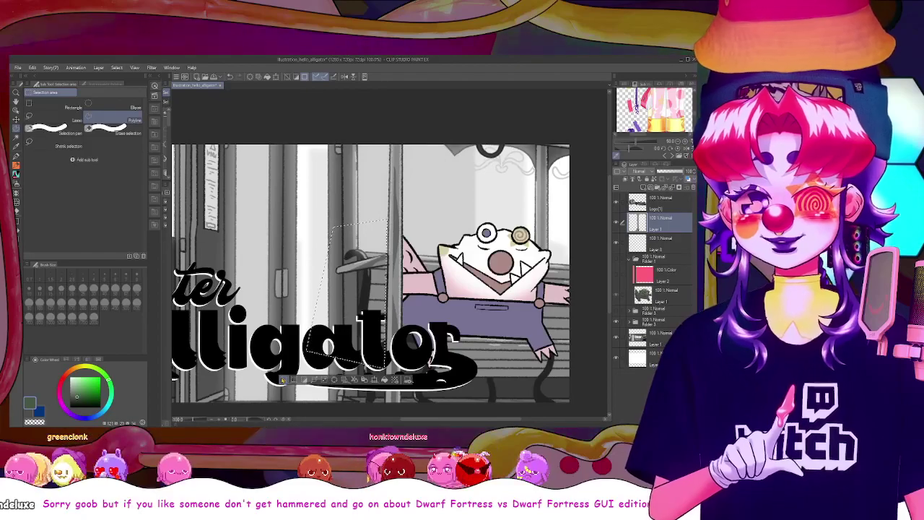
left_click(282, 380)
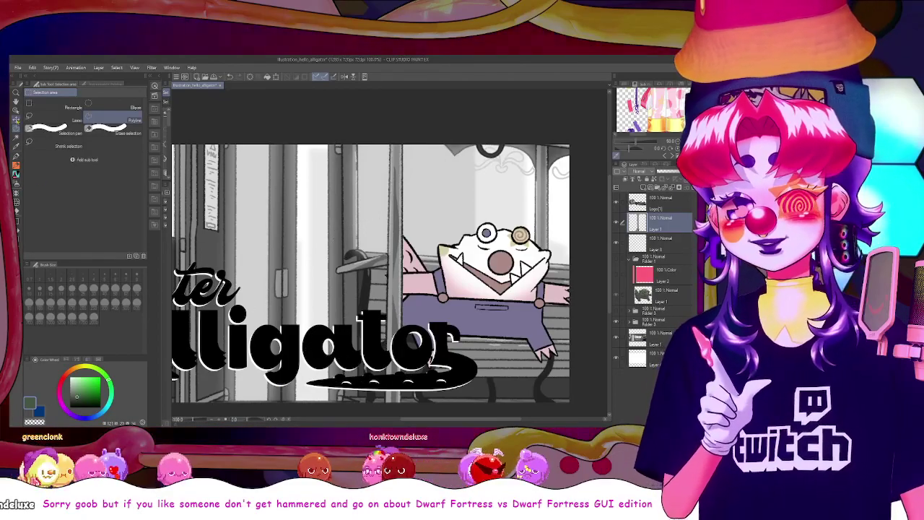
Nudge the visible alligator folder left until its body straddles the pole, with the tail and one hand showing on the far side
left_click(16, 120)
left_click(649, 324)
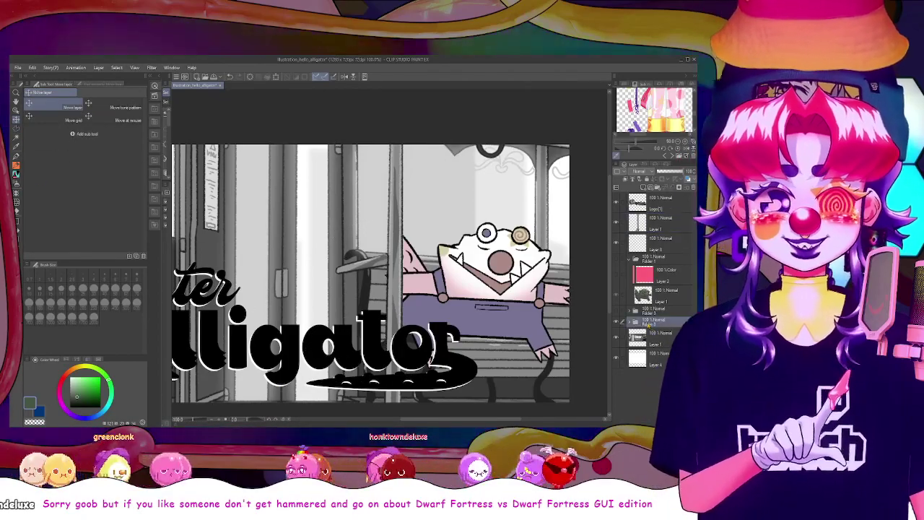
key("Left")
key("Left")
key("Left")
key("Left")
key("Left")
key("Left")
key("Left")
key("Left")
key("Left")
key("Left")
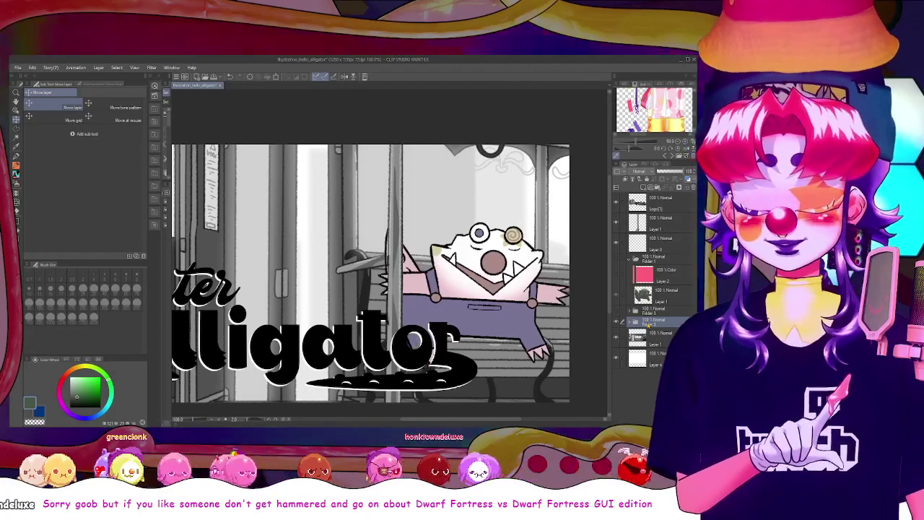
key("Right")
key("Right")
key("Right")
key("Right")
key("Right")
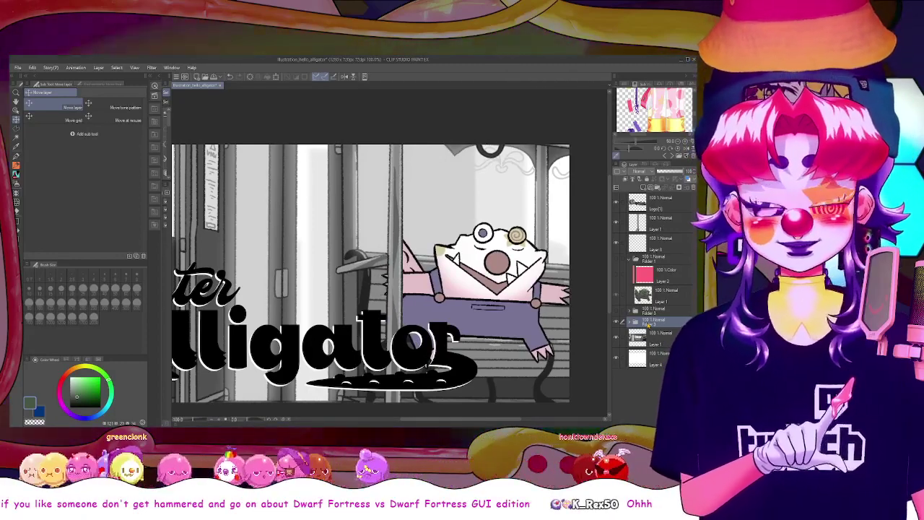
key("Left")
key("Left")
key("Left")
key("Left")
key("Left")
key("Left")
key("Left")
key("Left")
key("Left")
key("Left")
key("Left")
key("Left")
key("Left")
key("Left")
key("Left")
key("Left")
key("Left")
key("Left")
key("Left")
key("Left")
key("Left")
key("Left")
key("Left")
key("Left")
key("Left")
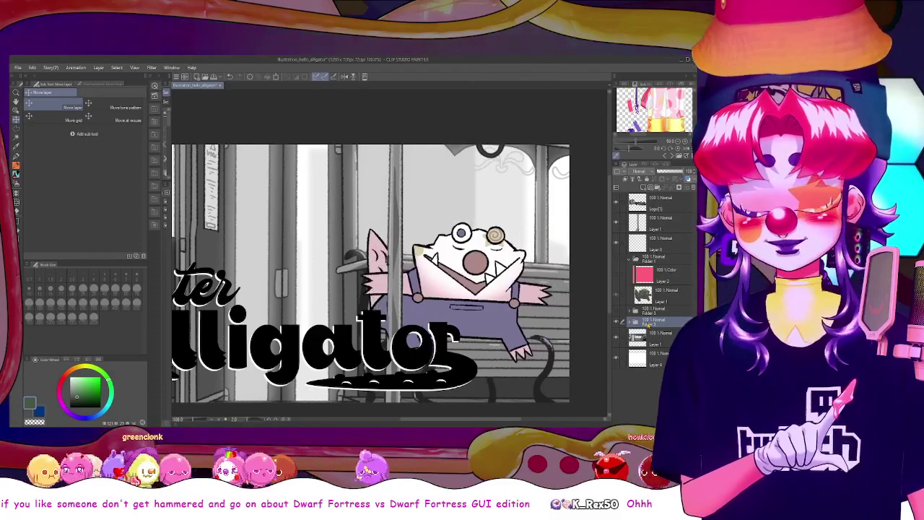
key("Right")
key("Right")
key("Right")
key("Right")
key("Right")
key("Right")
key("Right")
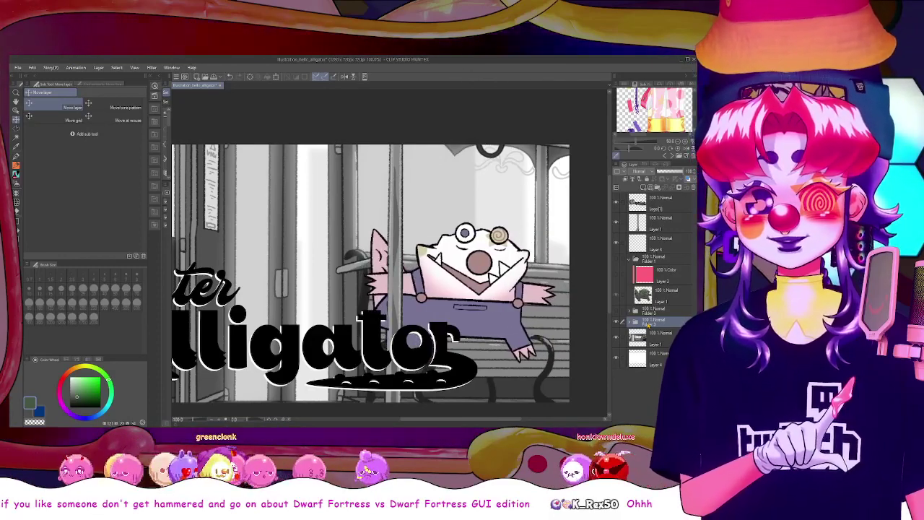
Slide the alligator folder back and forth behind the pole to test the overlap, and return it to the bench
key("Left")
key("Left")
key("Left")
key("Left")
key("Left")
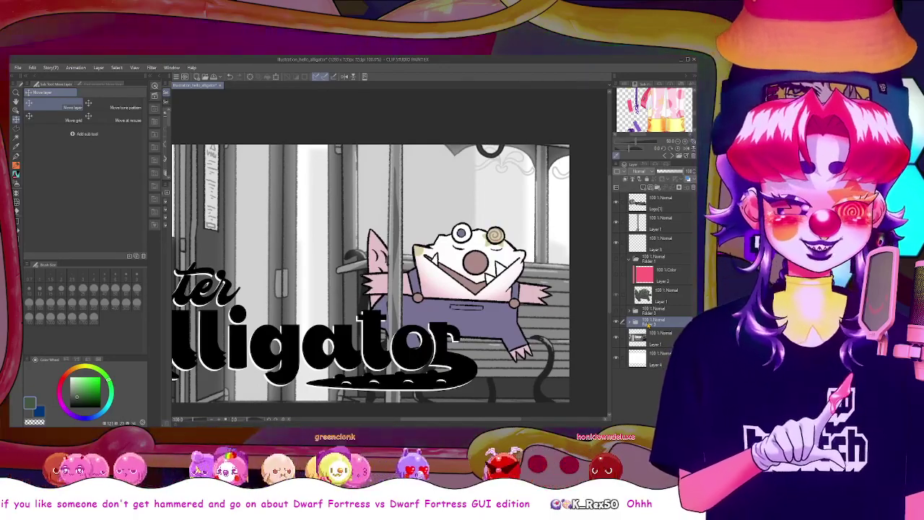
key("Left")
key("Left")
key("Left")
key("Left")
key("Left")
key("Left")
key("Left")
key("Left")
key("Left")
key("Left")
key("Left")
key("Left")
key("Left")
key("Left")
key("Left")
key("Left")
key("Left")
key("Left")
key("Left")
key("Left")
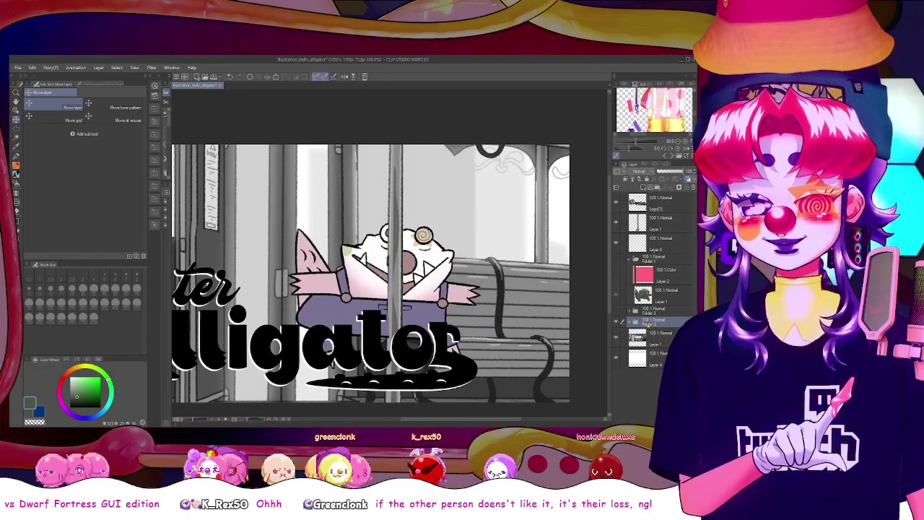
key("Left")
key("Left")
key("Left")
key("Left")
key("Left")
key("Left")
key("Left")
key("Left")
key("Left")
key("Left")
key("Left")
key("Left")
key("Left")
key("Left")
key("Left")
key("Left")
key("Left")
key("Left")
key("Left")
key("Left")
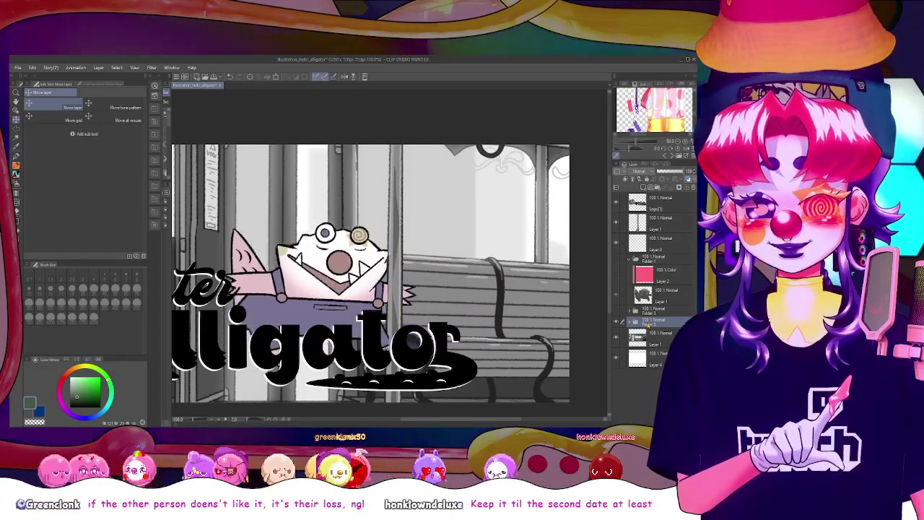
key("Right")
key("Right")
key("Right")
key("Right")
key("Right")
key("Right")
key("Right")
key("Right")
key("Right")
key("Right")
key("Right")
key("Right")
key("Right")
key("Right")
key("Right")
key("Right")
key("Right")
key("Right")
key("Right")
key("Right")
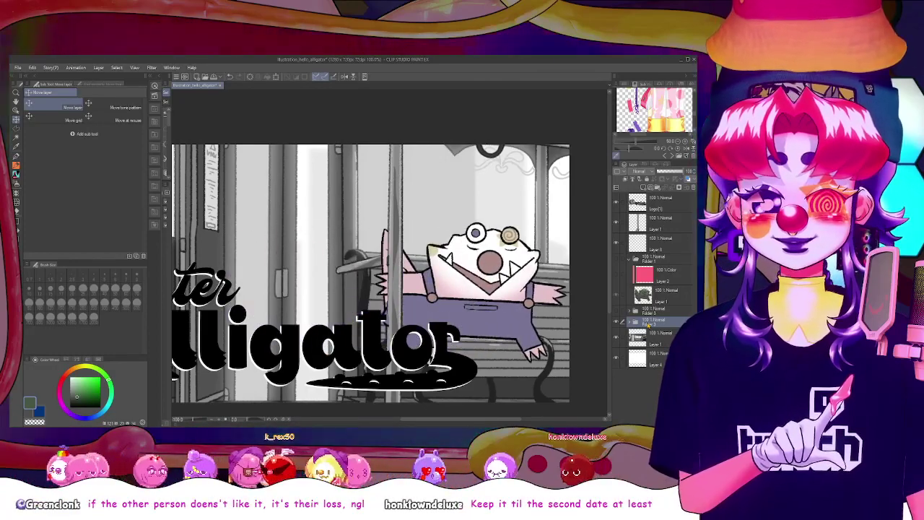
key("Left")
key("Left")
key("Left")
key("Left")
key("Left")
key("Left")
key("Left")
key("Left")
key("Left")
key("Left")
key("Left")
key("Left")
key("Left")
key("Left")
key("Left")
key("Left")
key("Left")
key("Left")
key("Left")
key("Left")
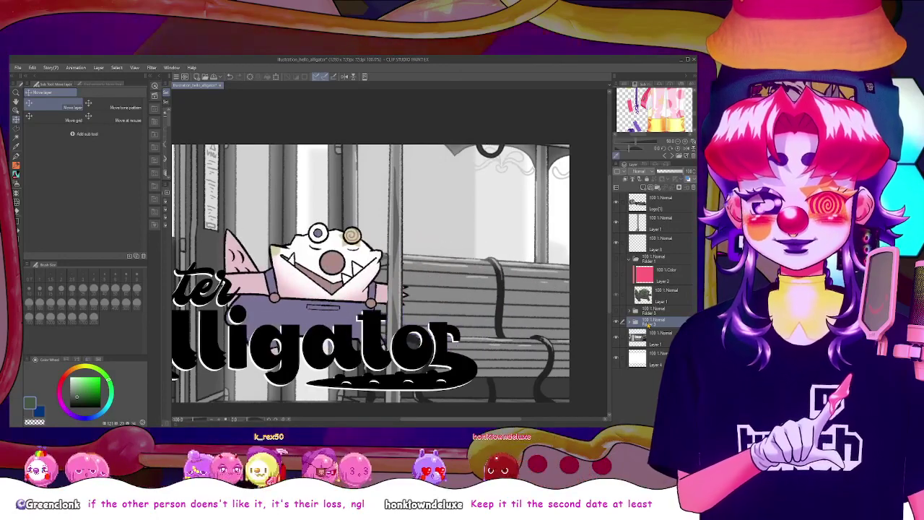
key("Right")
key("Right")
key("Right")
key("Right")
key("Right")
key("Right")
key("Right")
key("Right")
key("Right")
key("Right")
key("Right")
key("Right")
key("Right")
key("Right")
key("Right")
key("Right")
key("Right")
key("Right")
key("Right")
key("Right")
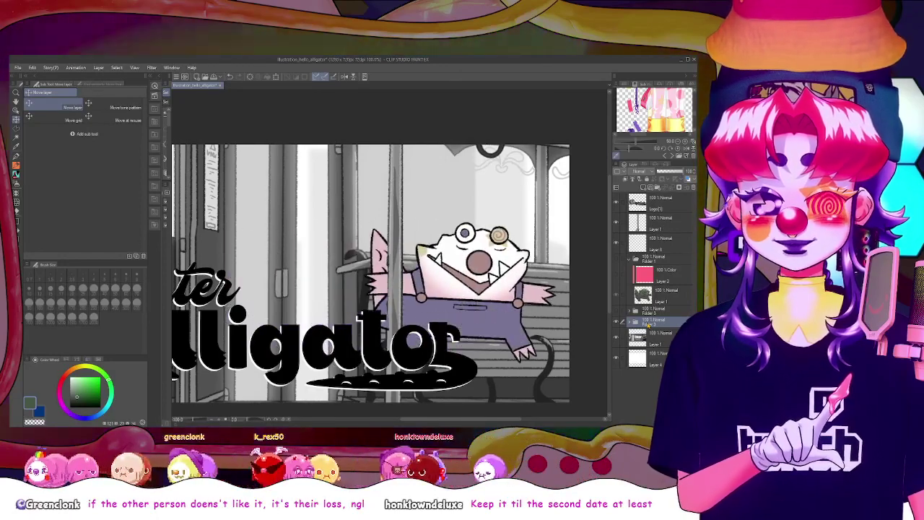
key("ctrl+t")
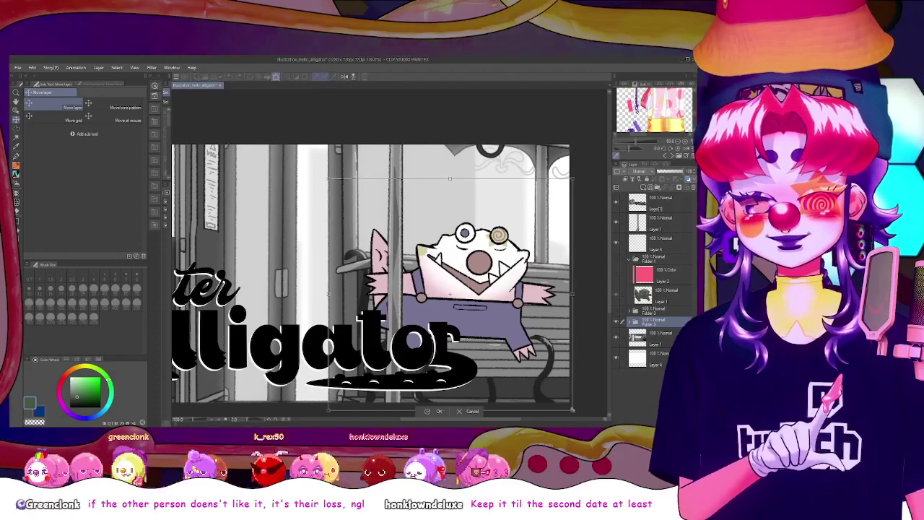
left_click_drag(573, 410, 469, 140)
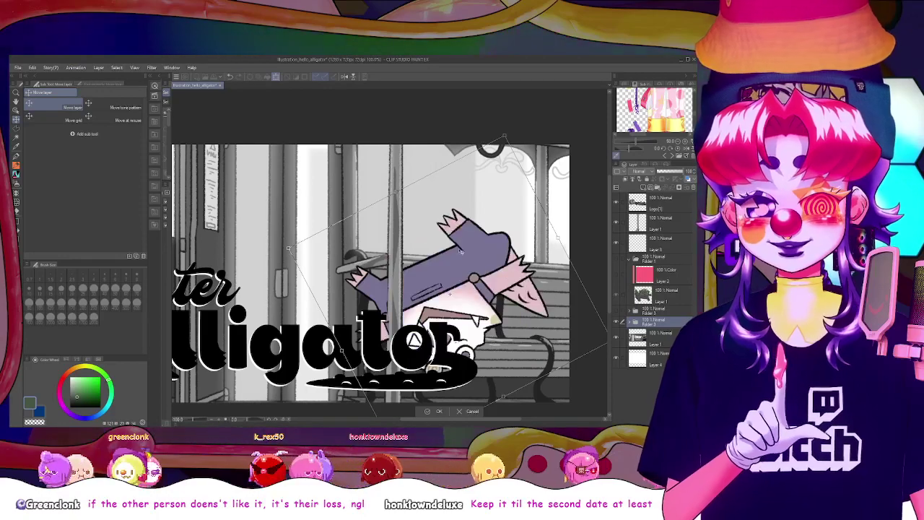
left_click_drag(482, 275, 385, 289)
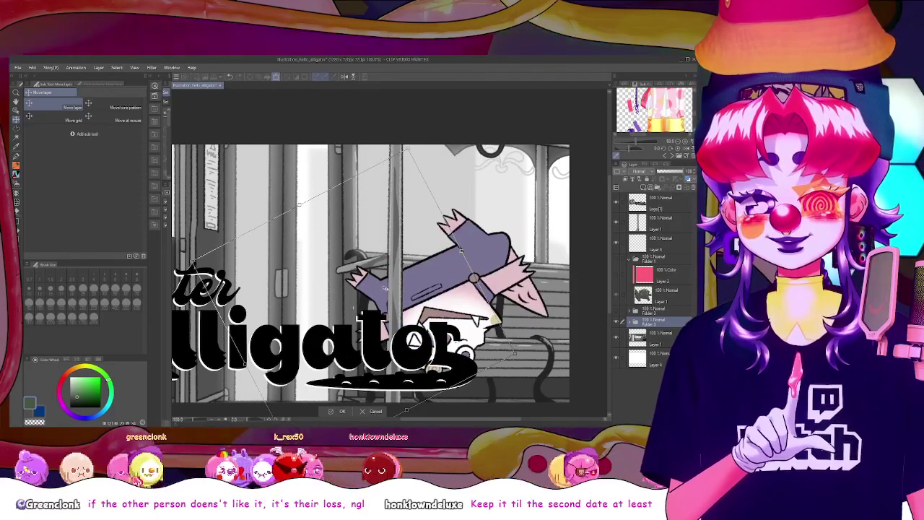
mouse_move(374, 288)
left_mouse_down()
mouse_move(347, 263)
mouse_move(350, 275)
left_mouse_up()
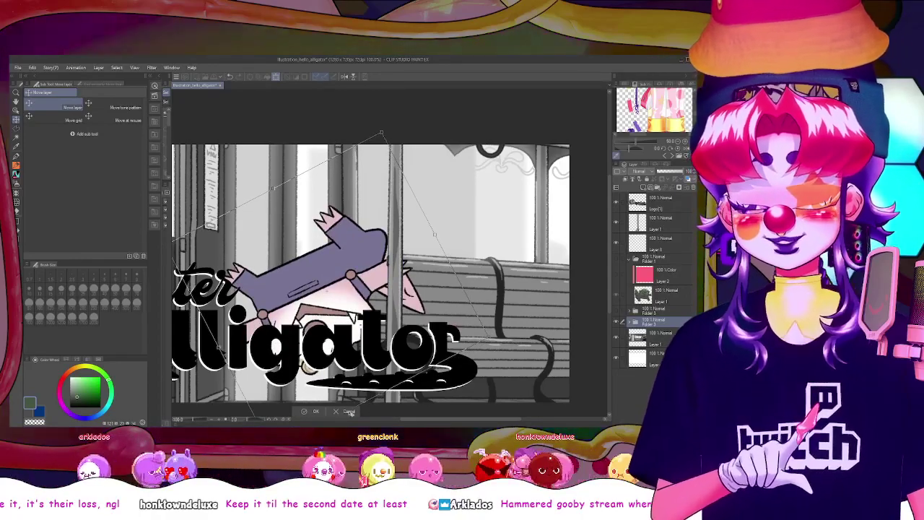
left_click(350, 411)
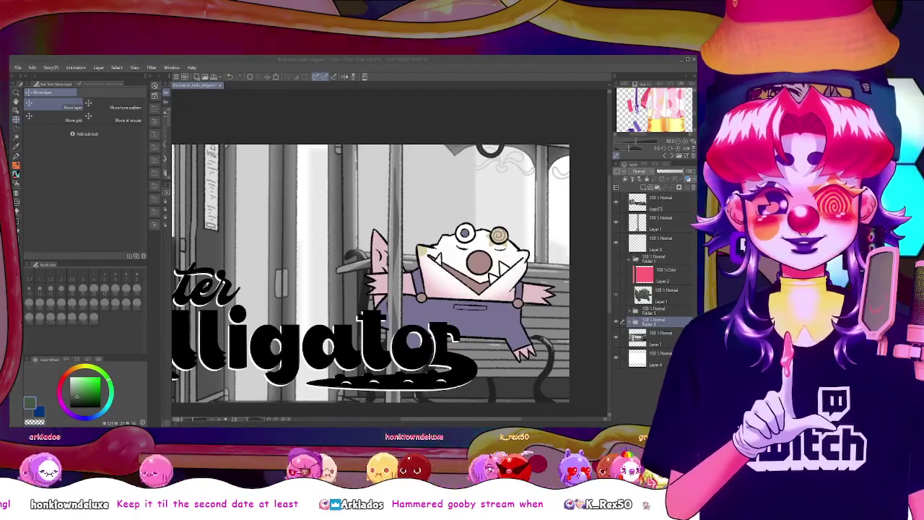
left_click(326, 293)
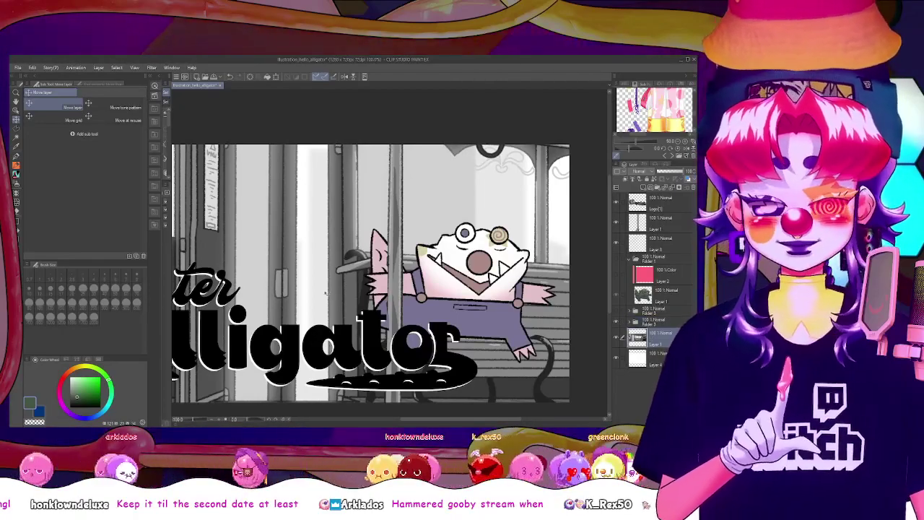
Copy a polyline selection of the handrail crossing the alligator's tail from the background layer and paste it as a layer above the alligator folders
scroll(326, 292, "up", 2)
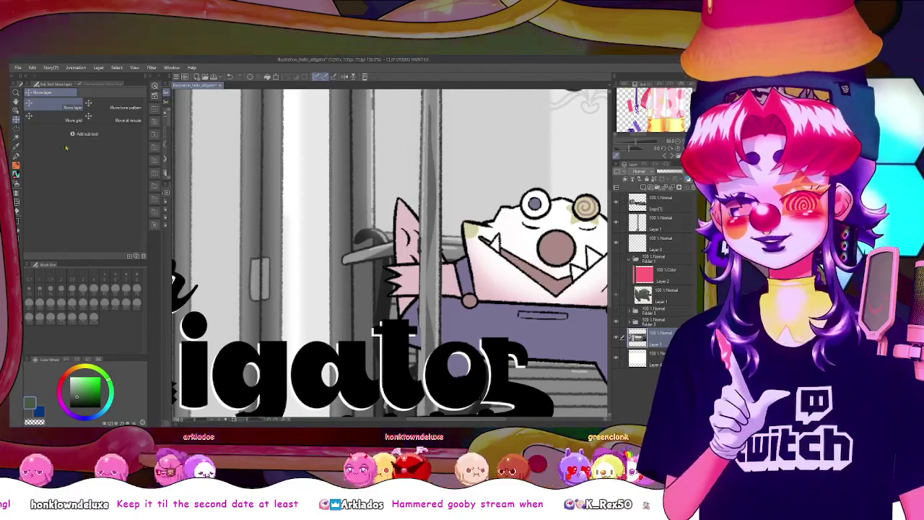
left_click(16, 129)
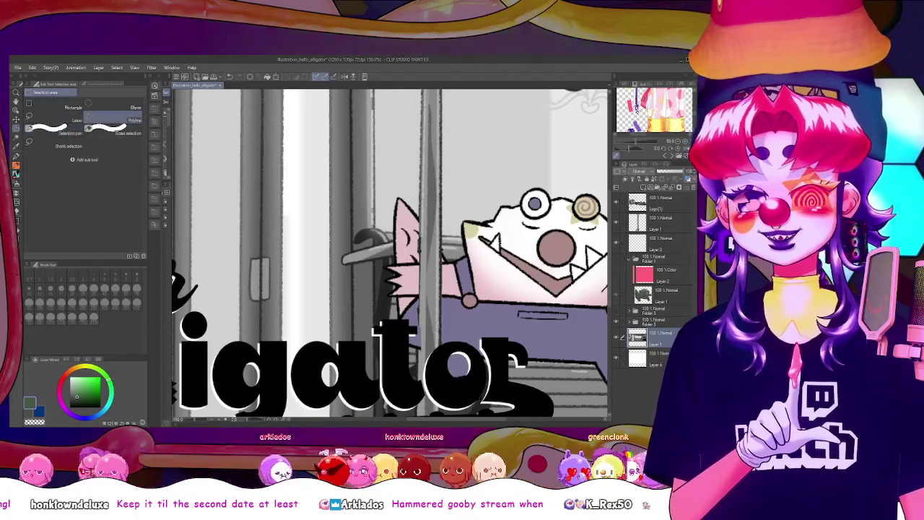
left_click(382, 244)
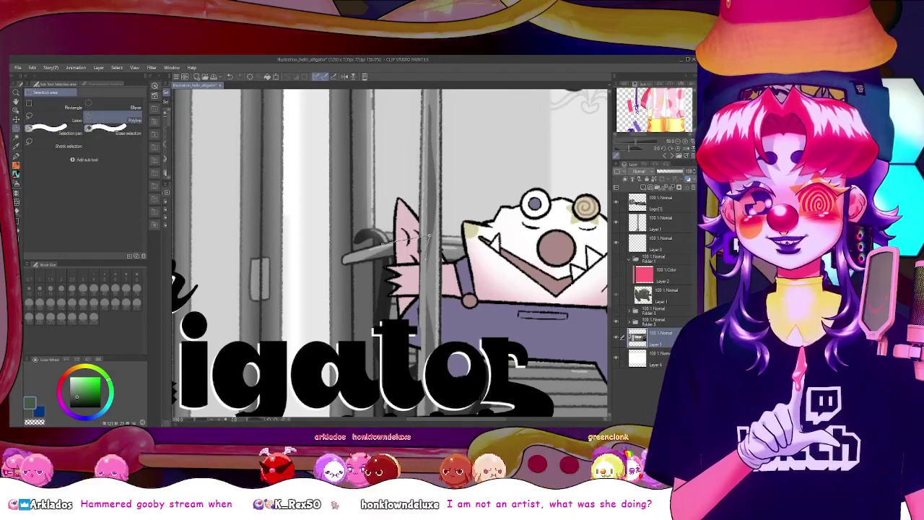
left_click(425, 253)
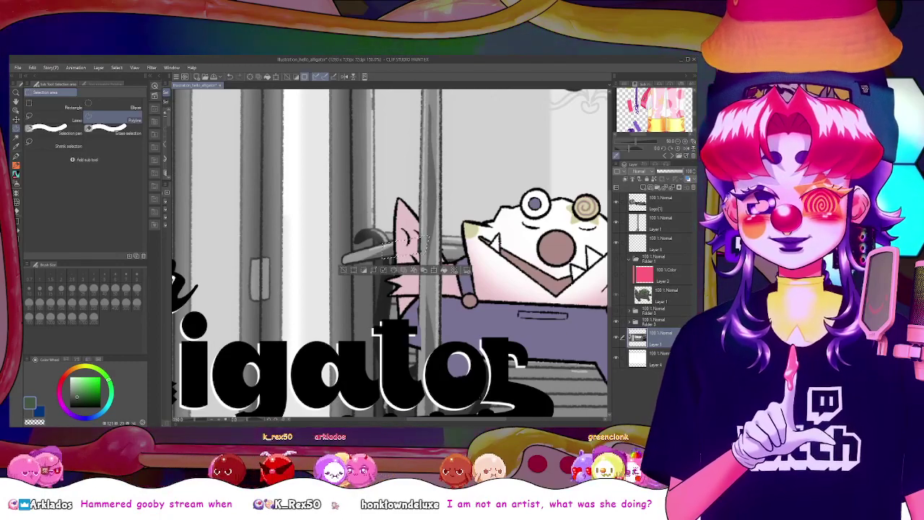
left_click(384, 243)
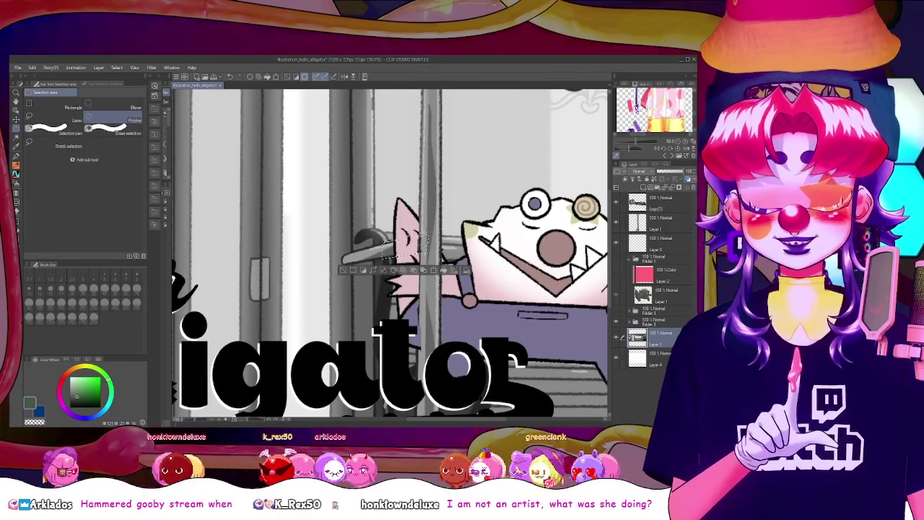
left_click(664, 243)
key("ctrl+v")
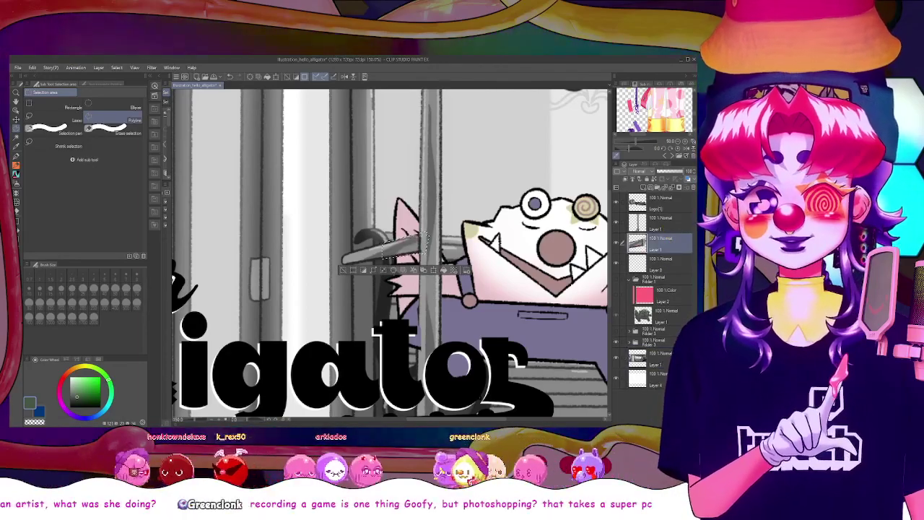
Clear the selection and merge the pole layer with the pasted handrail piece
key("ctrl+d")
left_click(661, 229)
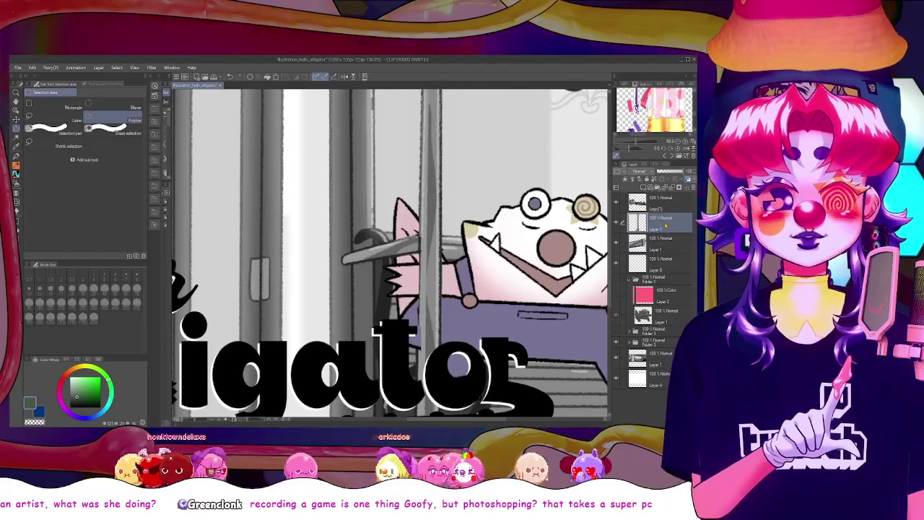
key("ctrl+e")
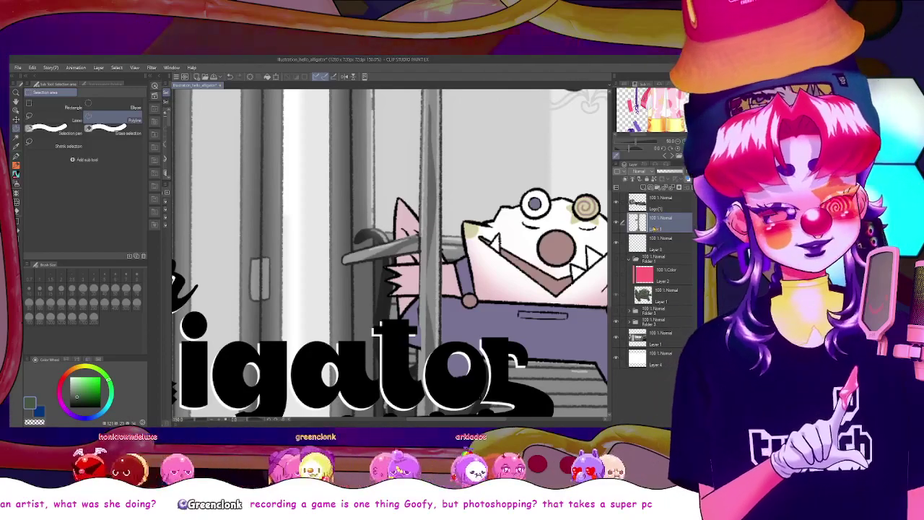
Nudge the visible alligator folder slightly to the right behind the pole and handrail
key("ctrl+minus")
key("ctrl+minus")
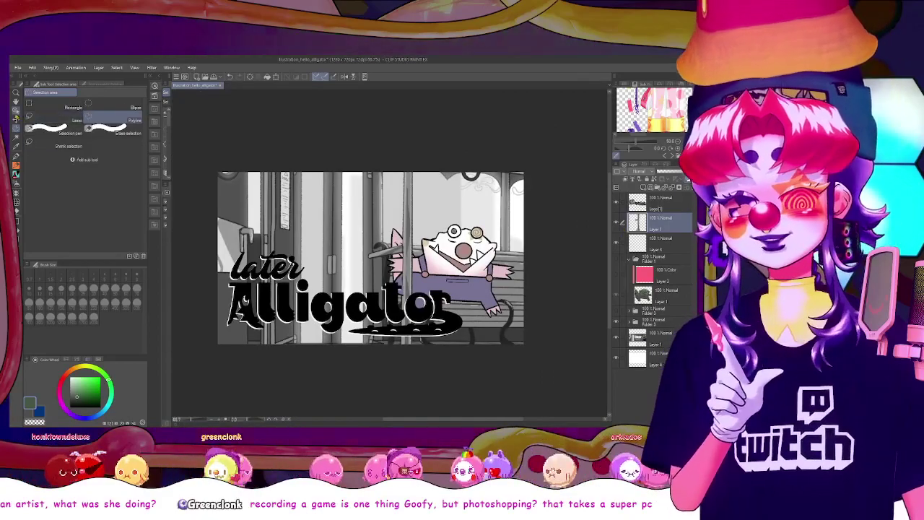
key("o")
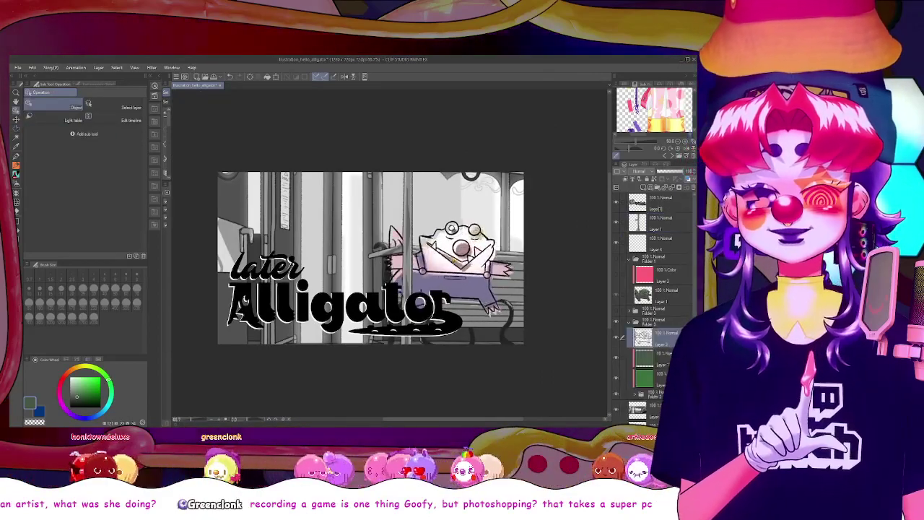
key("ctrl+z")
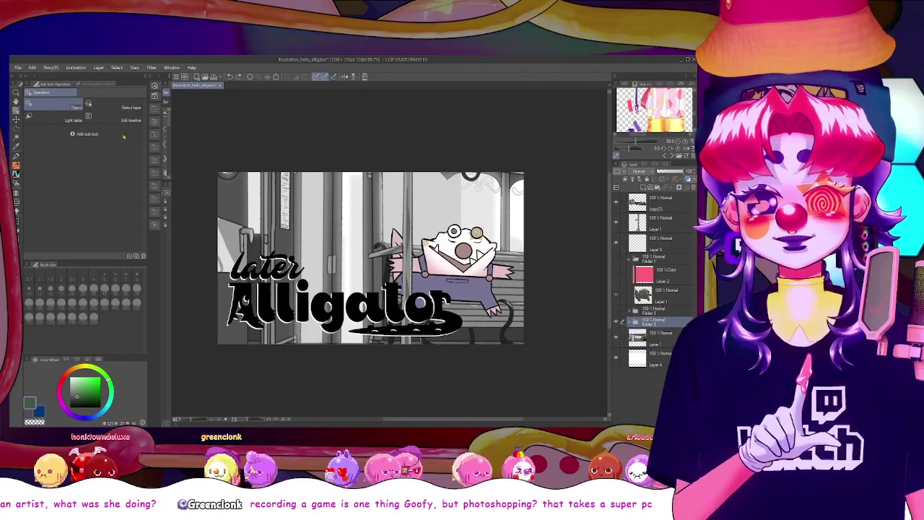
left_click_drag(474, 270, 484, 268)
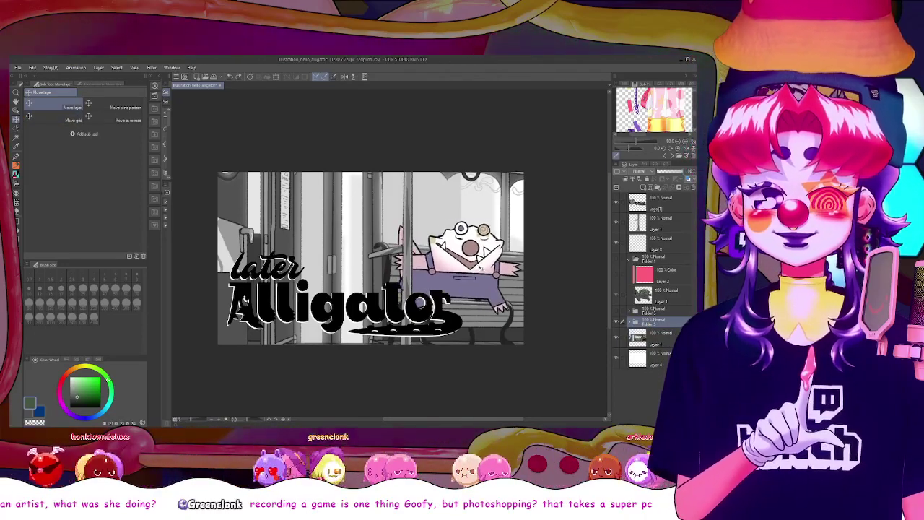
Examine the whole title scene at several zoom levels to judge the alligator's placement behind the pole and logo
scroll(473, 258, "down", 1)
scroll(472, 262, "down", 1)
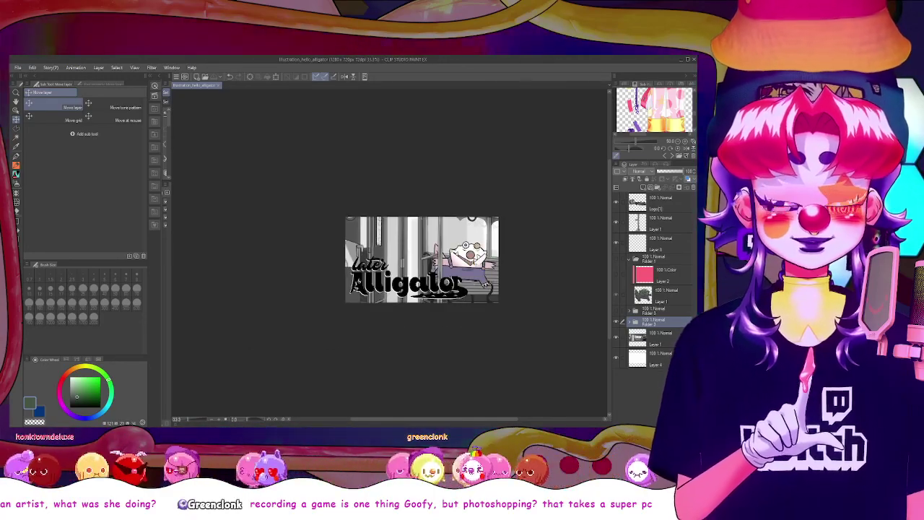
scroll(473, 263, "up", 2)
scroll(473, 263, "down", 1)
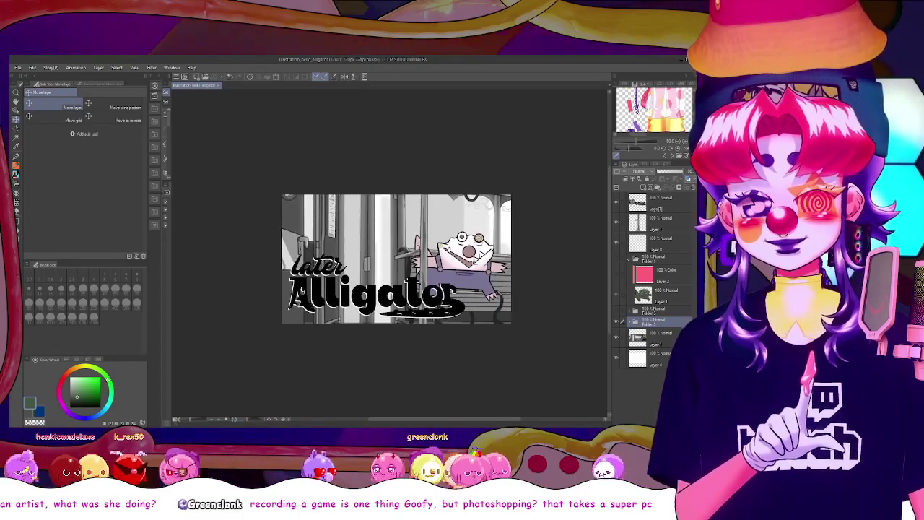
scroll(473, 263, "up", 5)
scroll(474, 263, "down", 3)
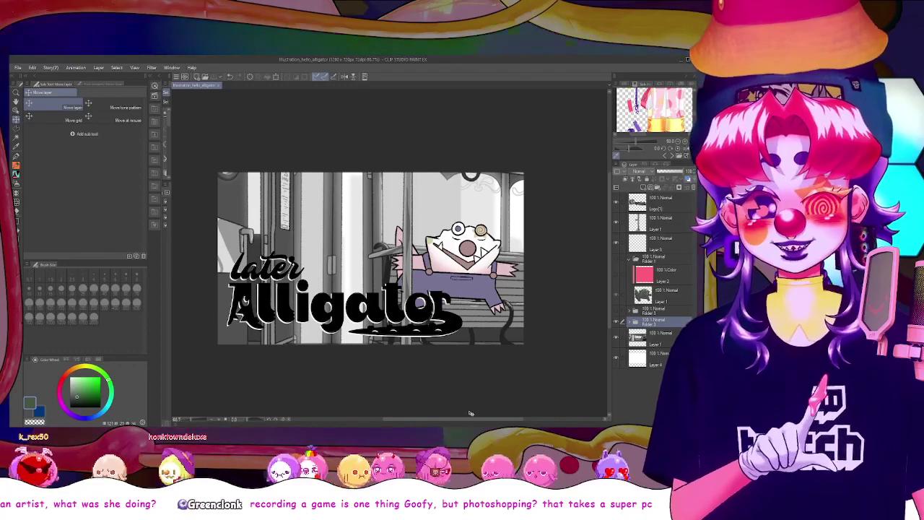
left_click_drag(477, 419, 465, 419)
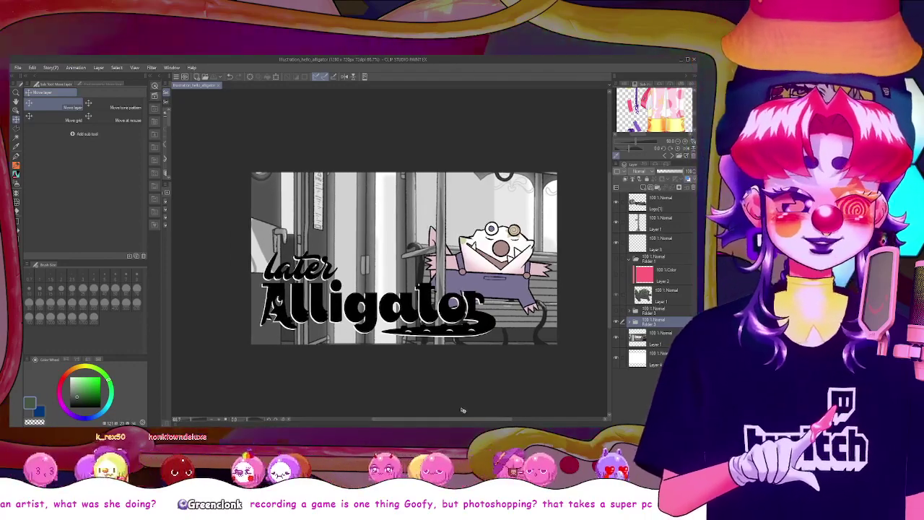
scroll(611, 252, "up", 1)
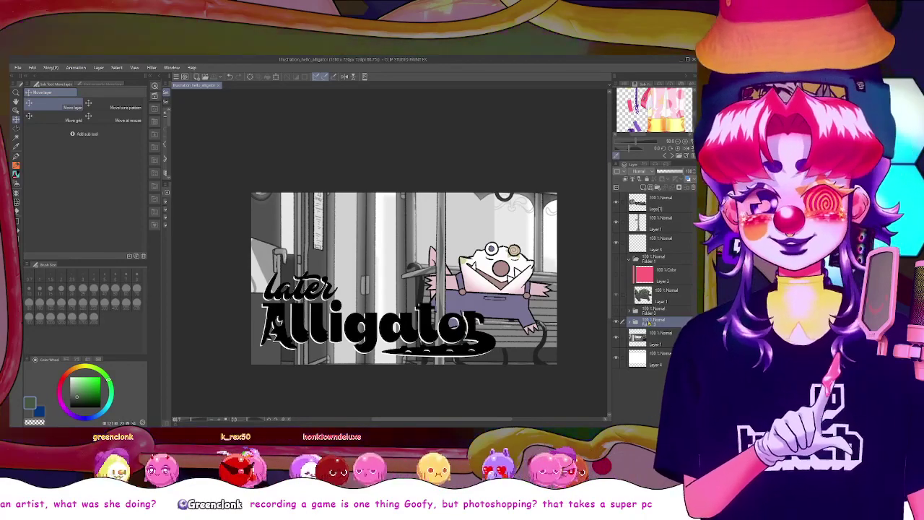
Duplicate the visible alligator folder and merge the copy into a single layer above the original
key("ctrl+c")
key("ctrl+v")
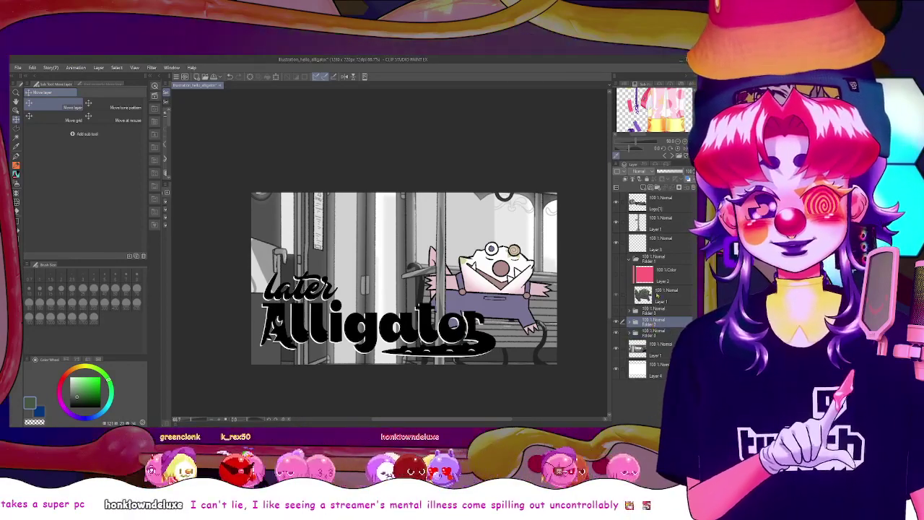
key("alt+shift+e")
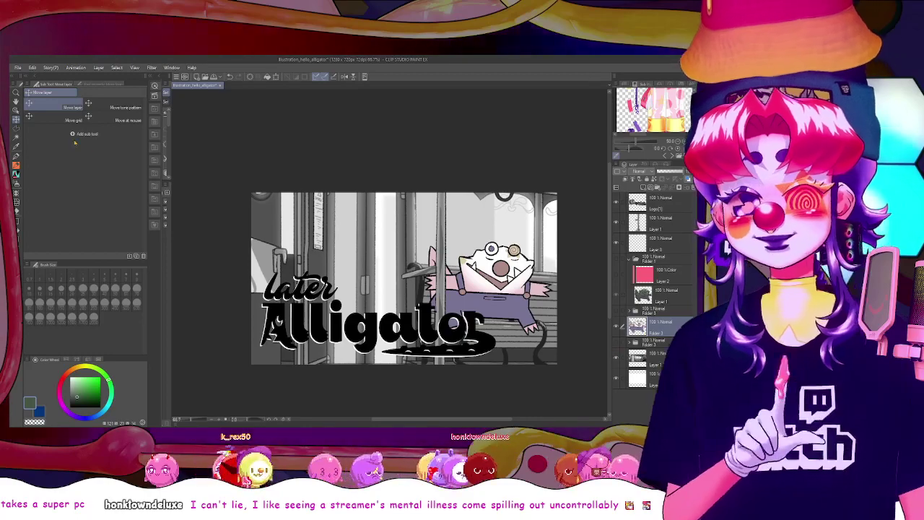
key("ctrl+t")
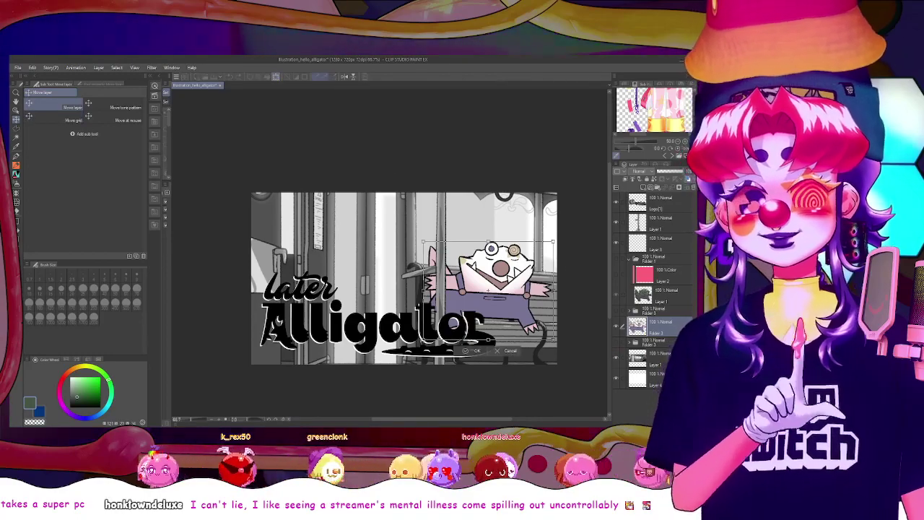
left_click_drag(394, 216, 434, 390)
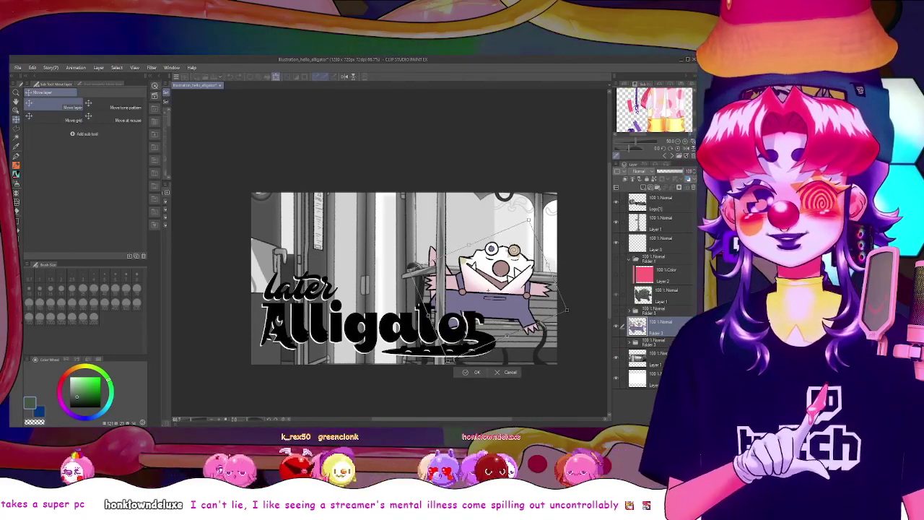
left_click_drag(506, 284, 453, 291)
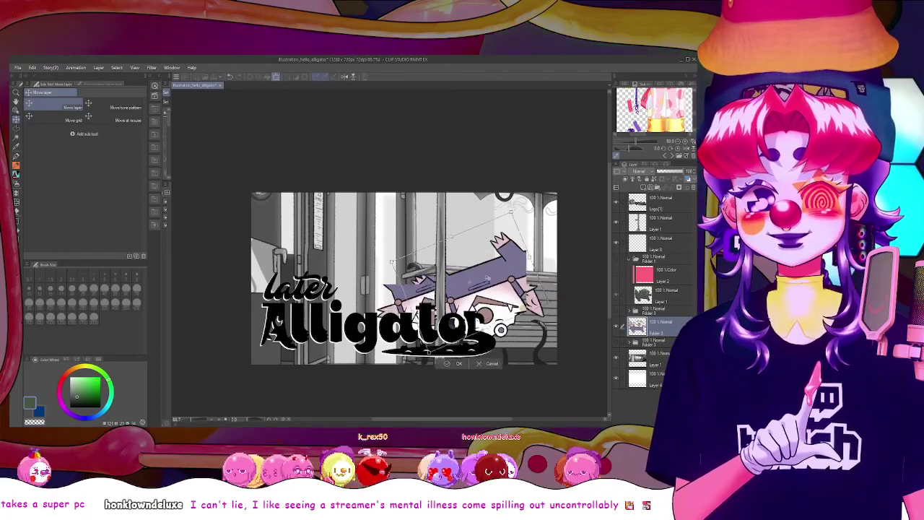
mouse_move(446, 251)
left_mouse_down()
mouse_move(417, 259)
mouse_move(434, 244)
left_mouse_up()
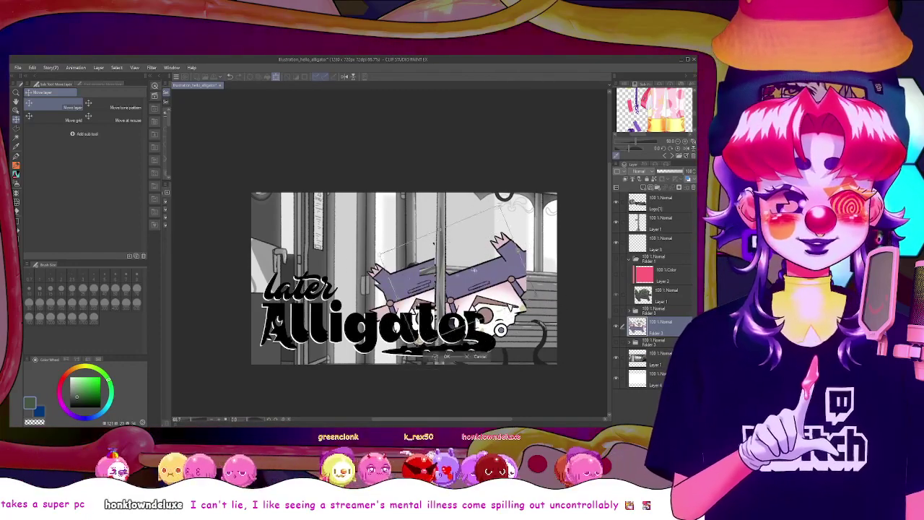
left_click_drag(498, 277, 443, 273)
left_click_drag(466, 210, 424, 240)
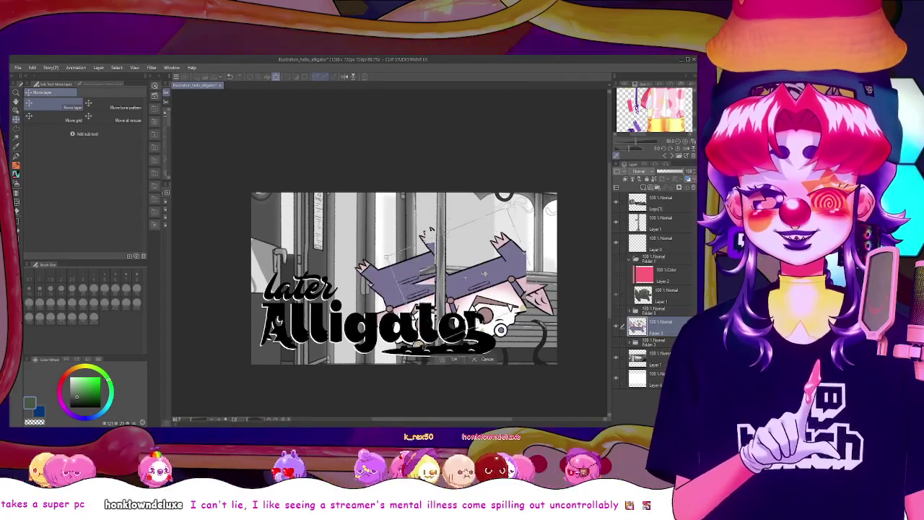
left_click_drag(400, 279, 505, 286)
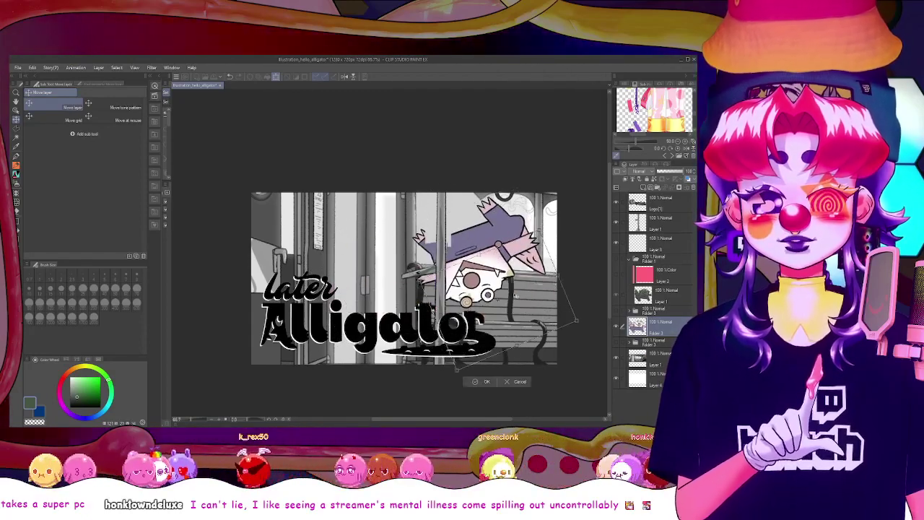
mouse_move(485, 274)
left_mouse_down()
mouse_move(424, 308)
mouse_move(474, 275)
left_mouse_up()
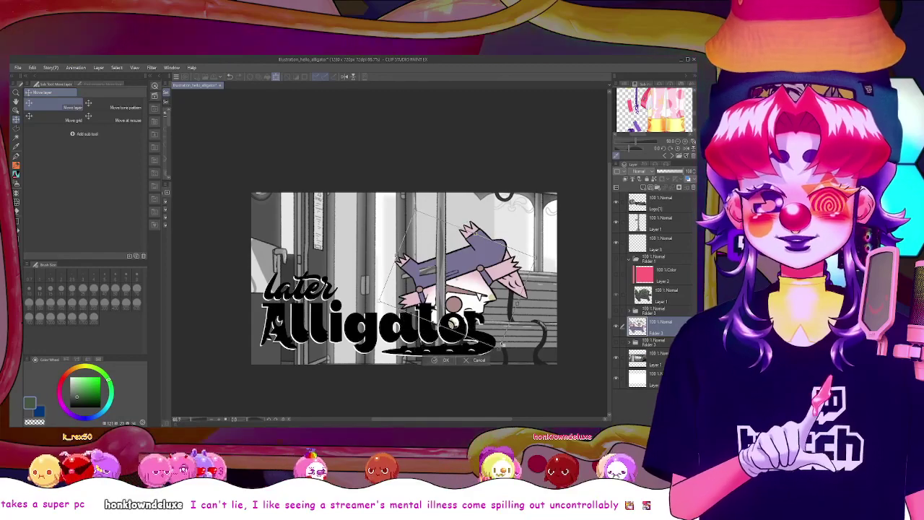
left_click_drag(535, 257, 369, 276)
left_click_drag(451, 307, 322, 274)
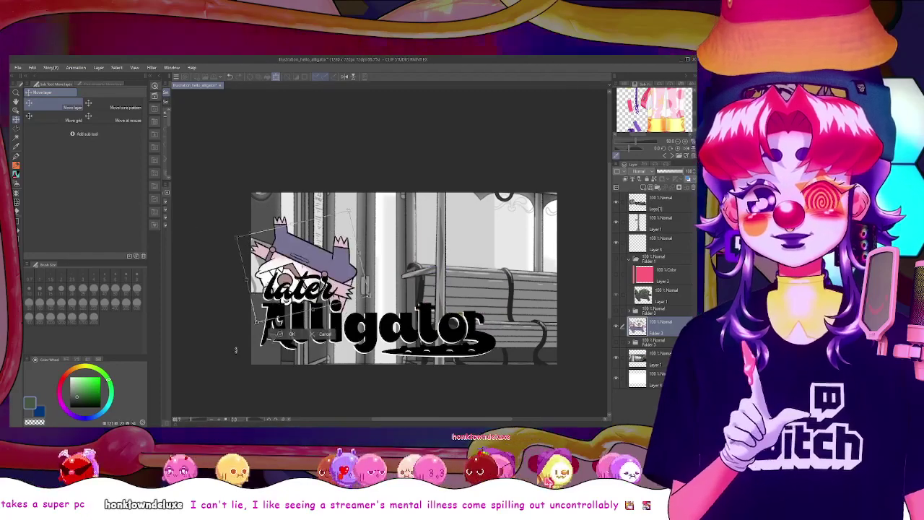
left_click_drag(321, 274, 317, 275)
left_click_drag(399, 308, 396, 308)
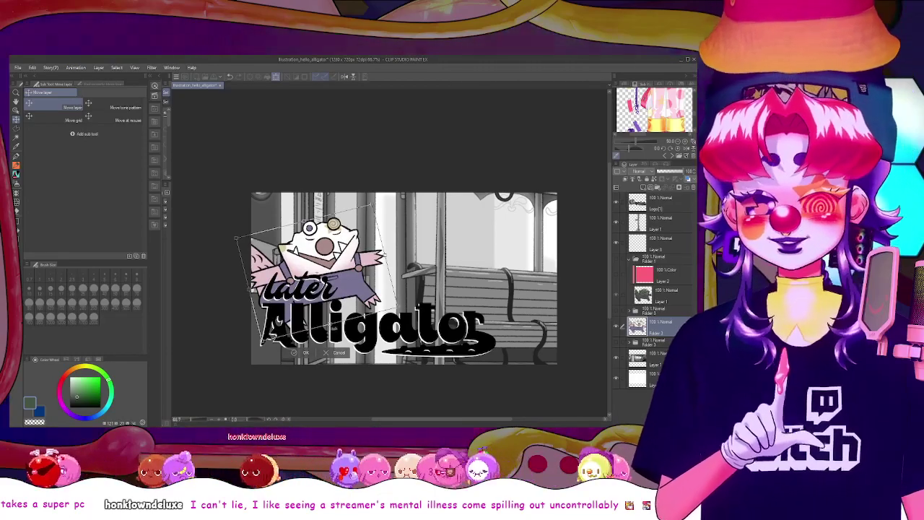
left_click(337, 353)
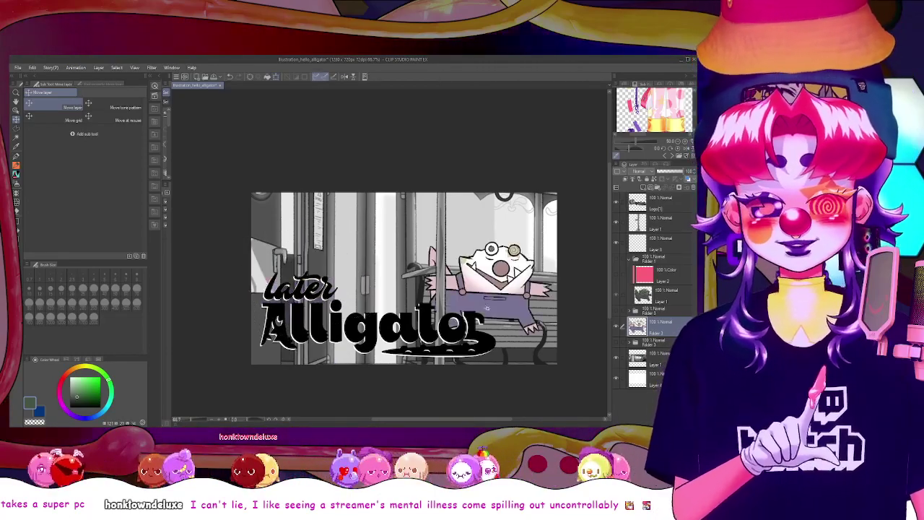
Check the finished composition at several zoom levels and save the illustration
scroll(494, 293, "up", 2)
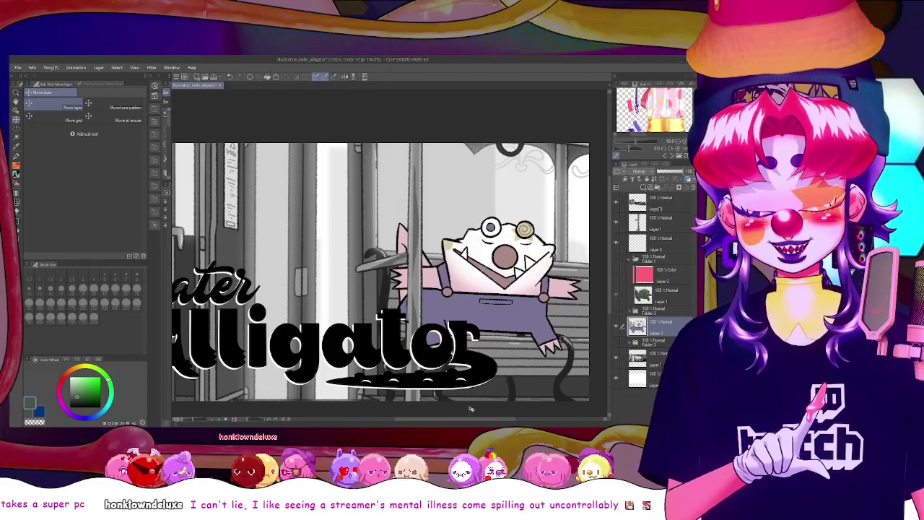
left_click_drag(467, 420, 462, 417)
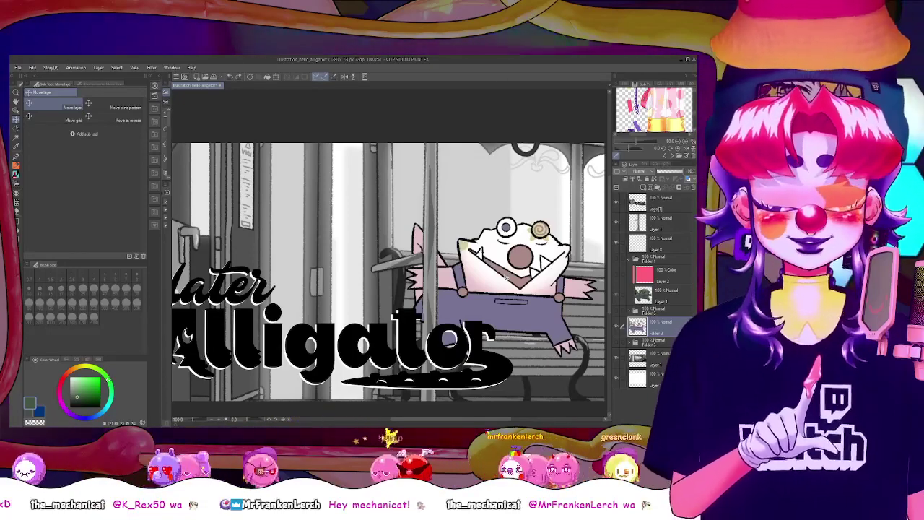
scroll(506, 277, "down", 2)
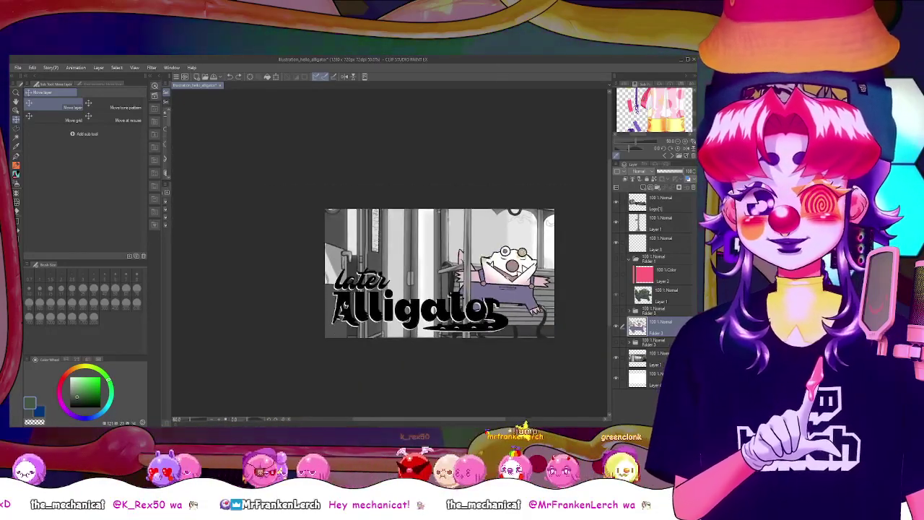
key("ctrl+plus")
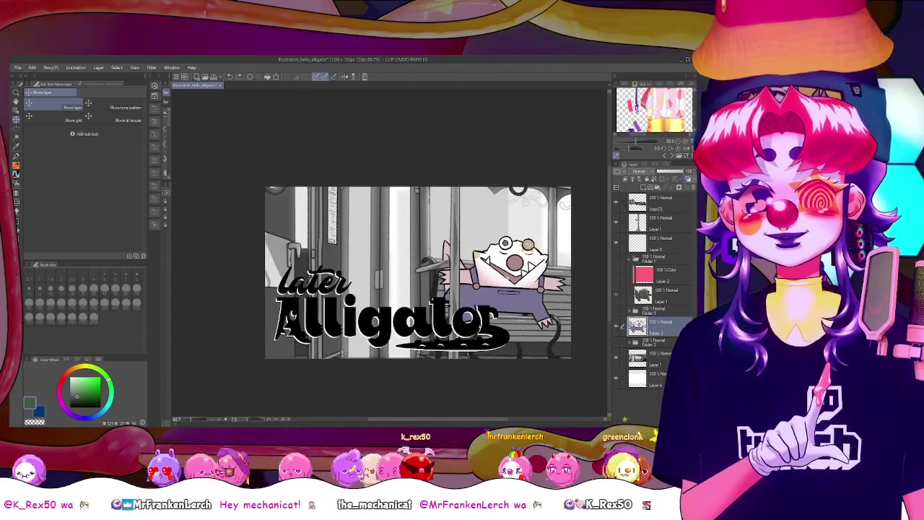
key("ctrl+minus")
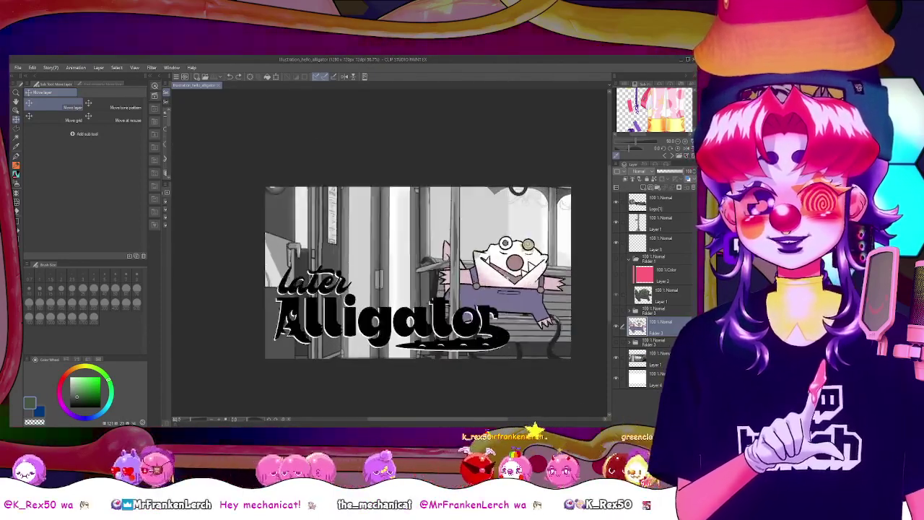
scroll(505, 276, "down", 1)
scroll(505, 276, "up", 1)
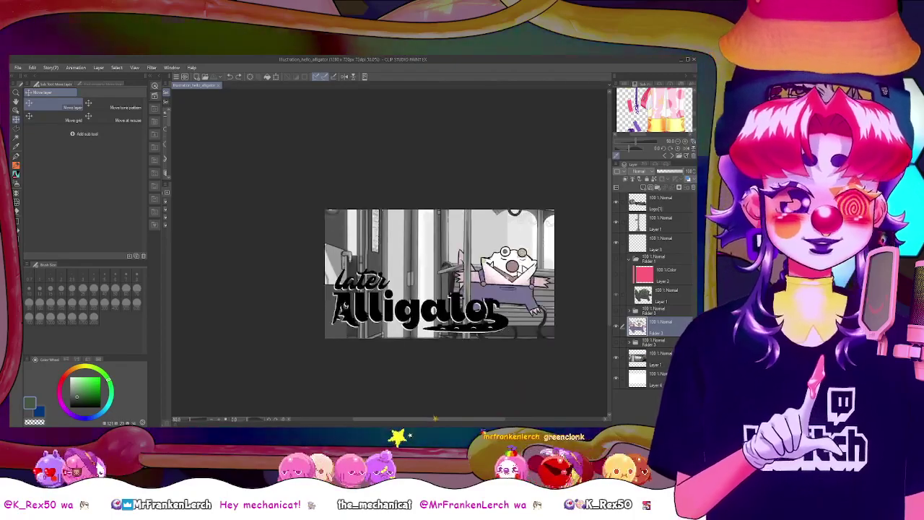
Examine the finished title scene from a small thumbnail size up to 100% zoom to judge how the composition reads
scroll(504, 275, "down", 1)
key("ctrl+minus")
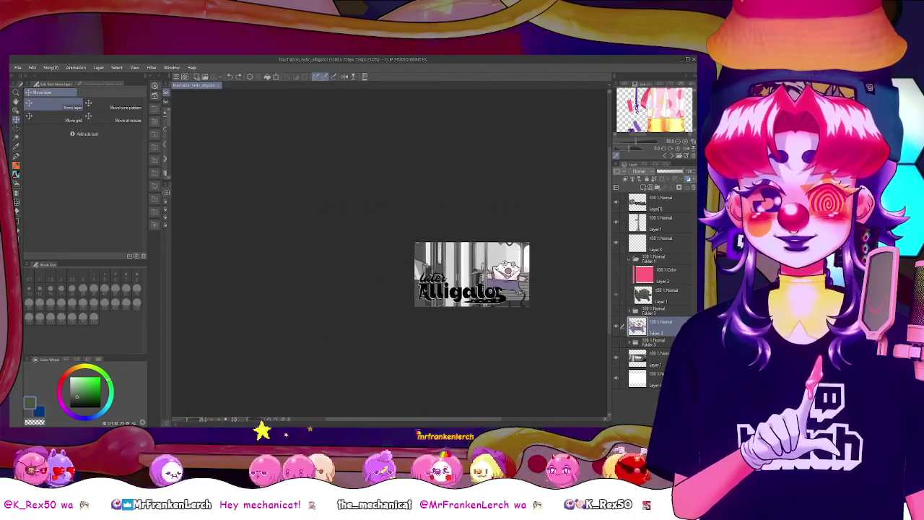
key("ctrl+plus")
key("ctrl+minus")
key("ctrl+minus")
key("ctrl+minus")
key("ctrl+plus")
key("ctrl+plus")
key("ctrl+plus")
key("ctrl+plus")
key("ctrl+plus")
key("ctrl+plus")
key("ctrl+plus")
key("ctrl+plus")
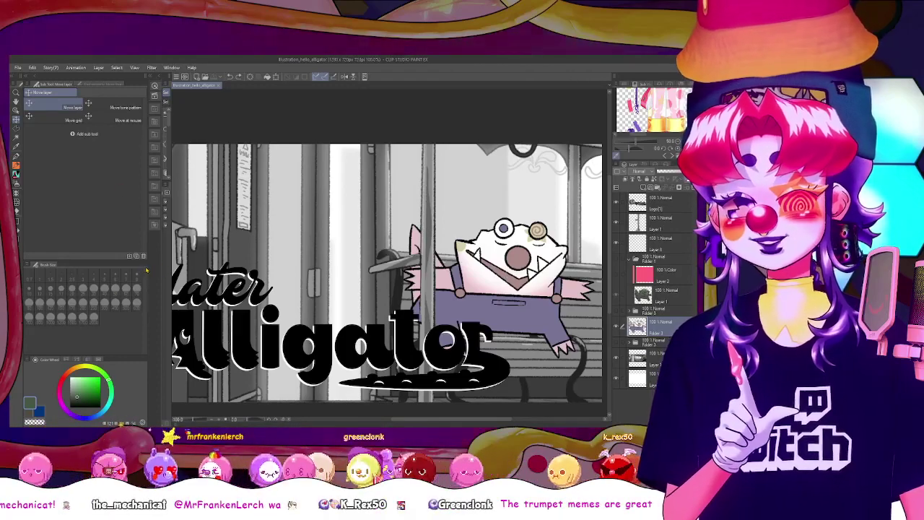
Narrow the tool and colour palettes to widen the canvas area and centre the whole title scene in it
left_click_drag(147, 274, 51, 274)
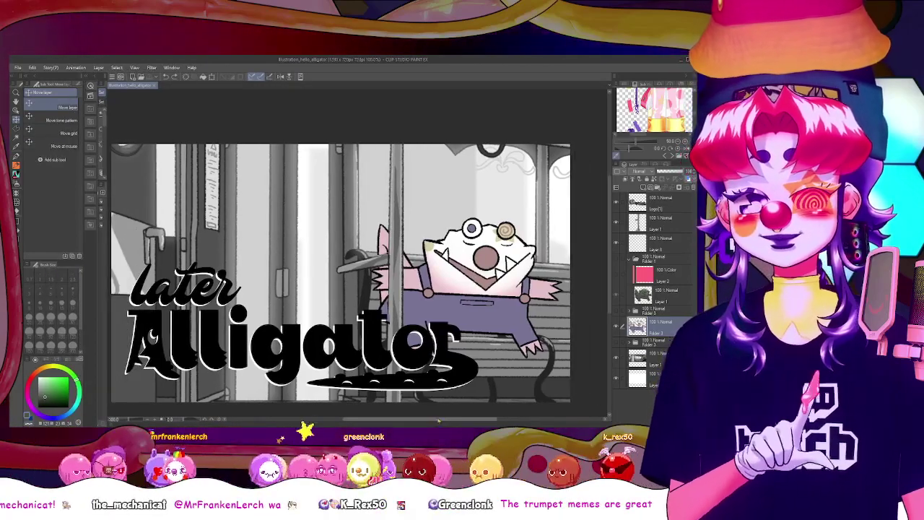
left_click_drag(439, 420, 430, 420)
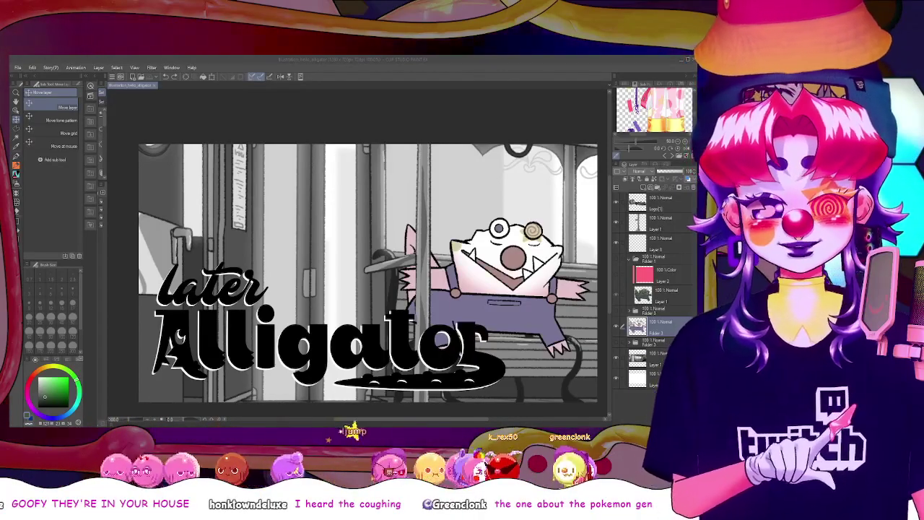
Close the finished alligator illustration document
left_click(11, 70)
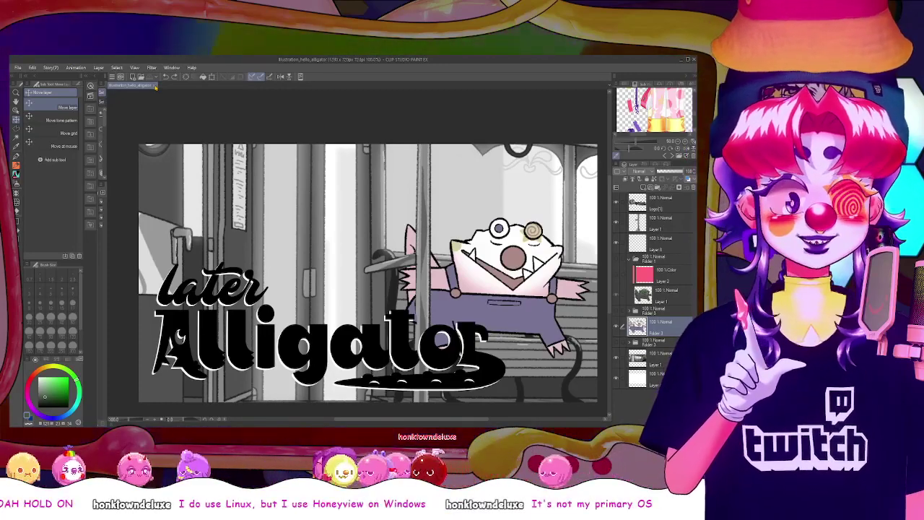
left_click(154, 86)
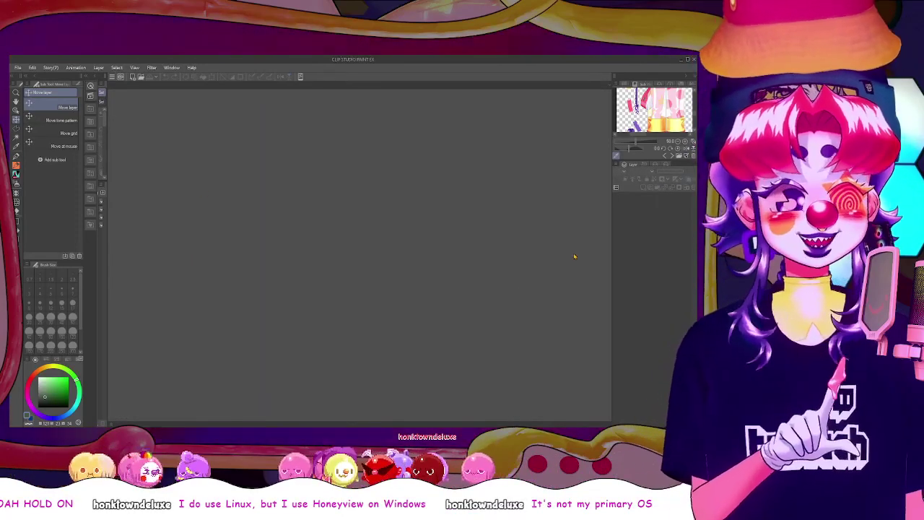